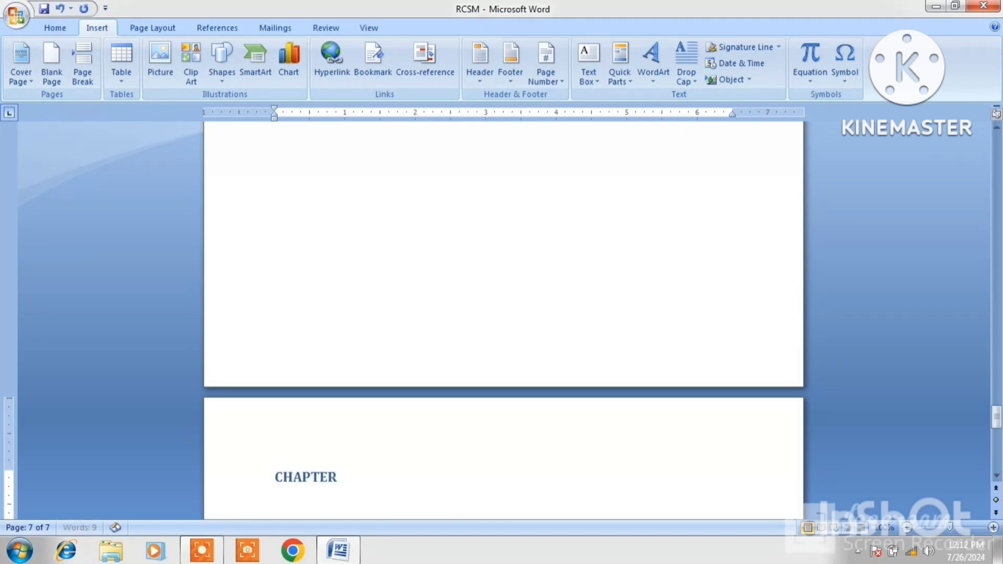
- Complete the CHAPTER 2 heading on page 7 and enter CHAPTER 3 on page 12, inserting five blank pages after each heading
type("2")
left_click(55, 61)
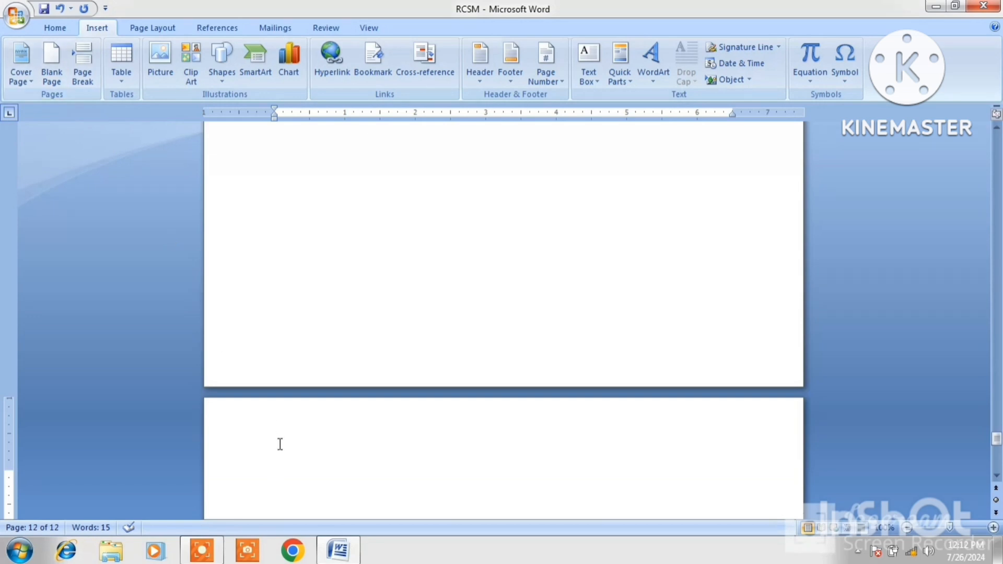
type("CHA")
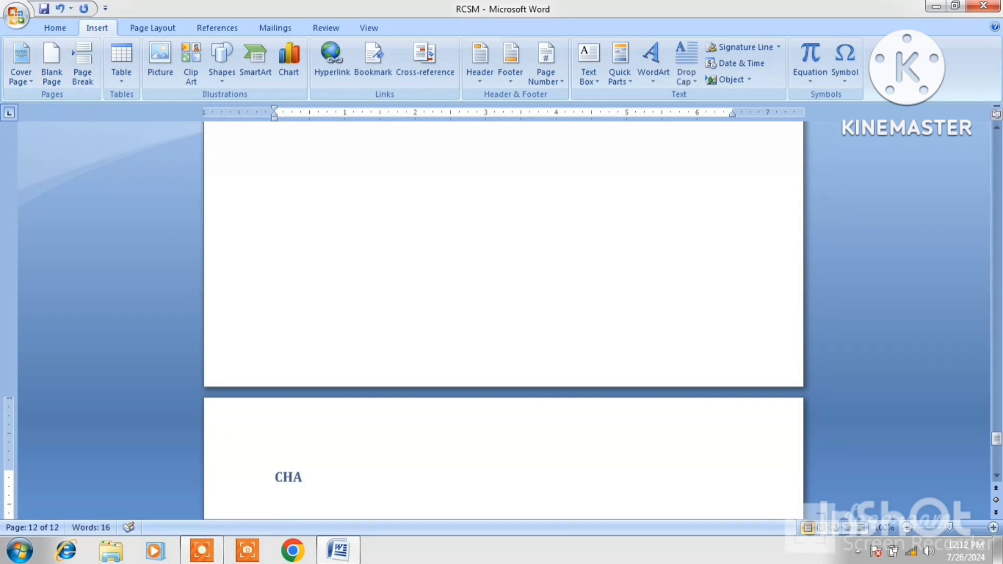
type("PTER 3")
left_click(52, 75)
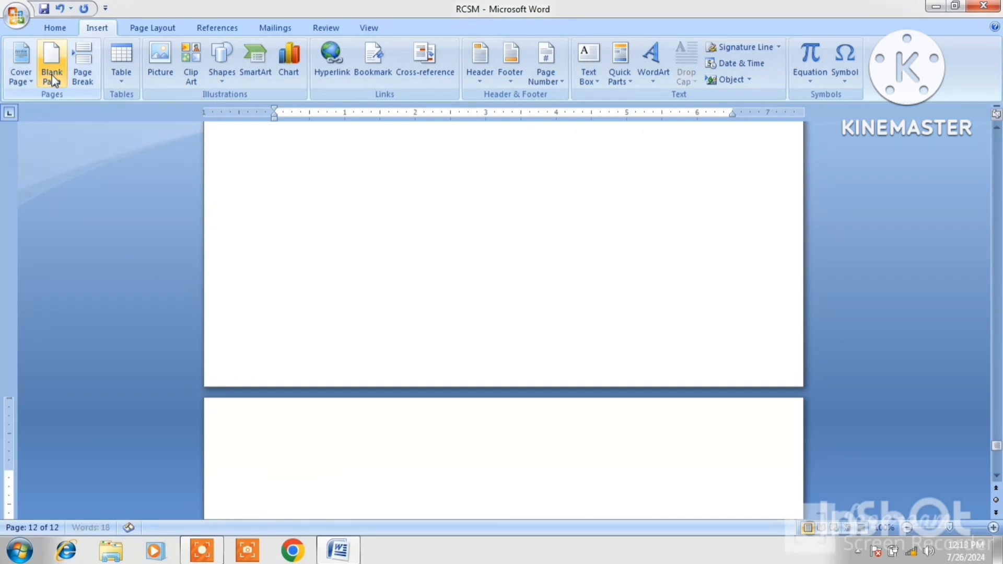
left_click(52, 75)
- Enter the heading CHAPTER 4 on page 17 and insert five blank pages after it
type("CHAP")
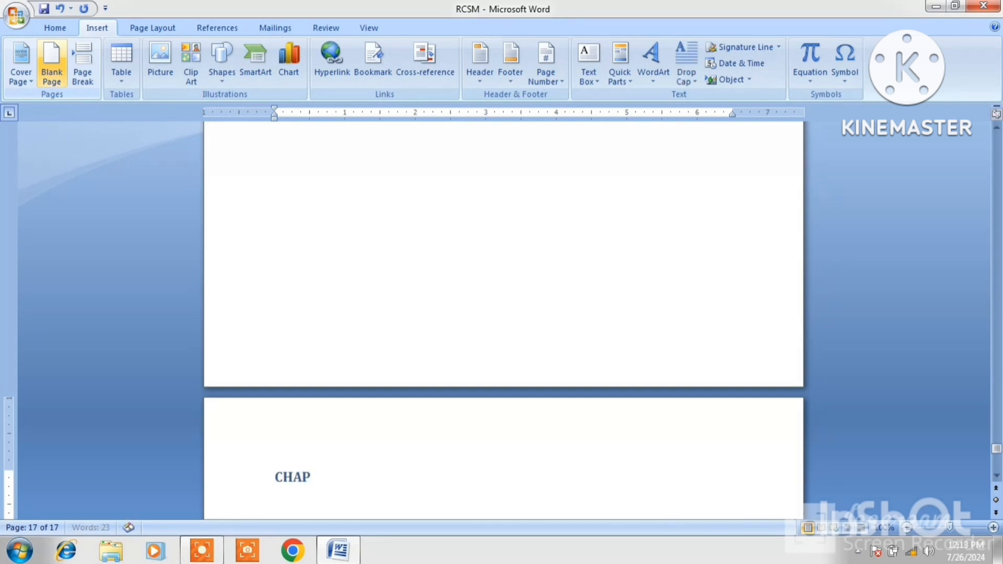
type("TER 4")
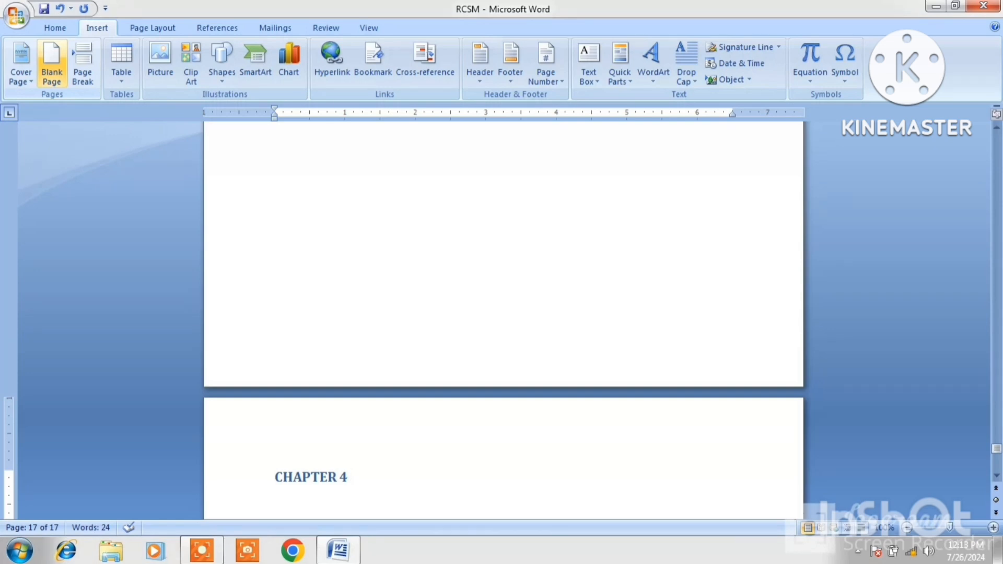
left_click(59, 70)
left_click(59, 73)
left_click(59, 73)
left_click(59, 72)
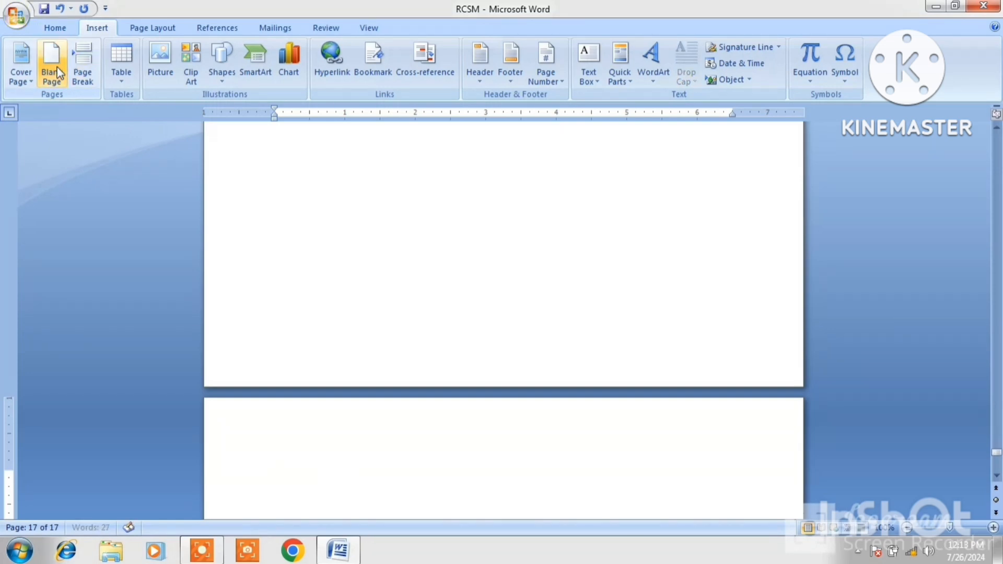
left_click(59, 73)
- Enter the heading CHAPTER 5 on page 22 and insert two blank pages after it
type("CHAP")
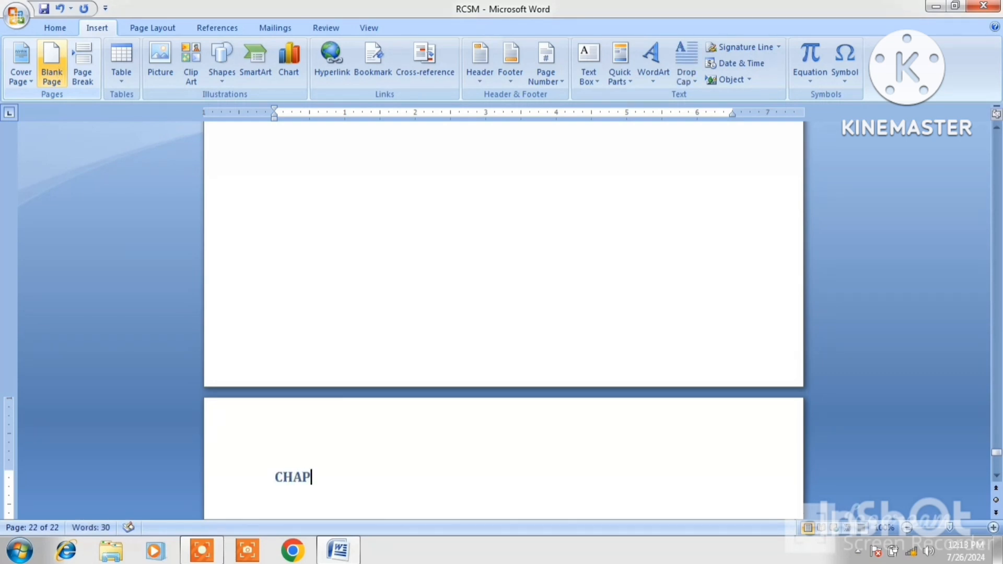
type("TER 5")
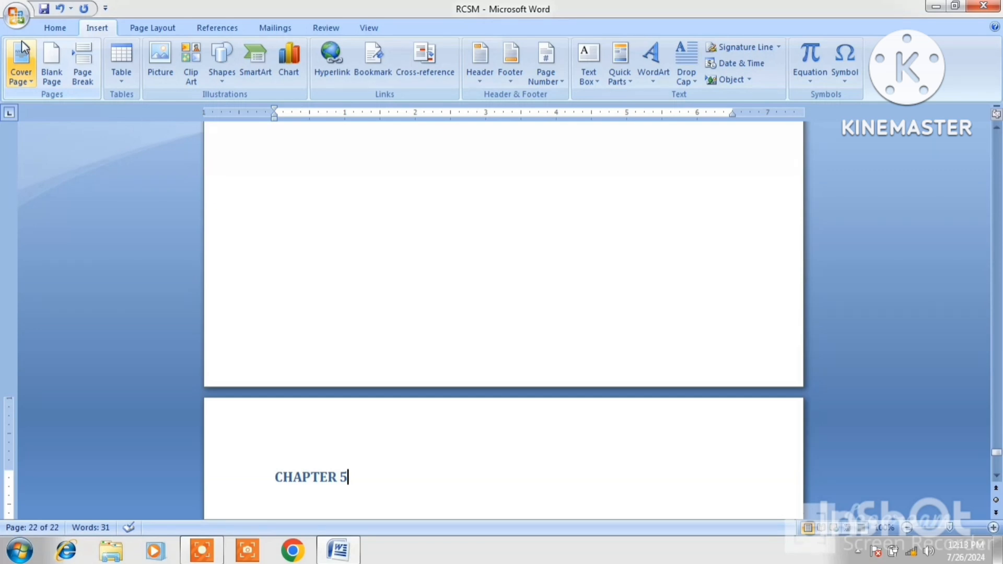
left_click(56, 69)
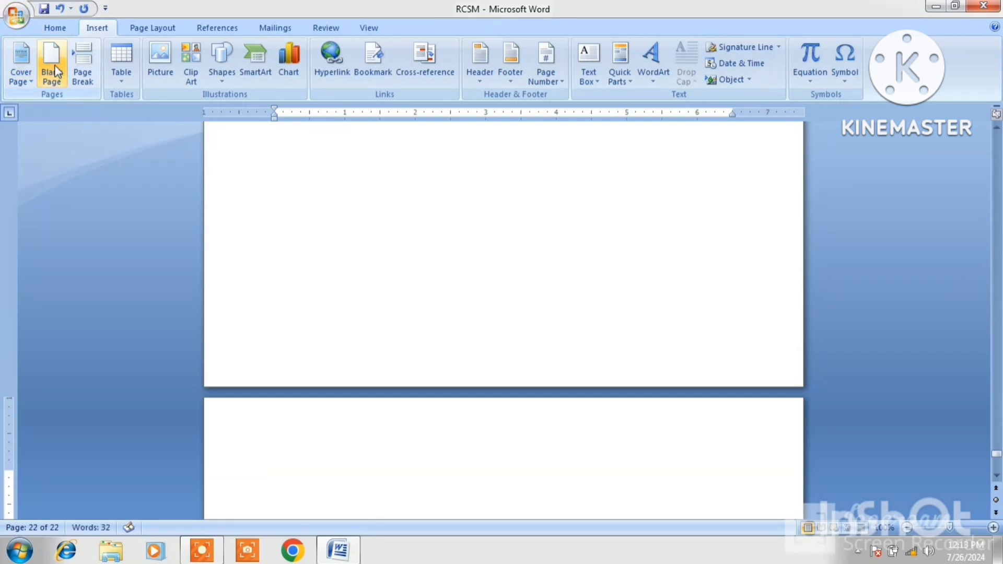
left_click(57, 69)
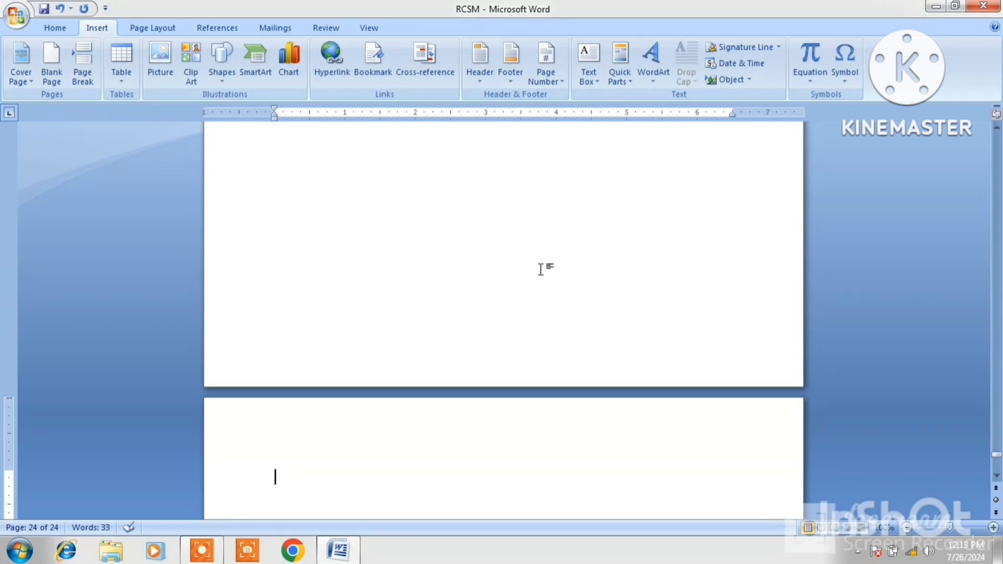
- Go to page 1 and insert a table of contents there in the Automatic Table 1 style
key("ctrl+g")
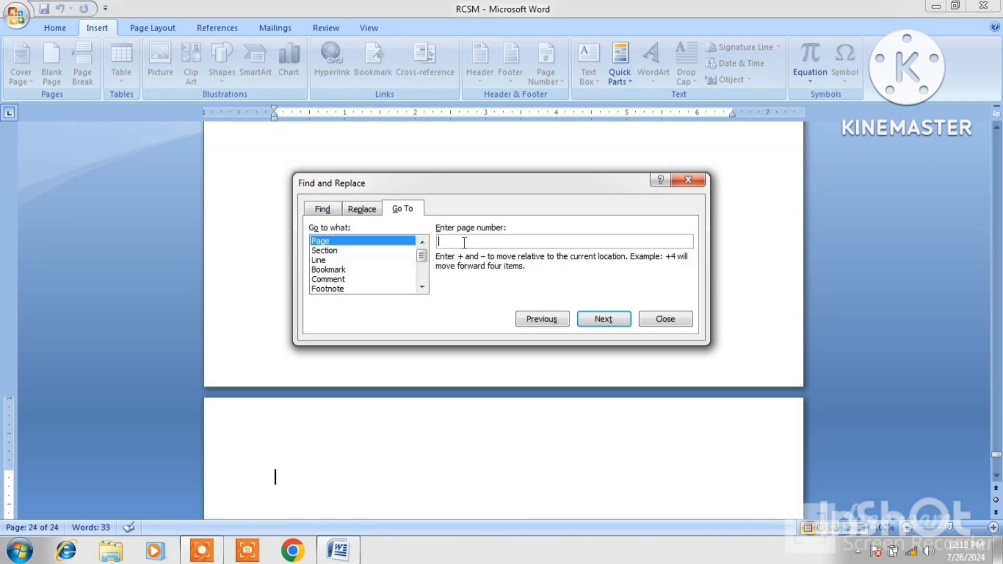
type("1")
key("Return")
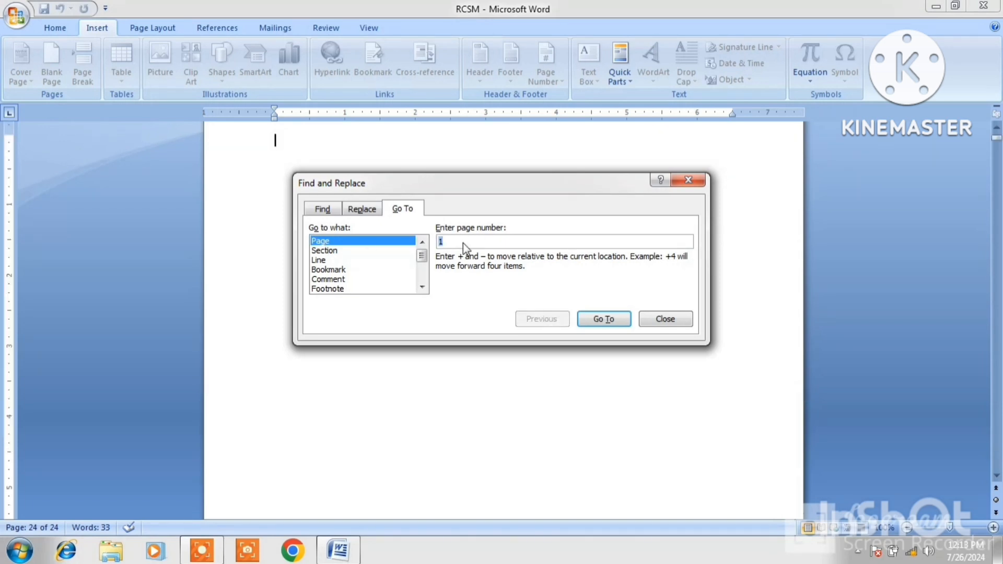
left_click(689, 182)
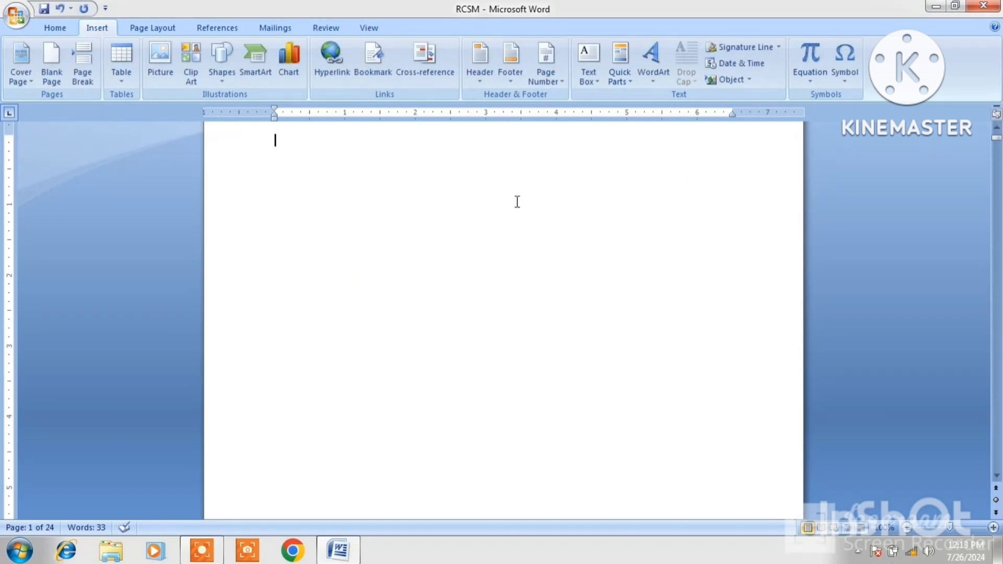
left_click(997, 187)
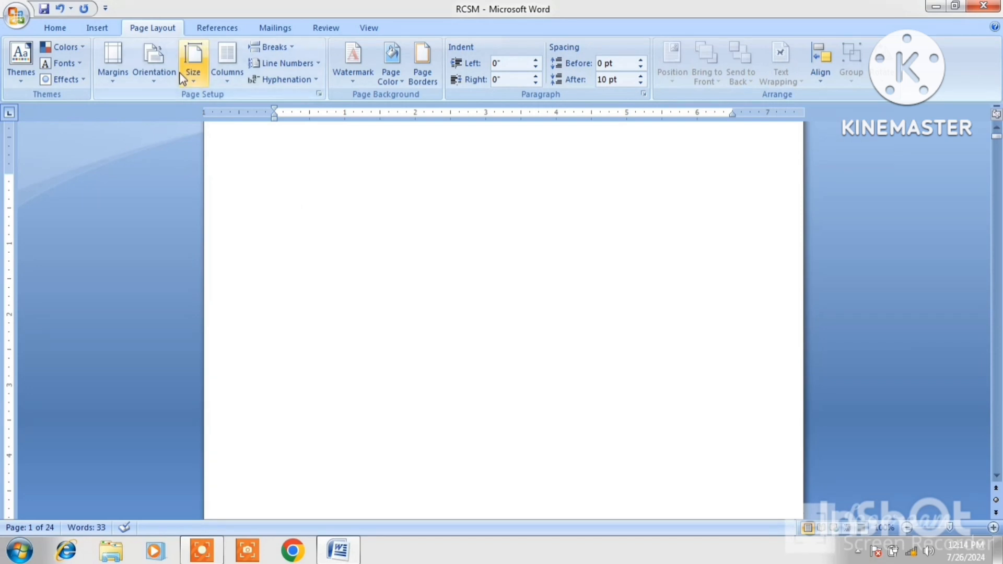
left_click(213, 33)
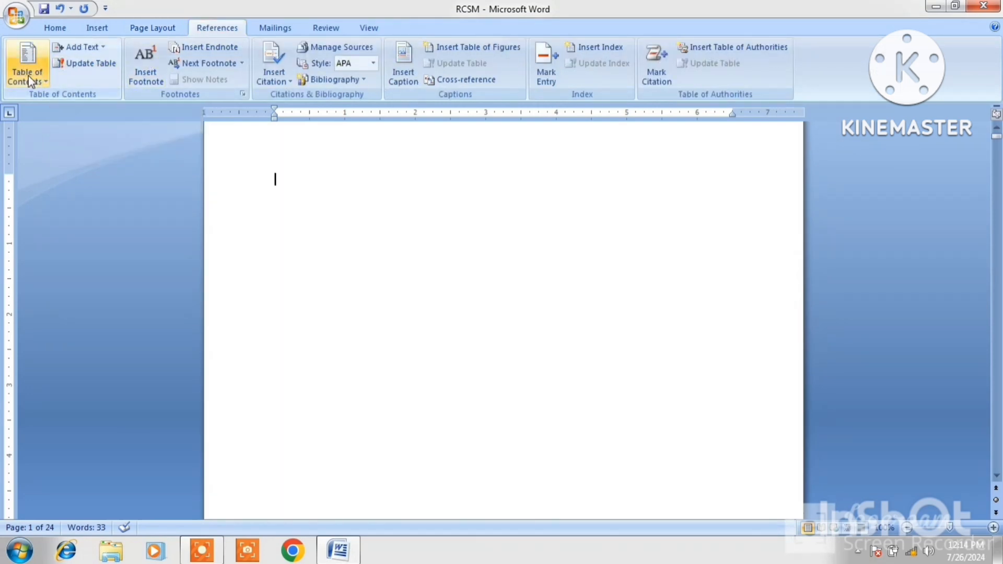
left_click(45, 81)
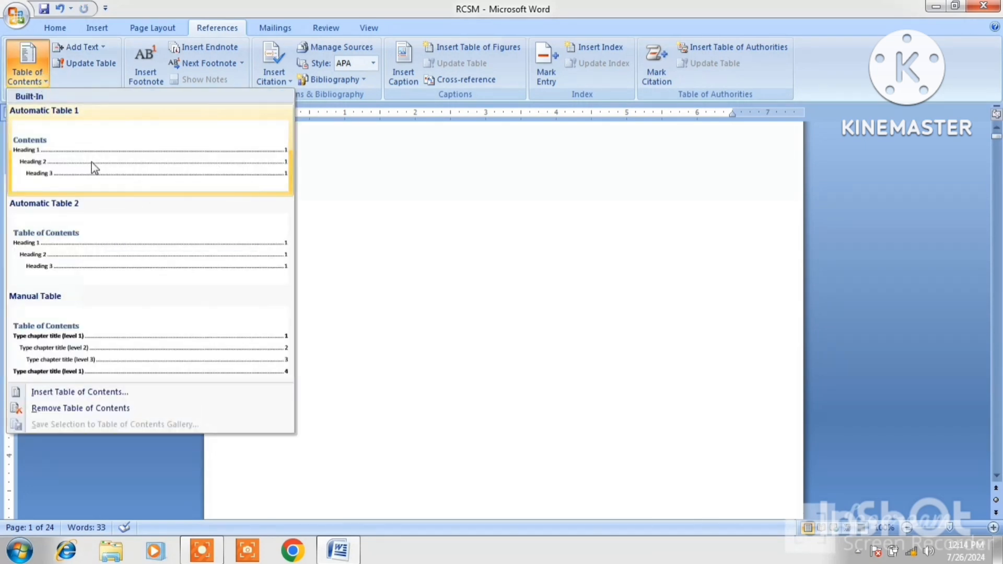
left_click(61, 172)
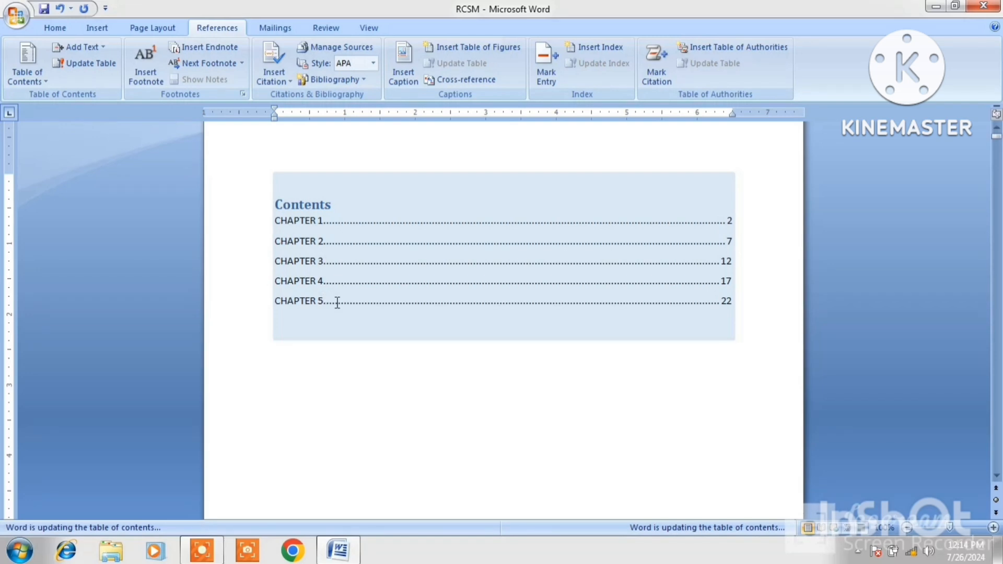
- Examine the inserted table of contents and compare its CHAPTER 1 entry with the heading in the document
left_click(414, 358)
left_click(308, 298)
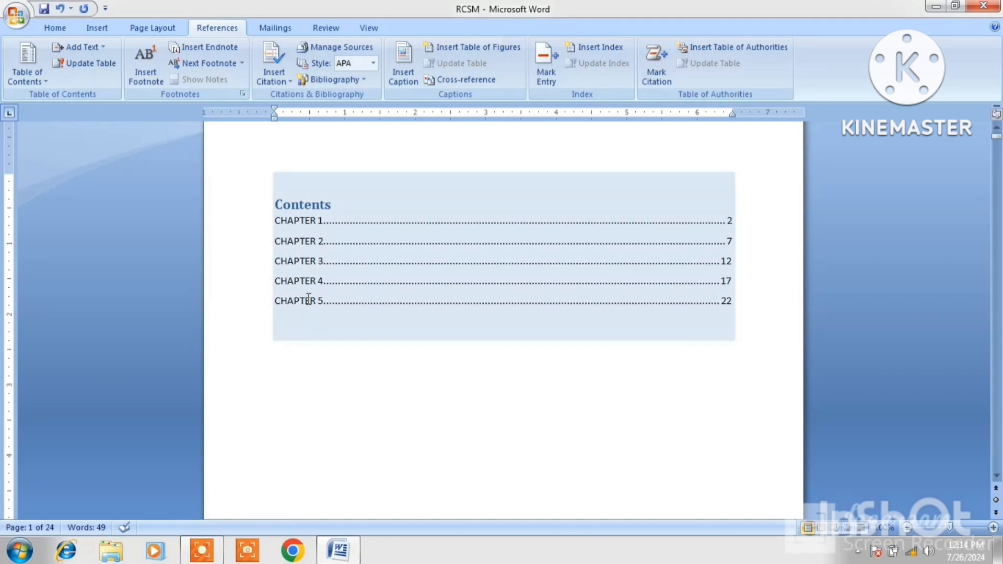
left_click(436, 342)
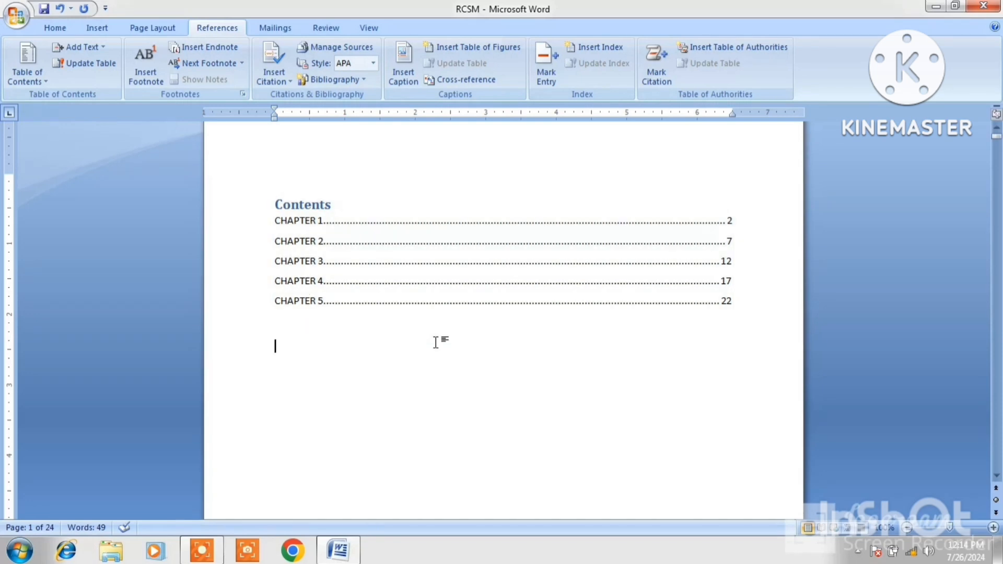
left_click(316, 323)
left_click(439, 413)
scroll(999, 288, "down", 10)
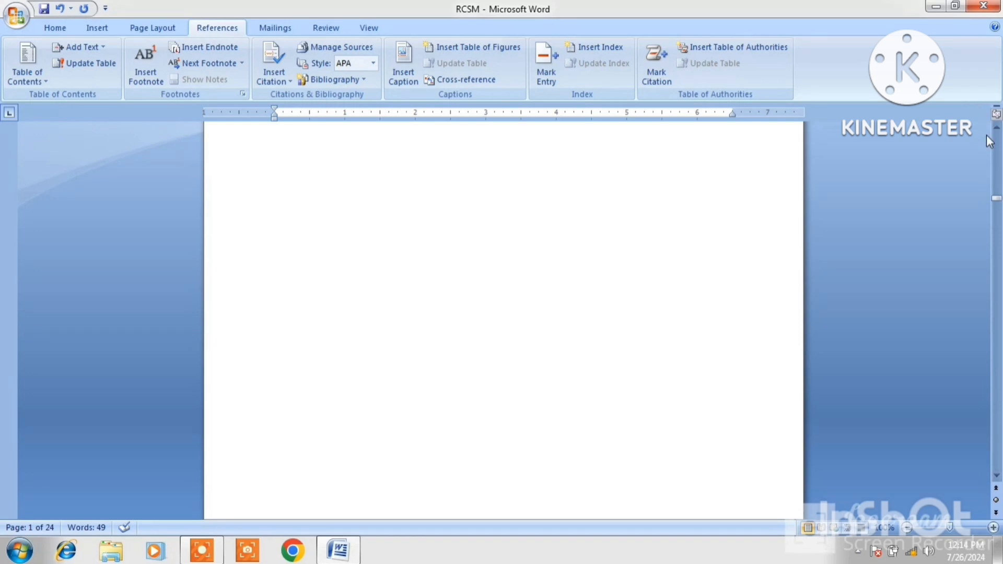
left_click_drag(996, 197, 997, 152)
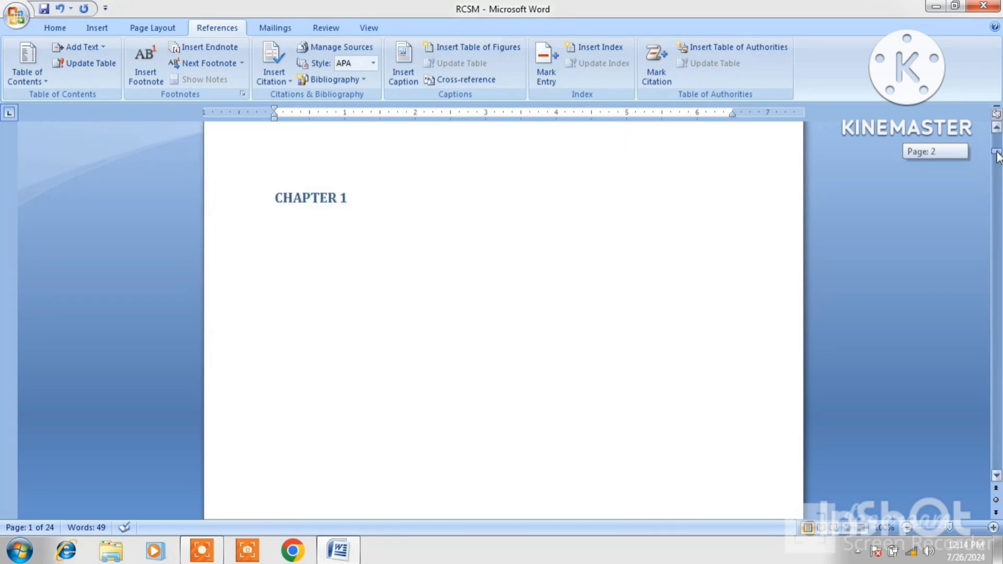
left_click(997, 152)
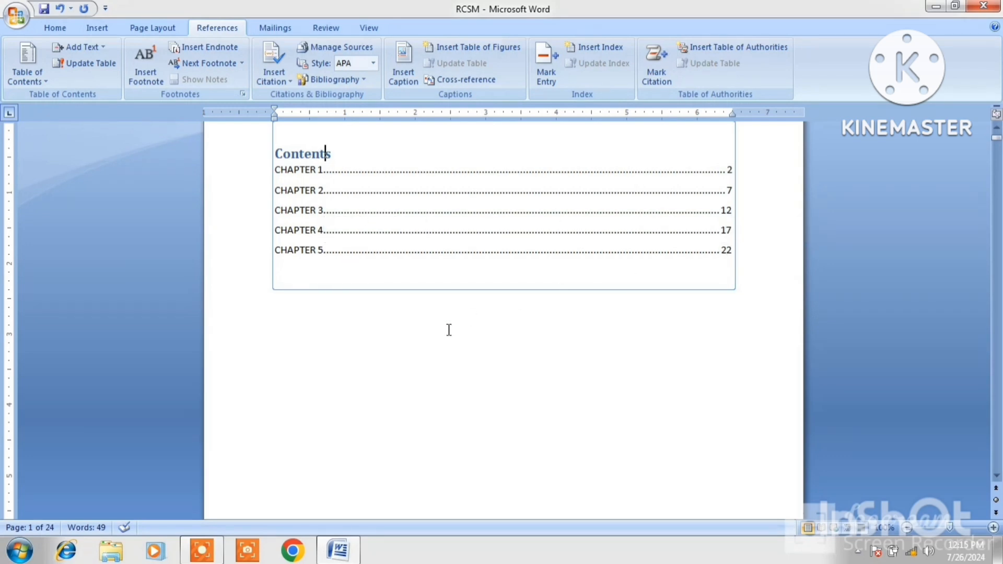
- Go to the CHAPTER 5 heading on page 22 and enter the heading CHAPTER 6 on page 24
key("ctrl+g")
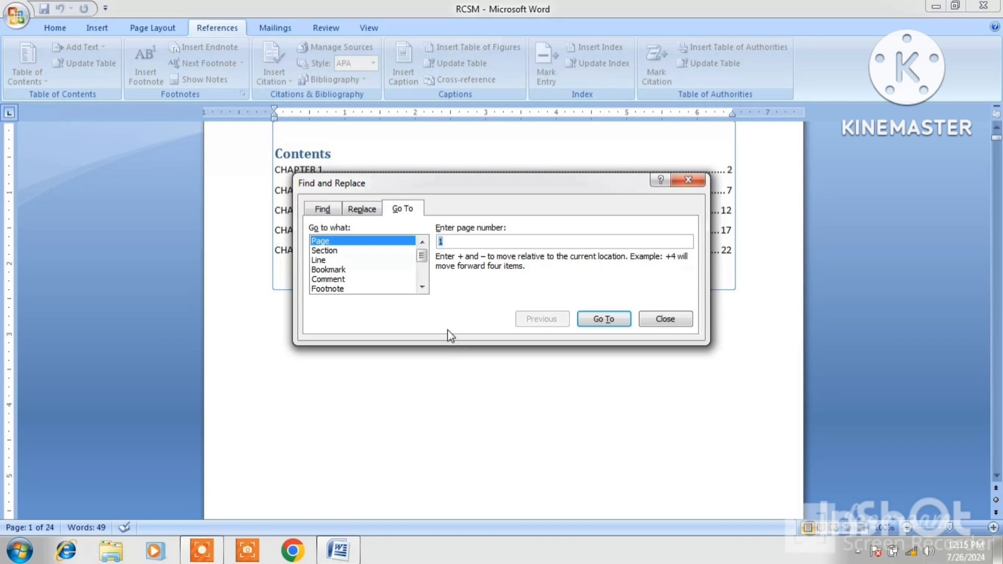
type("22")
key("Return")
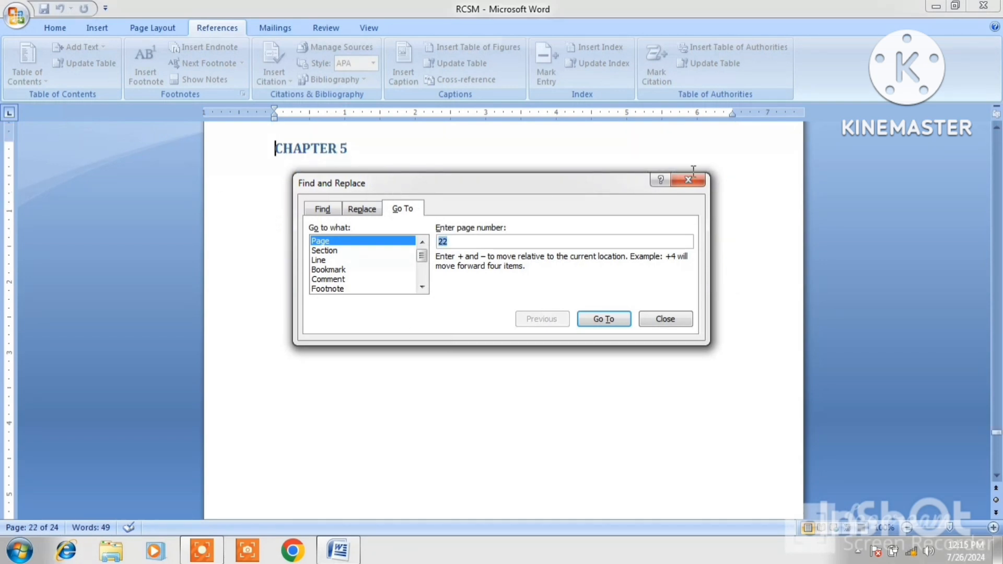
left_click(700, 183)
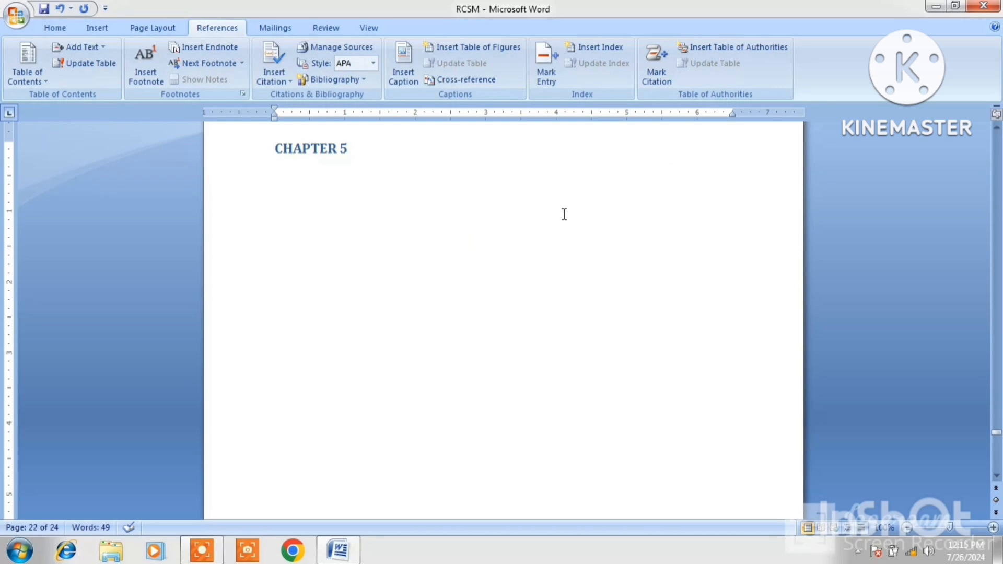
scroll(562, 214, "up", 5)
scroll(562, 214, "down", 20)
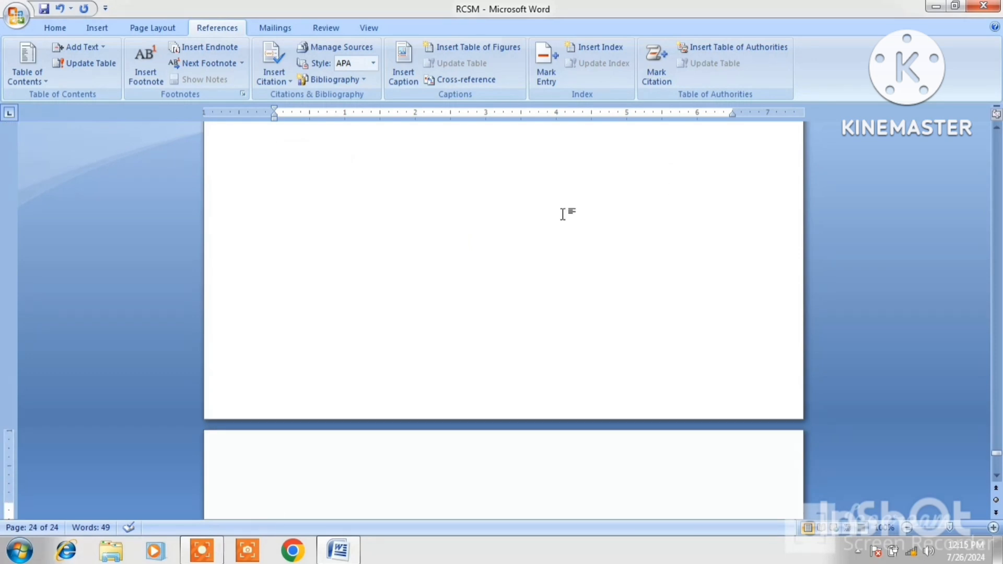
type("CHAPTER")
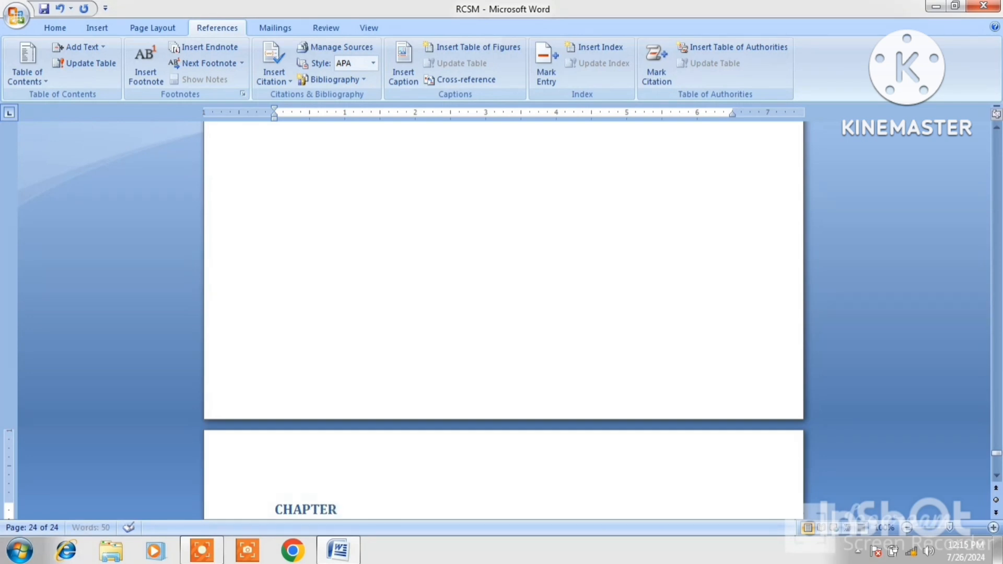
type(" 6")
- Insert five blank pages after the CHAPTER 6 heading, undoing the one page added in excess
left_click(103, 30)
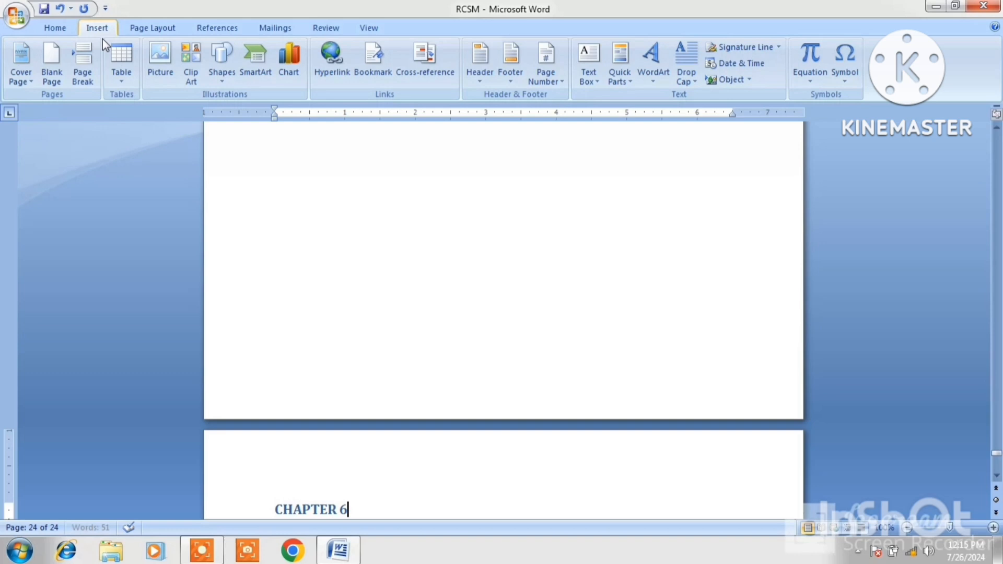
left_click(53, 78)
left_click(52, 79)
left_click(53, 78)
left_click(52, 79)
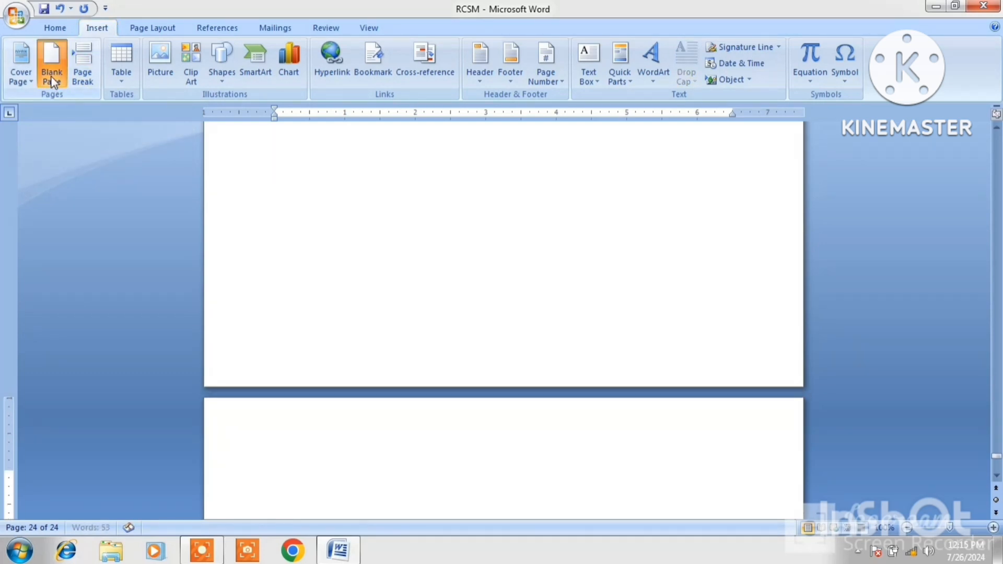
left_click(52, 78)
left_click(52, 78)
left_click(52, 78)
left_click(53, 78)
left_click(52, 78)
left_click(52, 78)
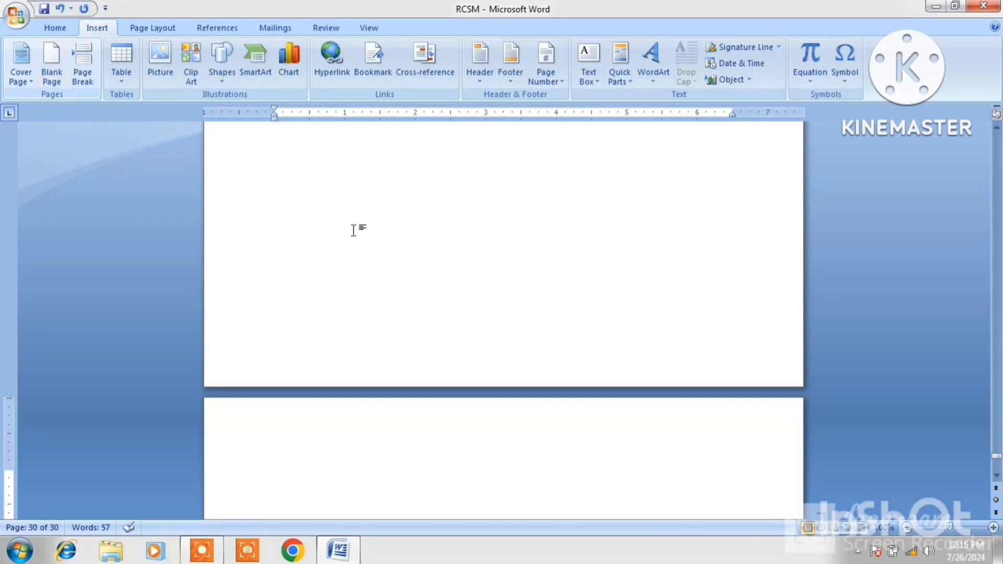
key("ctrl+z")
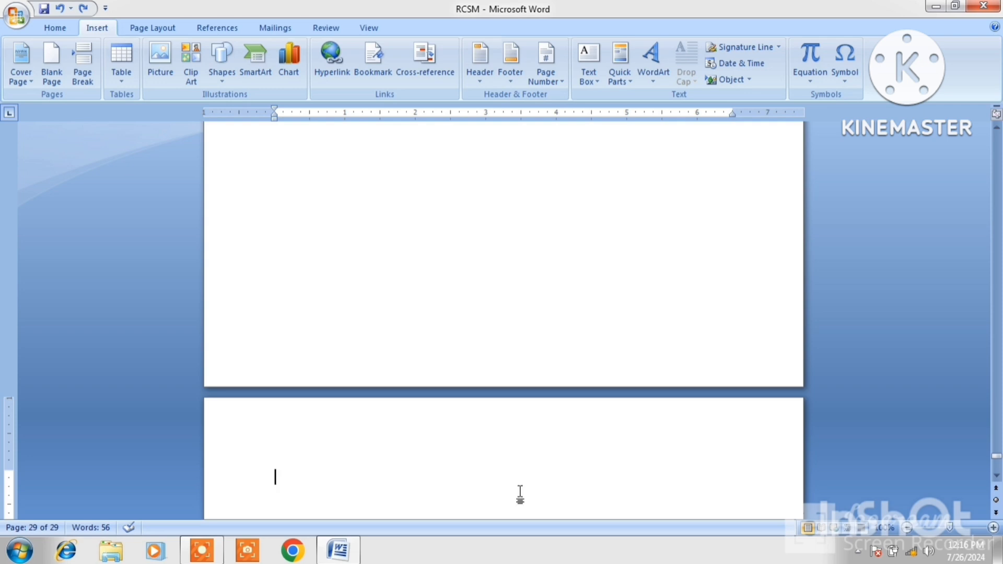
- Go to page 1 and update the entire table of contents to include the newly added chapter
key("ctrl+g")
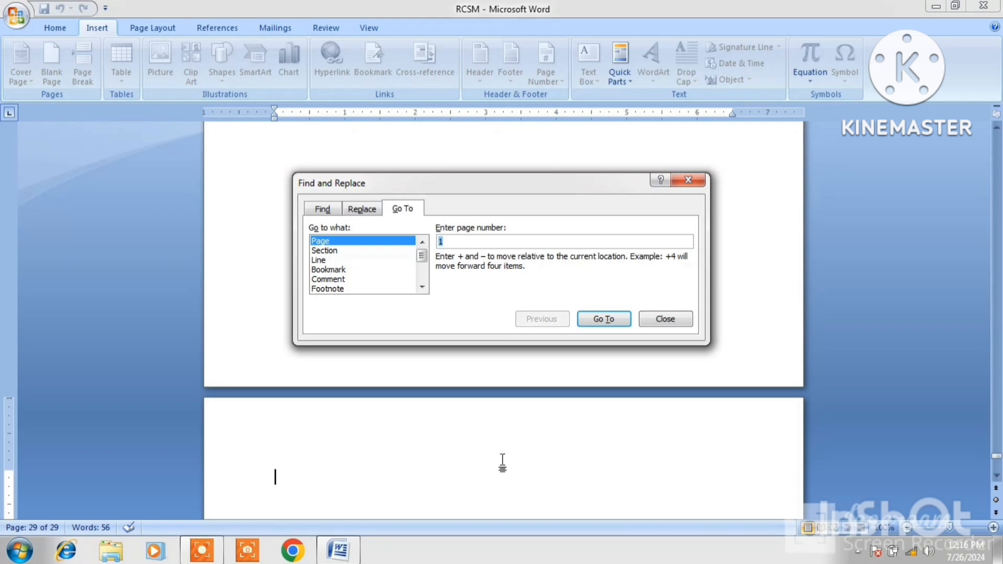
left_click(448, 241)
key("Return")
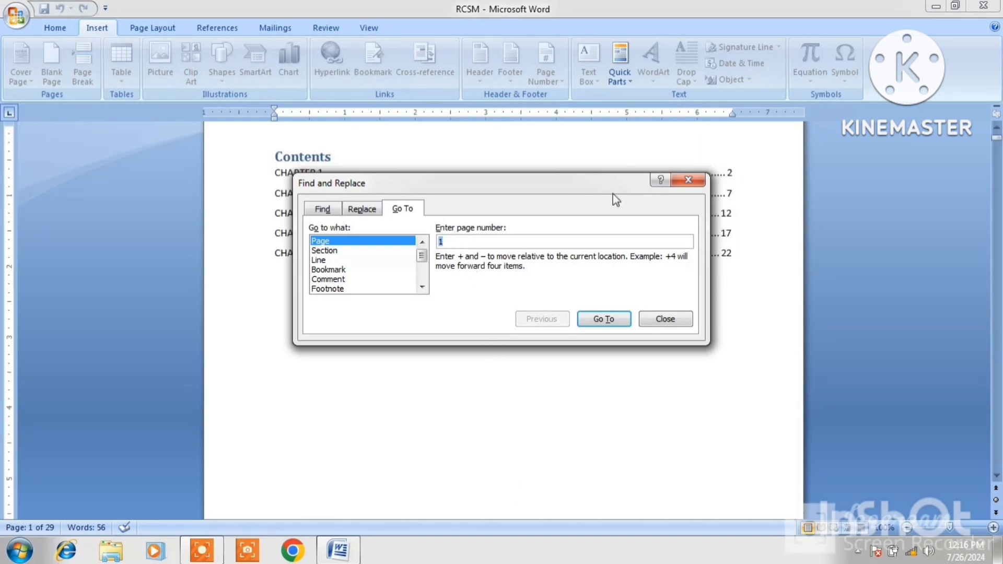
left_click(687, 183)
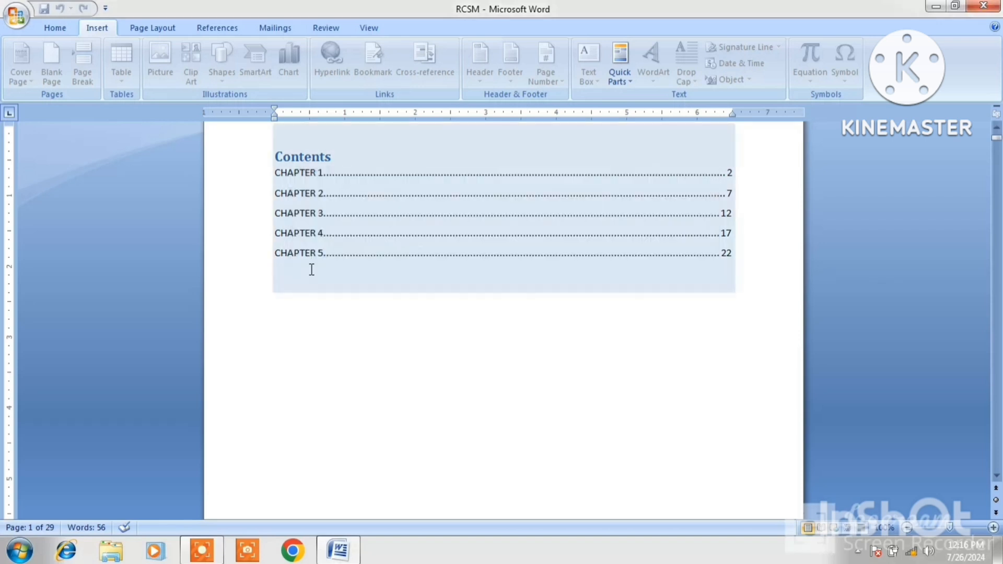
left_click(311, 269)
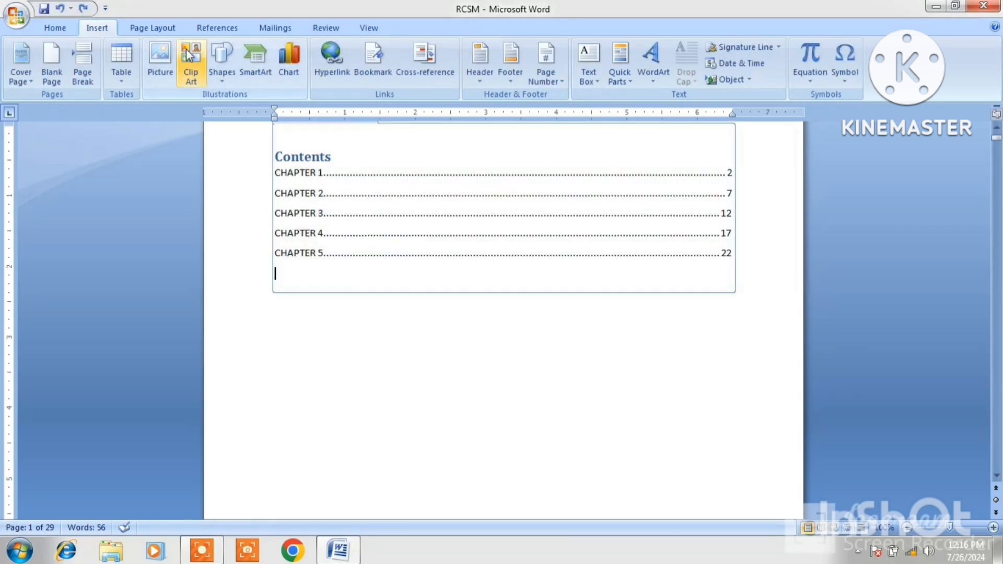
left_click(213, 29)
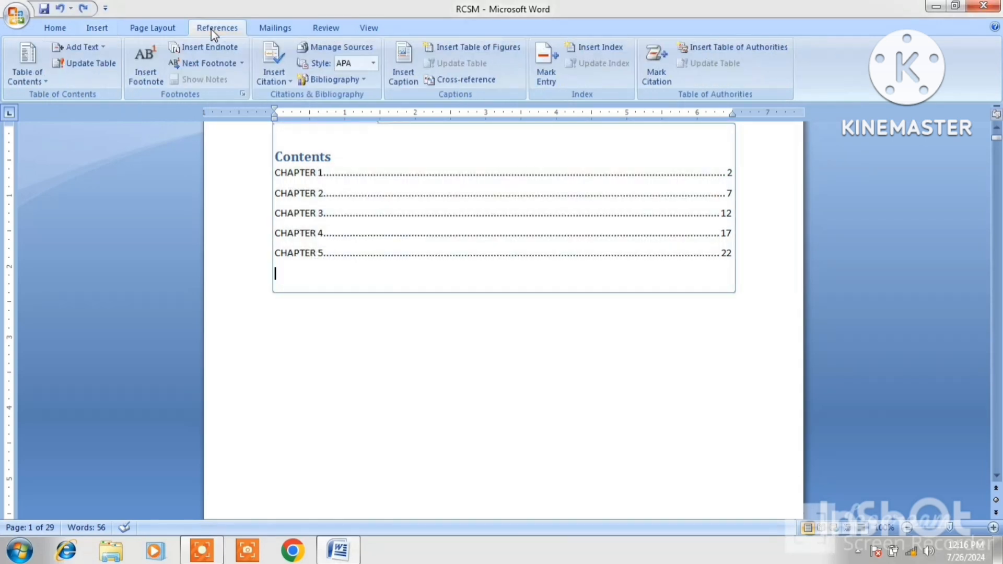
left_click(92, 63)
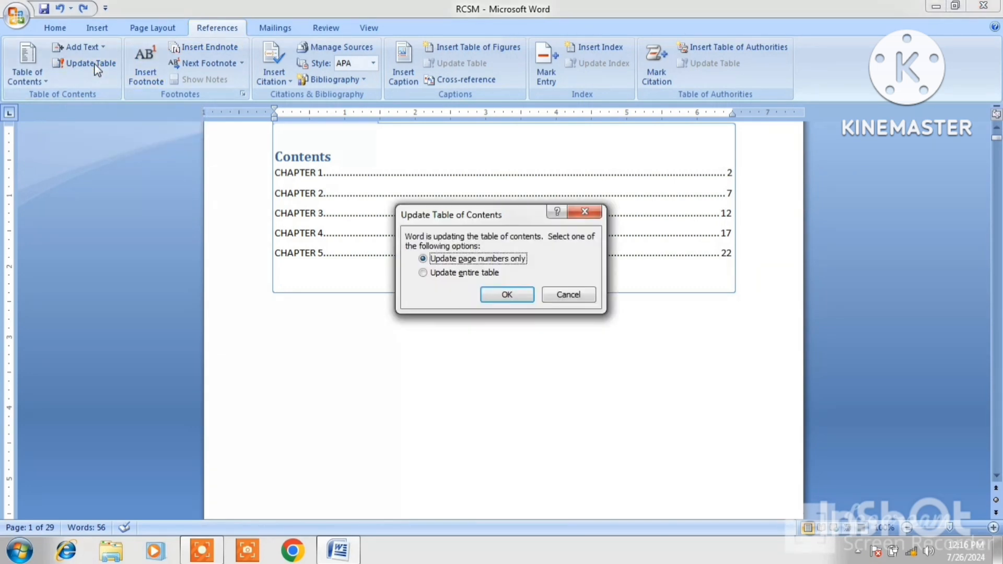
left_click(457, 274)
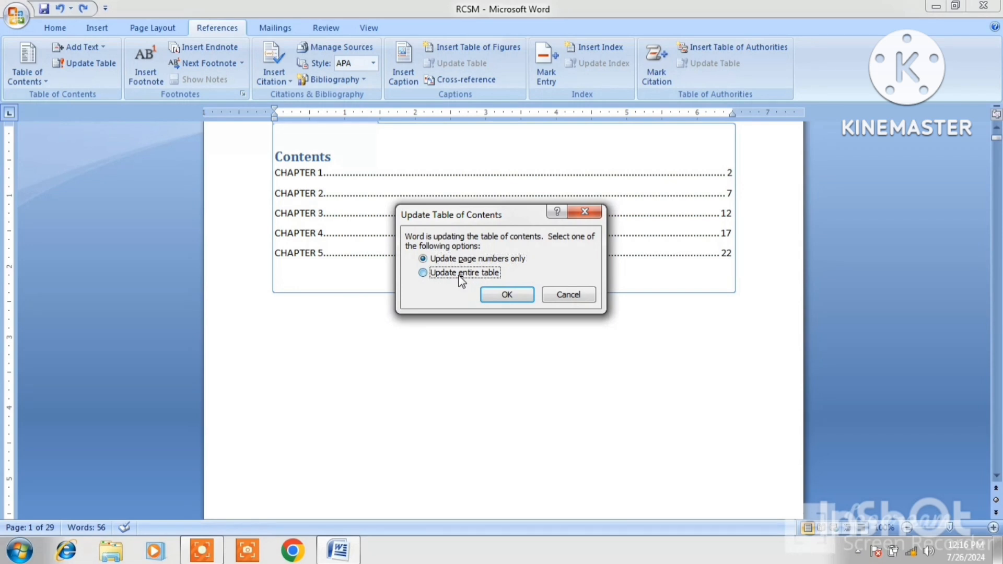
left_click(501, 296)
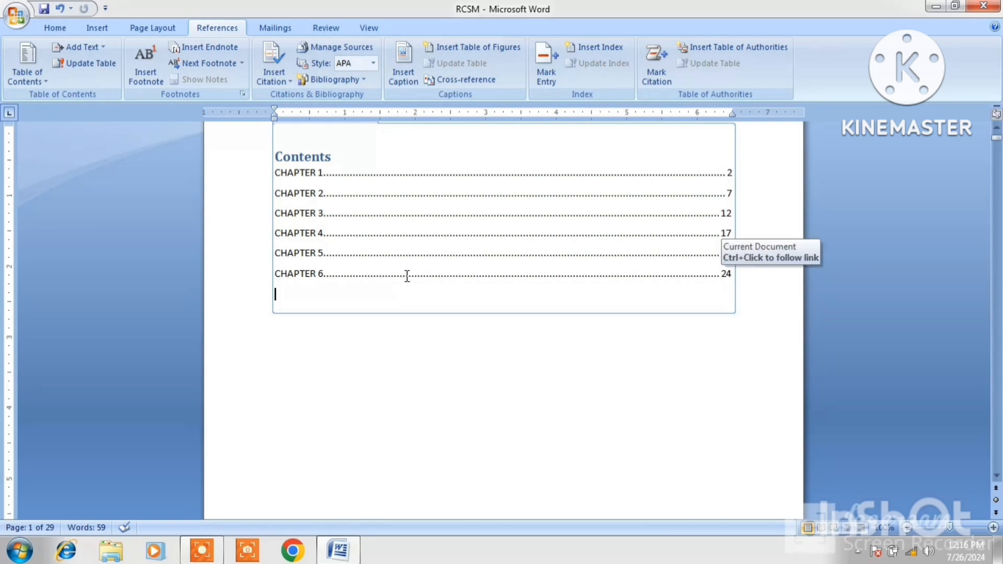
- Follow the CHAPTER 3 link in the table of contents to its heading
left_click(305, 215, "ctrl")
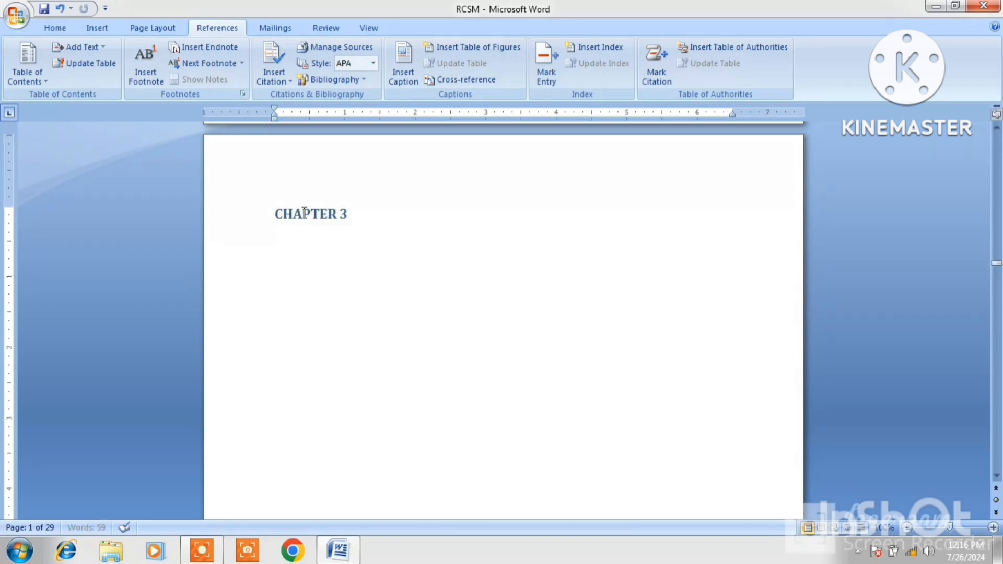
left_click(364, 220)
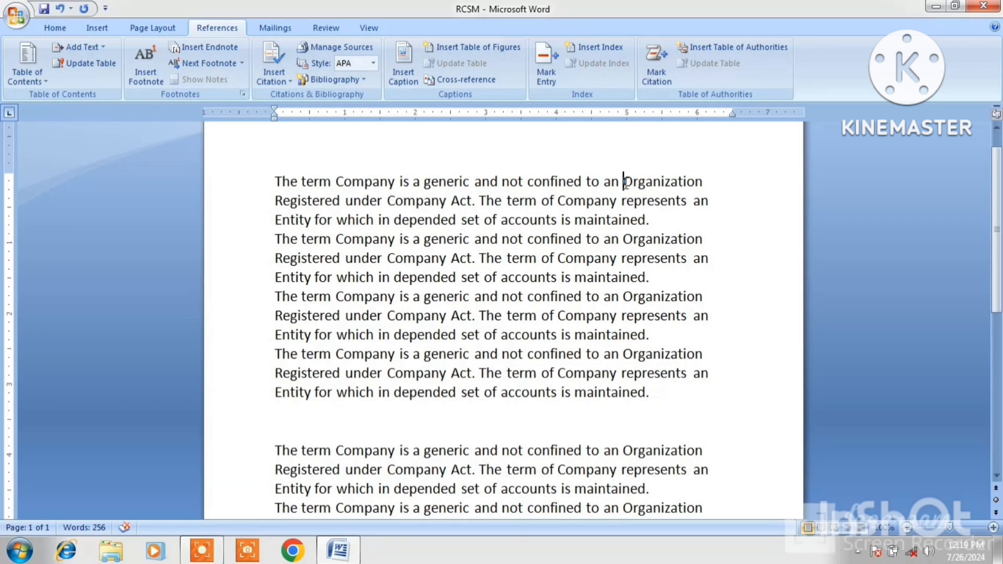
- Insert a footnote before "Organization" in the first line of the text, reading "ORGANIZATION - SANGATHAN"
left_click_drag(623, 182, 705, 181)
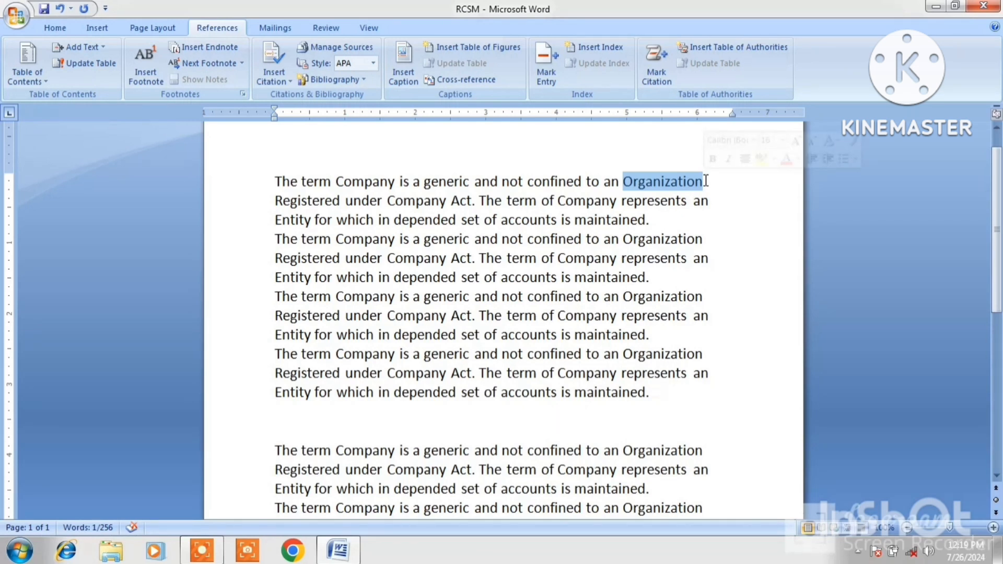
left_click(686, 181)
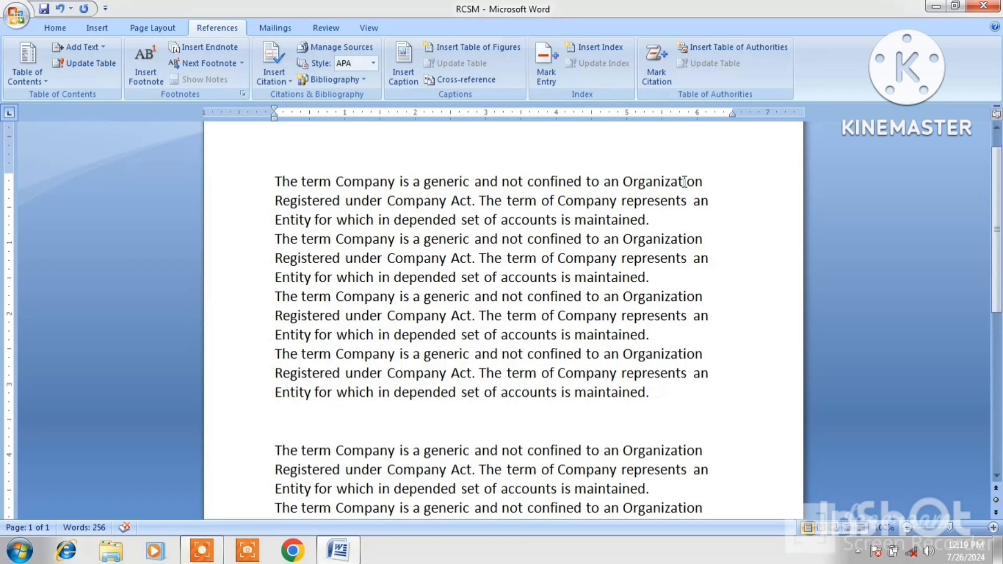
left_click(626, 182)
left_click(152, 77)
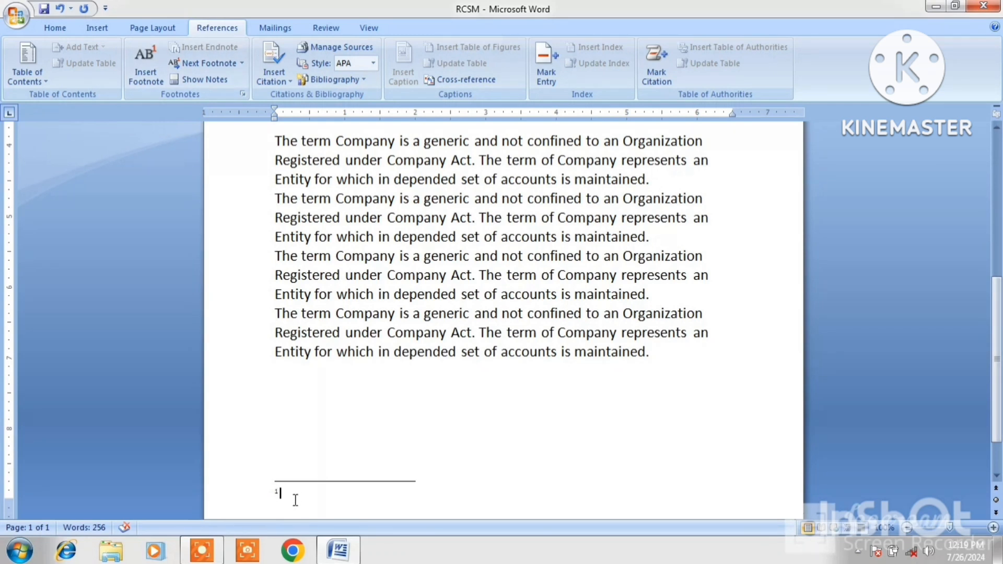
type("SANGA")
type("THAN")
type("ORGAN")
type("IZA")
type("TION")
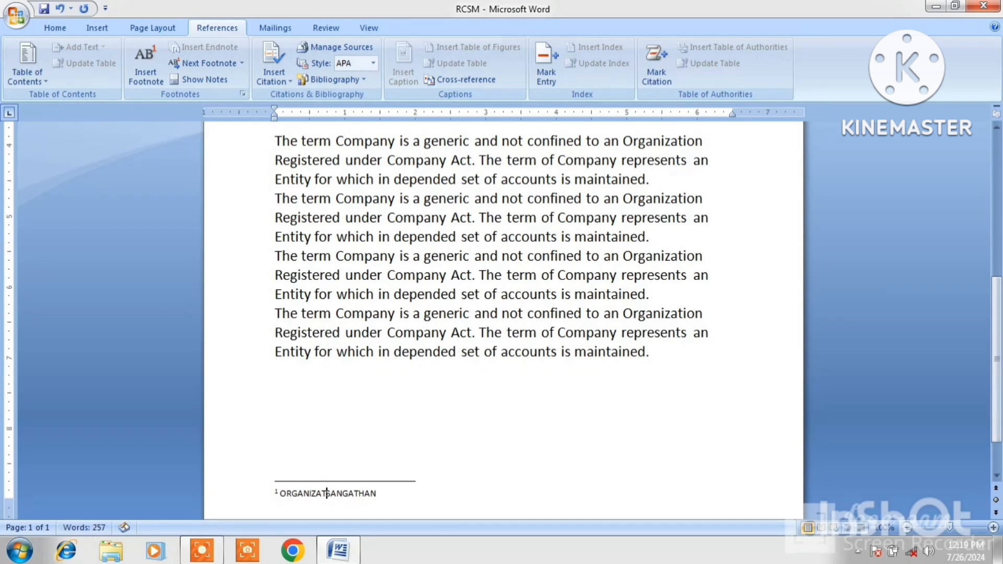
type(" -")
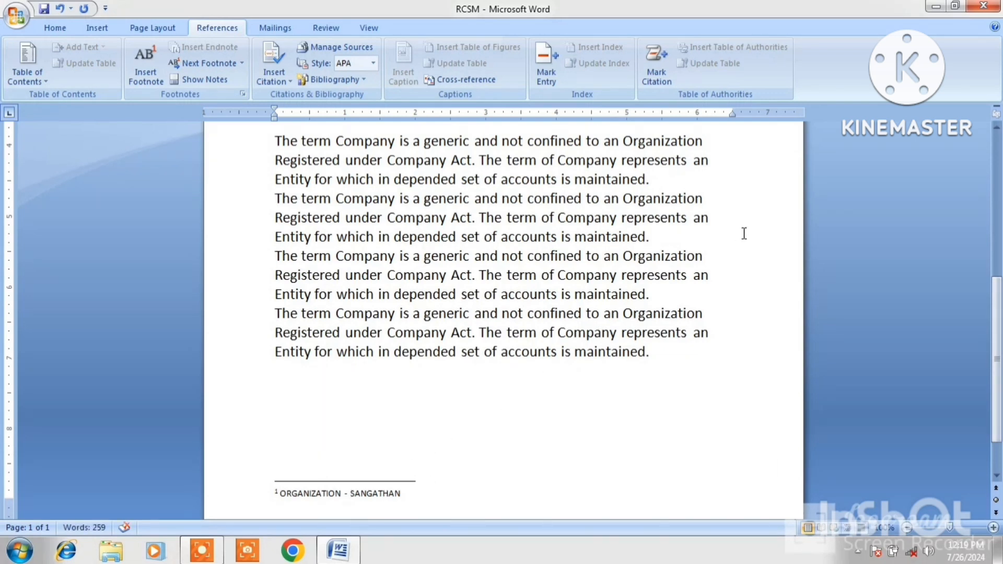
- Insert a second footnote before "under" in the fifth line of the text, reading "UNDER - ADHIN"
left_click(994, 152)
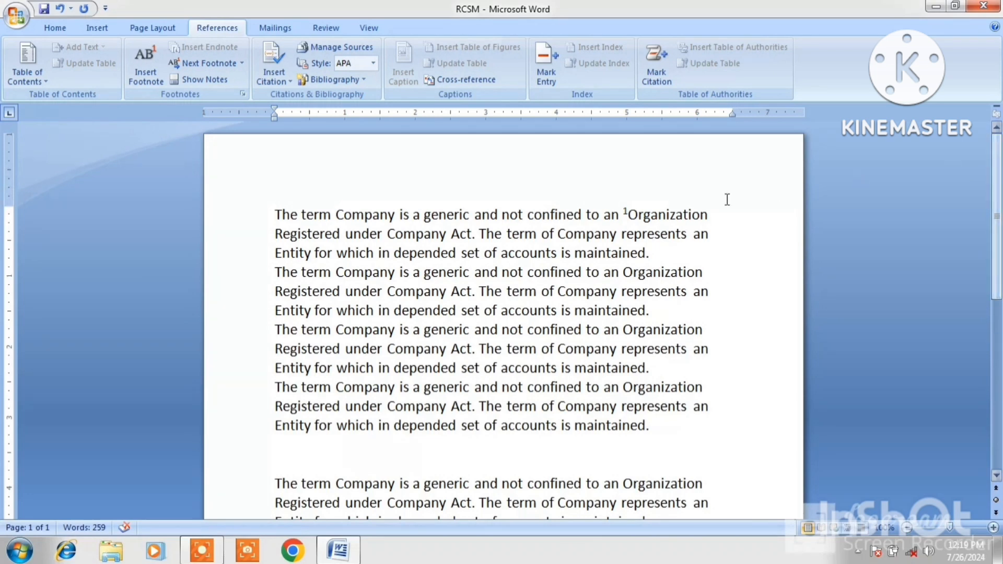
mouse_move(636, 215)
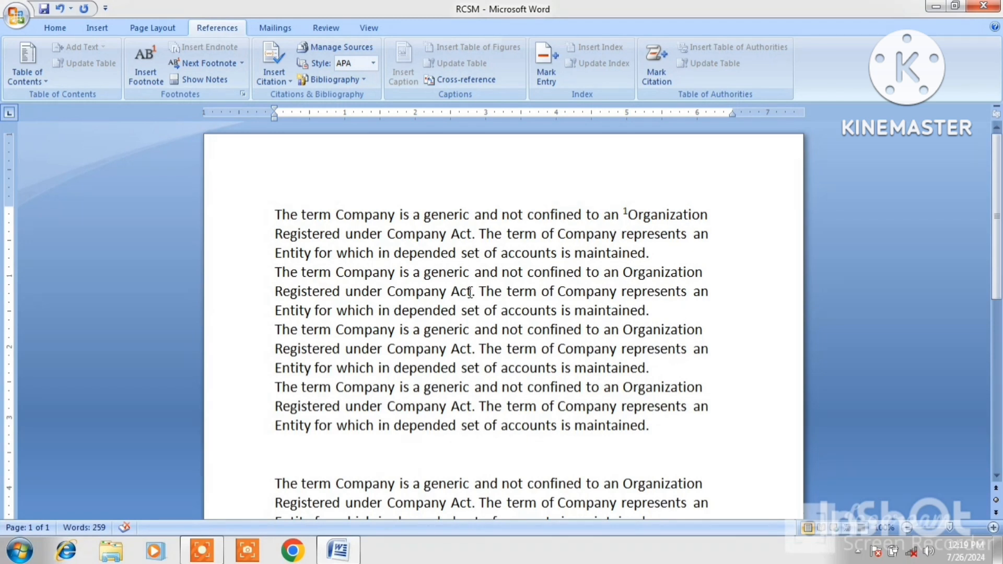
left_click(381, 293)
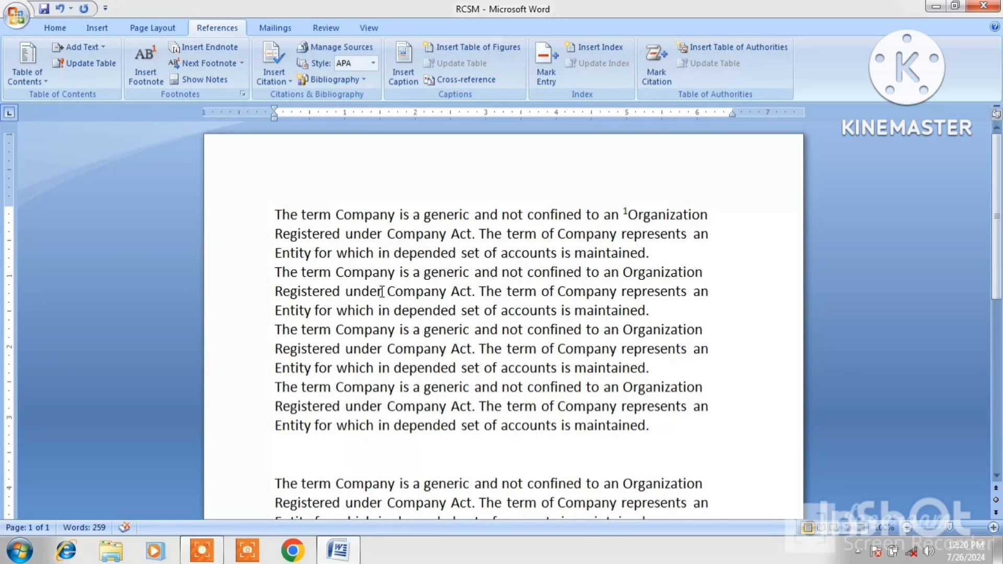
left_click(345, 291)
left_click(146, 65)
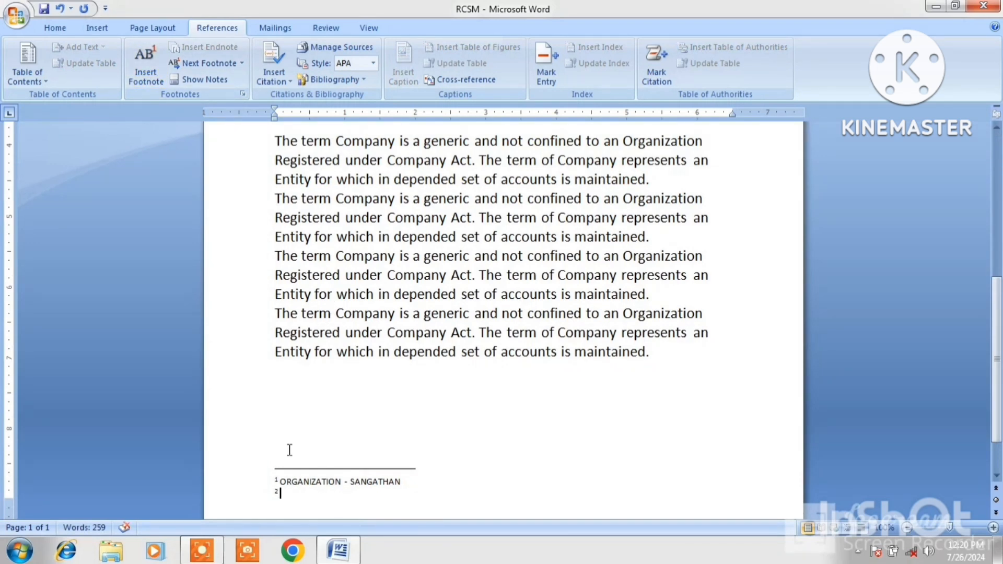
type("UNDER - ADHIN")
left_click(559, 441)
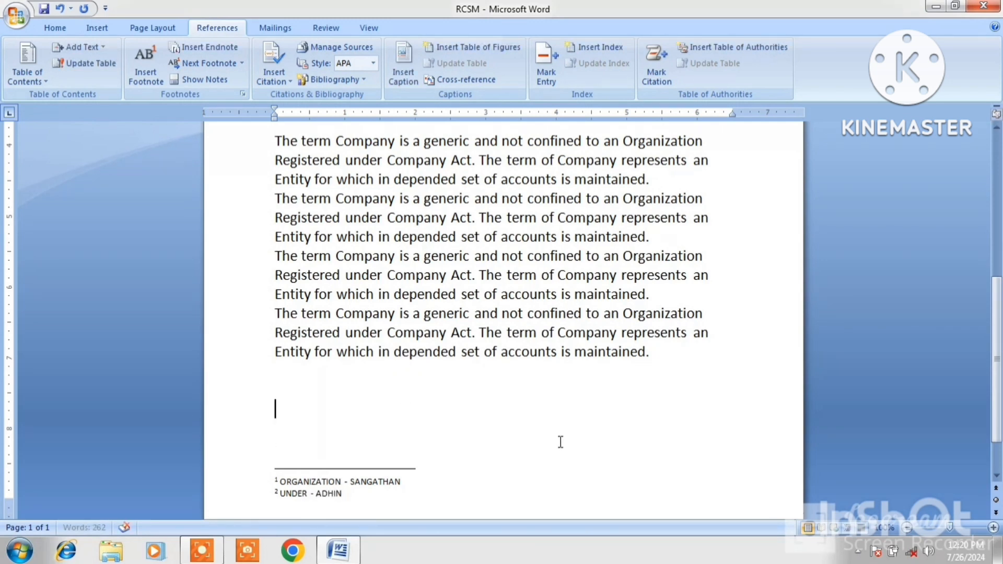
- Insert an endnote before "which" in the sixth line of the text, reading "WHICH - KAUN"
key("Up")
key("Up")
key("Up")
key("Up")
key("Up")
key("Up")
key("Up")
key("Up")
key("Up")
key("Up")
key("Up")
key("Up")
key("Up")
key("Up")
key("Up")
key("Up")
key("Up")
key("Up")
key("Up")
key("Up")
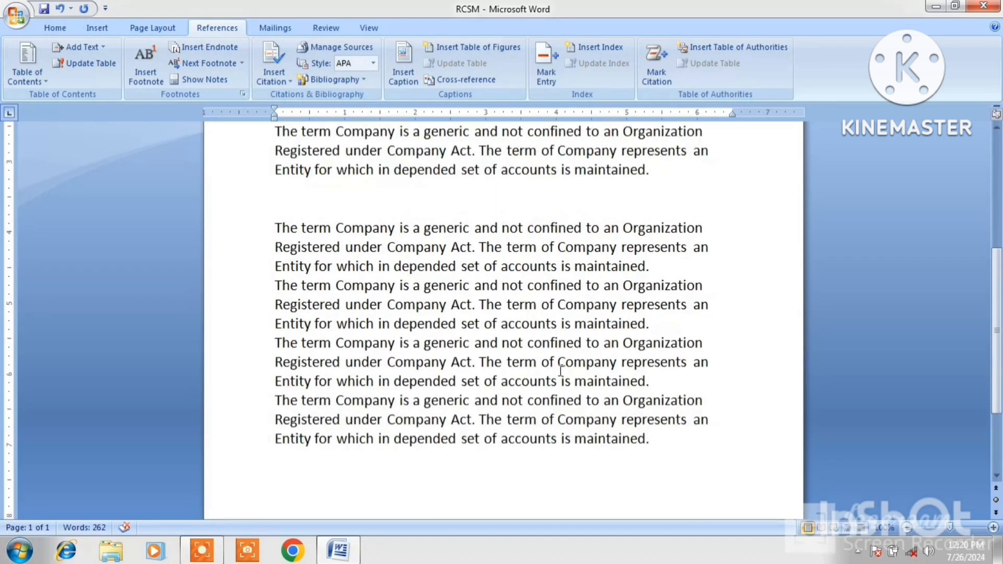
key("Up")
key("Up")
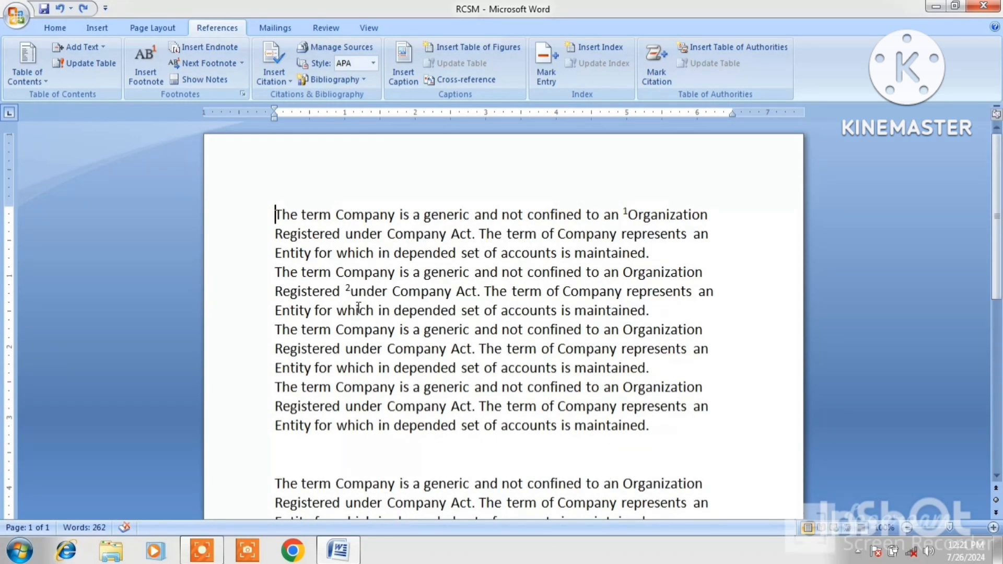
left_click(338, 311)
left_click(218, 47)
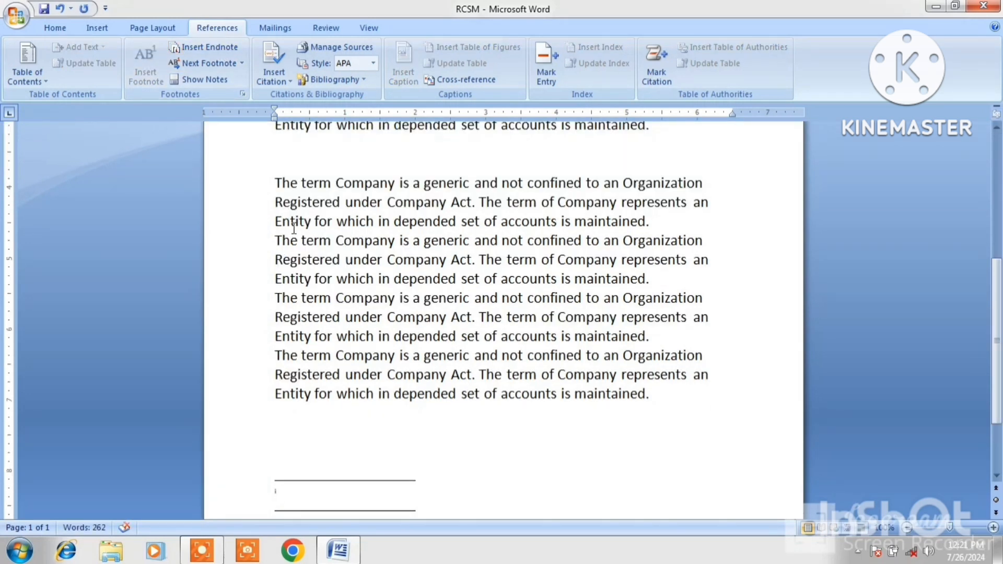
type("WHICH - KAUN")
- Return to the body text and step through its note marks by next footnote, previous footnote and next endnote
key("Up")
key("Up")
key("Up")
key("Up")
key("Up")
key("Up")
key("Up")
key("Up")
key("Up")
key("Up")
key("Up")
key("Up")
key("Up")
key("Up")
key("Up")
key("Up")
key("Up")
key("Up")
key("Up")
key("Up")
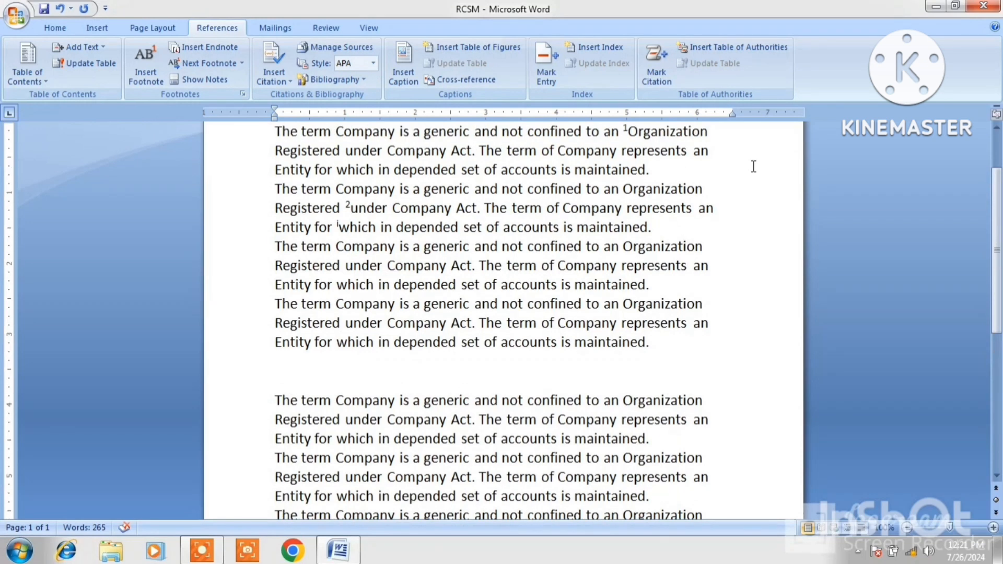
left_click(195, 62)
left_click(195, 62)
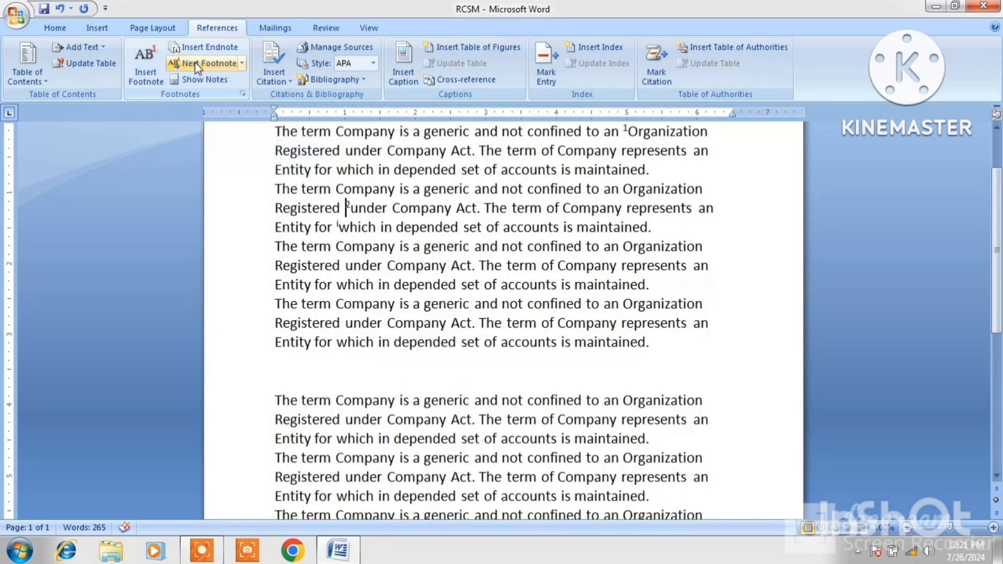
left_click(195, 61)
left_click(242, 64)
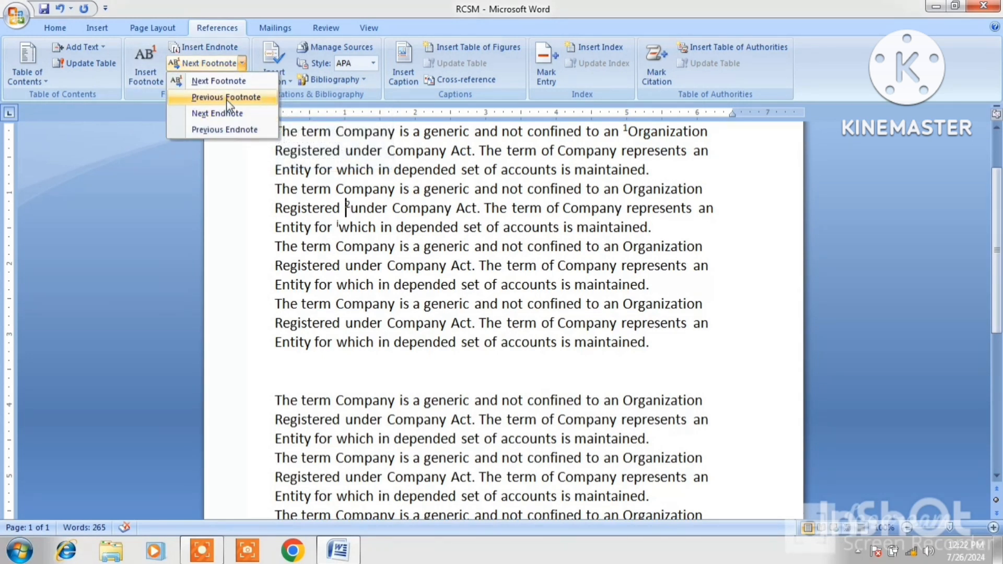
left_click(228, 98)
left_click(242, 63)
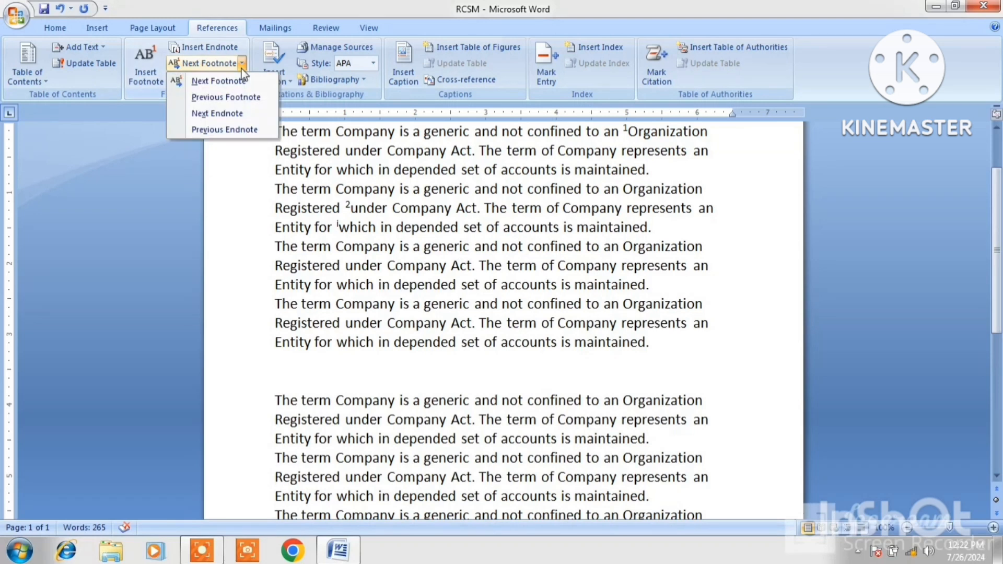
left_click(225, 115)
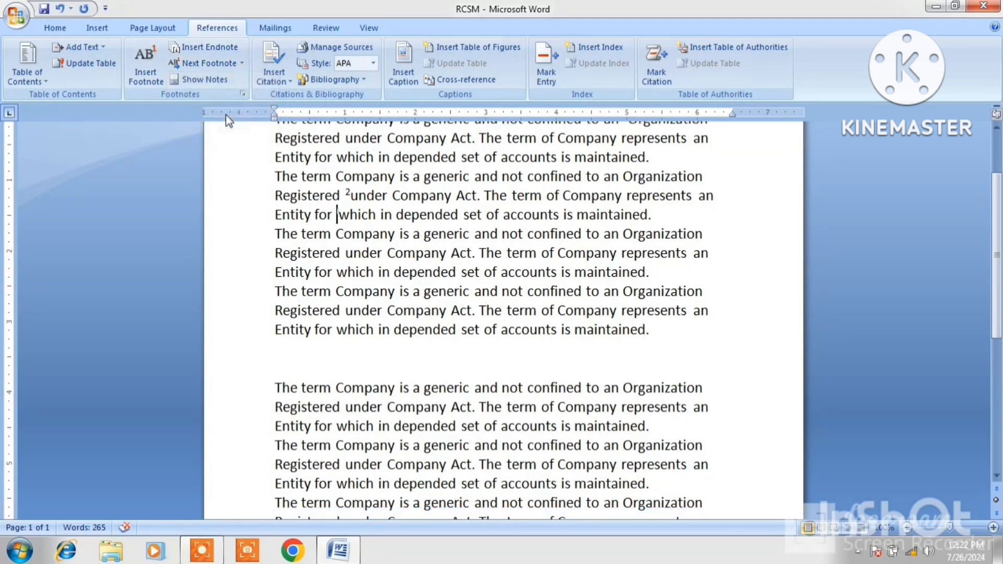
- Show the document's notes, choosing to view the endnote area
left_click(197, 83)
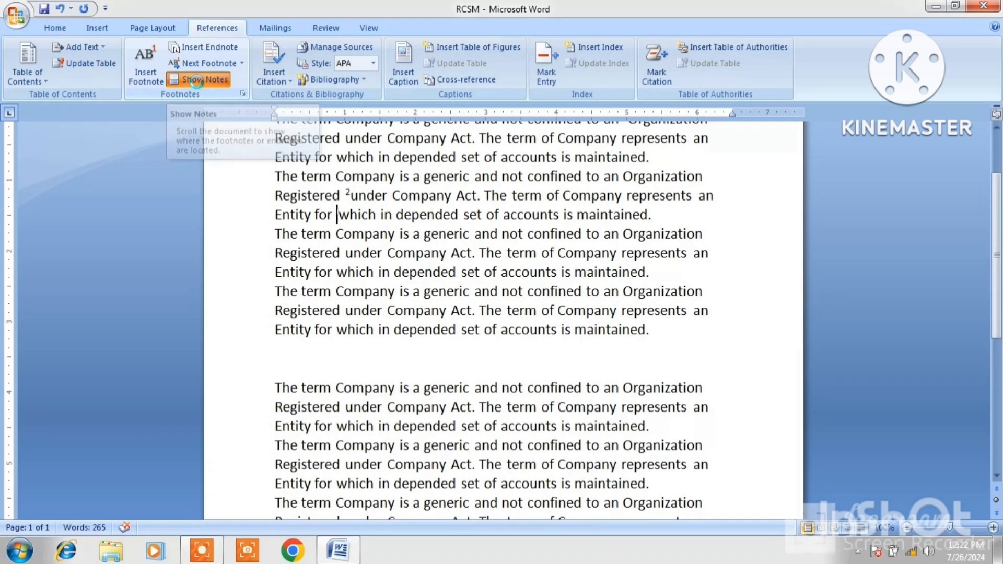
left_click(473, 279)
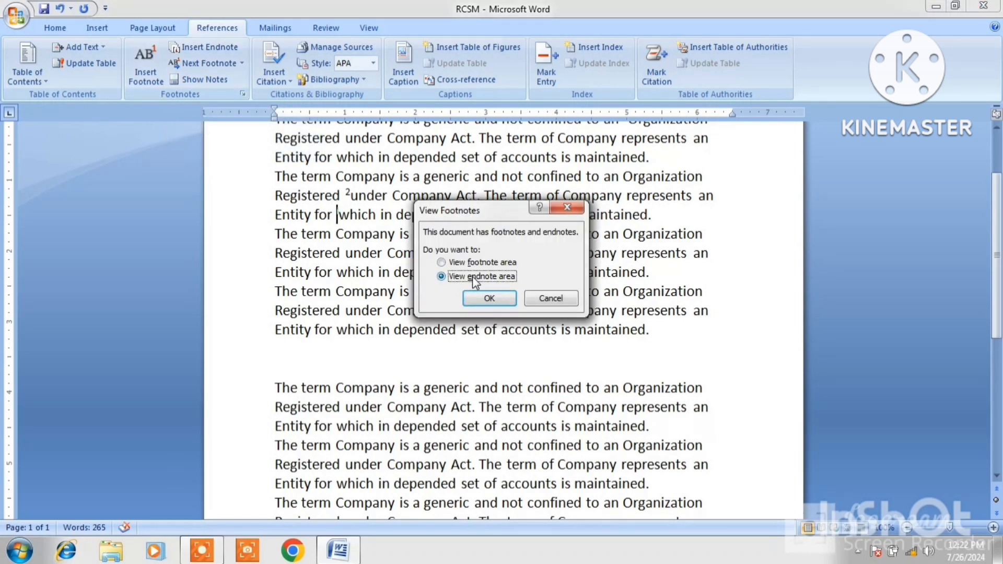
left_click(488, 297)
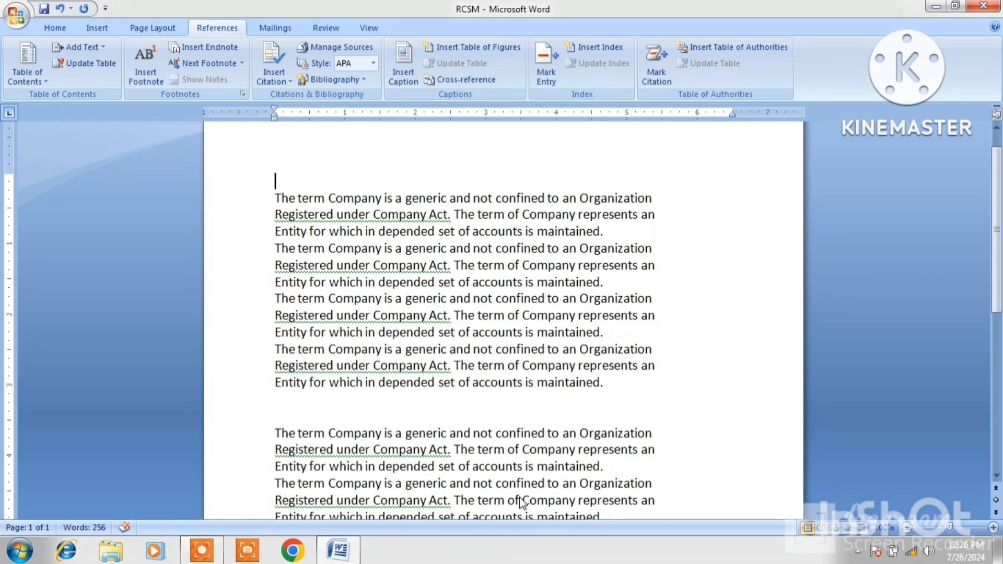
- Start a new citation source on the empty line above the text and look through the source types, keeping Book
left_click(289, 83)
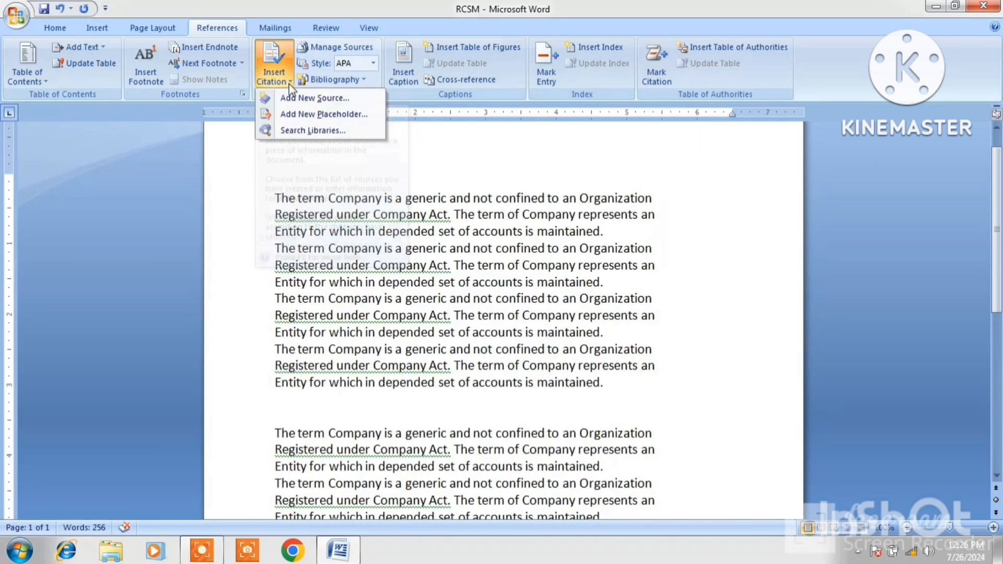
left_click(301, 98)
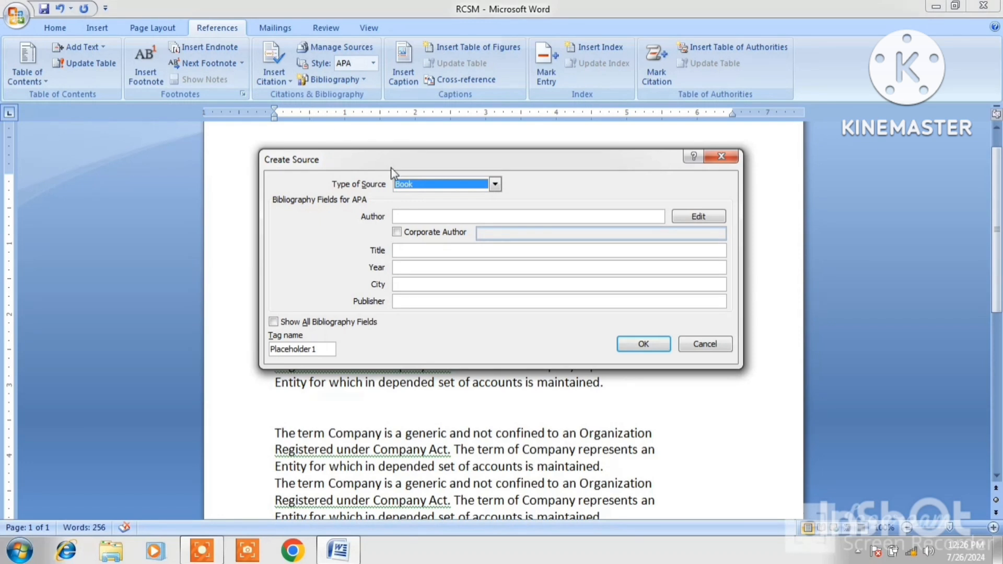
left_click_drag(391, 165, 252, 208)
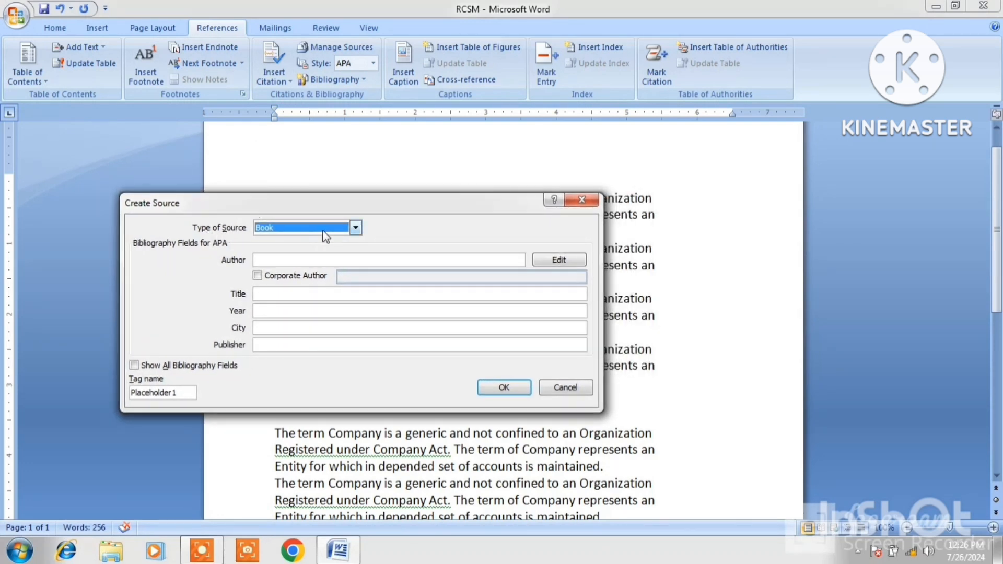
left_click(355, 228)
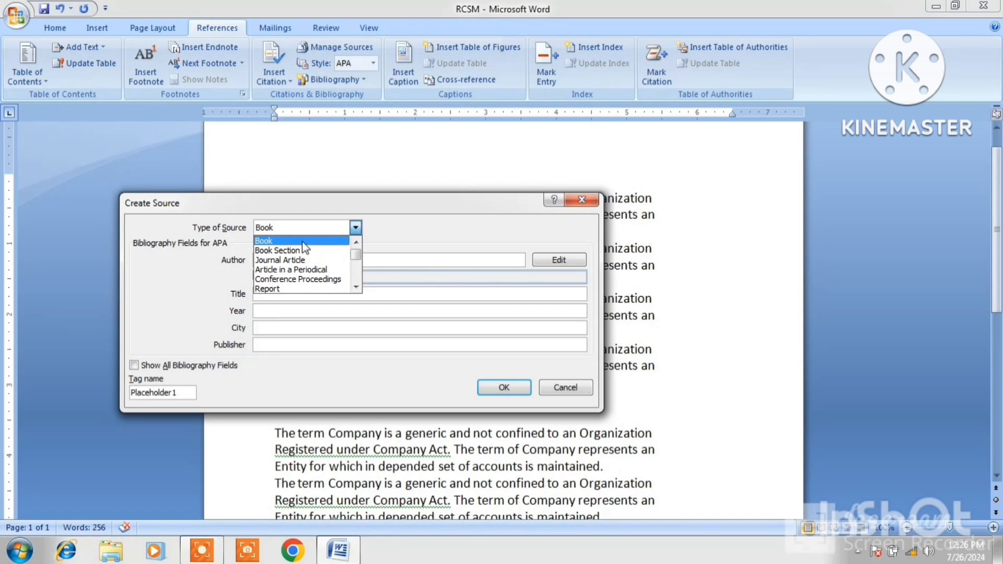
left_click(355, 287)
left_click(356, 287)
left_click(356, 287)
left_click(356, 286)
left_click(356, 287)
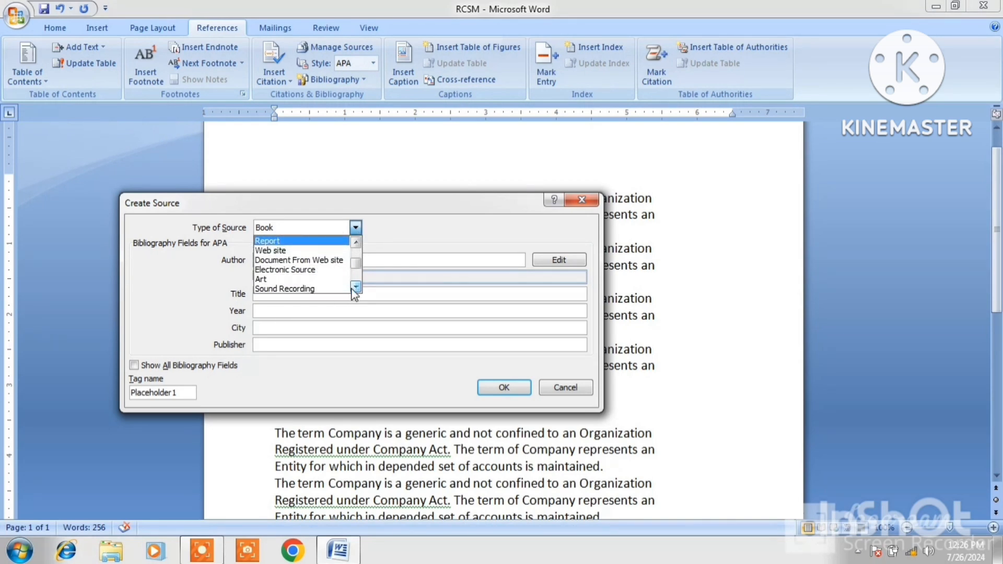
left_click(354, 287)
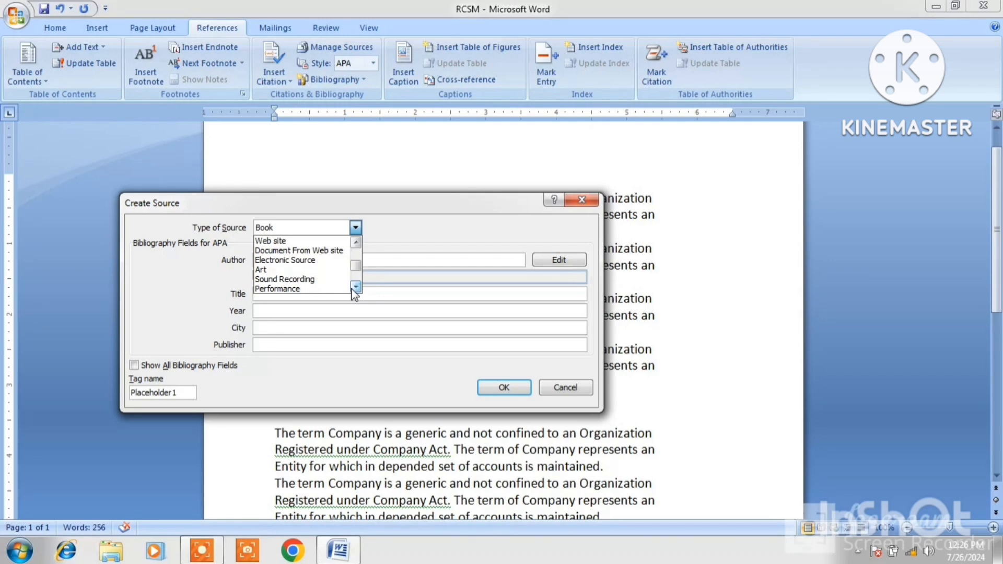
left_click(356, 286)
left_click(356, 286)
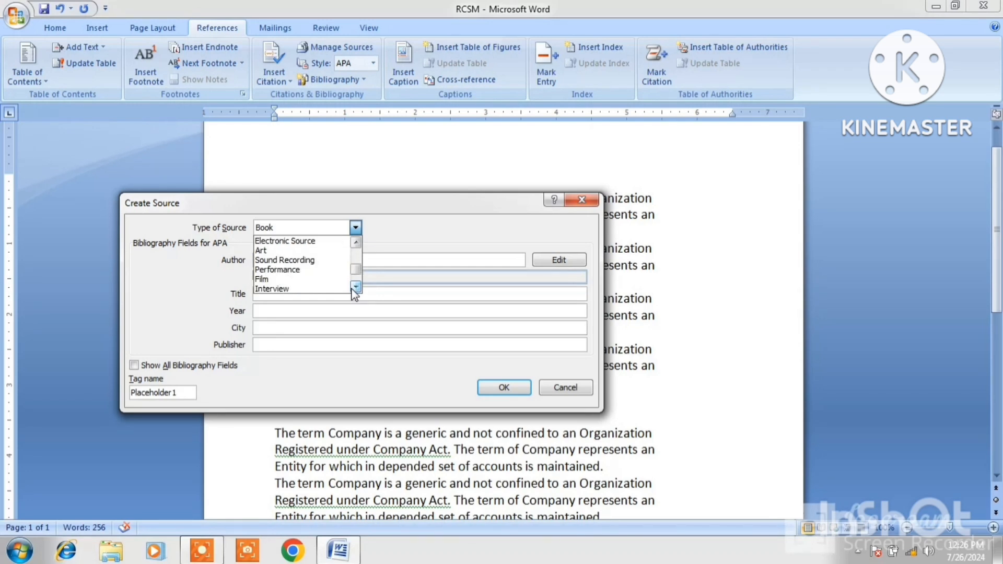
left_click(355, 228)
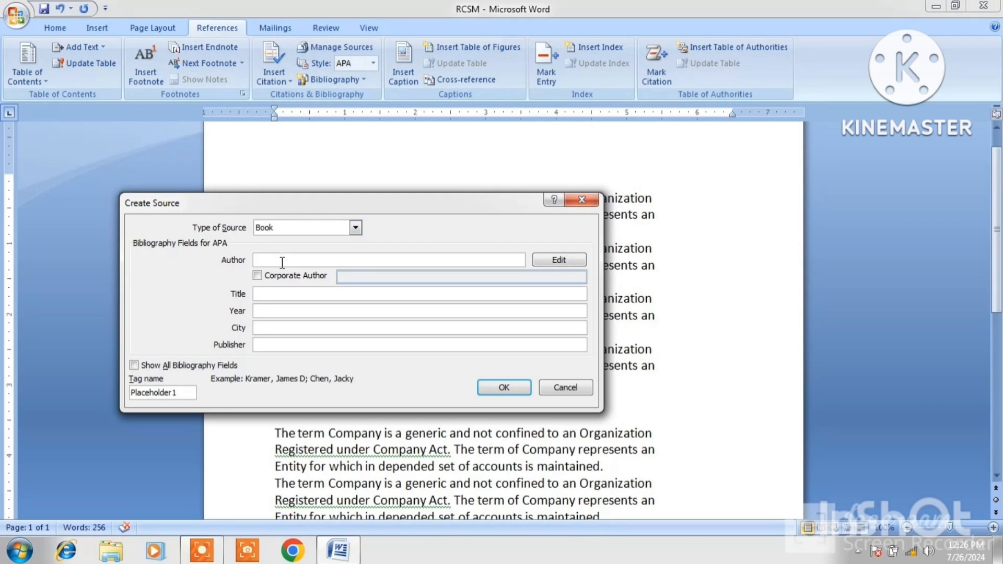
- Enter the book's author name, title CCC BOOK, year 2024, city KANPUR and publisher TEJ PUBLICATINS, and insert the citation
type("SIR TEJ")
left_click(281, 295)
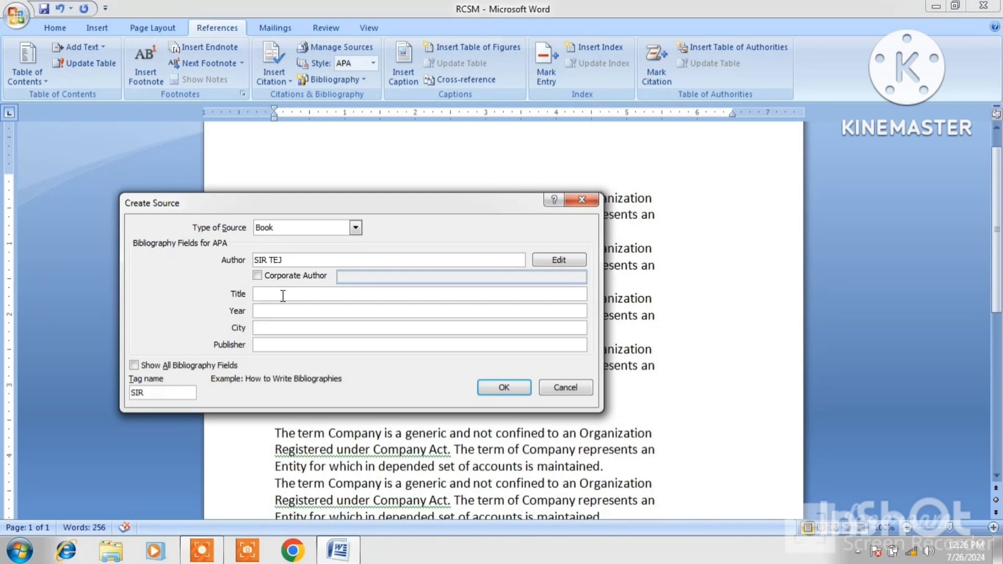
type("CCC BOOK")
left_click(273, 310)
type("2024")
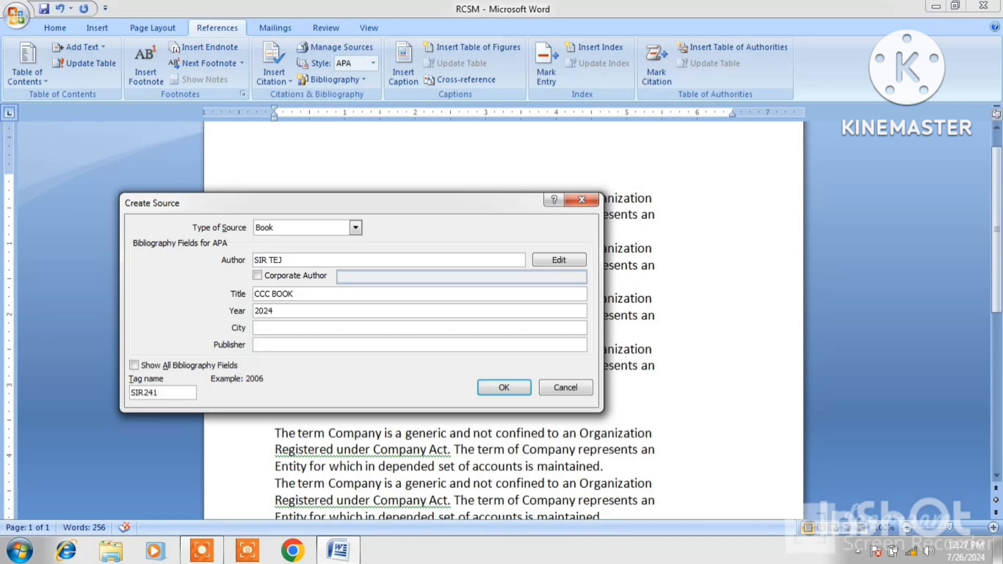
left_click(275, 327)
type("KANPUR")
left_click(274, 345)
type("TE")
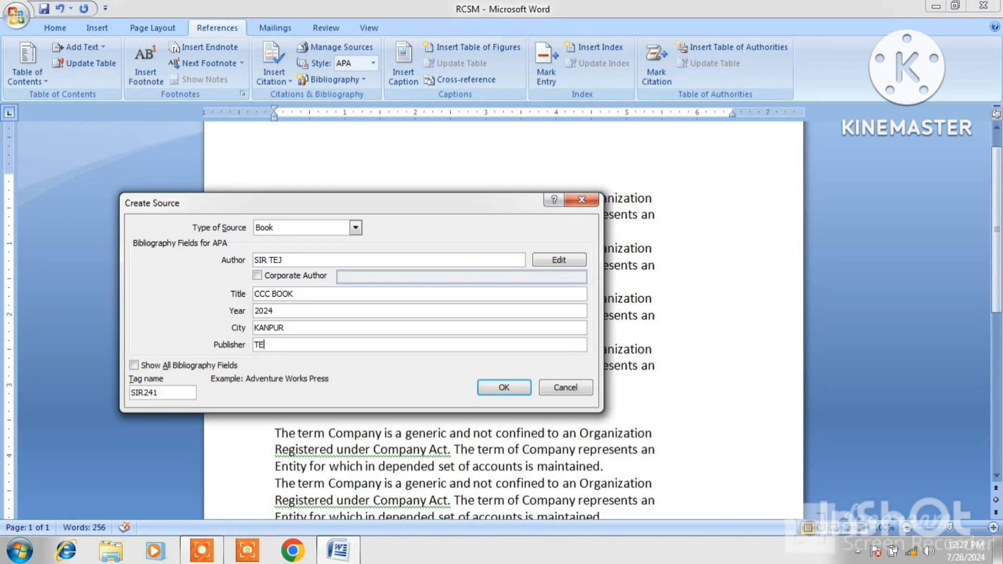
type("J PUBLICATINS")
left_click(502, 388)
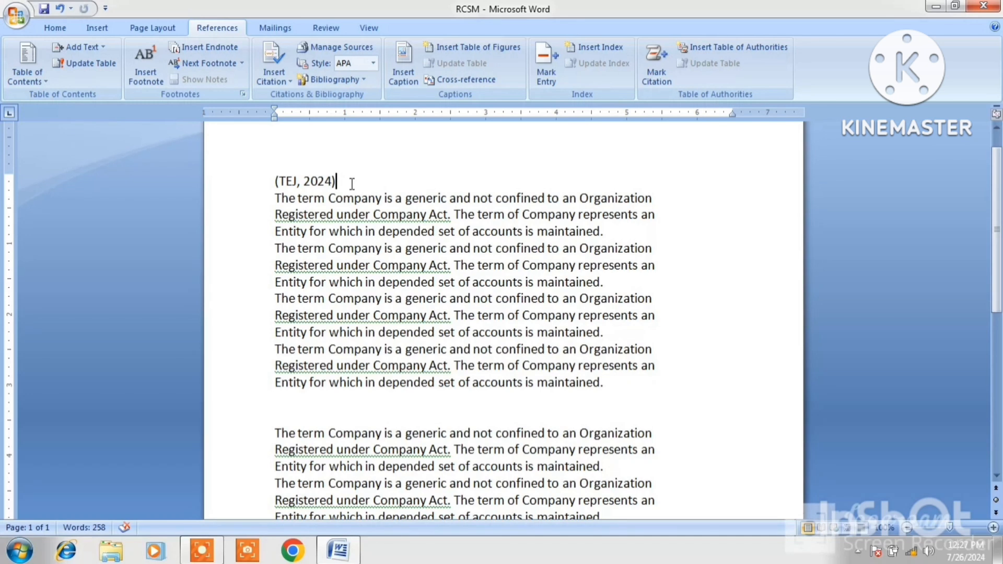
- Delete the inserted citation above the text and insert the built-in Bibliography in its place
key("BackSpace")
key("BackSpace")
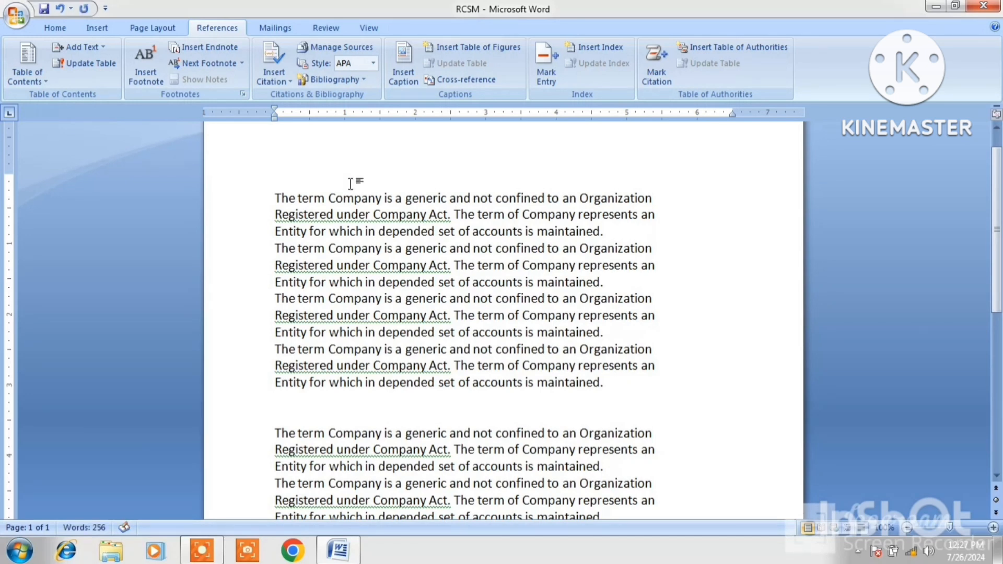
left_click(336, 81)
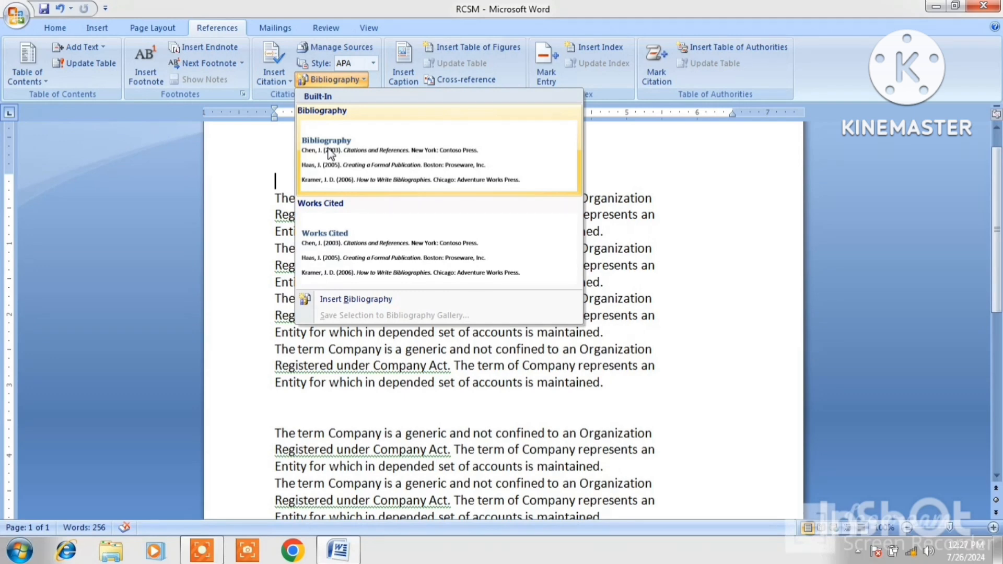
left_click(335, 154)
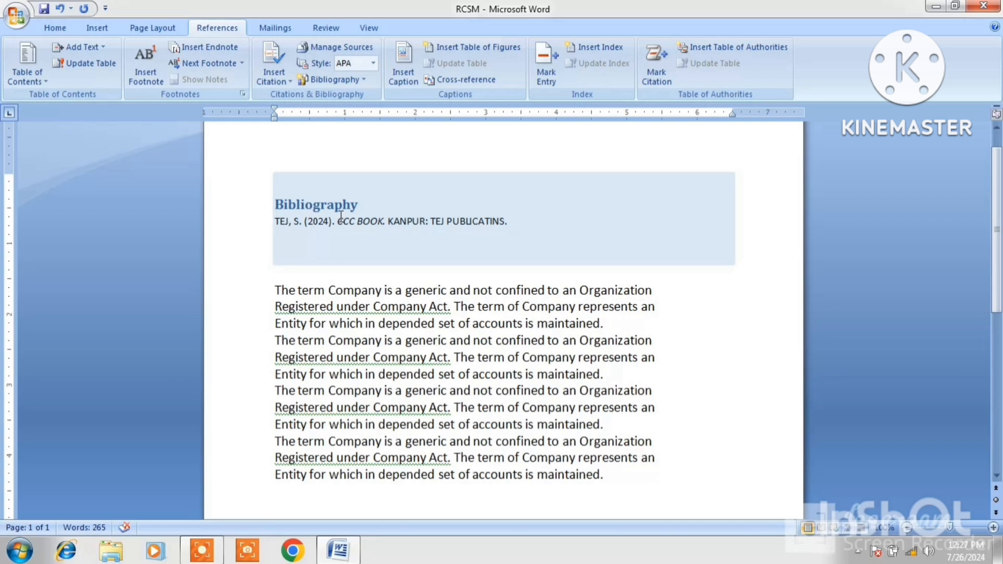
left_click(359, 222)
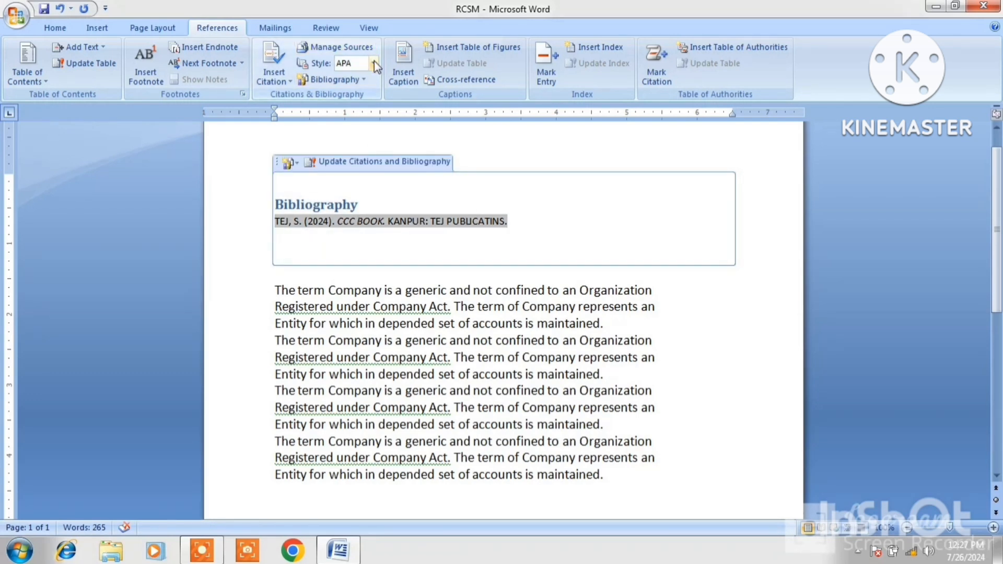
- Edit the CCC BOOK source in the master list, changing its publisher to TEJ PUBLICATINS PVT. LTD
left_click(367, 49)
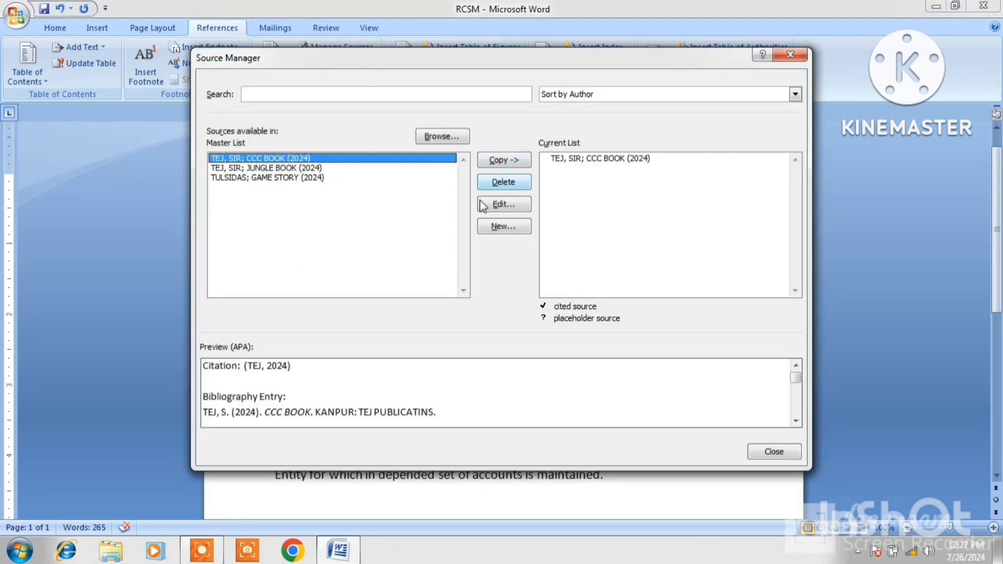
left_click(497, 208)
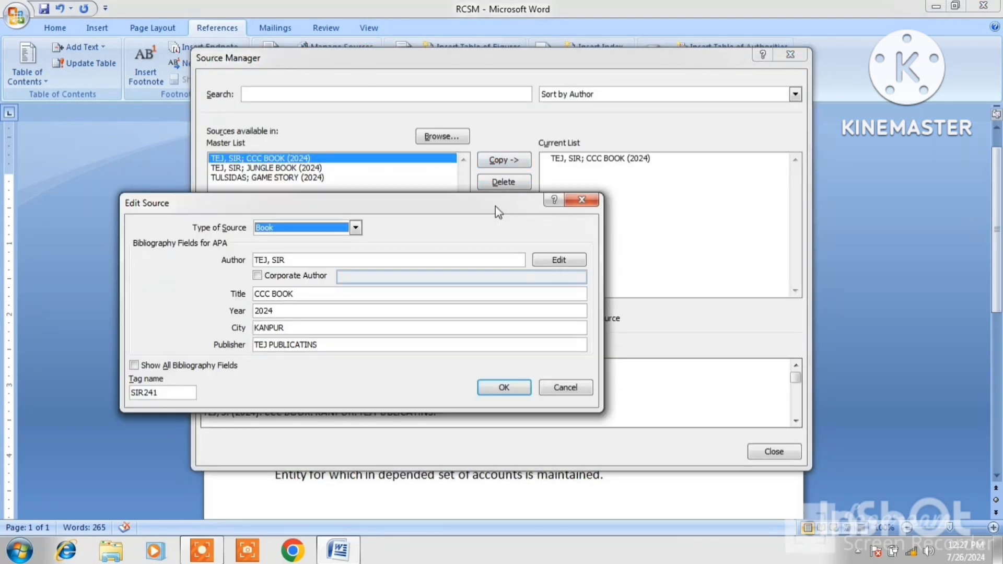
left_click(338, 345)
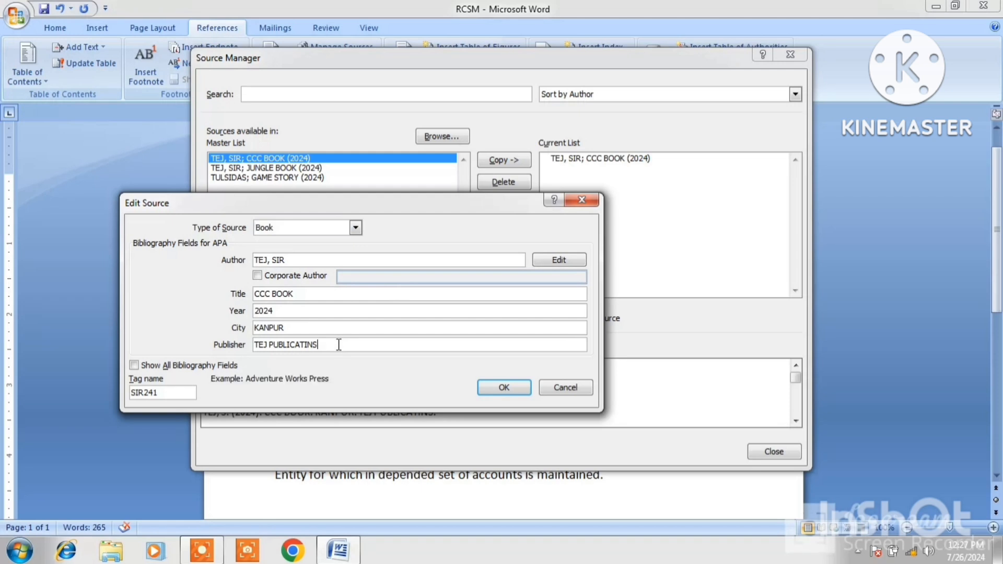
type("PVT. LTD.")
left_click(489, 386)
left_click(461, 302)
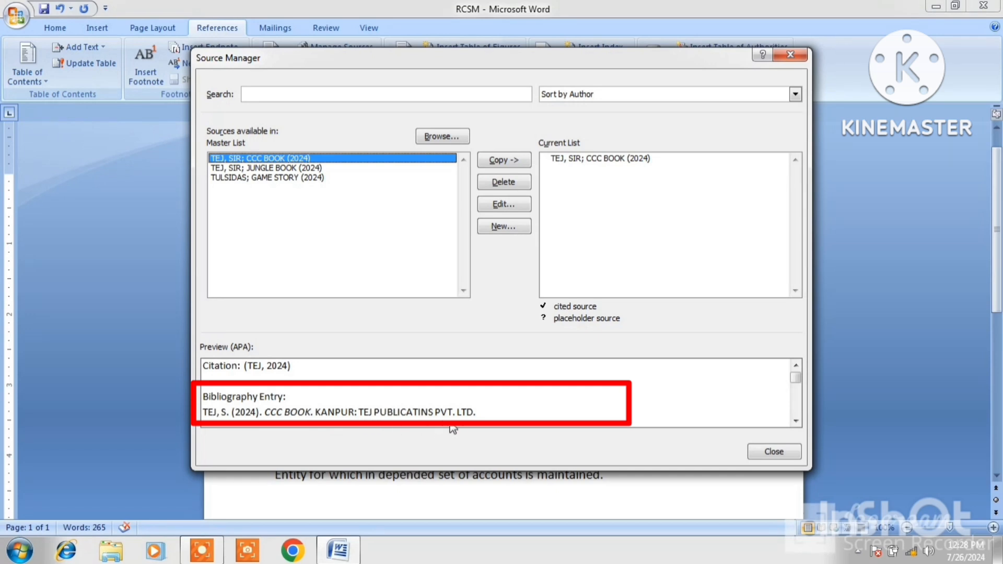
left_click(774, 451)
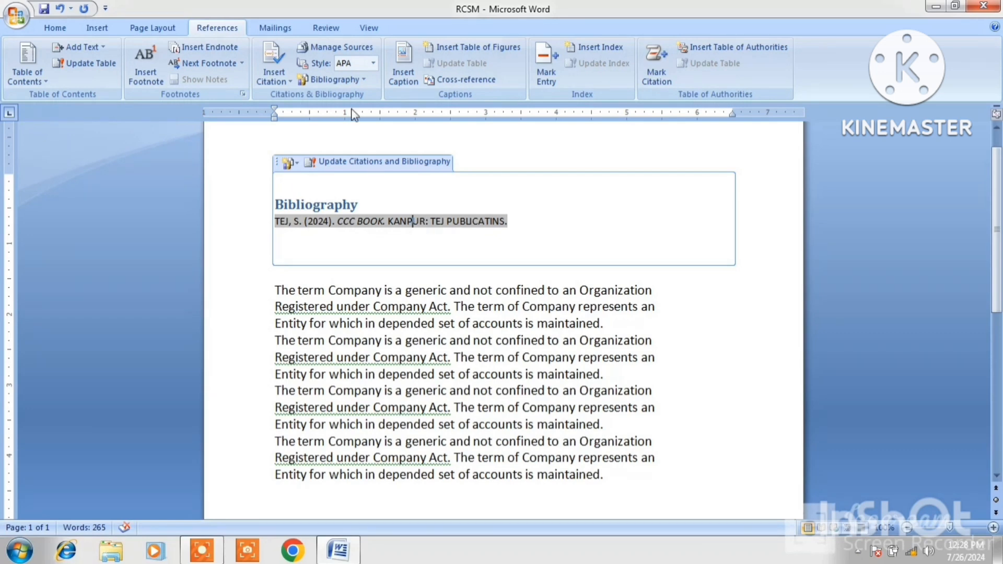
- Insert the built-in Bibliography again inside the existing one and set the citation style to GB7714
left_click(339, 81)
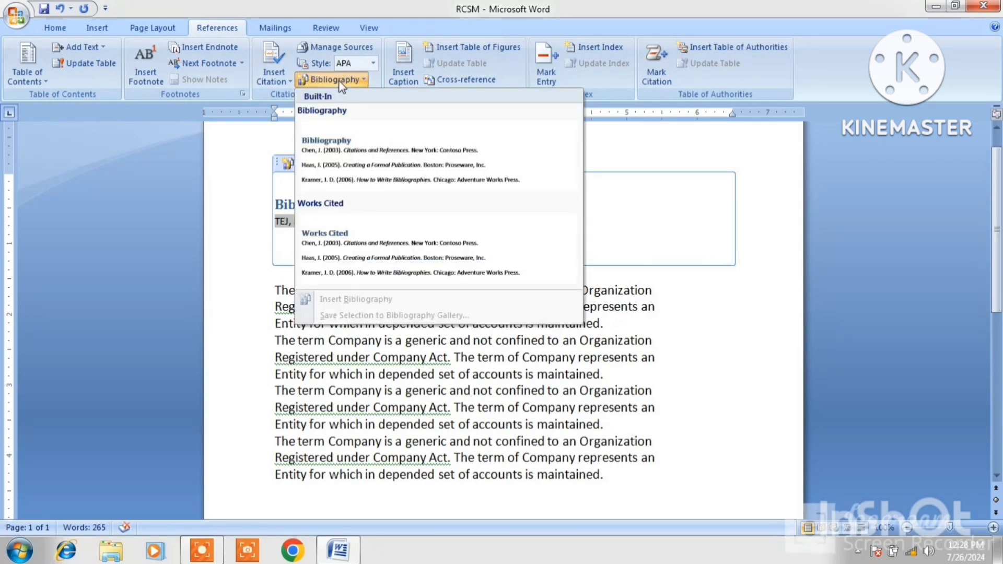
left_click(354, 152)
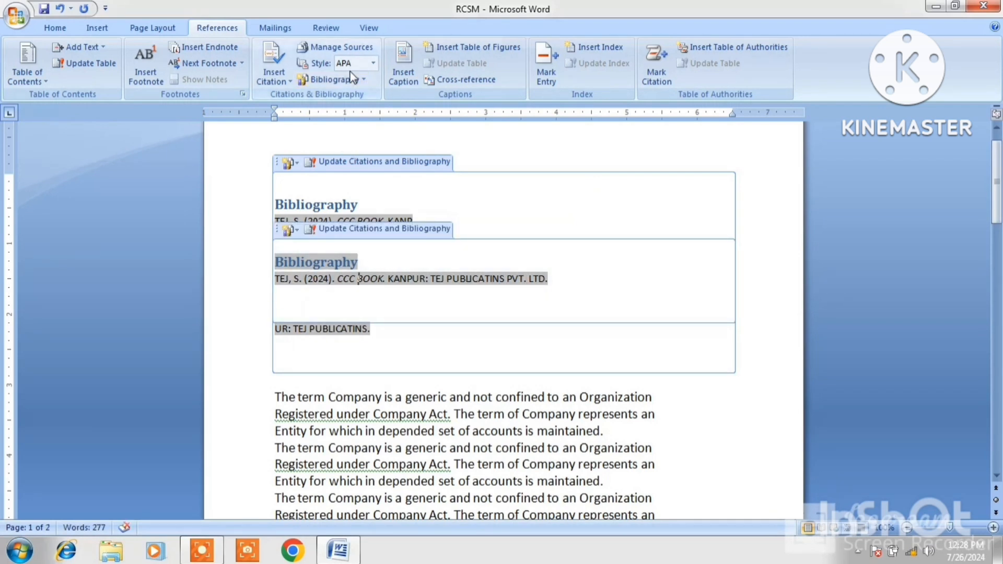
left_click(372, 63)
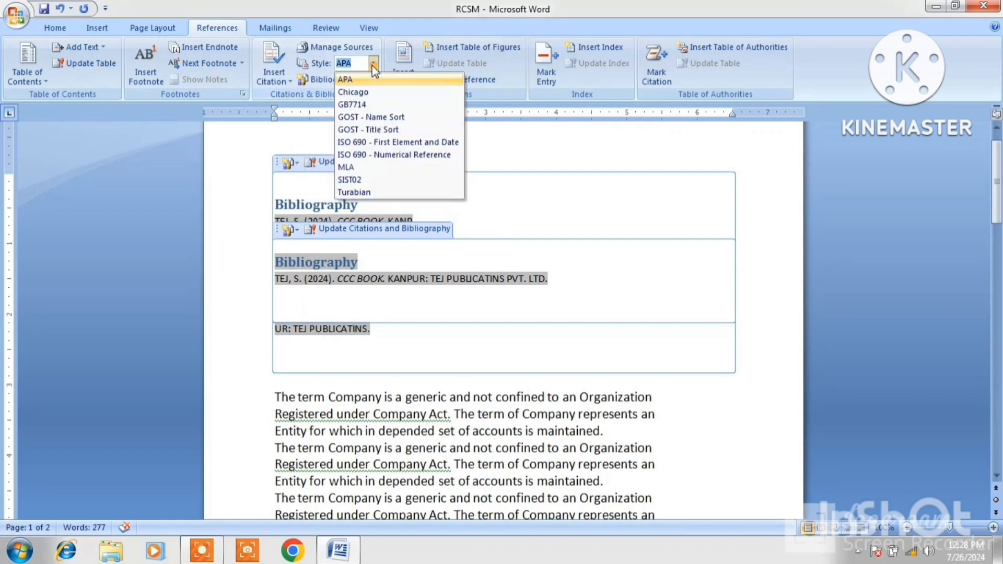
left_click(351, 105)
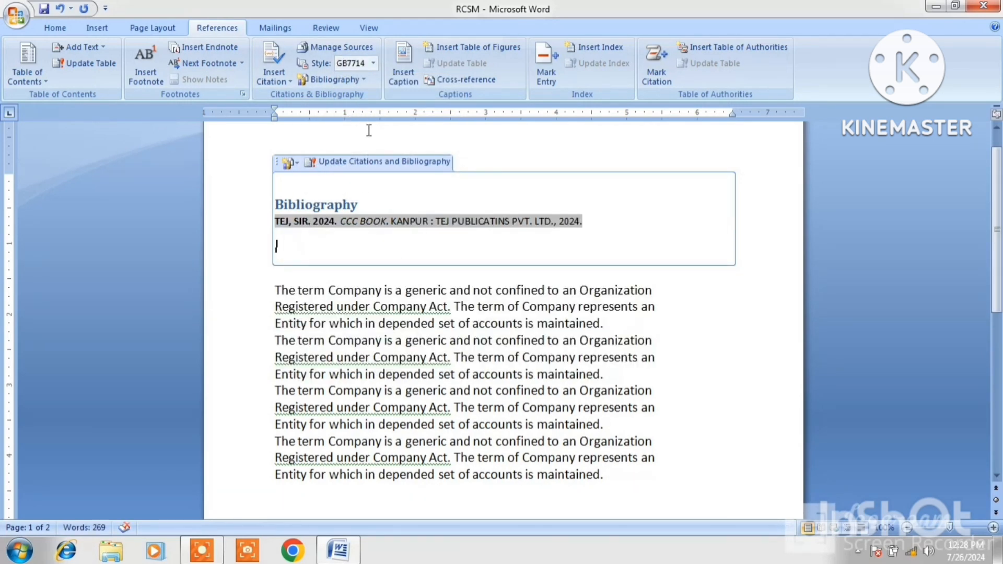
- Switch the bibliography's citation style to ISO 690 - First Element and Date, followed by Chicago
left_click(373, 65)
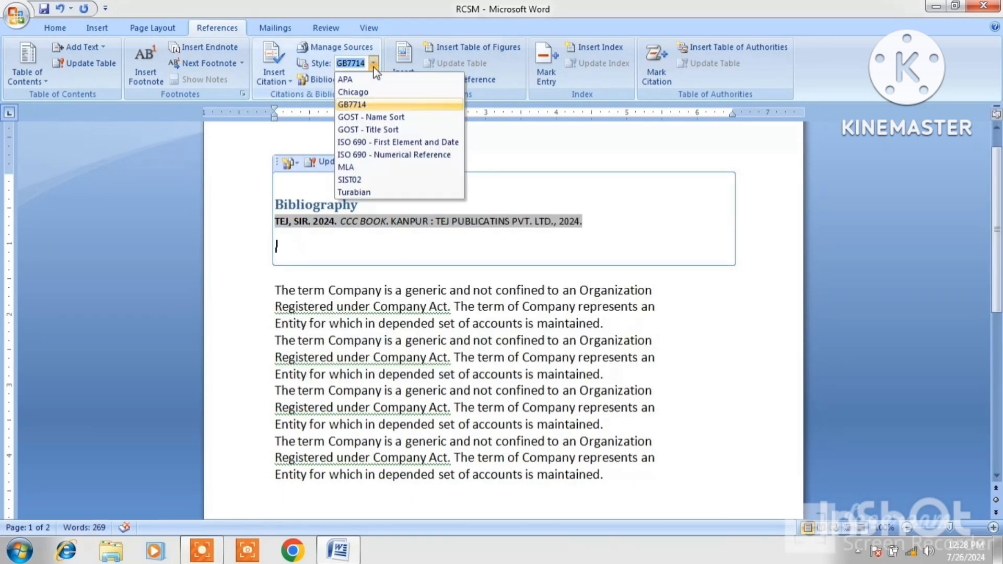
left_click(368, 142)
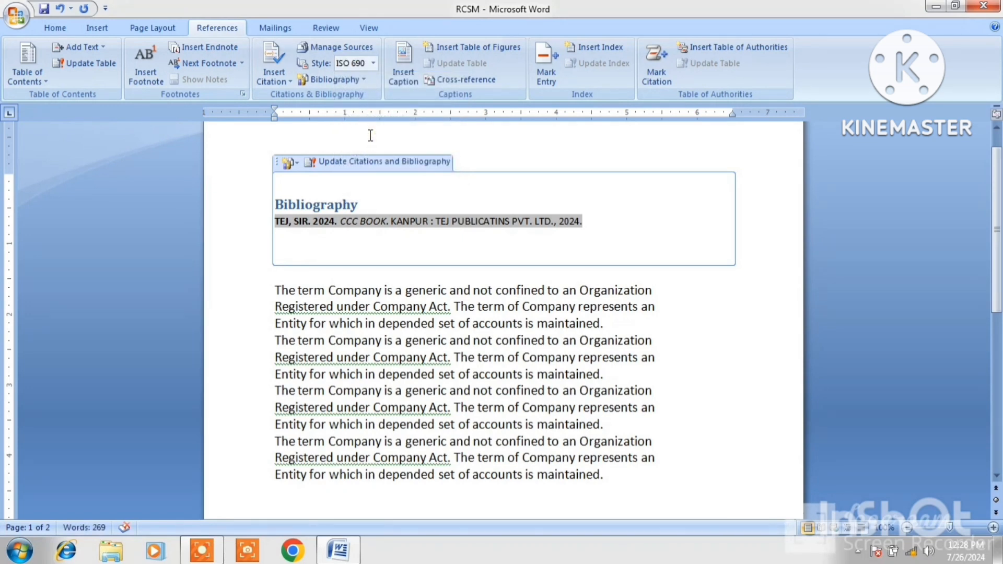
left_click(373, 64)
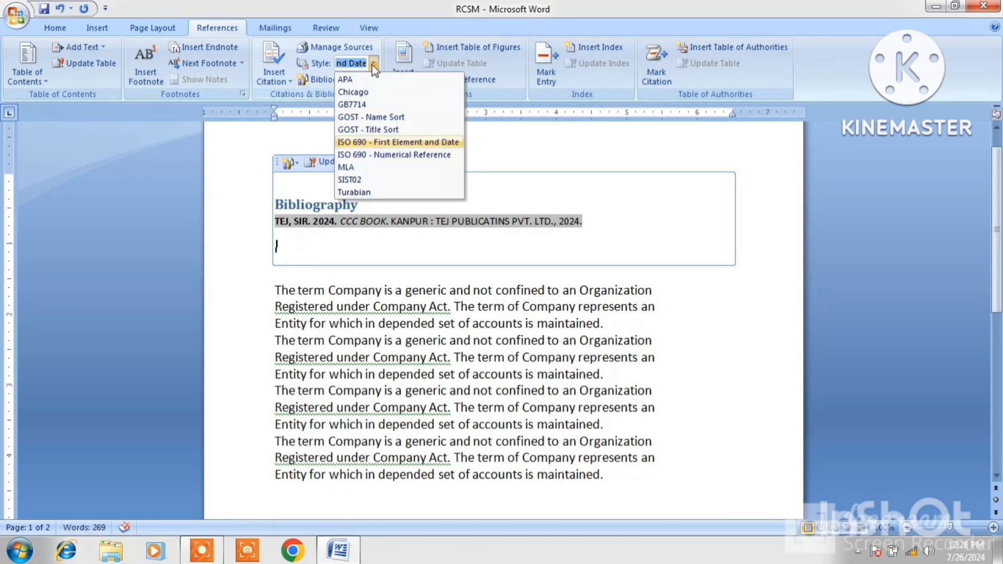
left_click(359, 94)
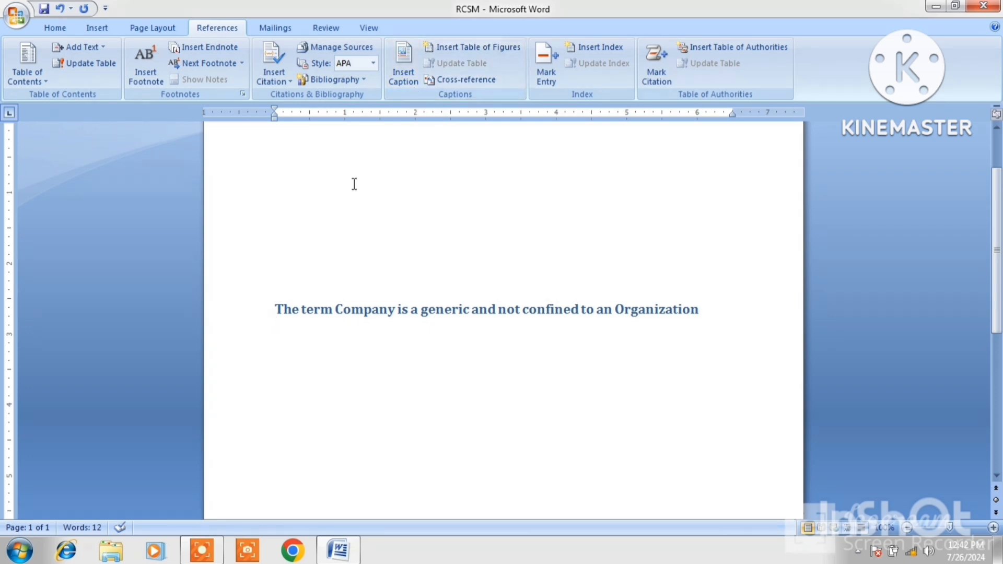
- Insert the black-framed portrait photo from the IMAGE folder below the heading about the term Company
left_click(100, 28)
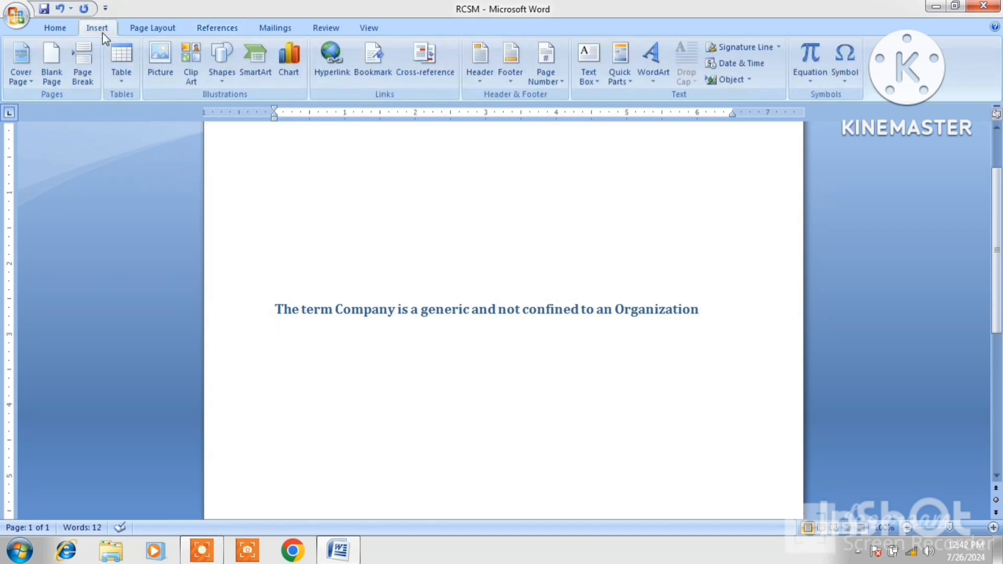
left_click(155, 75)
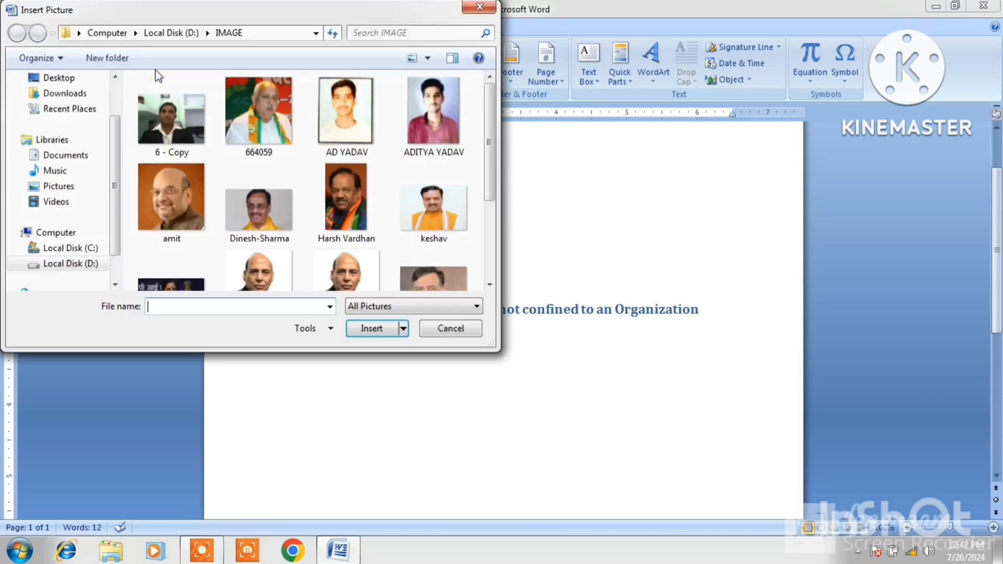
double_click(348, 141)
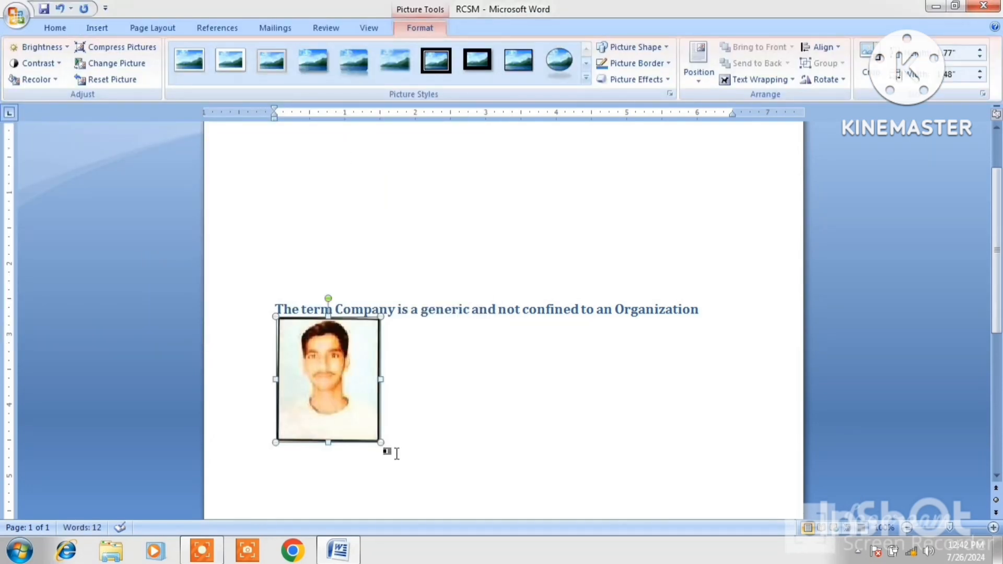
- Insert a caption below the black-framed portrait using the PICTURE label, reading PICTURE 1
left_click(392, 450)
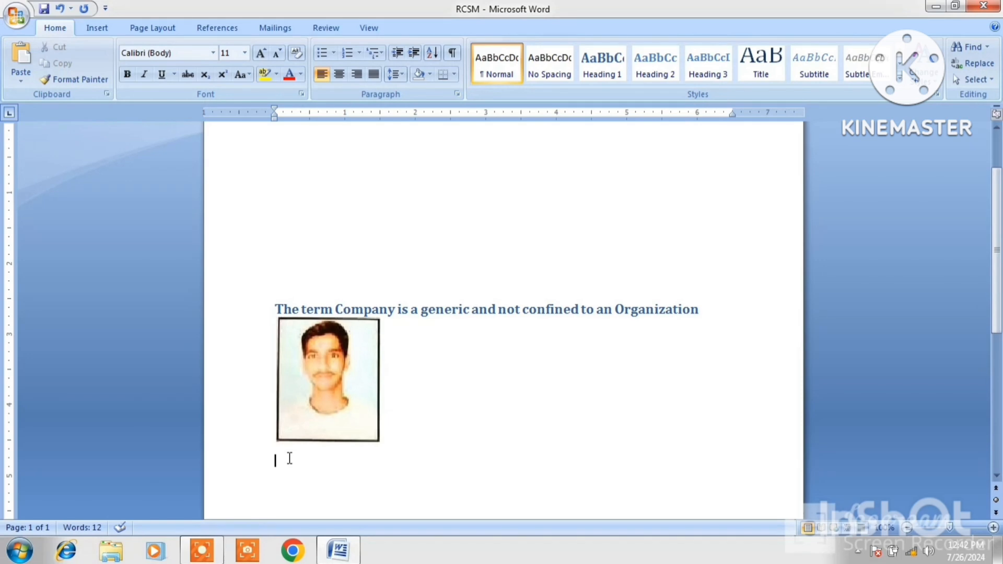
left_click(211, 28)
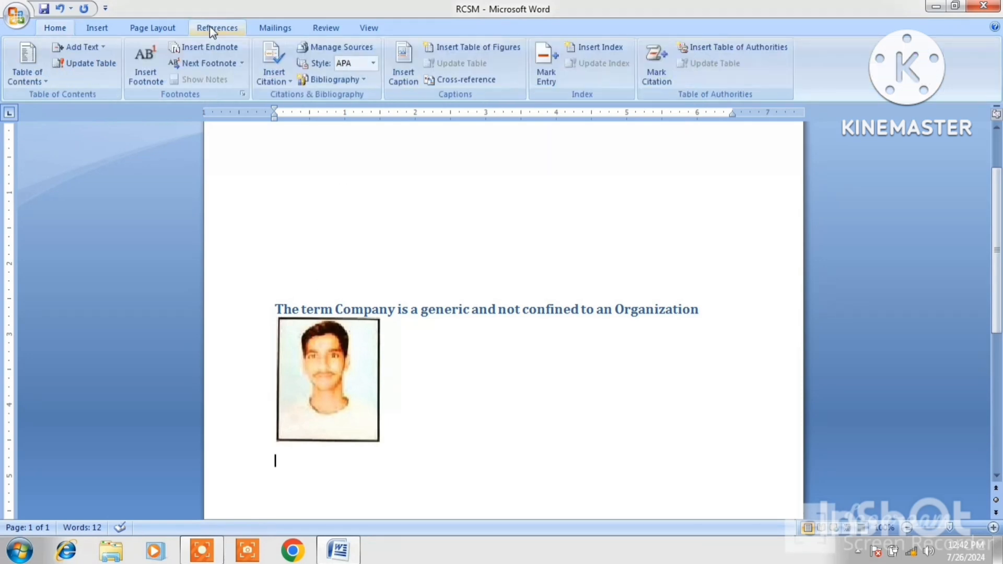
left_click(403, 79)
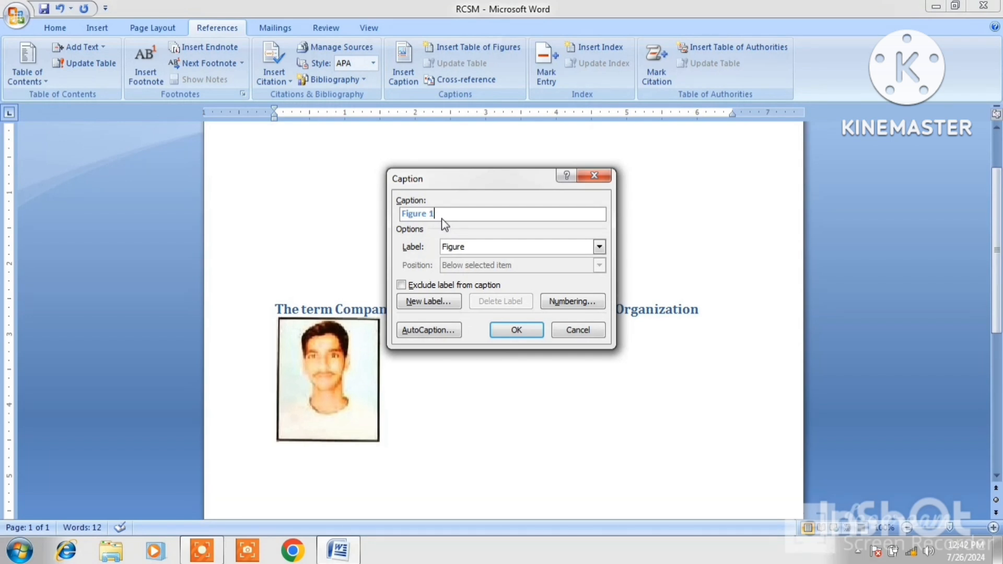
left_click(597, 248)
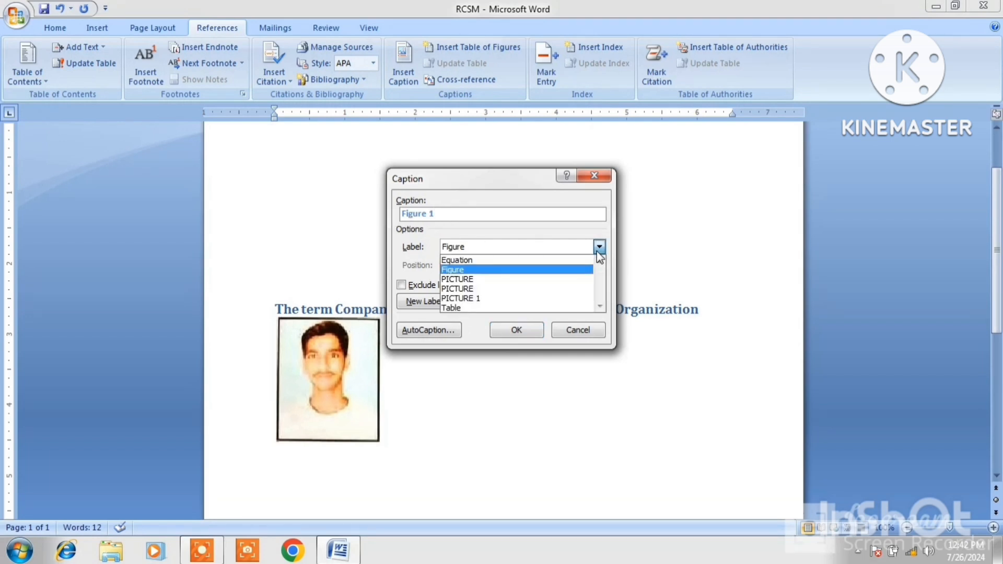
left_click(472, 281)
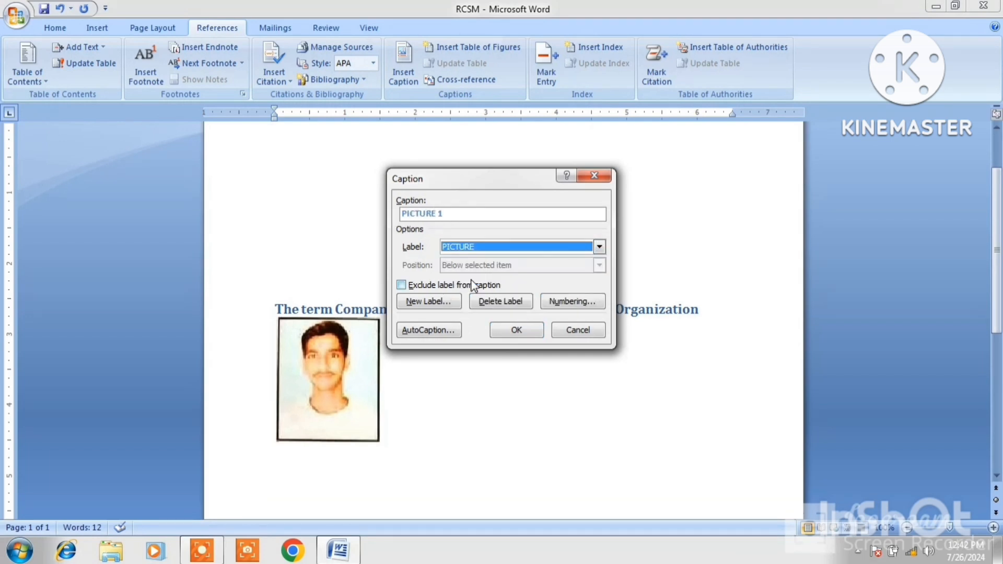
left_click(516, 330)
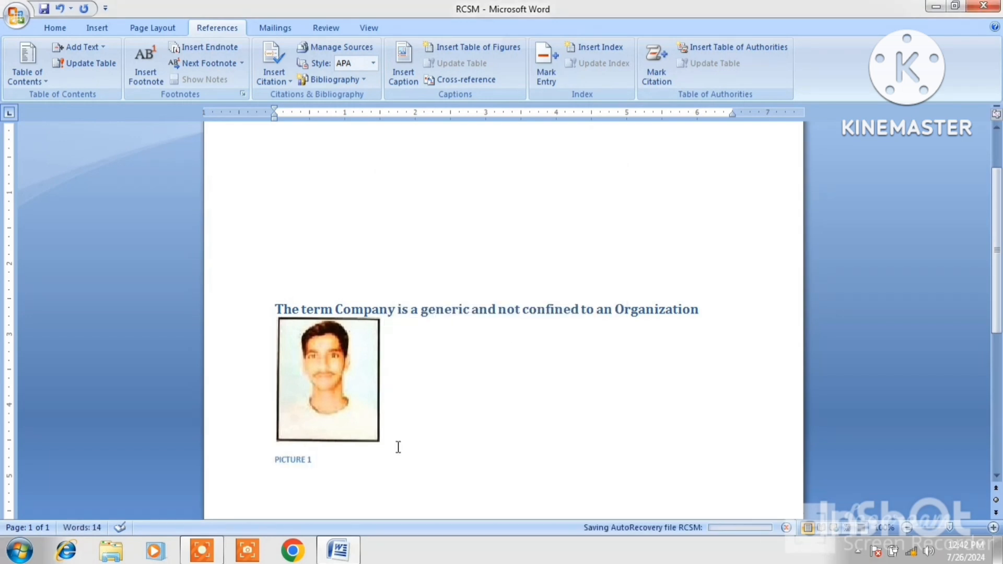
- Insert the portrait of the man in the red shirt on a new line below the PICTURE 1 caption
key("Return")
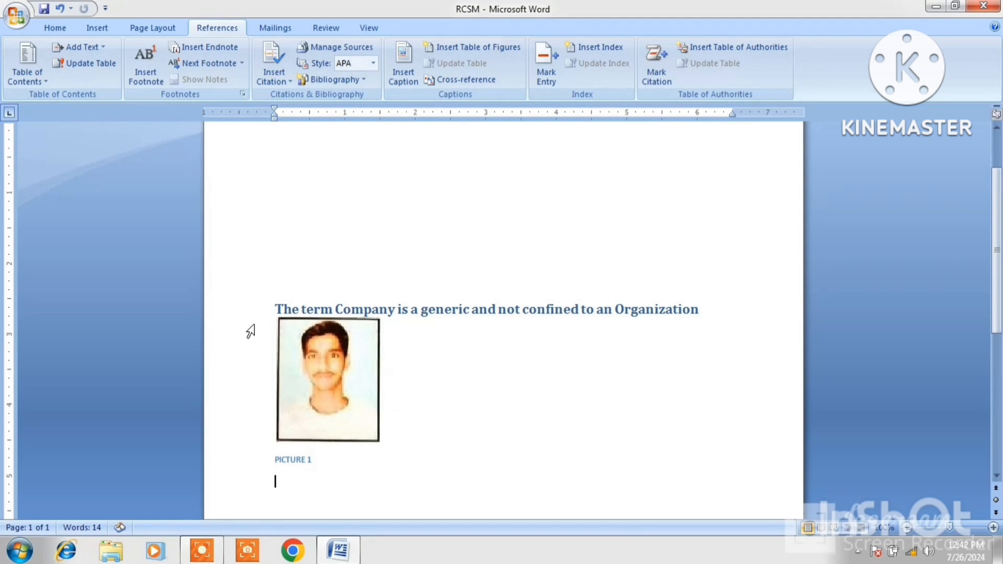
left_click(104, 28)
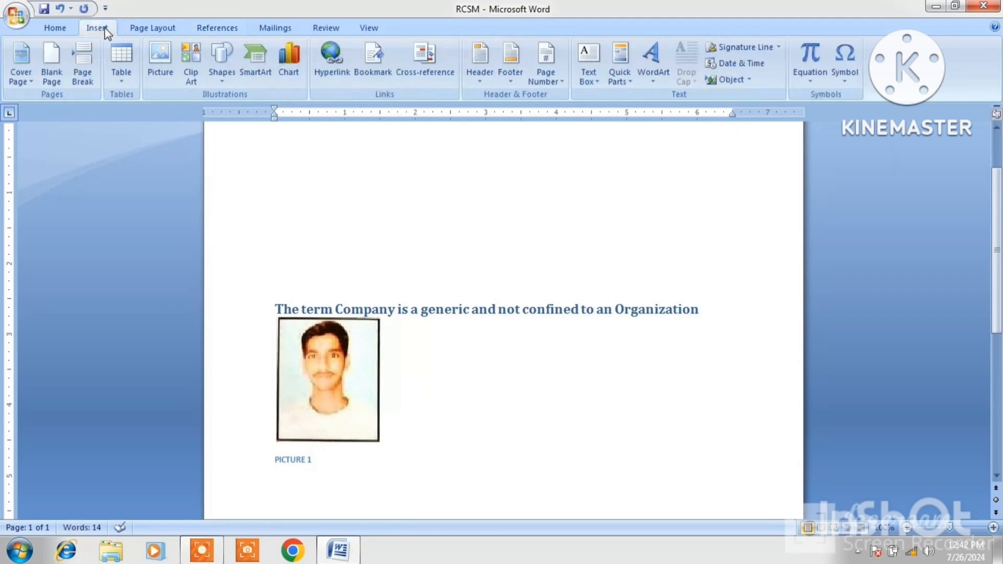
left_click(155, 75)
double_click(414, 127)
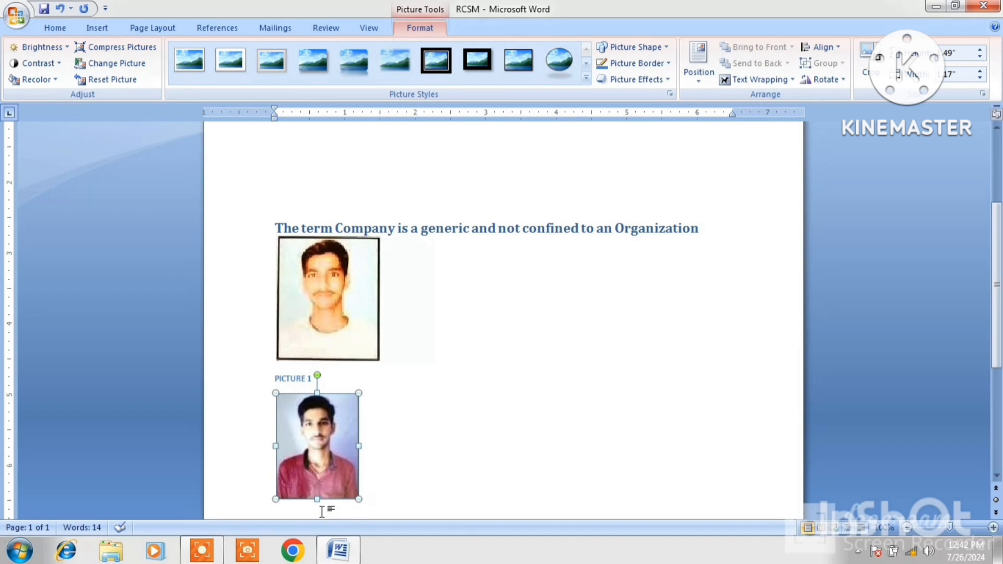
left_click(389, 497)
key("Return")
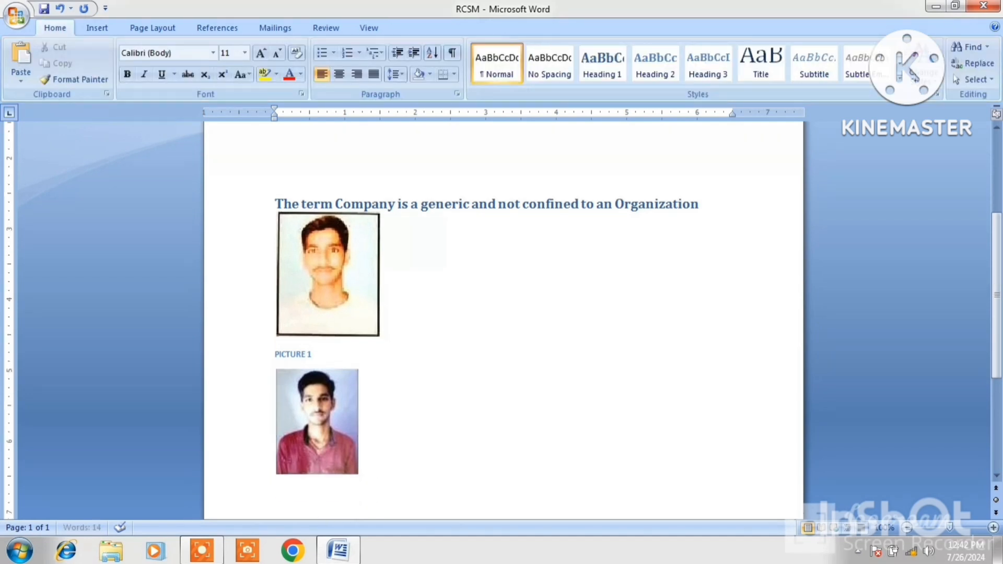
- Add the caption PICTURE 2 below the red-shirt portrait
left_click(230, 28)
left_click(408, 68)
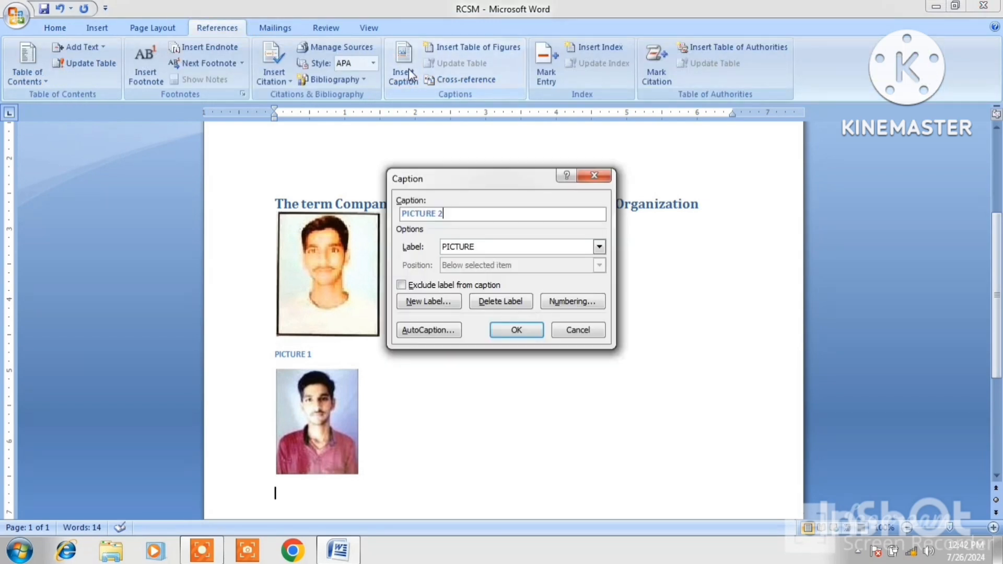
left_click(510, 330)
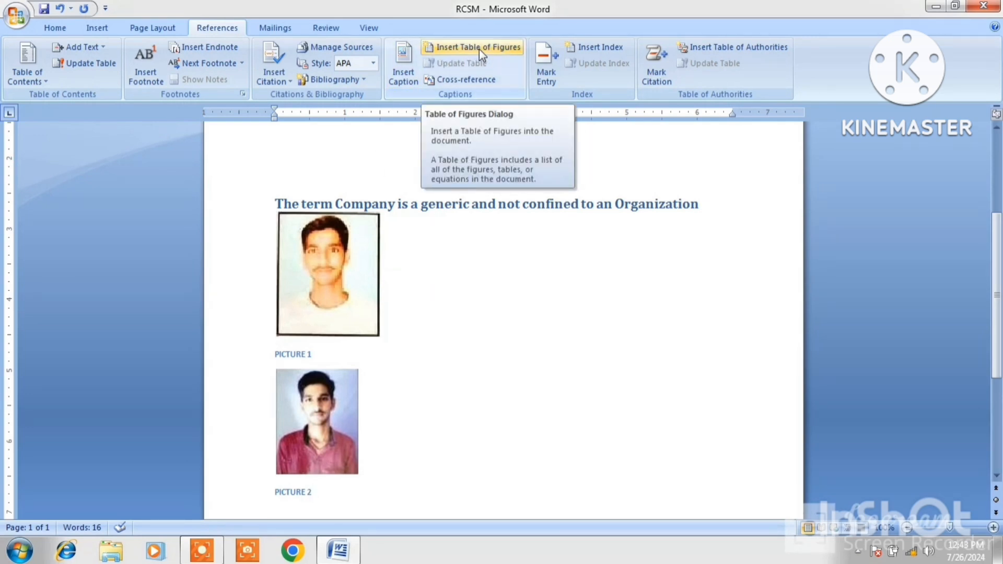
- Insert a table of figures for the PICTURE label above the heading, with a solid underline as tab leader
left_click(519, 147)
scroll(519, 148, "up", 3)
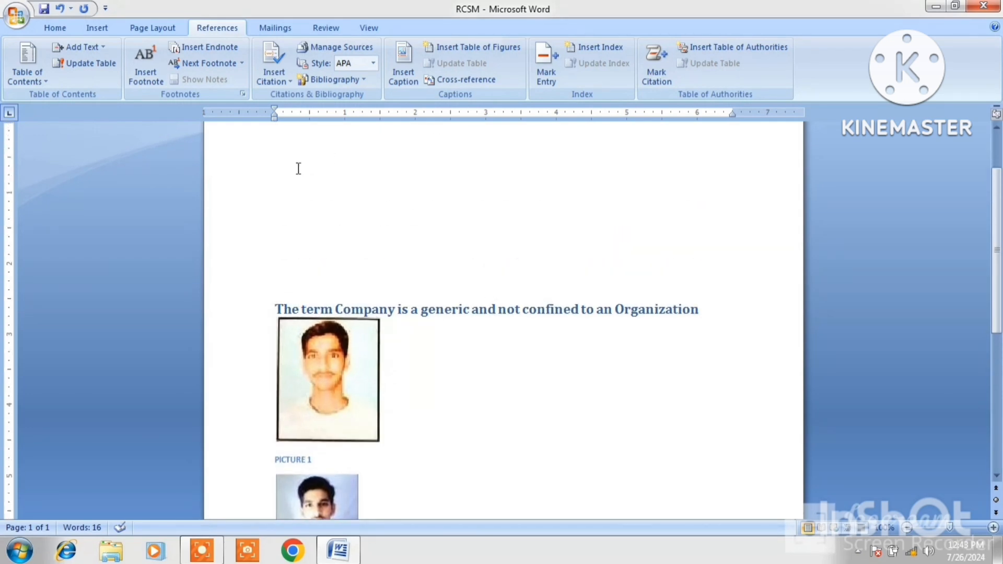
key("Return")
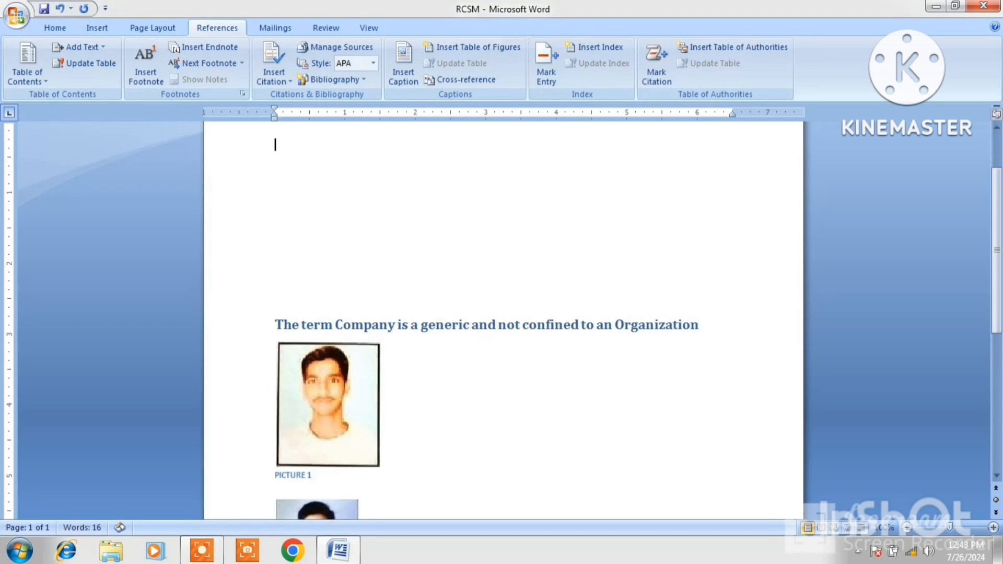
left_click(470, 49)
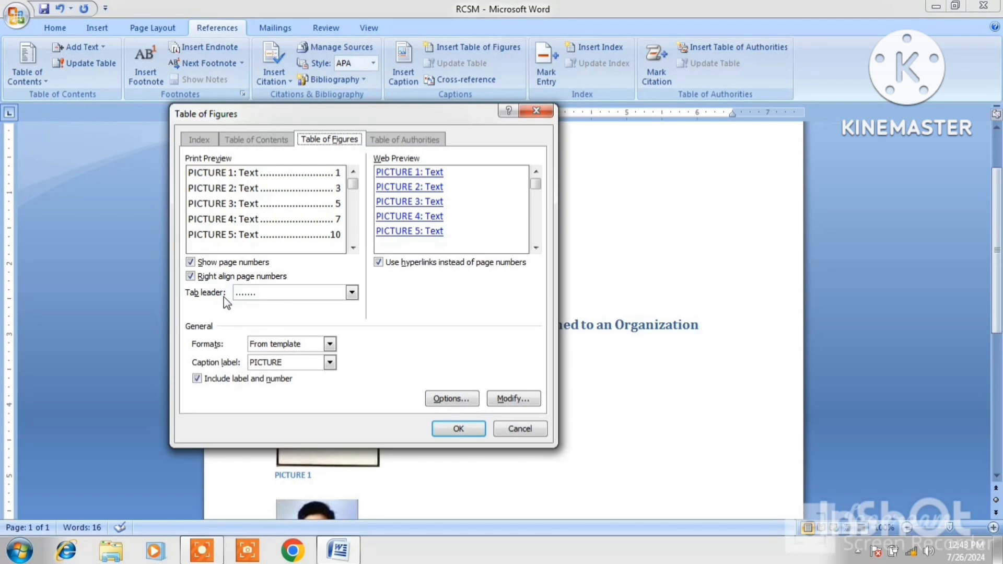
left_click(352, 292)
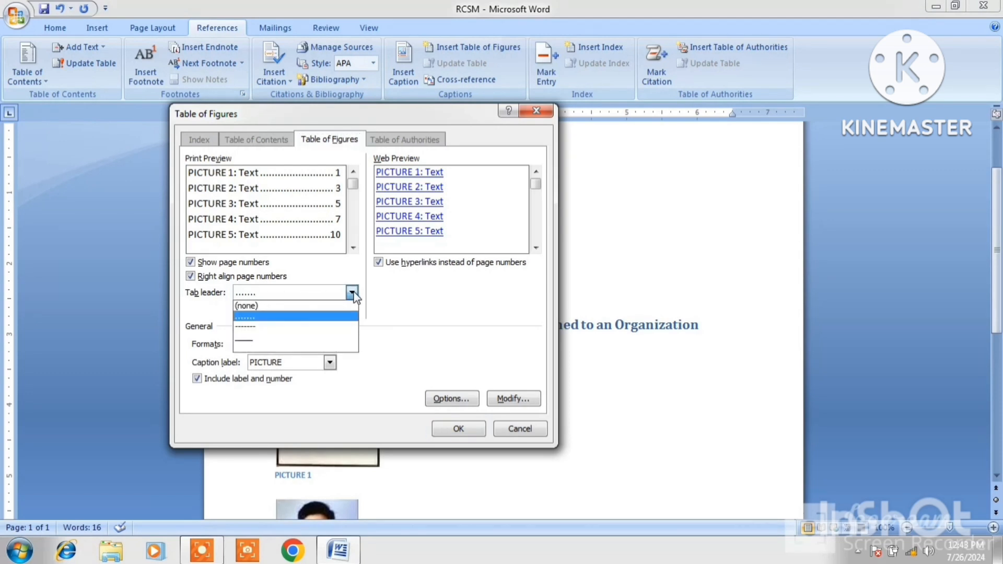
left_click(245, 341)
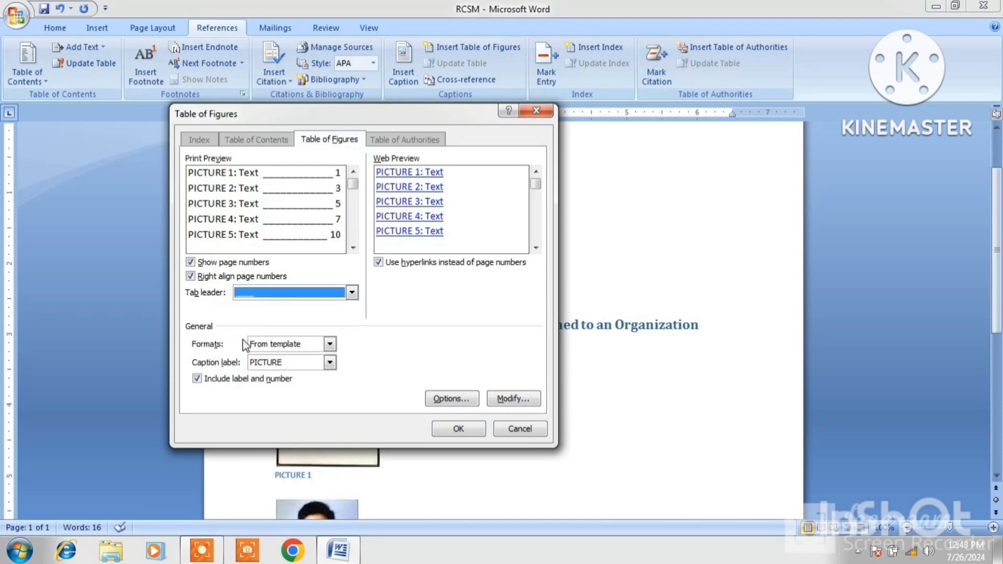
left_click(458, 428)
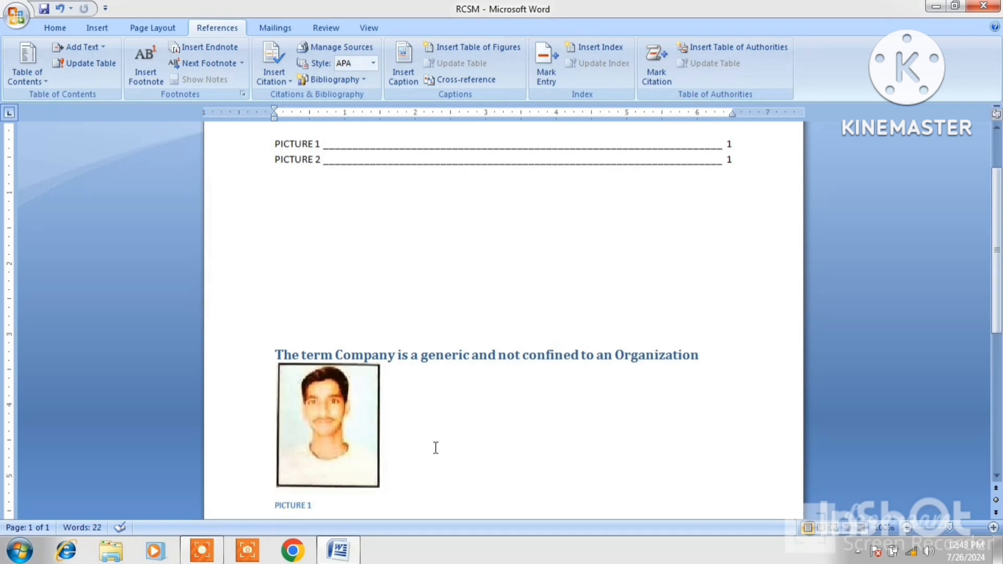
- Insert the photo of the man with glasses and a yellow scarf from the IMAGE folder below the PICTURE 2 caption
scroll(436, 447, "down", 5)
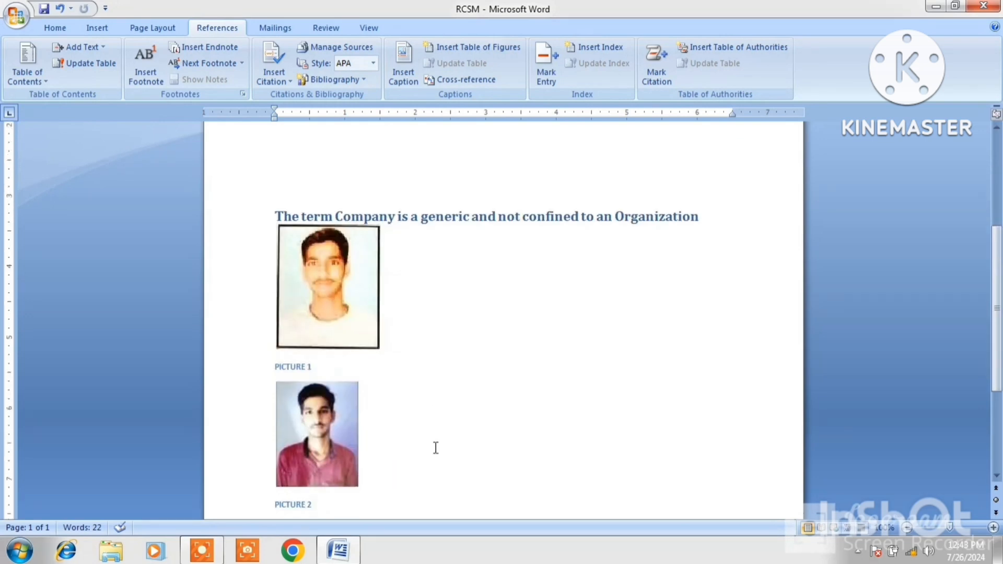
scroll(435, 447, "down", 1)
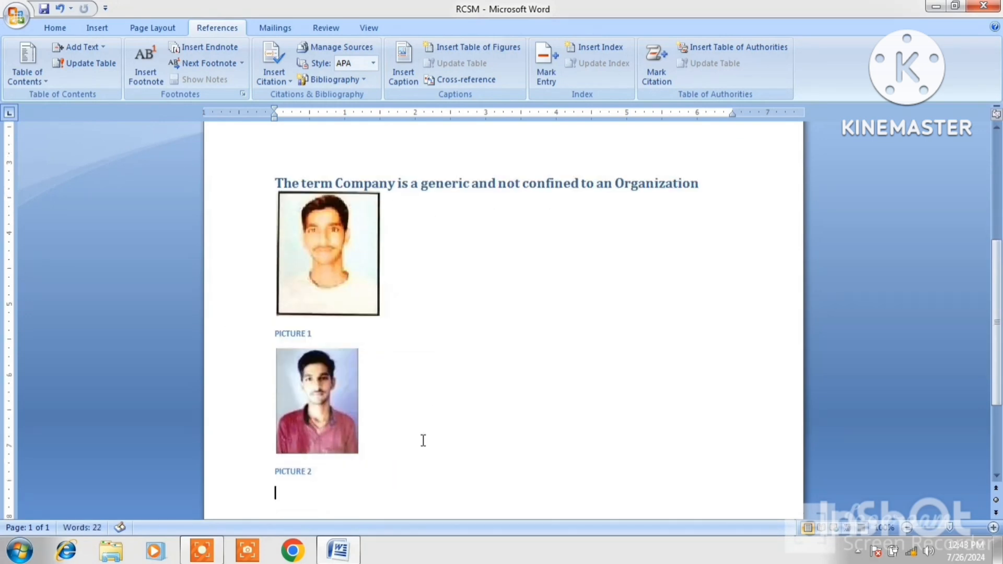
left_click(96, 28)
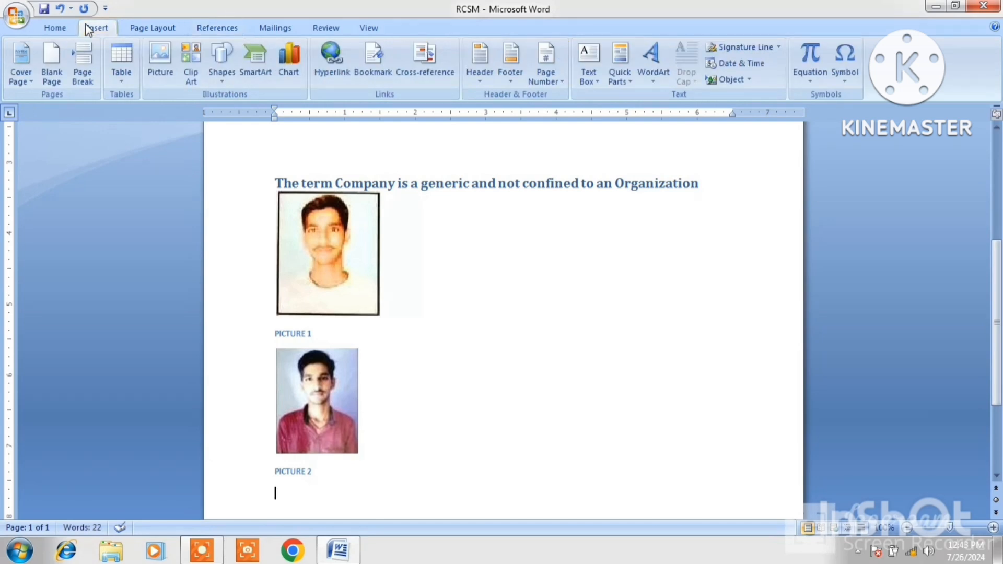
left_click(154, 75)
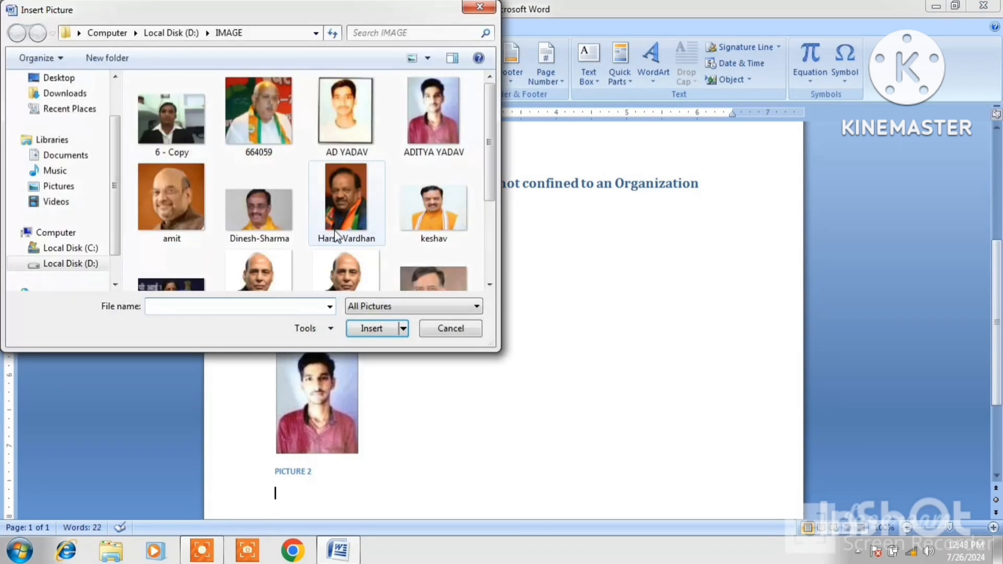
left_click(272, 216)
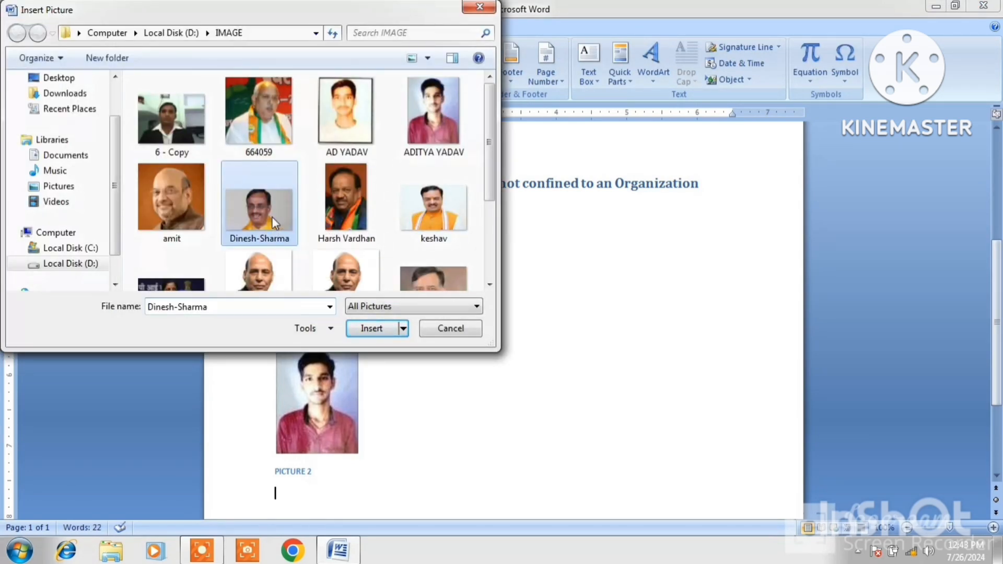
left_click(367, 333)
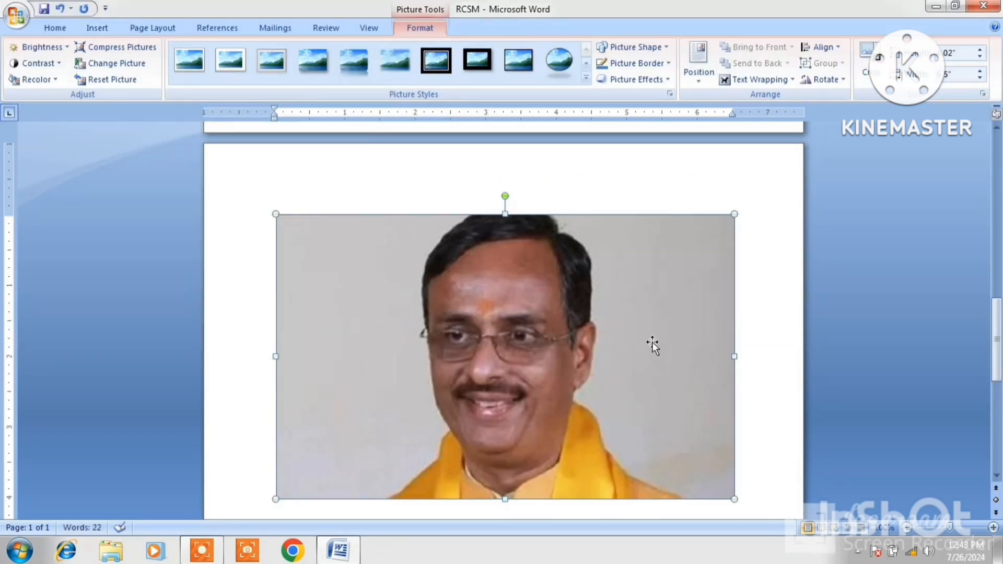
- Shrink and narrow the yellow-scarf photo to about 1.65 inches high and 1.78 inches wide
left_click_drag(731, 499, 270, 315)
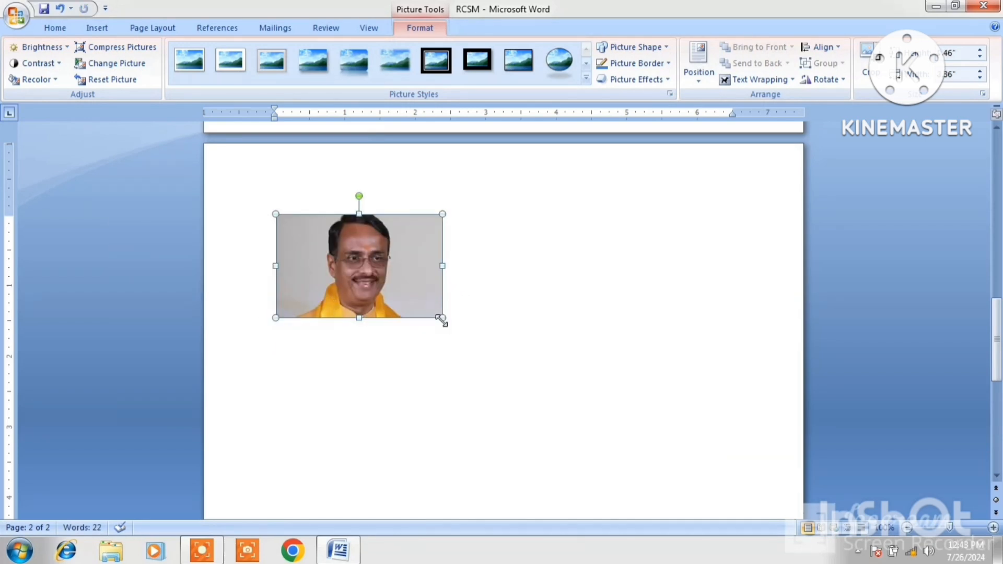
left_click_drag(440, 320, 464, 331)
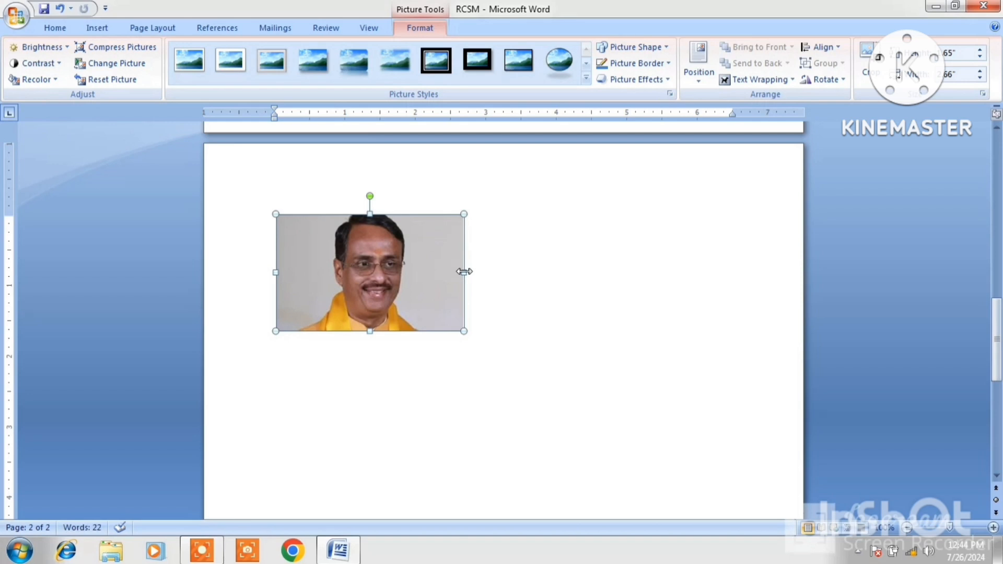
left_click_drag(463, 272, 402, 272)
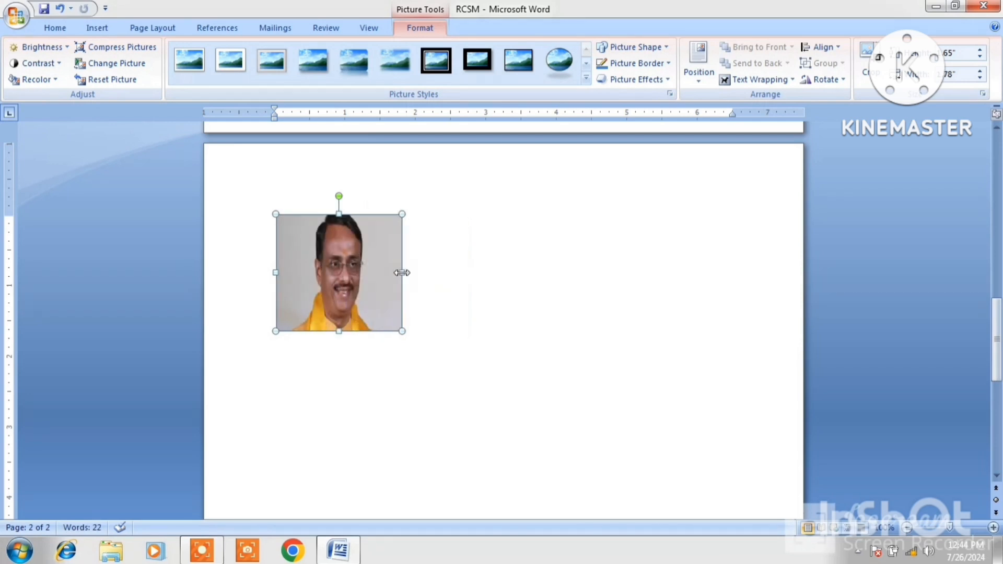
- Add the caption PICTURE 3 below the resized yellow-scarf photo
left_click(491, 202)
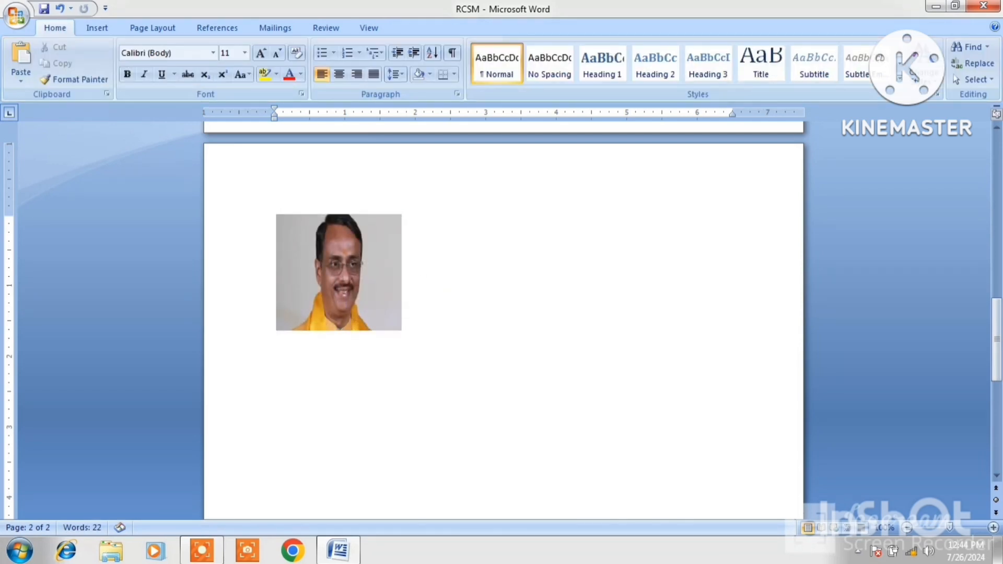
left_click(215, 26)
left_click(404, 69)
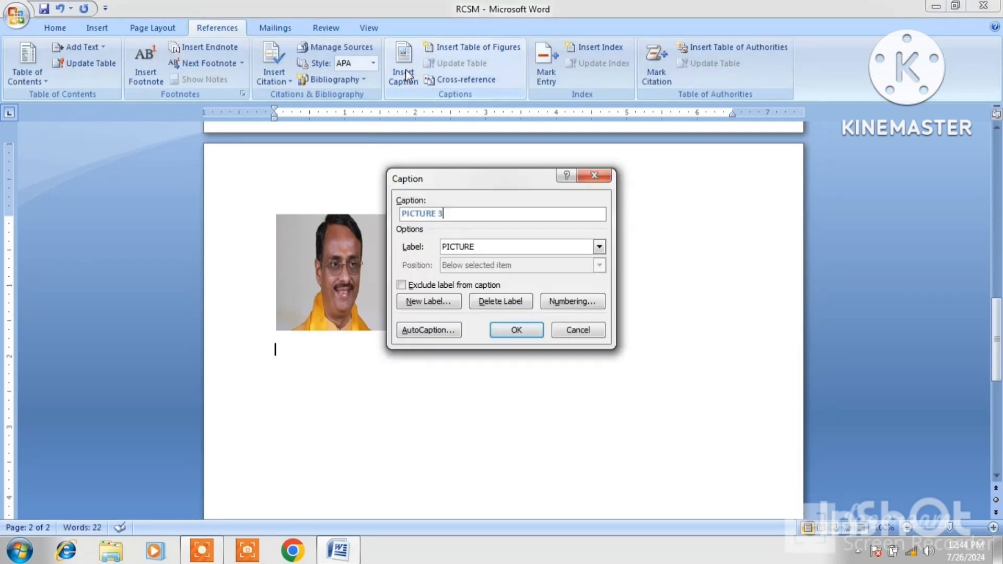
left_click(515, 330)
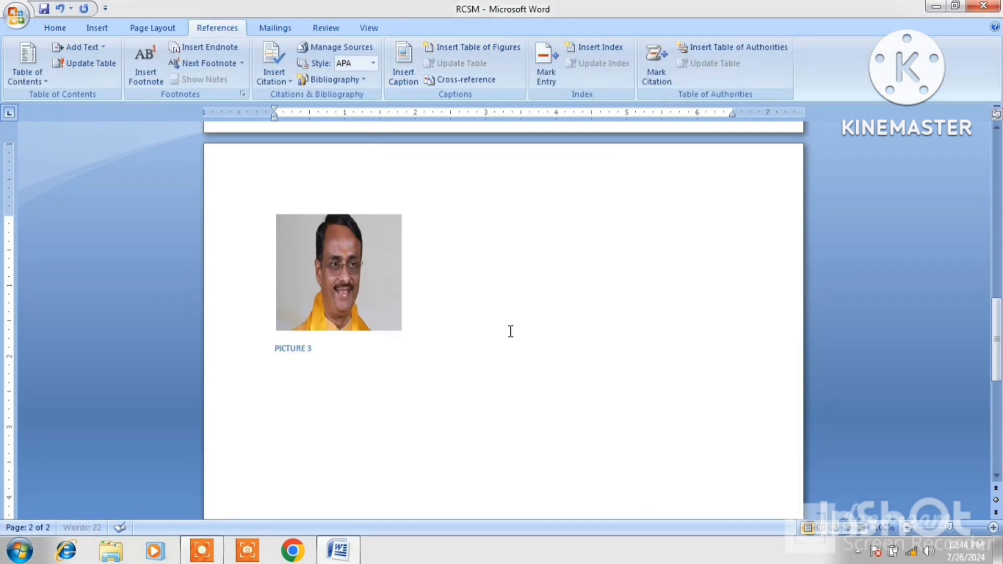
left_click(494, 291)
left_click(494, 291)
- Update the entire table of figures above the heading
scroll(493, 291, "up", 10)
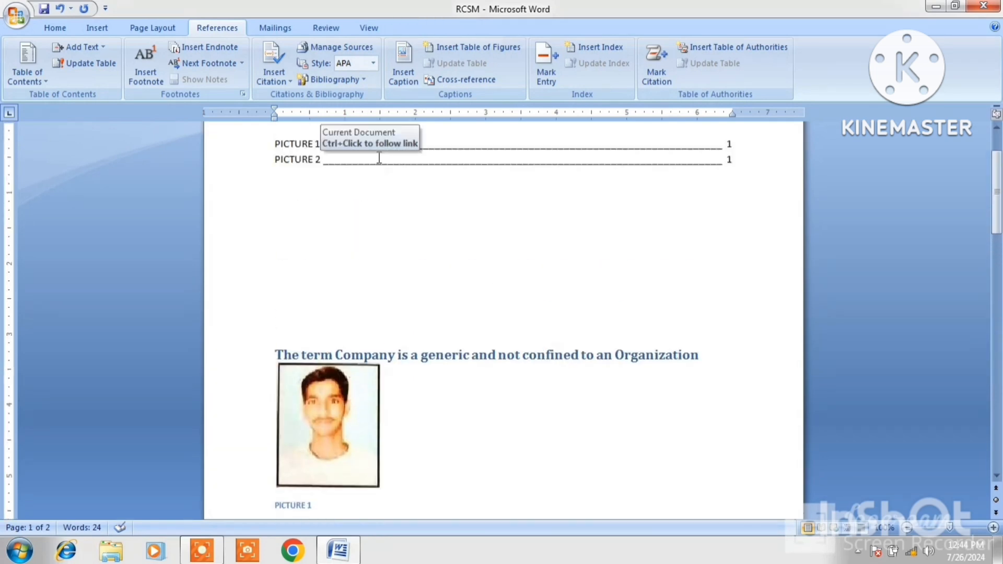
left_click(379, 157)
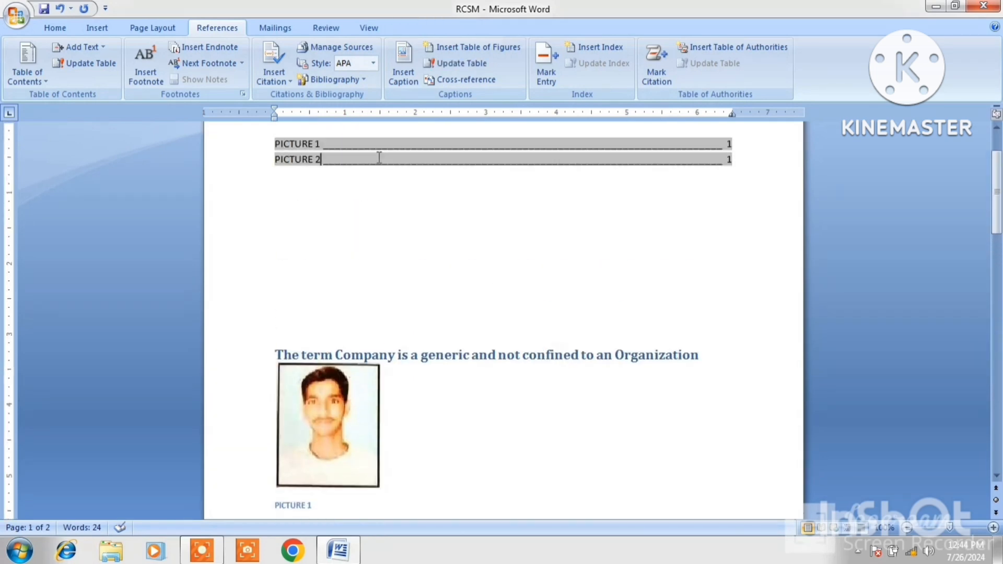
left_click(464, 63)
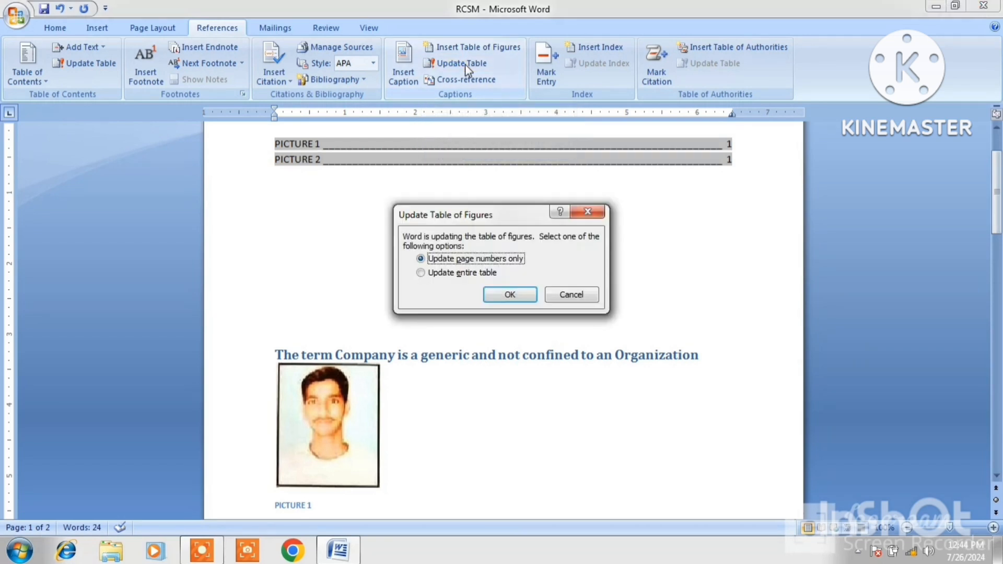
left_click(468, 273)
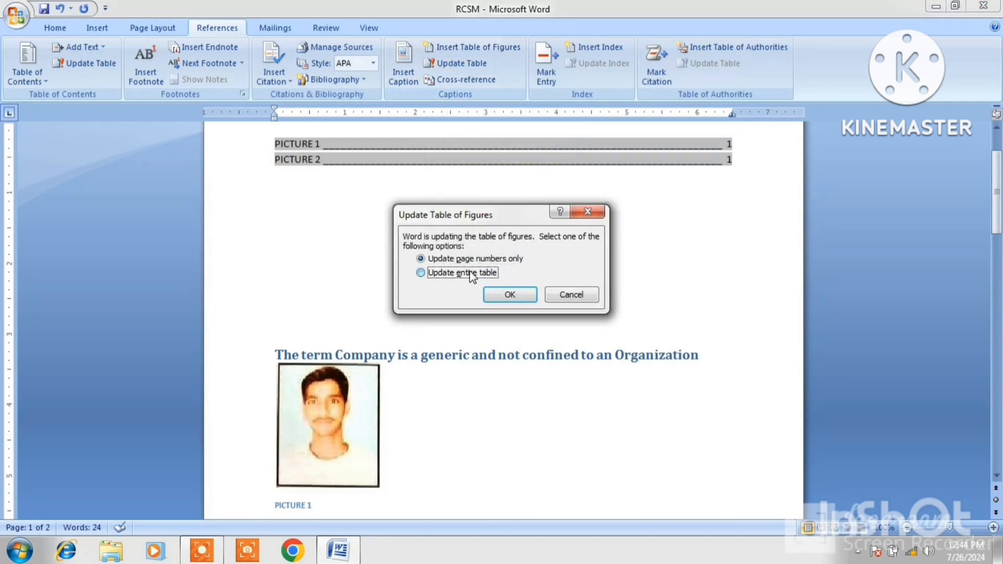
left_click(499, 291)
left_click(471, 200)
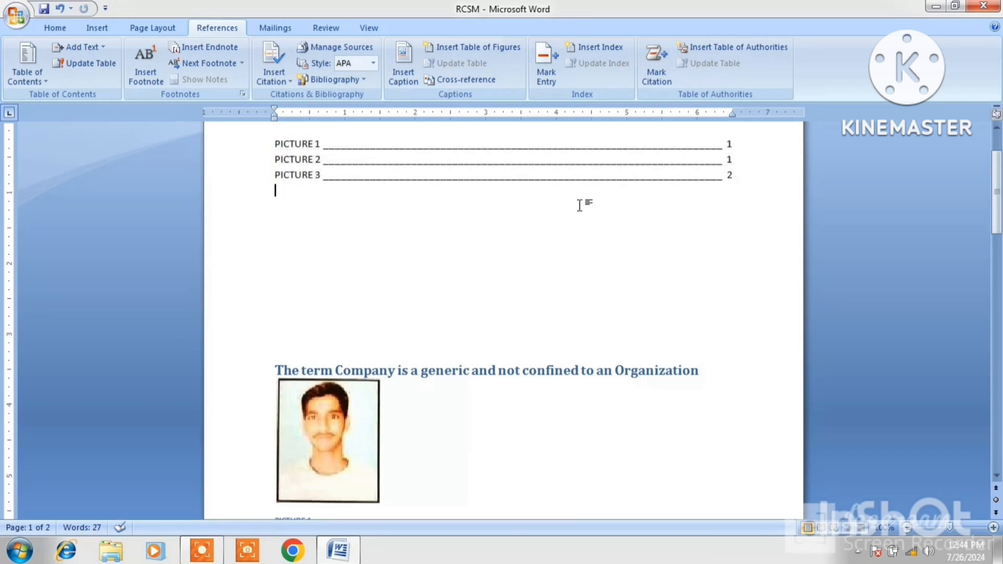
- Follow the PICTURE 3 entry in the table of figures to its captioned photo
left_click(294, 174)
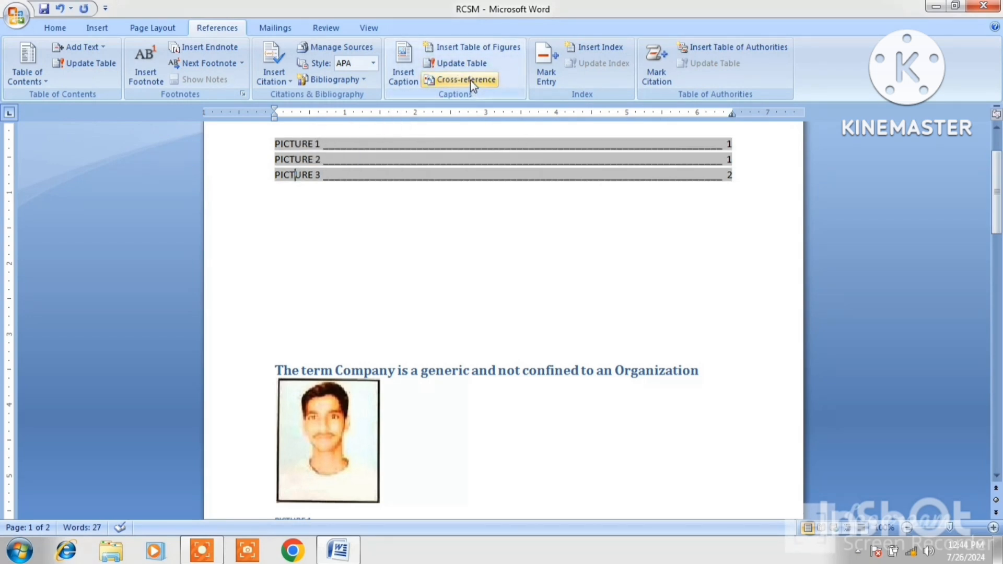
left_click(331, 393)
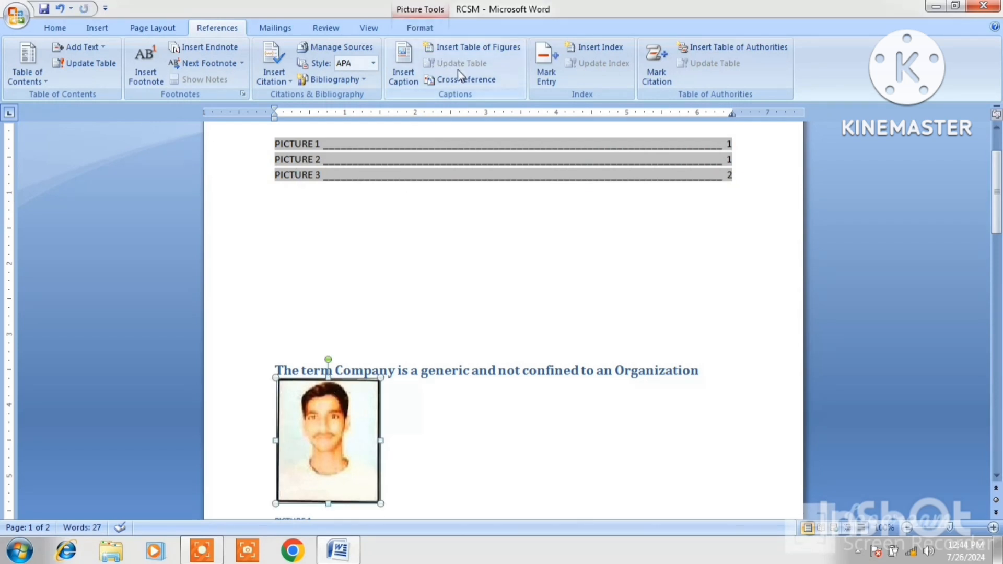
left_click(459, 158)
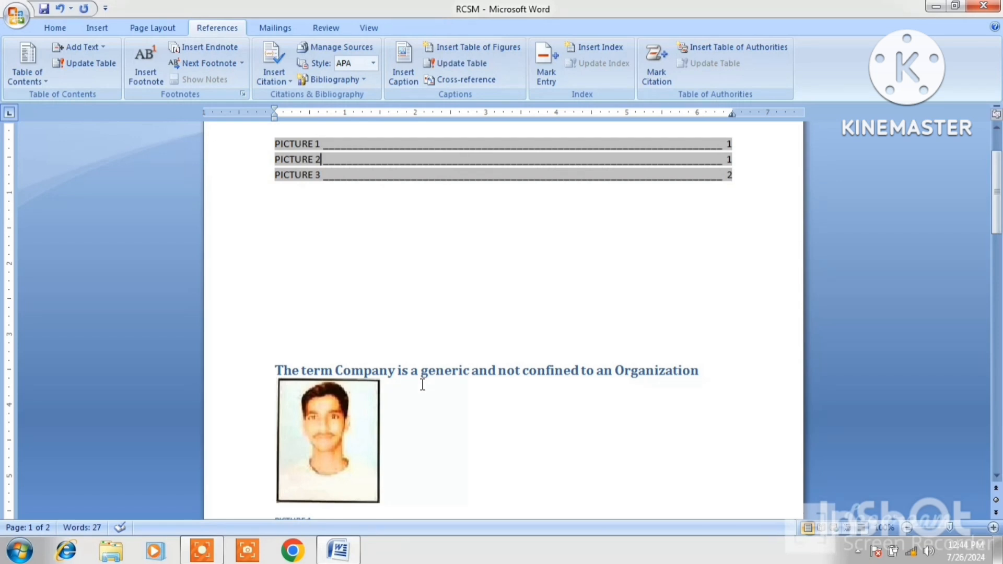
left_click(297, 183, "ctrl")
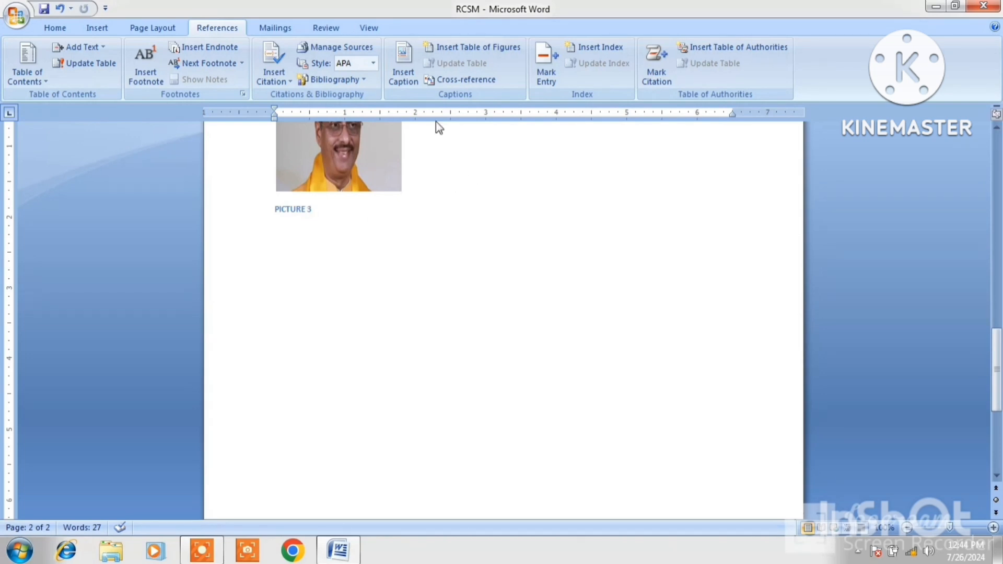
- Go to page 1 of the document by its page number
key("ctrl+g")
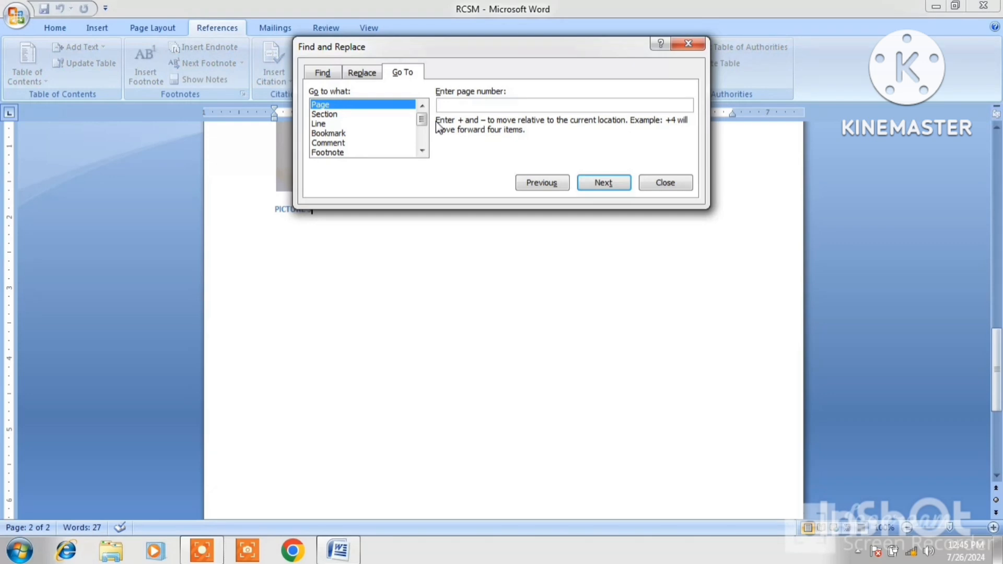
type("1")
key("Return")
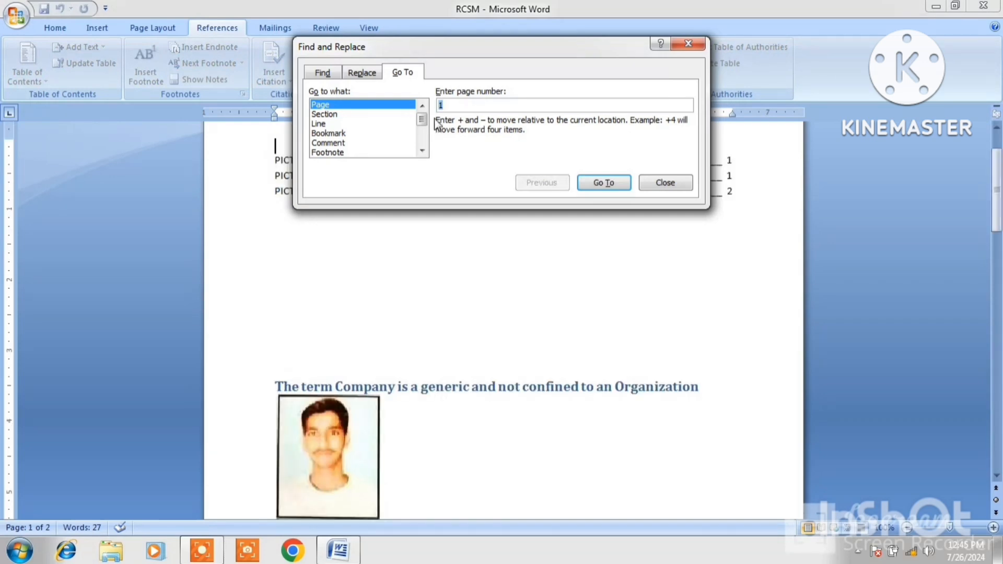
left_click(686, 45)
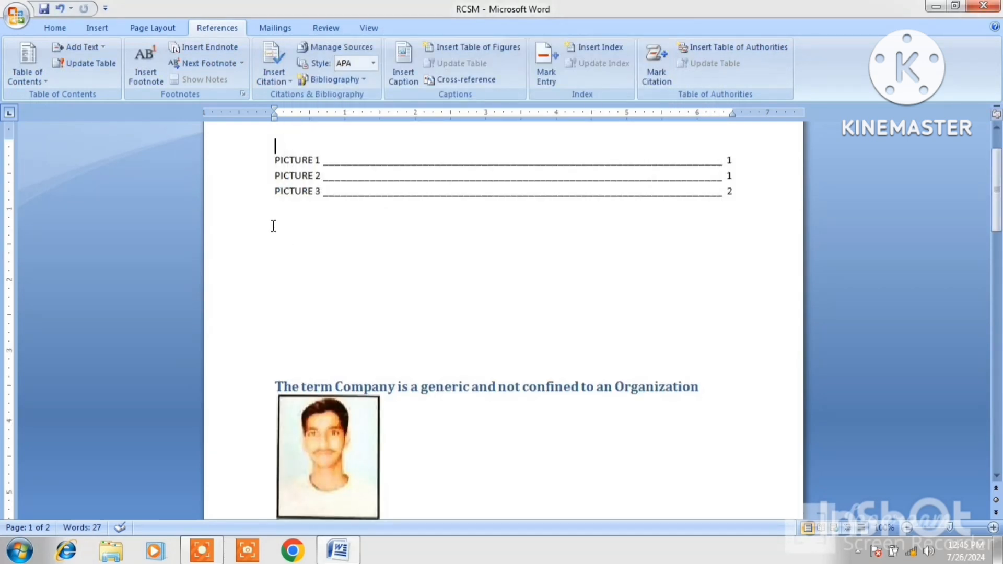
- Insert a hyperlinked cross-reference to the entire PICTURE 2 caption inside the second entry of the table of figures
left_click(310, 188)
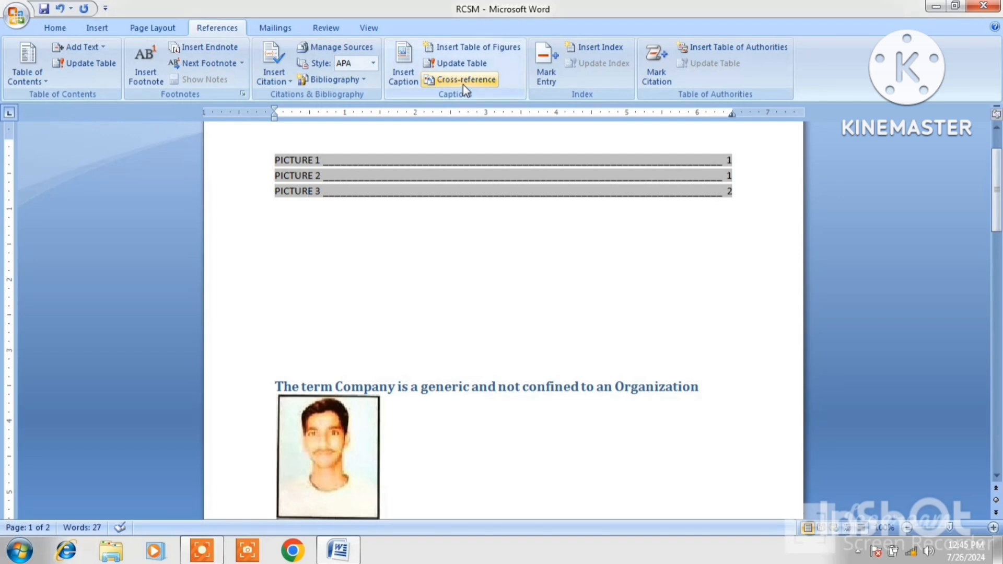
left_click(316, 175)
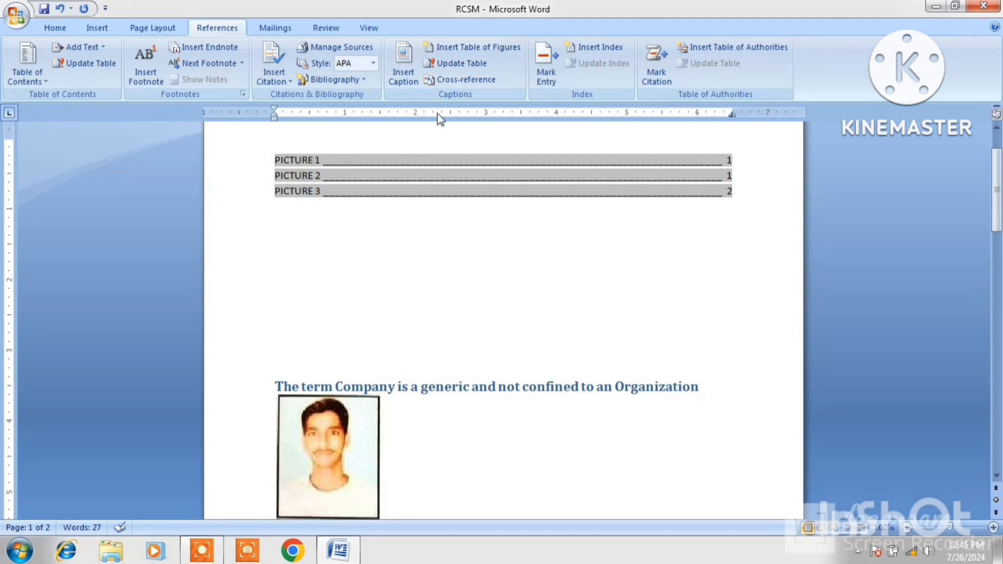
left_click(474, 79)
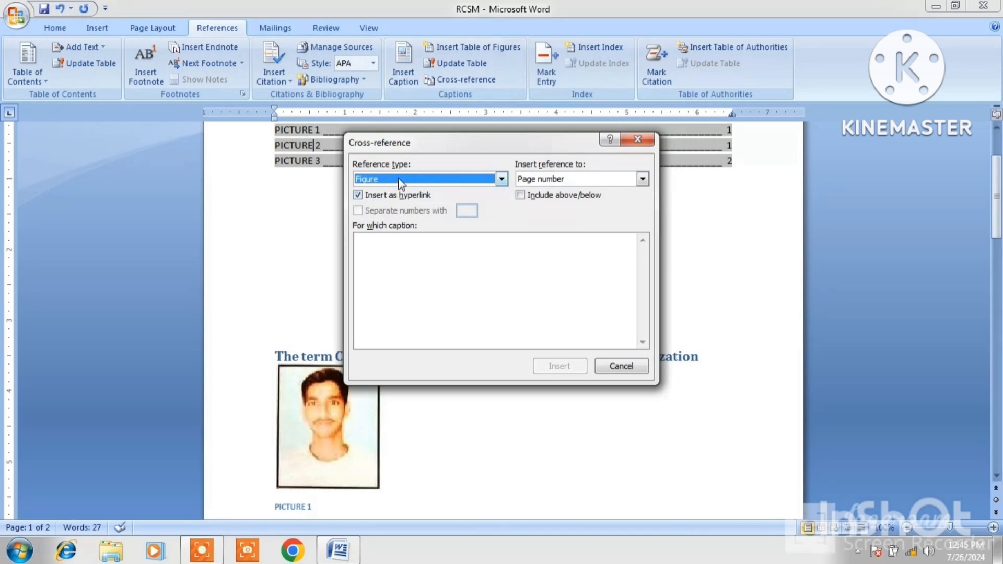
left_click(502, 178)
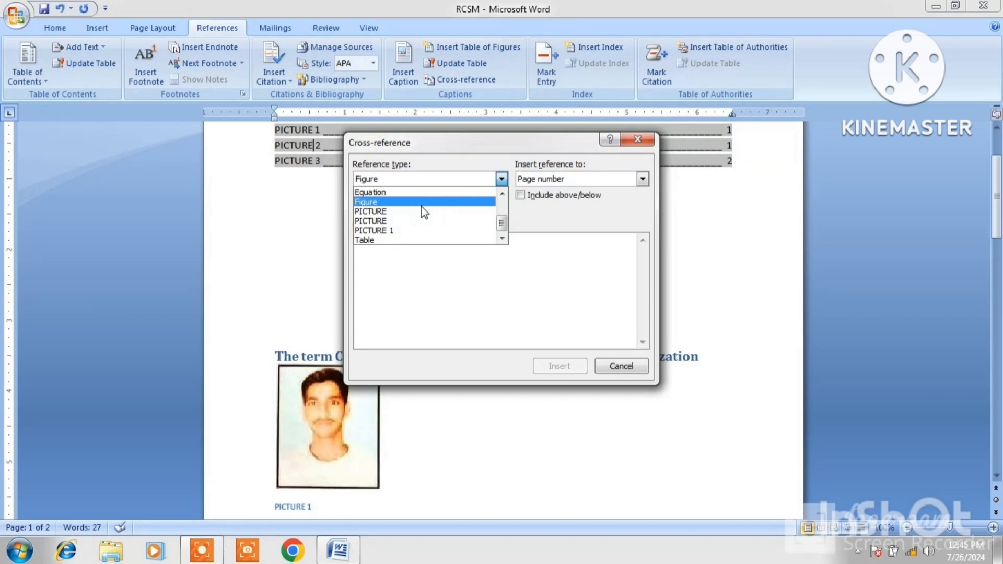
left_click(392, 211)
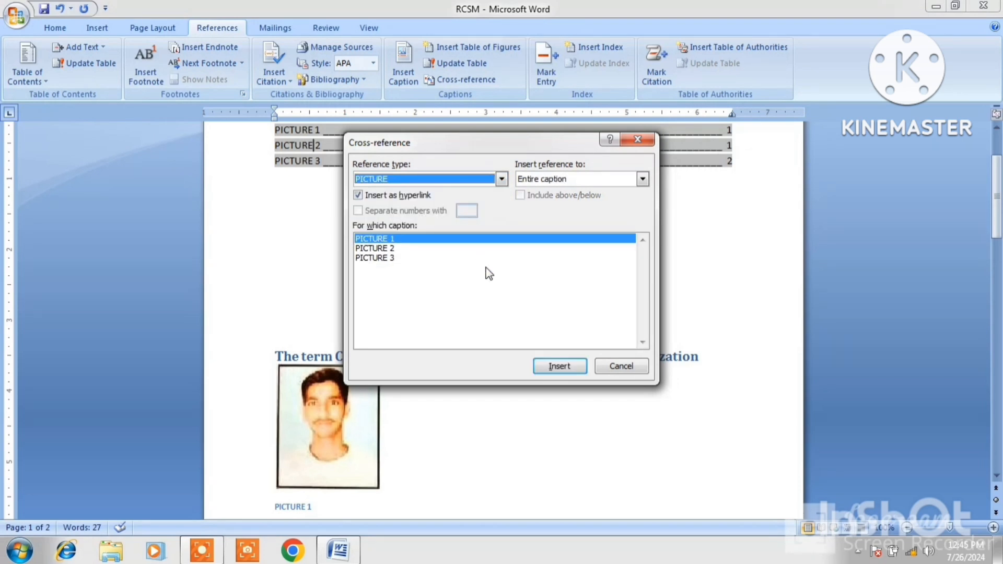
left_click(378, 250)
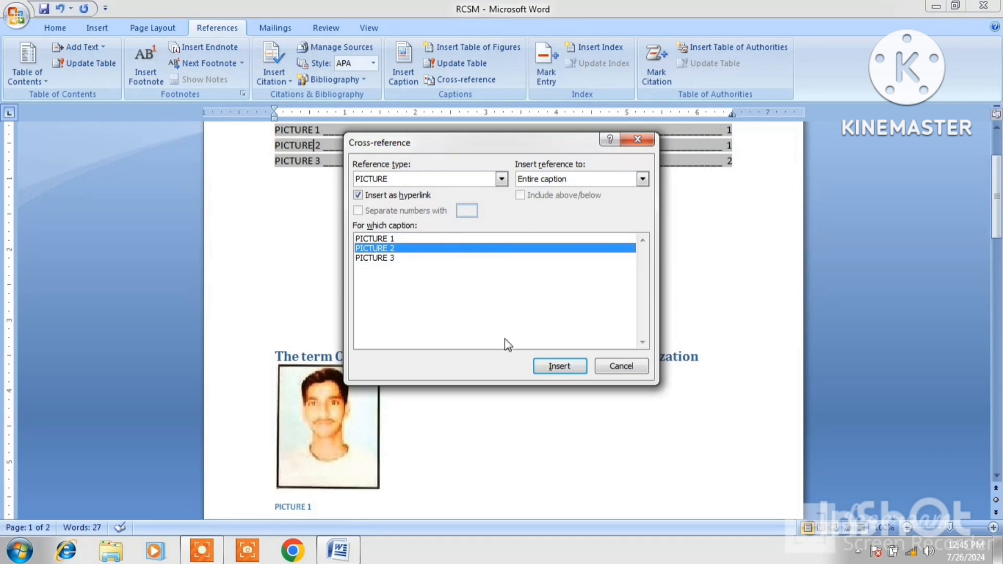
left_click(551, 366)
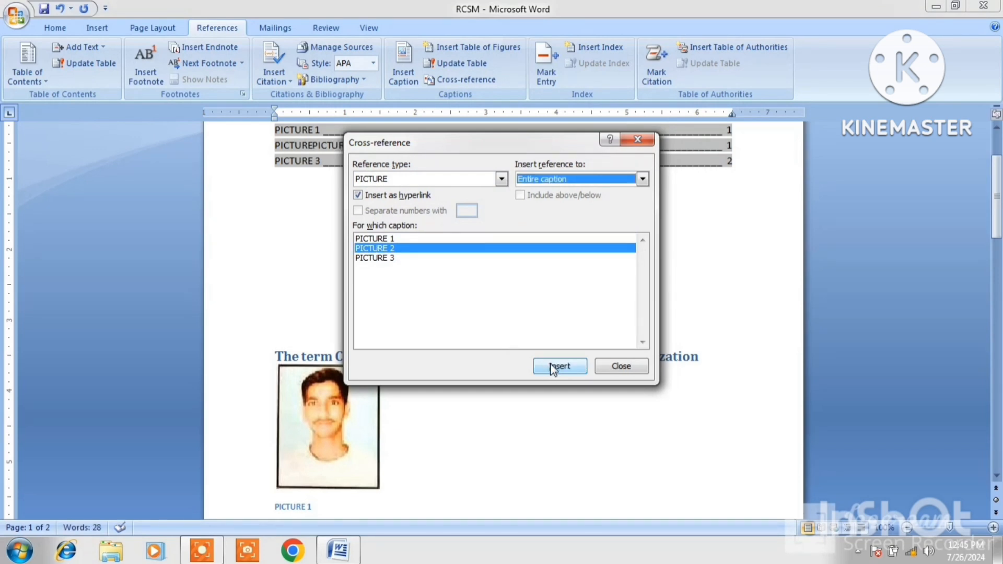
left_click(610, 368)
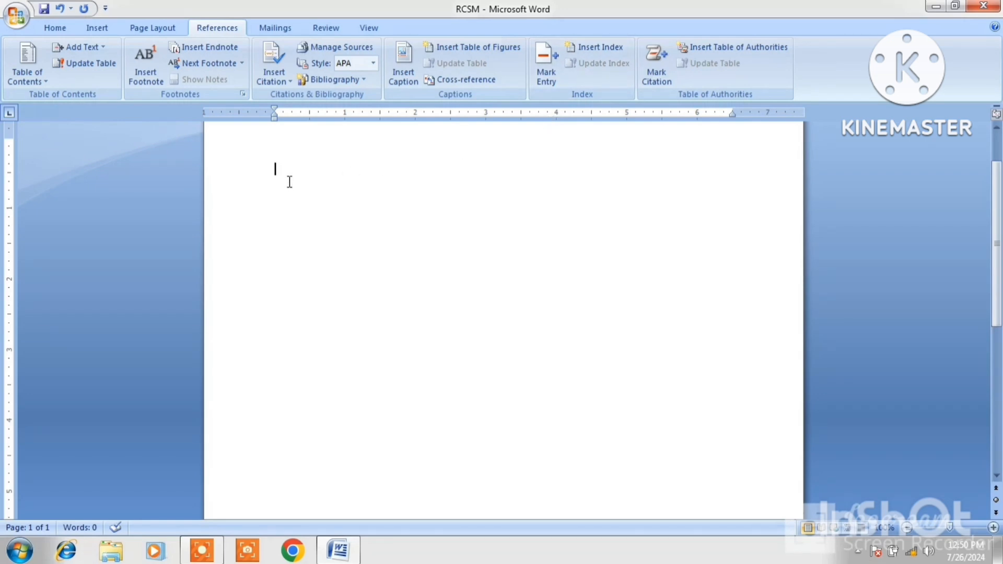
- Enter the city names KANPUR, UNNAV, LUCKNOW, PATEHPUR and DELHI on separate lines of the blank page
type("KANPUR")
key("Return")
type("UNNAV")
key("Return")
type("LUCKNOW")
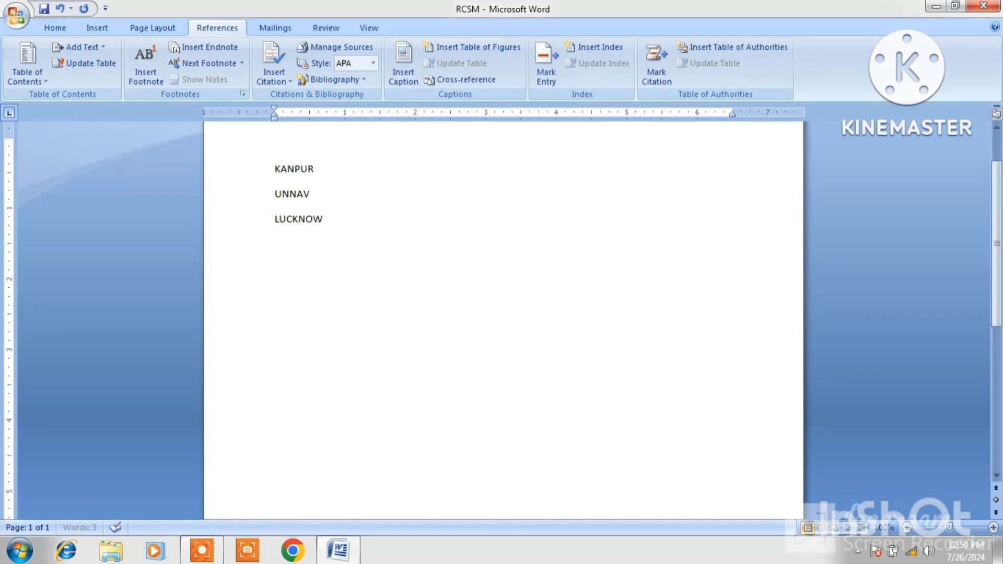
key("Return")
type("PATEHPUR")
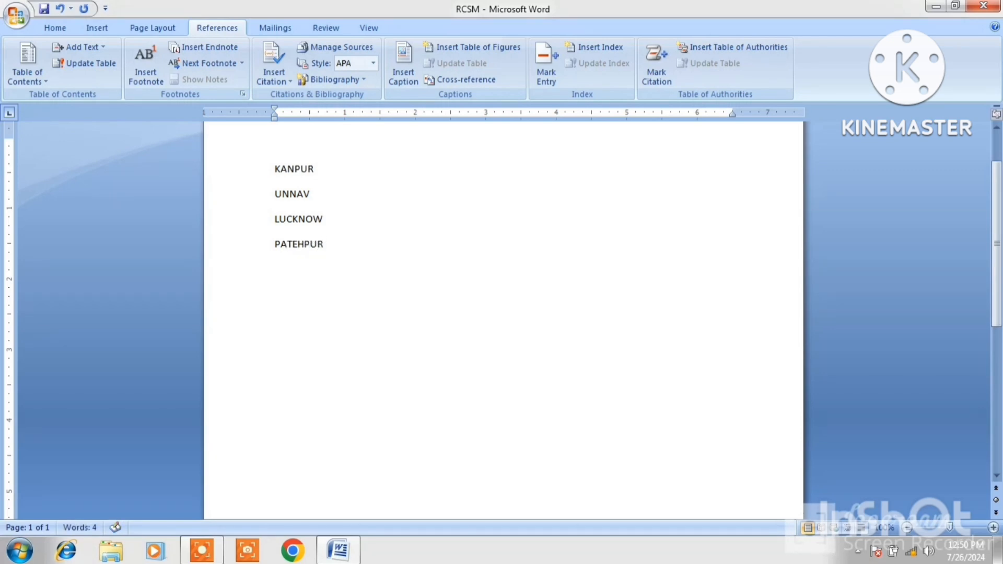
key("Return")
type("DELHI")
- Mark KANPUR as a main index entry referring to the current page
left_click(542, 80)
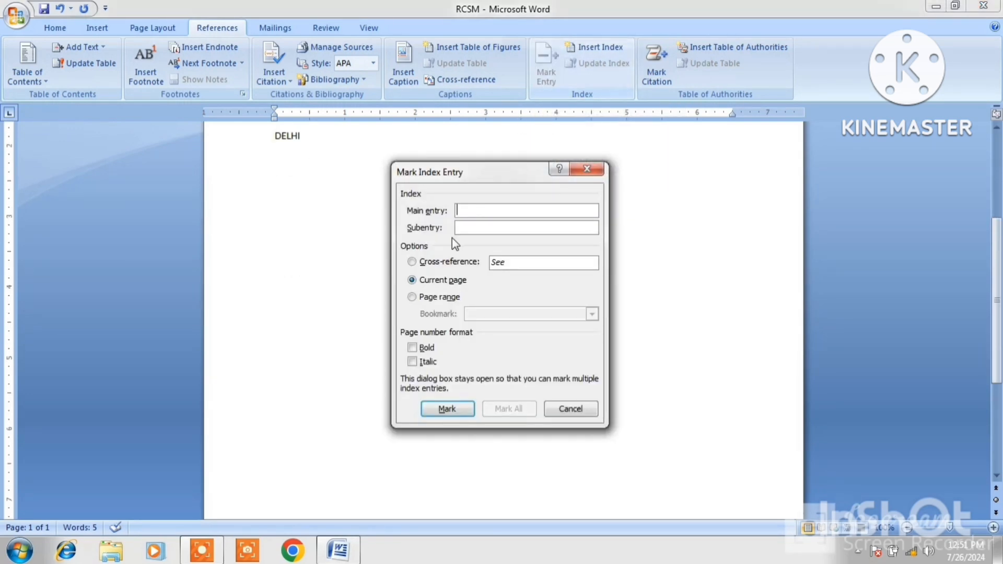
left_click(363, 165)
scroll(363, 166, "up", 3)
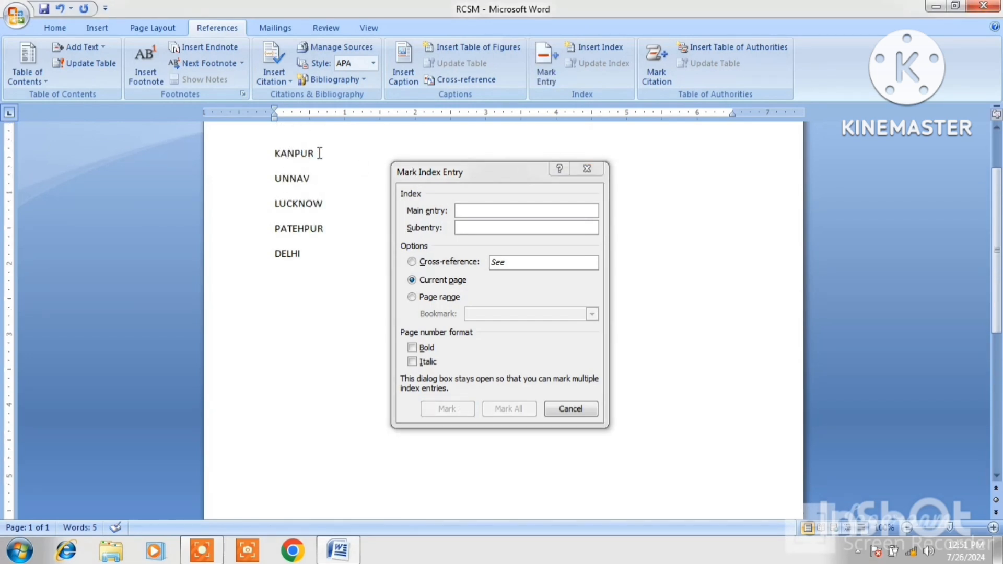
left_click_drag(316, 153, 274, 154)
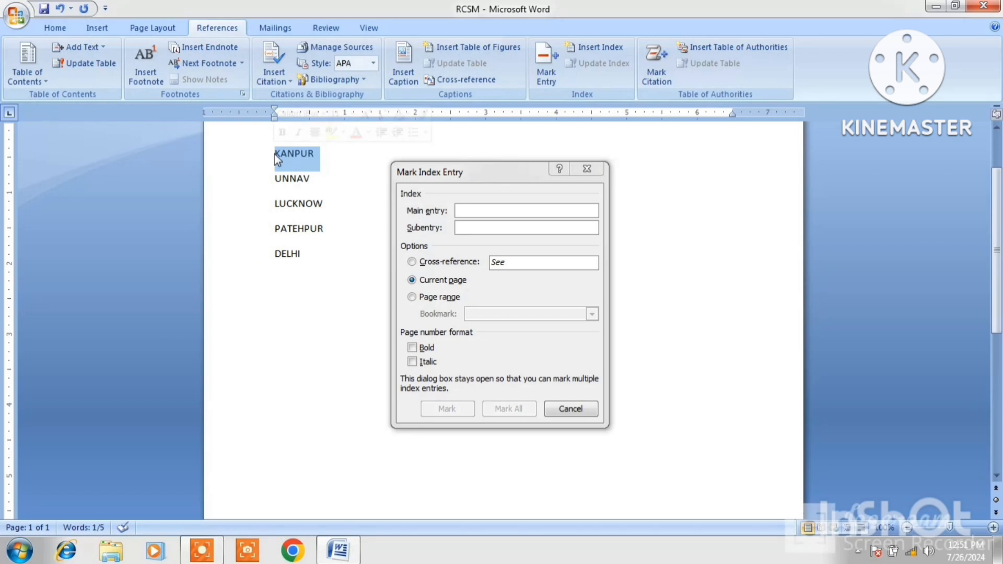
left_click(496, 354)
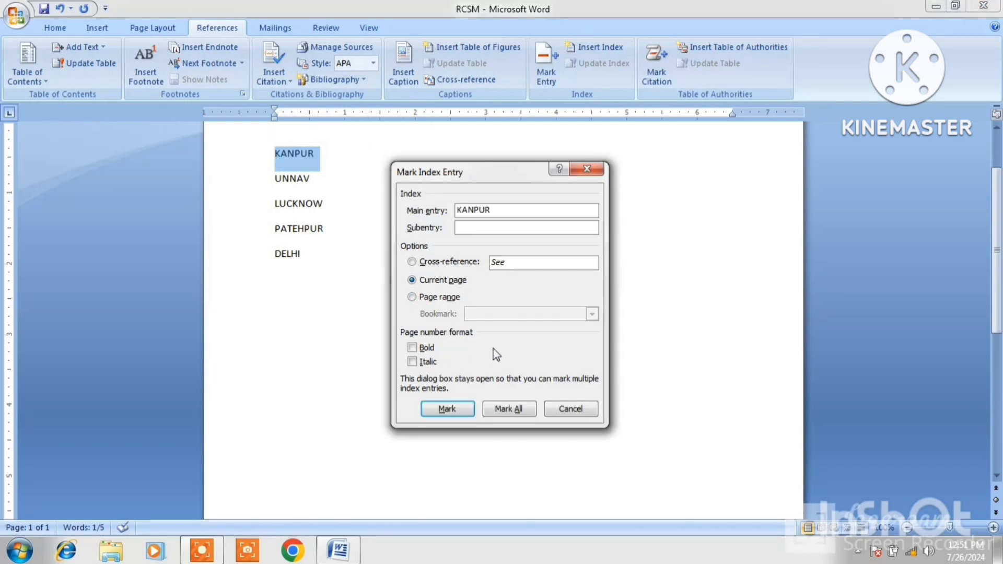
left_click(447, 410)
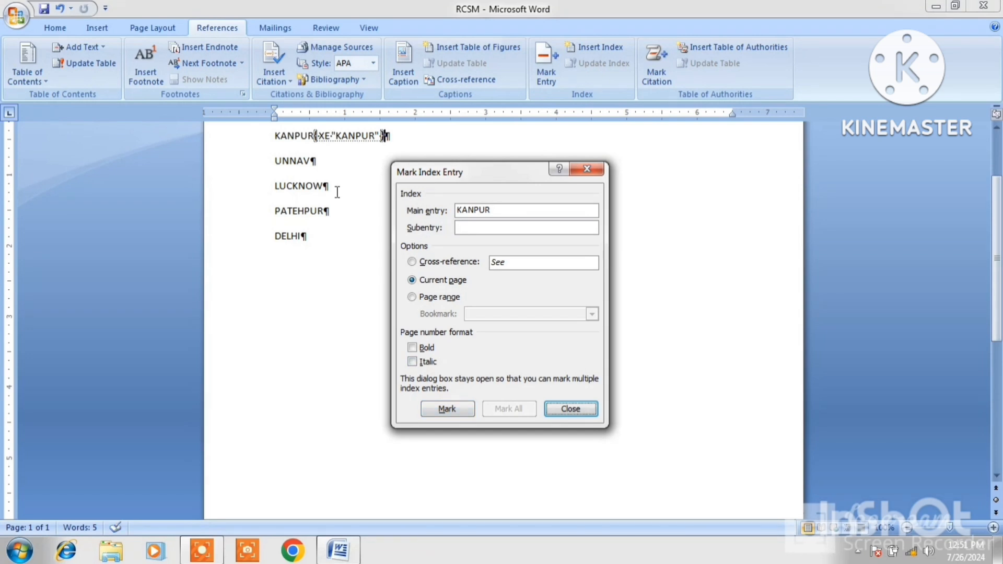
- Mark UNNAV and LUCKNOW as main index entries for the current page
double_click(301, 164)
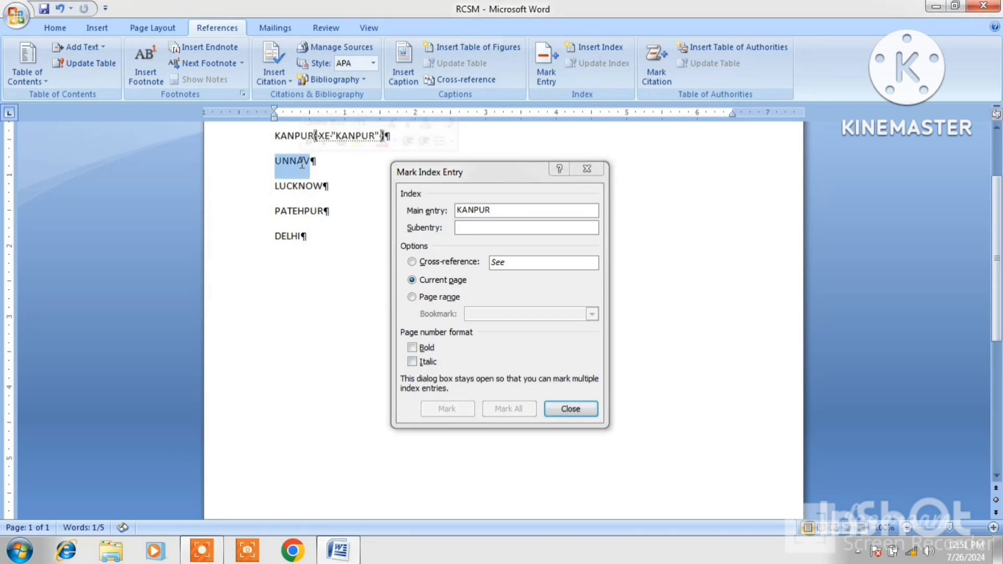
left_click(465, 355)
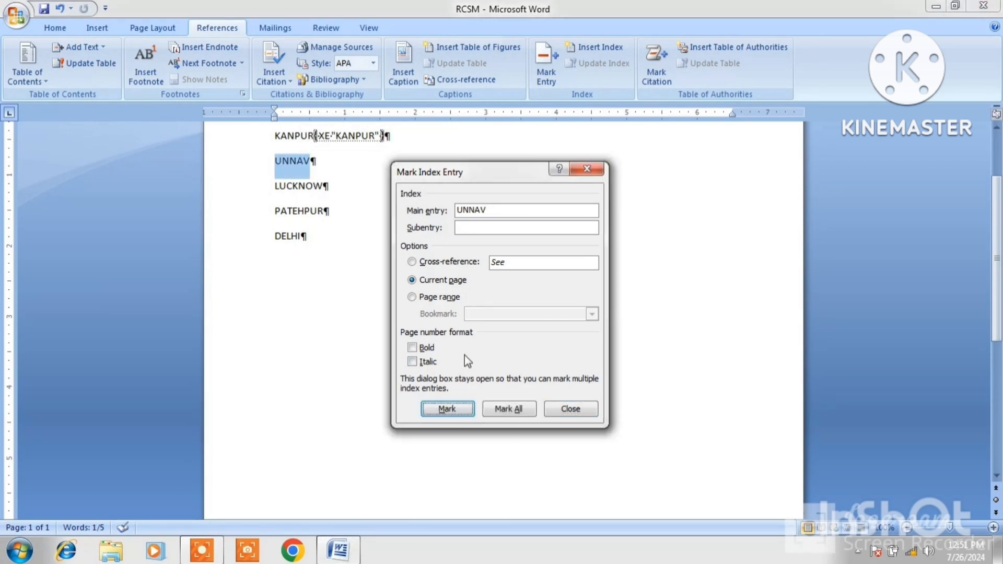
left_click(447, 410)
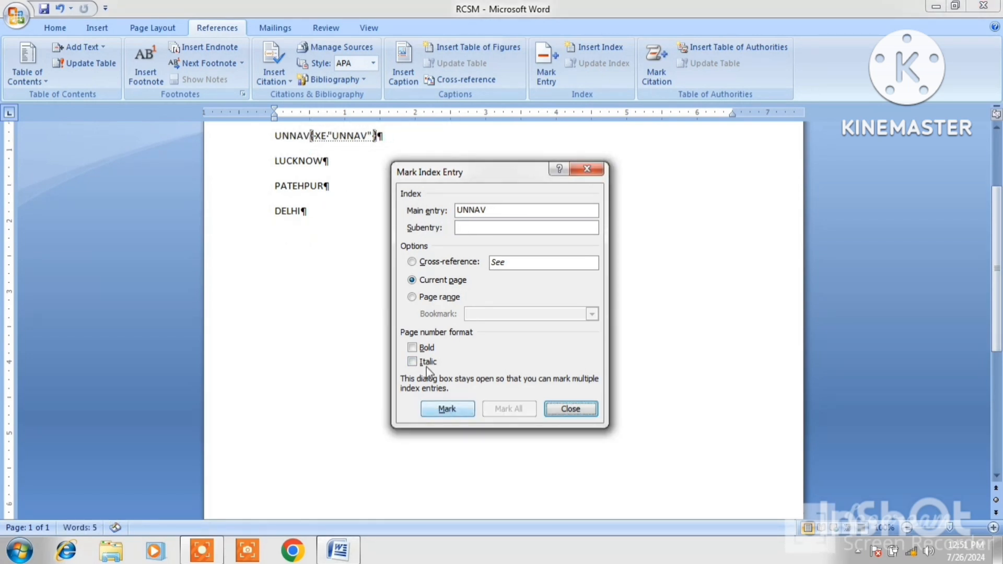
double_click(298, 165)
left_click(475, 363)
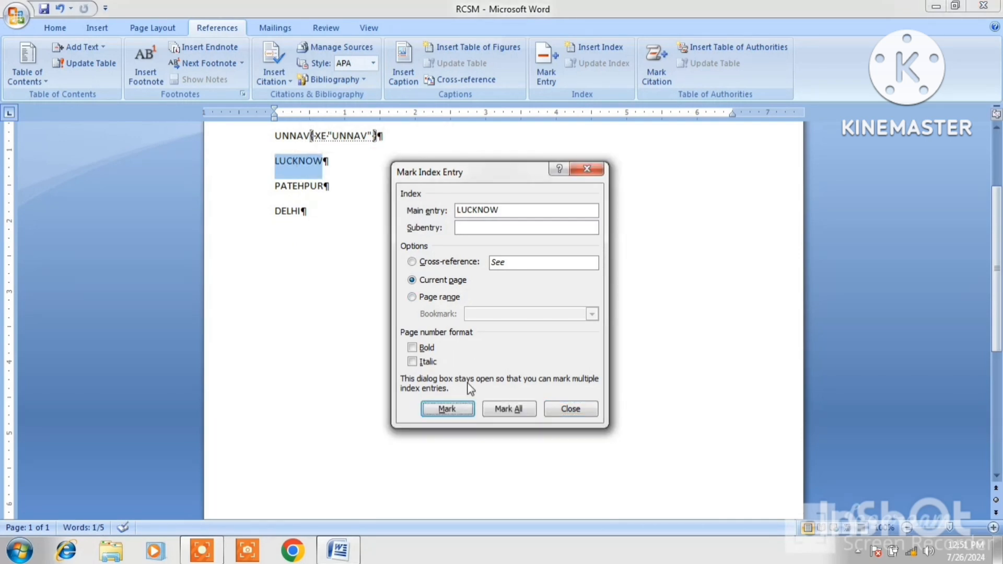
left_click(447, 409)
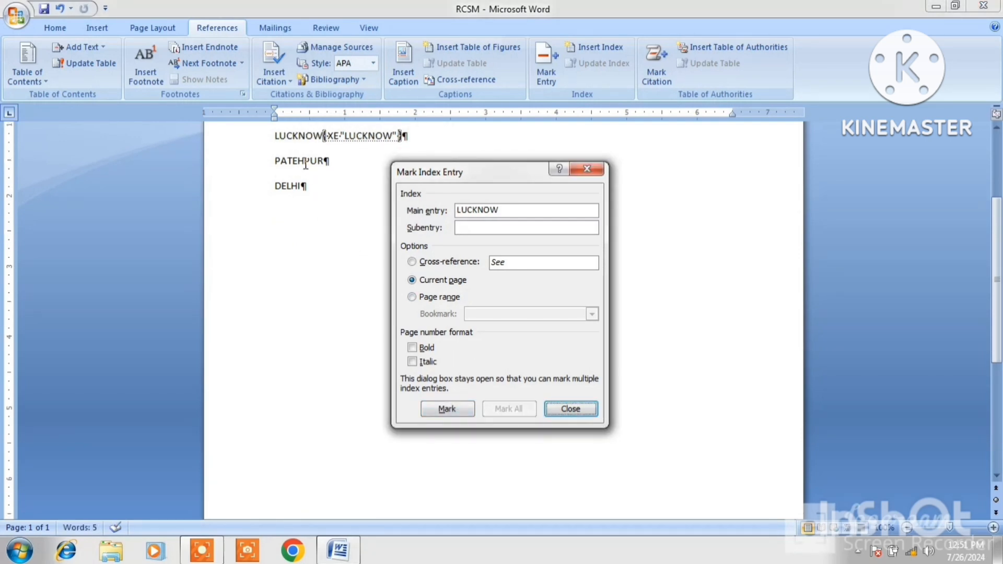
- Mark PATEHPUR and DELHI as main index entries, and finish marking entries
double_click(305, 163)
left_click(470, 339)
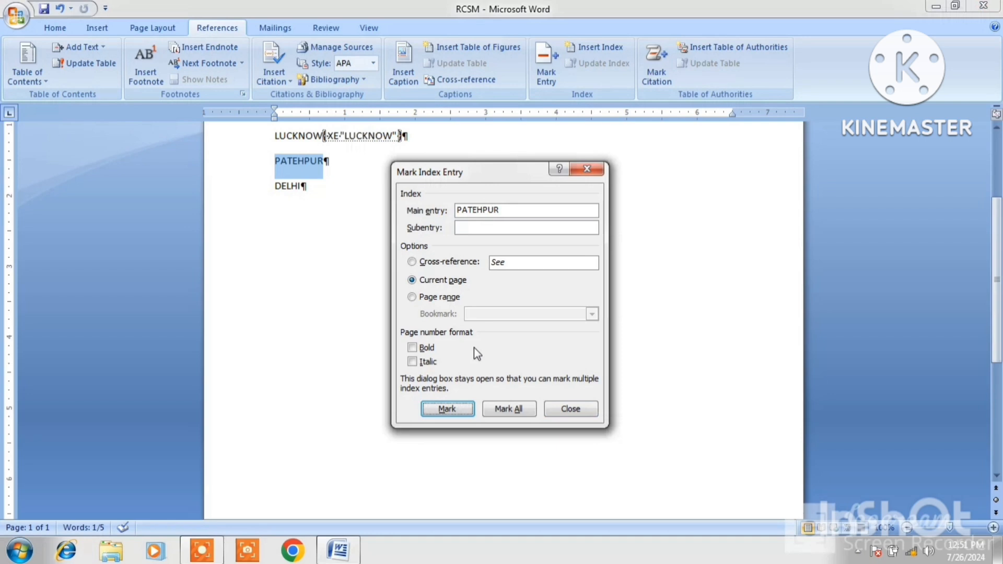
left_click(447, 409)
double_click(289, 161)
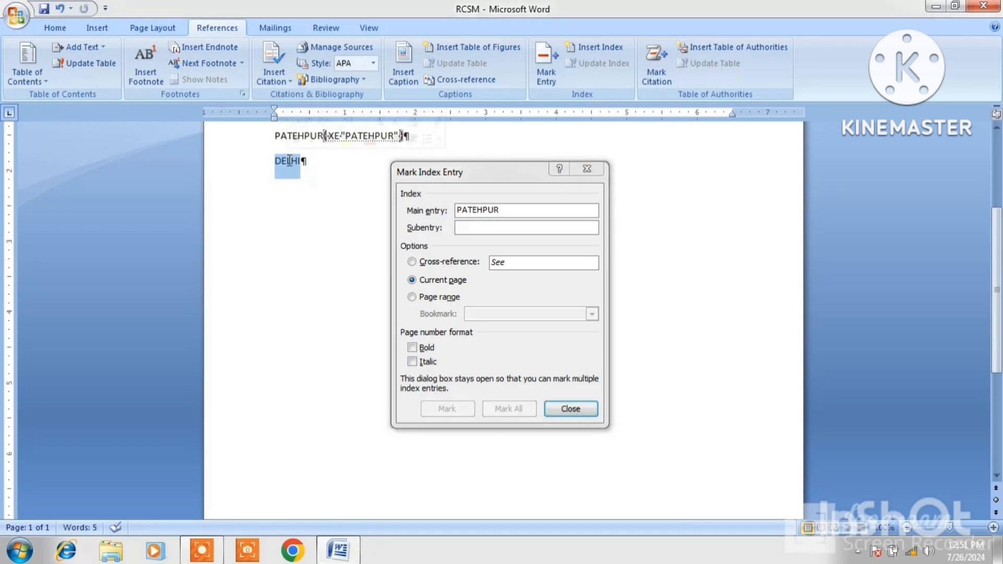
left_click(468, 342)
left_click(447, 409)
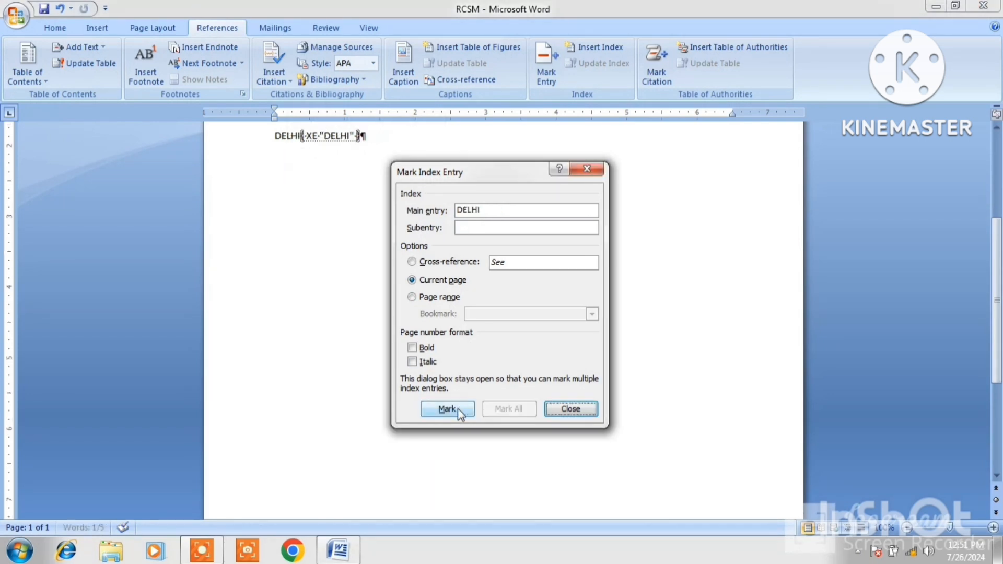
left_click(567, 410)
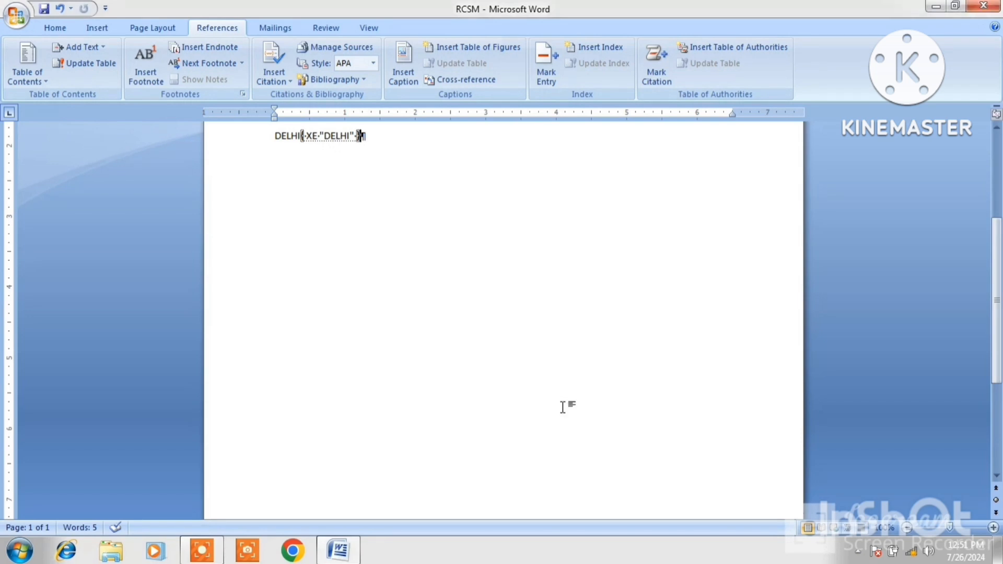
- Hide the paragraph marks and index field codes in the city list
scroll(457, 266, "up", 4)
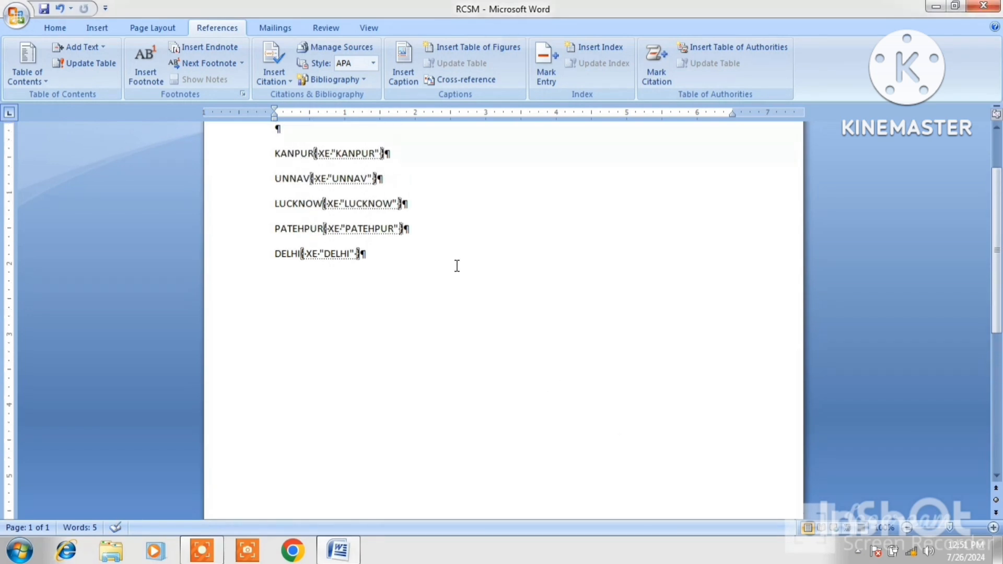
left_click(67, 29)
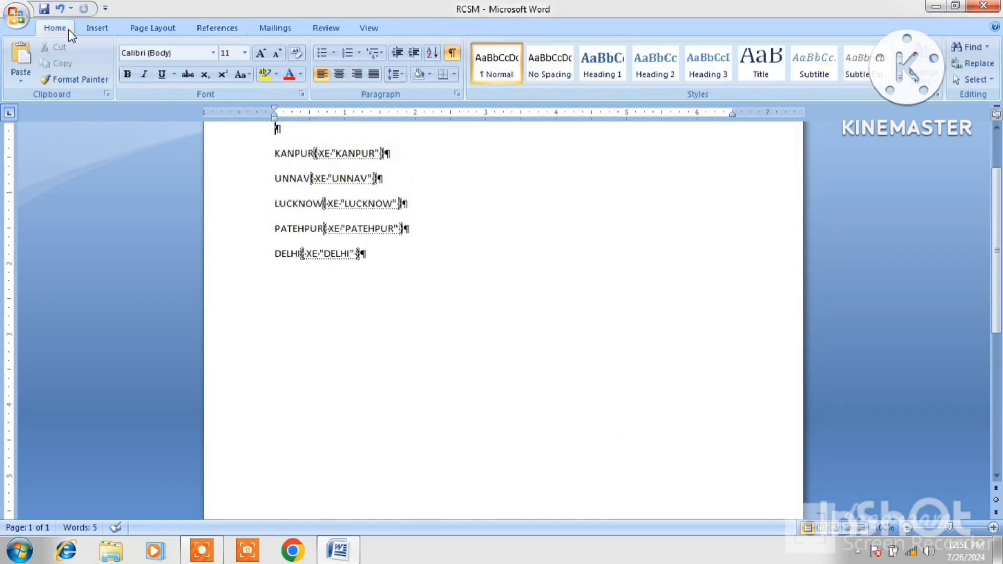
left_click(450, 54)
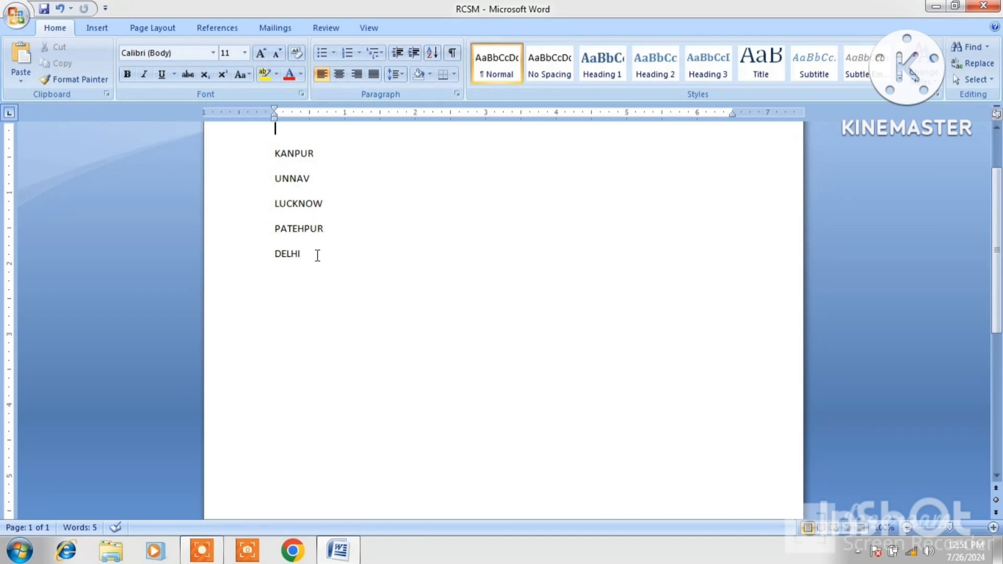
- Insert an indented two-column index in the Fancy format below the city list
key("Return")
key("Return")
left_click(230, 28)
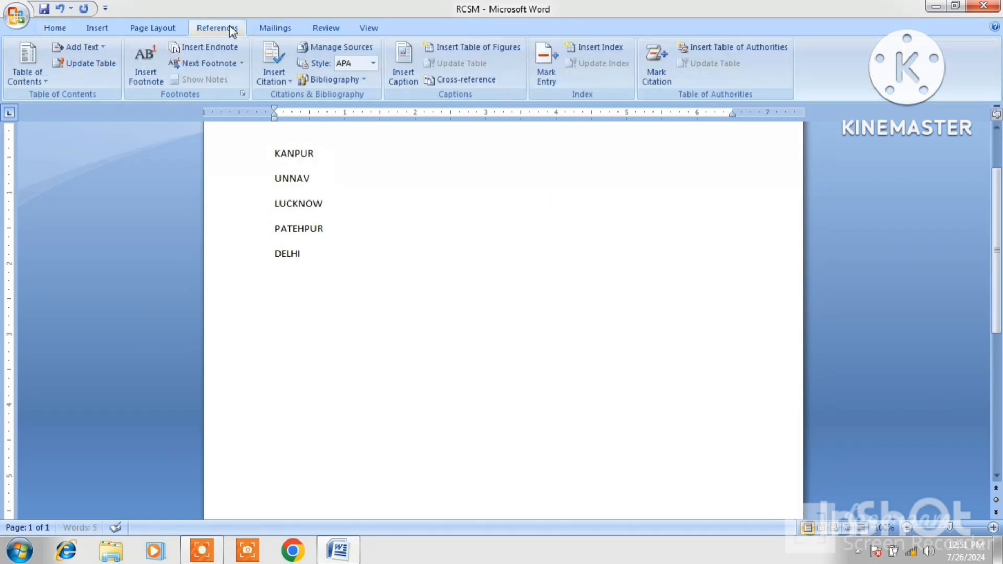
left_click(600, 51)
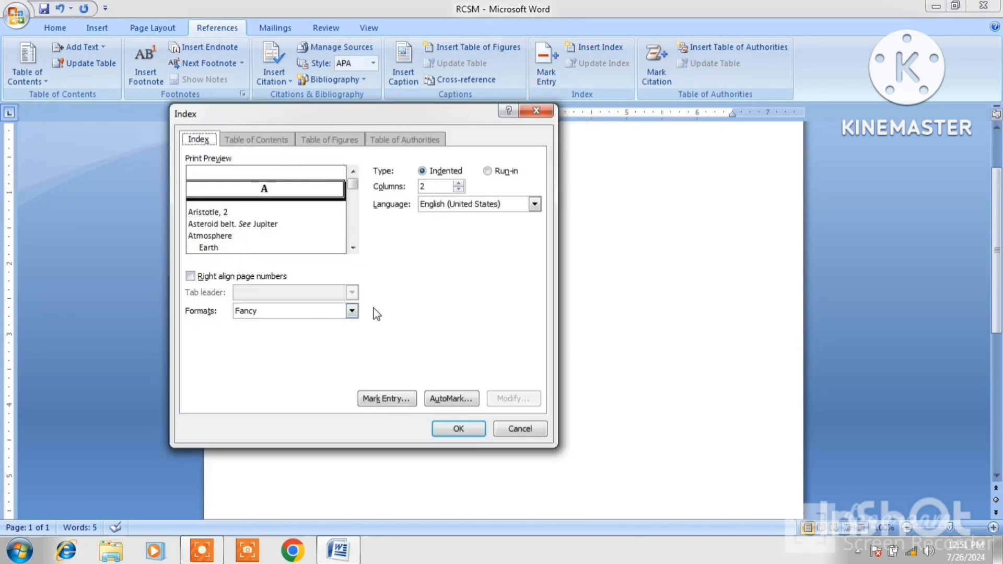
left_click(352, 311)
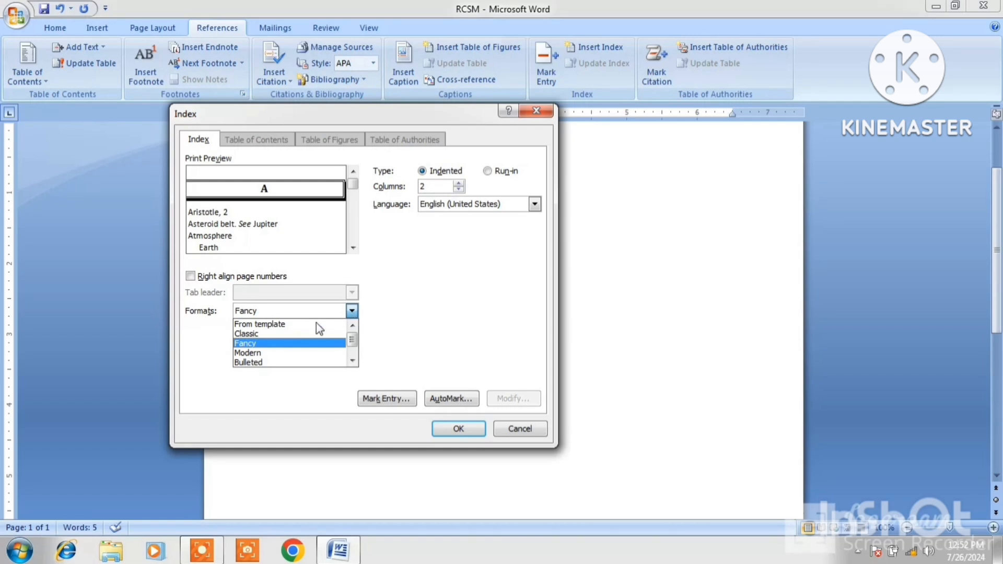
left_click(260, 334)
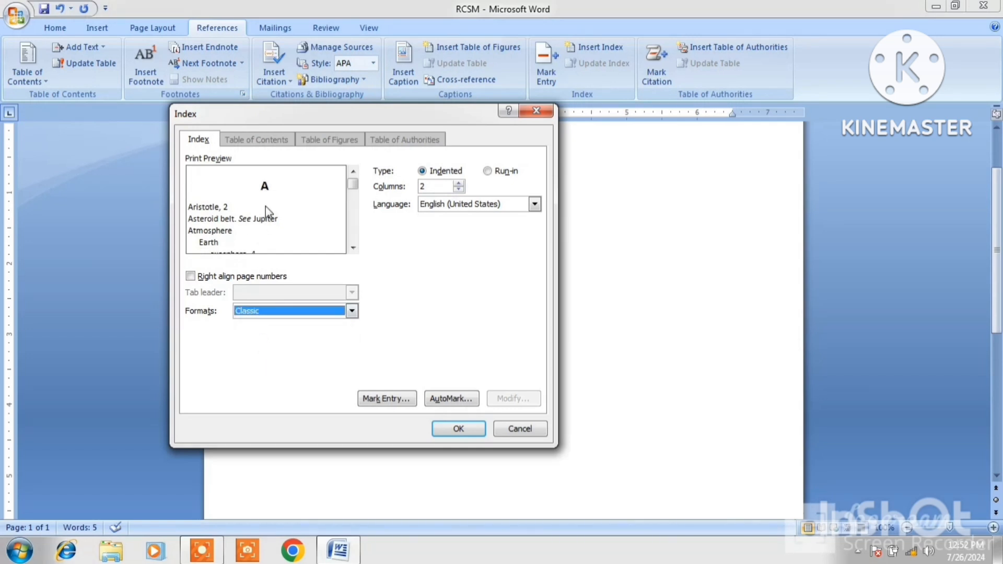
left_click(352, 311)
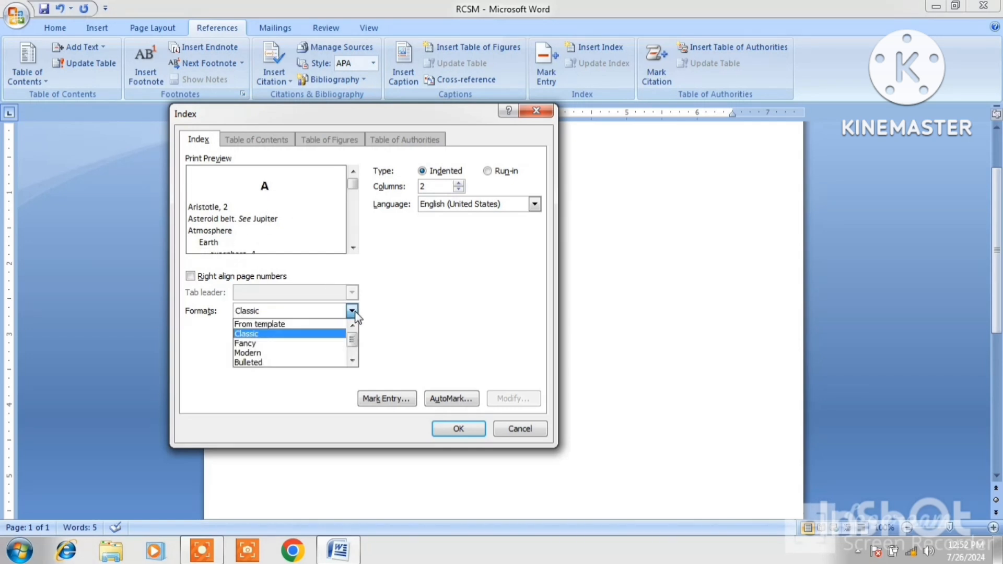
left_click(264, 345)
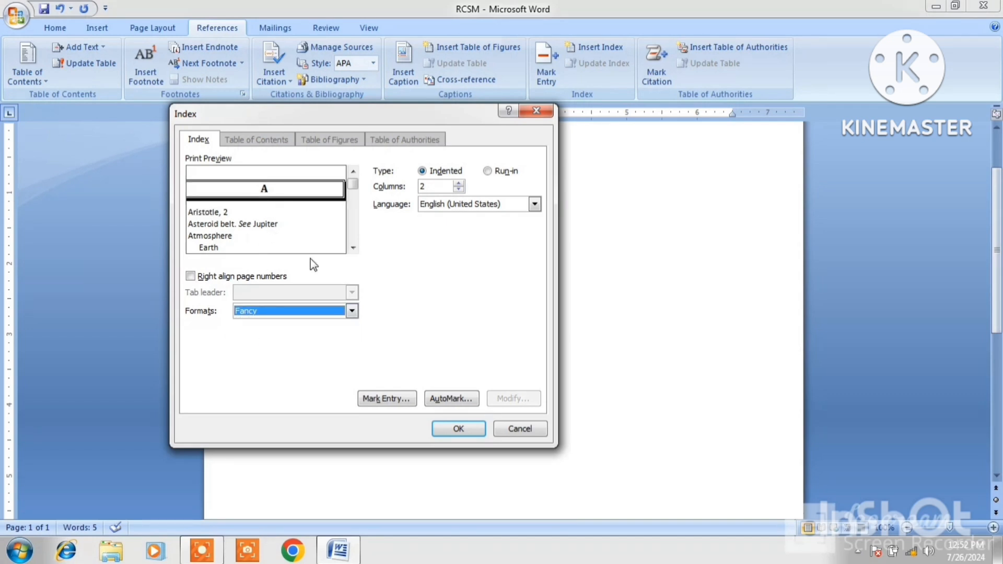
left_click(458, 428)
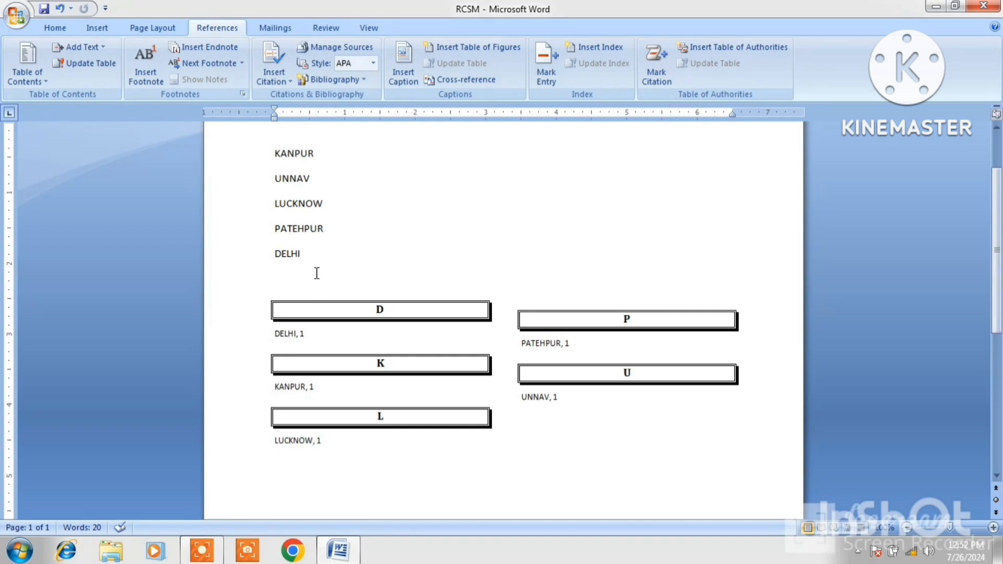
- Add AJMER and NEW DELHI on separate lines below DELHI in the city list
key("Return")
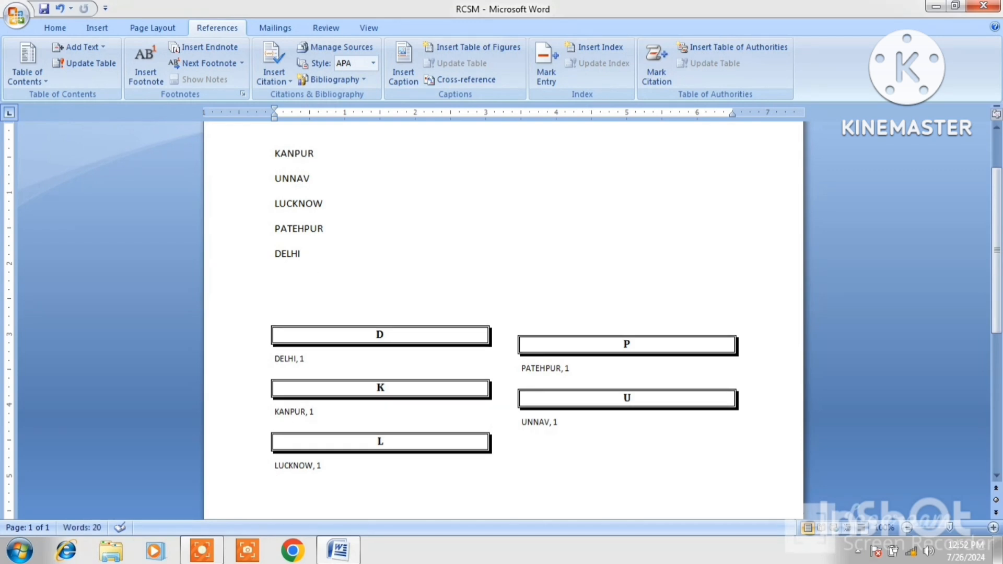
type("AJMER")
key("Return")
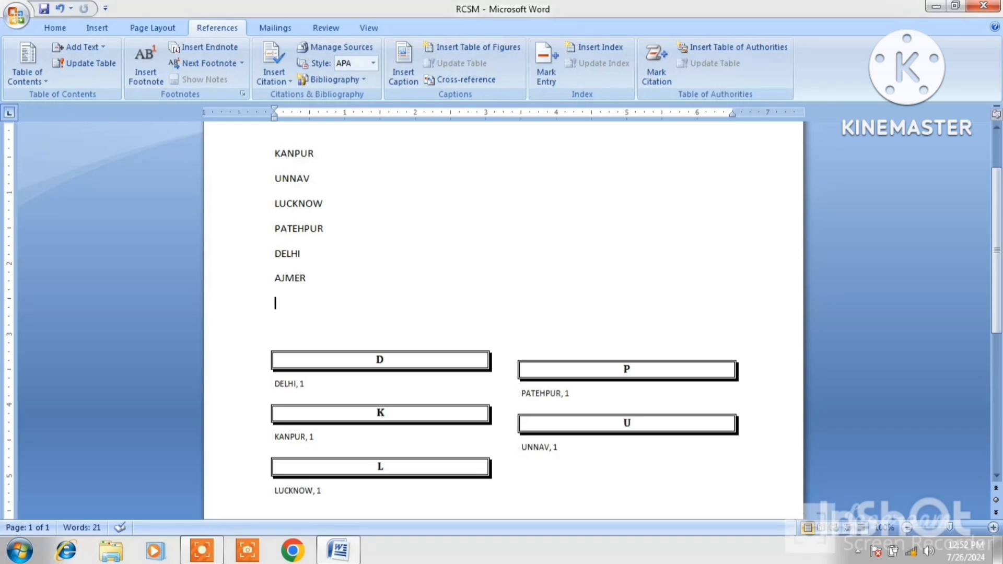
type("NEW DELHI")
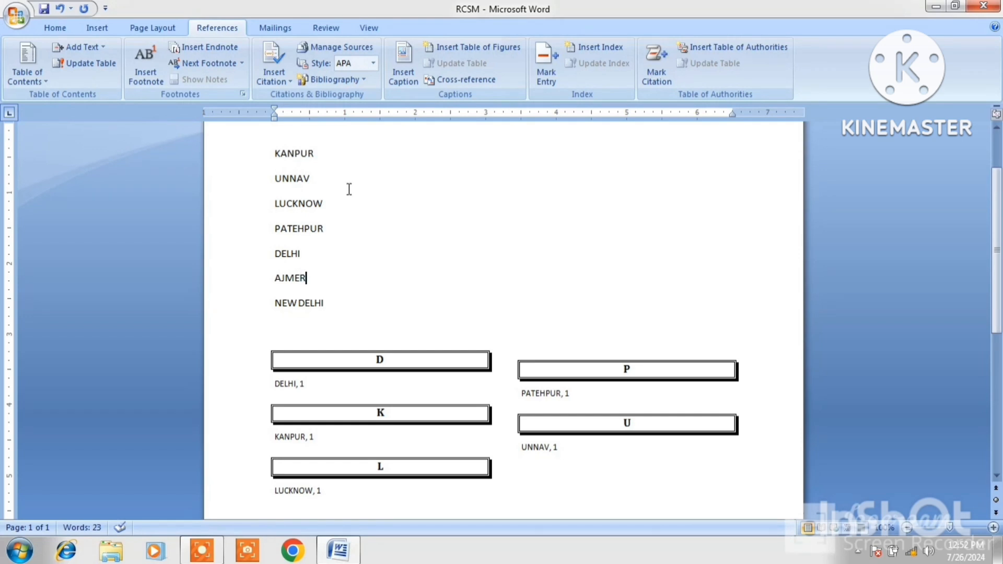
- Mark AJMER as a main index entry referring to the current page
left_click(415, 69)
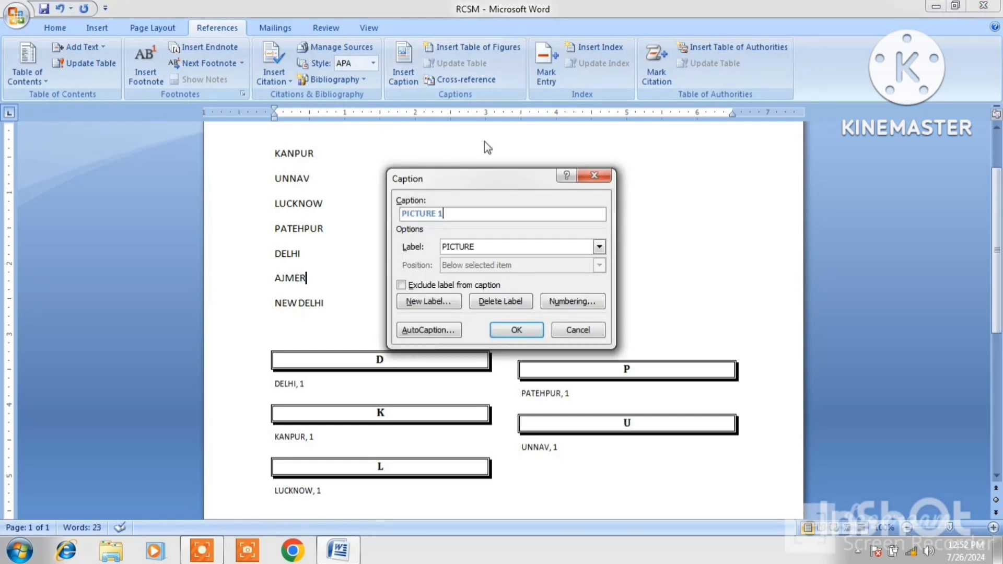
left_click(591, 178)
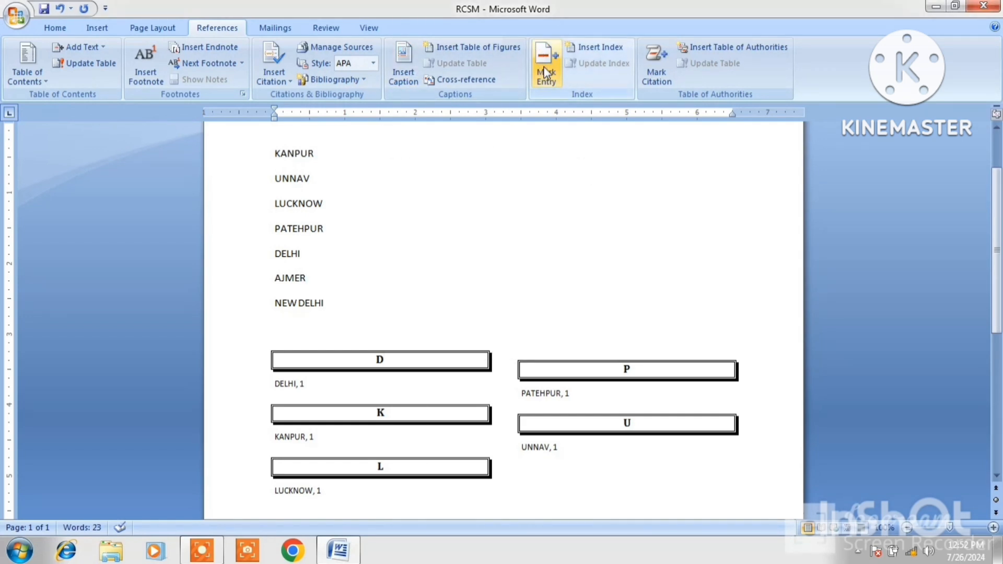
left_click(545, 64)
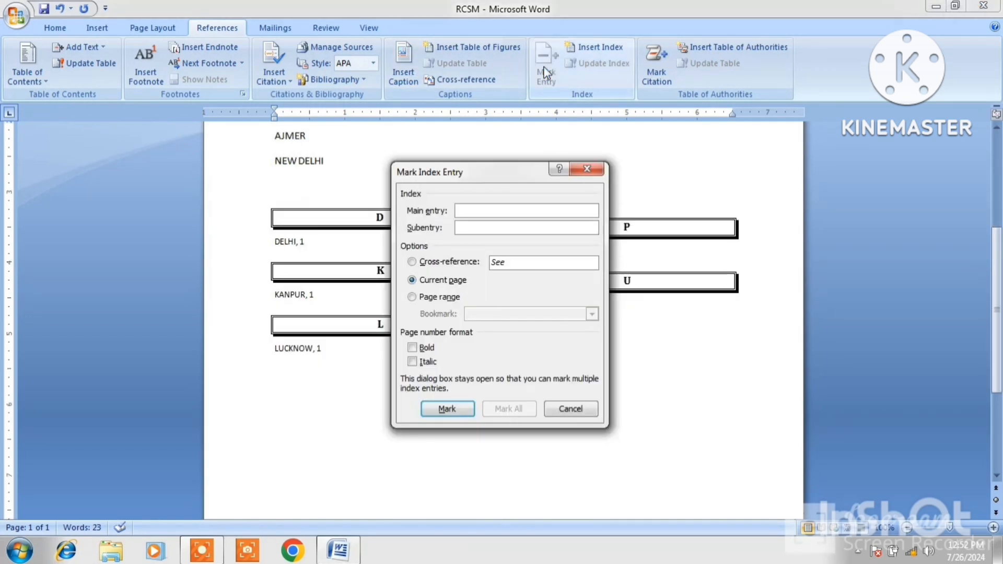
double_click(308, 136)
left_click_drag(309, 136, 279, 132)
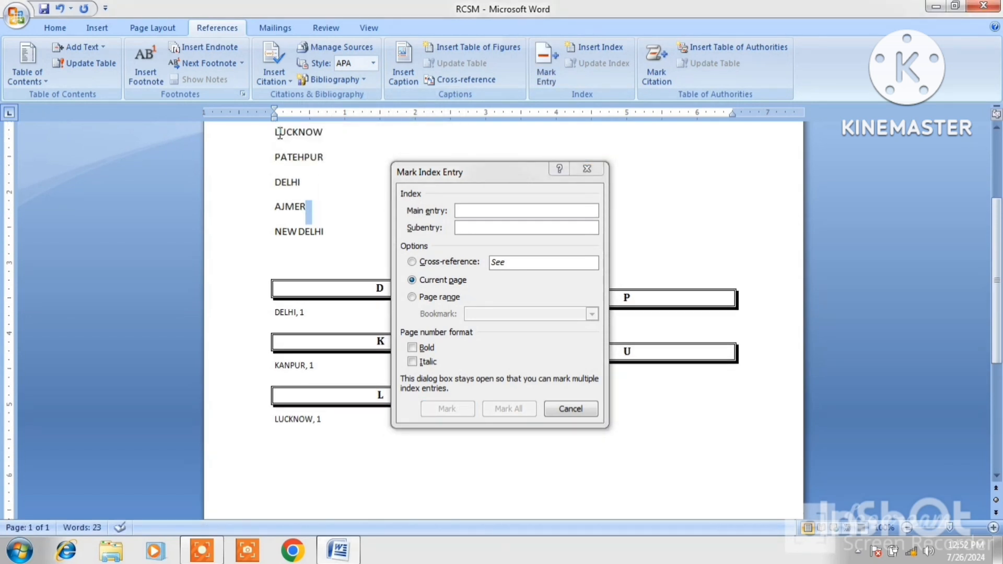
left_click_drag(309, 205, 275, 206)
left_click(305, 207)
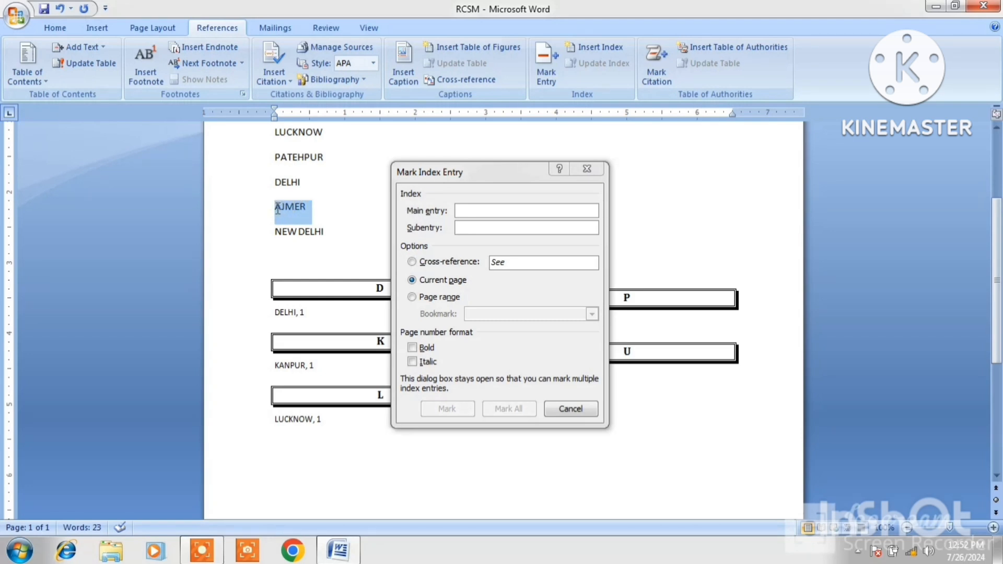
left_click(526, 345)
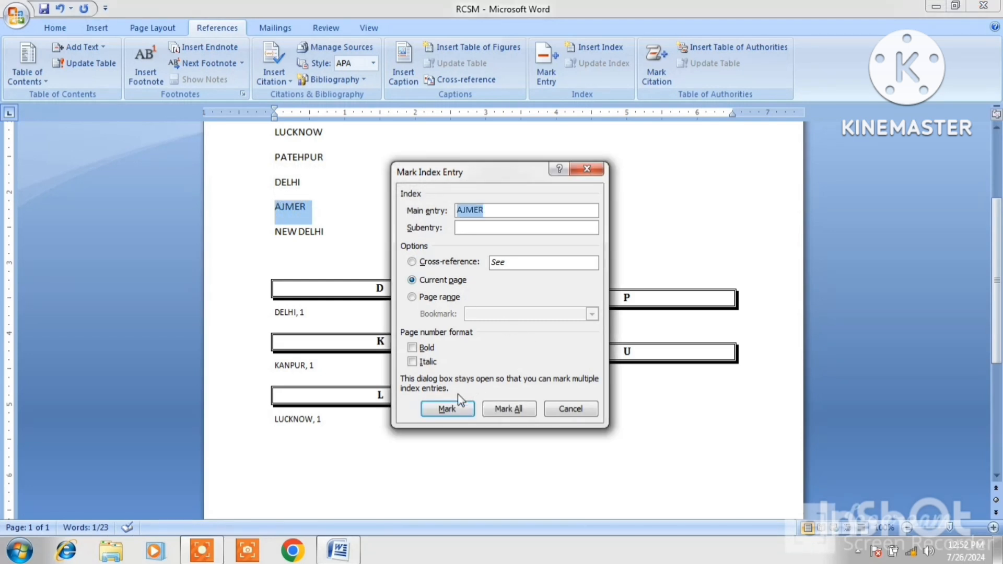
left_click(448, 410)
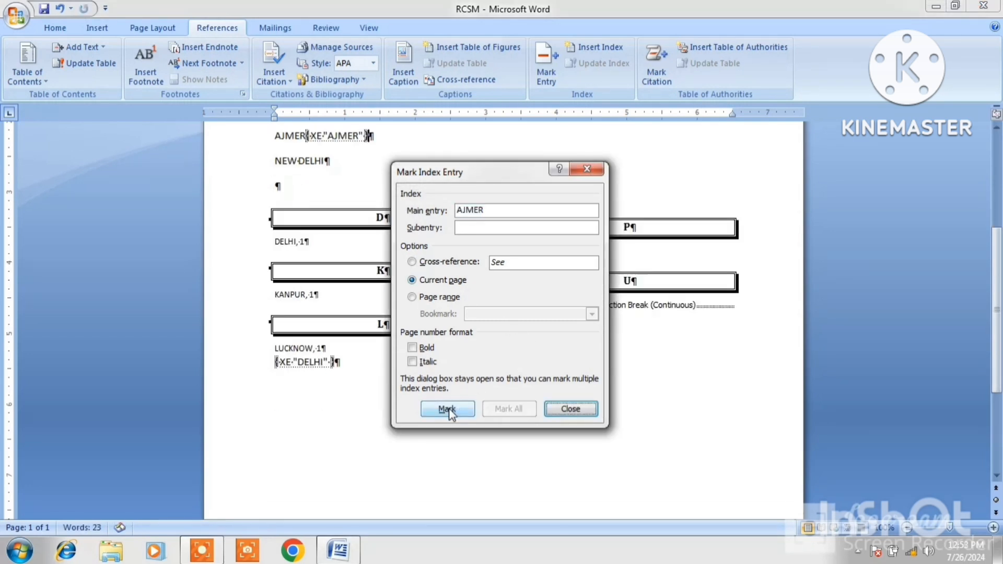
- Mark NEW DELHI as a main index entry for the current page, and hide the paragraph marks and field codes
double_click(318, 162)
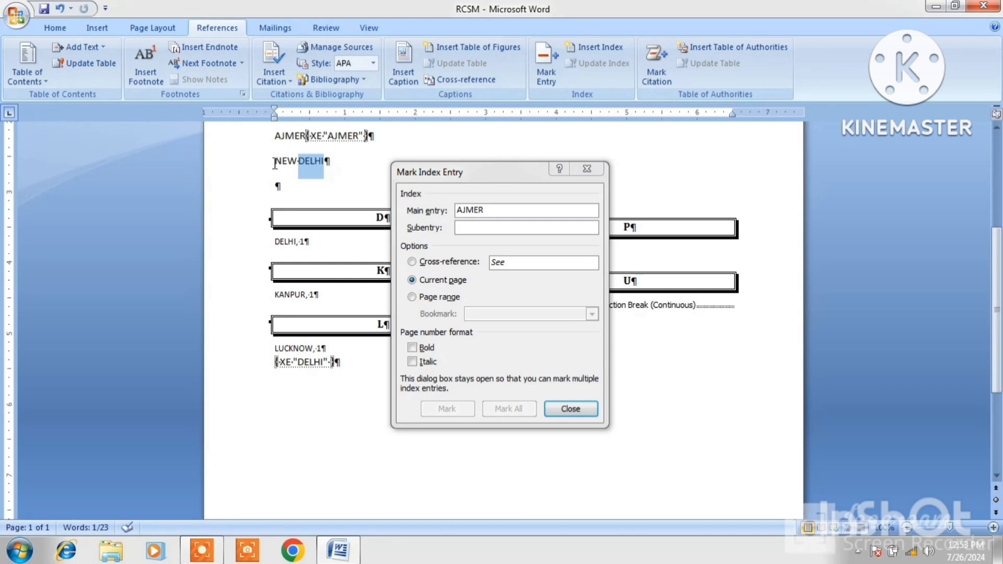
left_click_drag(275, 163, 331, 161)
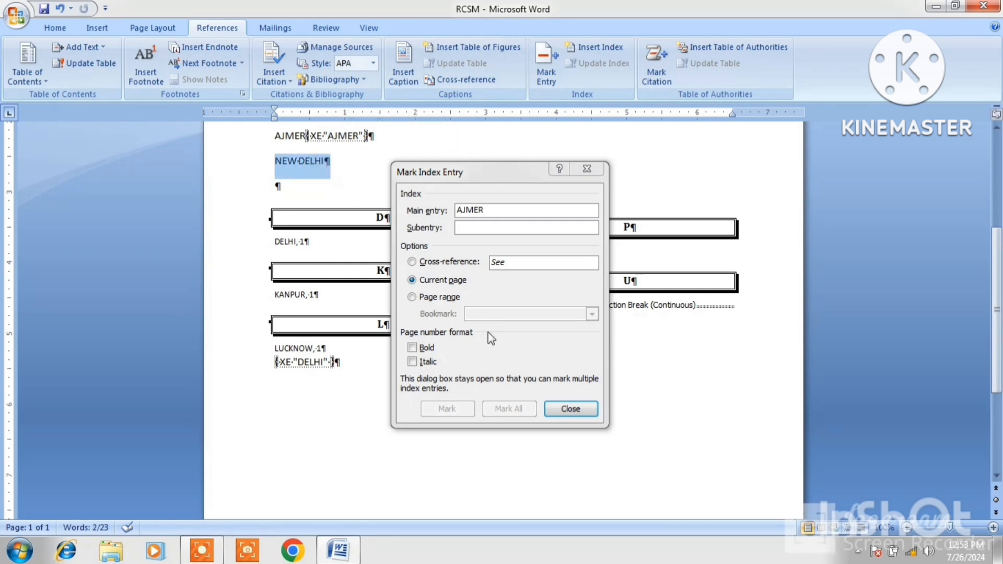
left_click(494, 347)
left_click(455, 409)
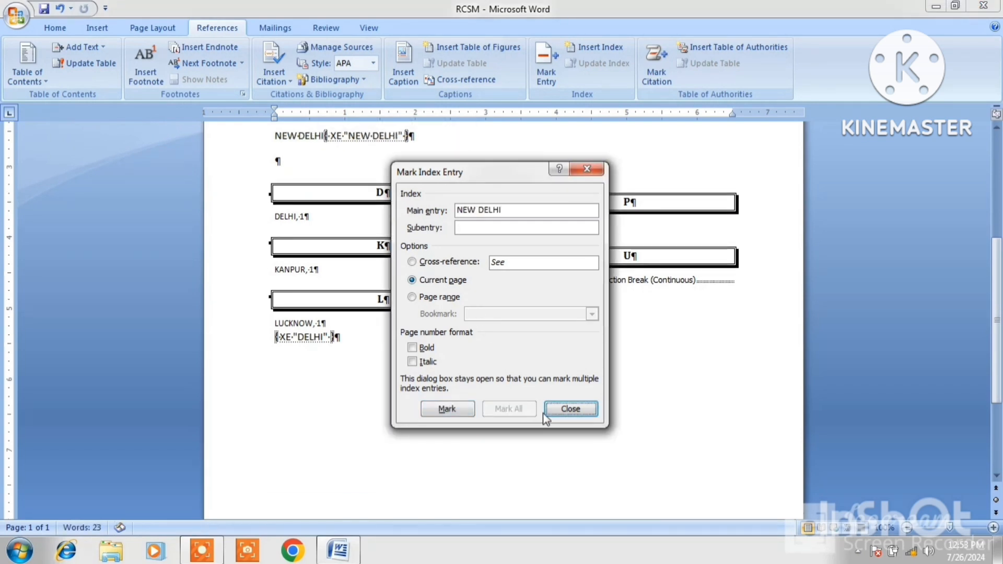
left_click(563, 411)
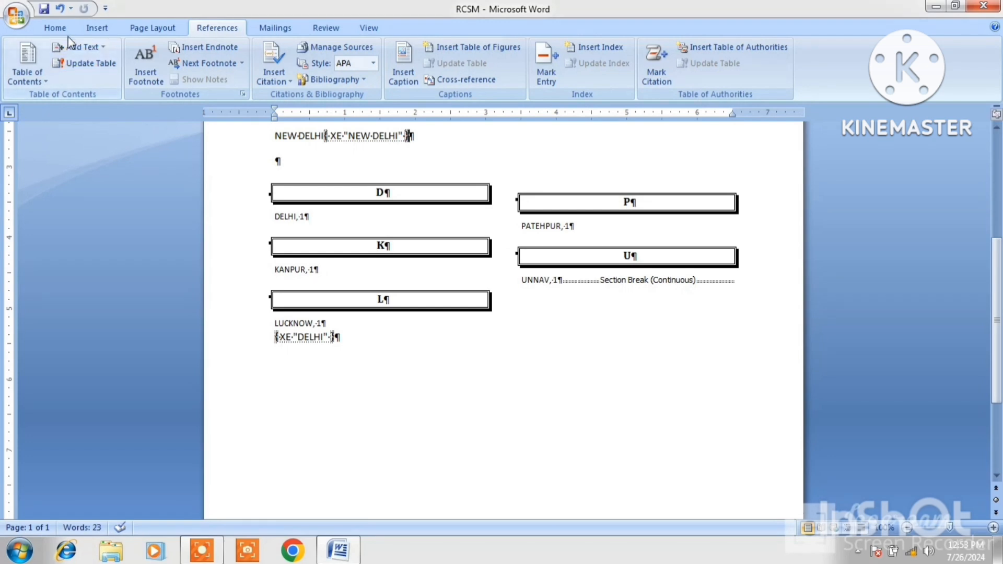
left_click(55, 29)
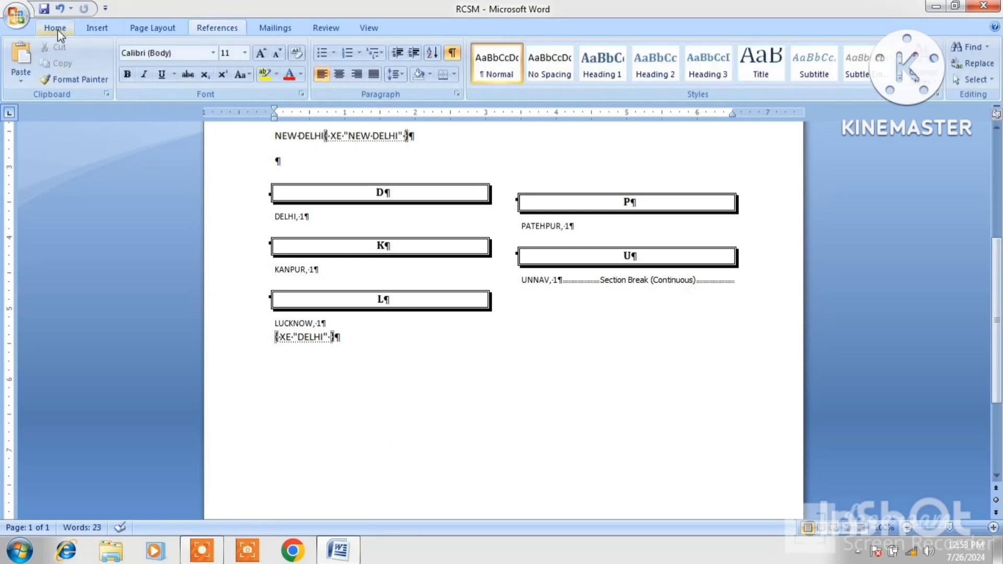
left_click(453, 54)
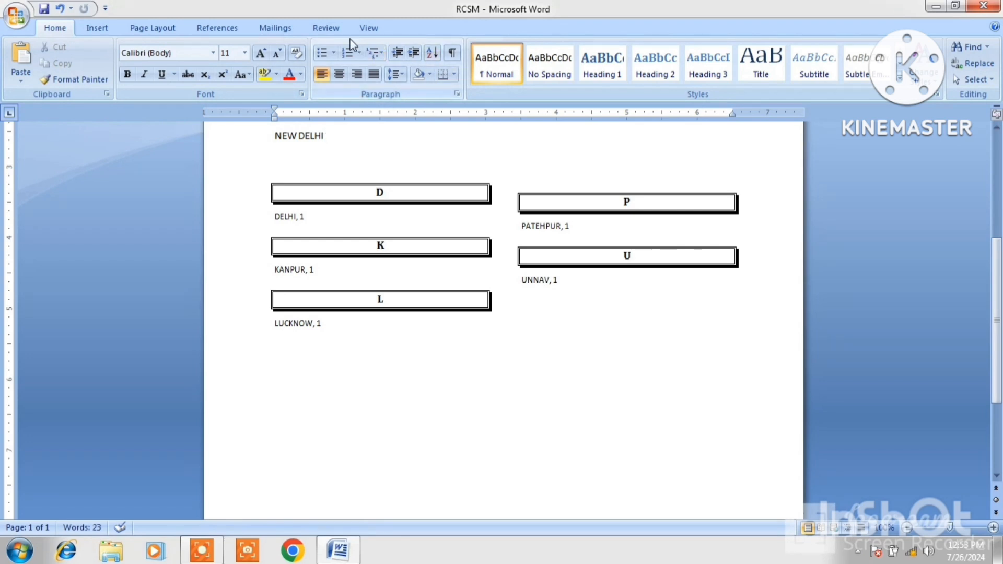
- Insert the index again in the Fancy format, replacing the existing one
left_click(224, 29)
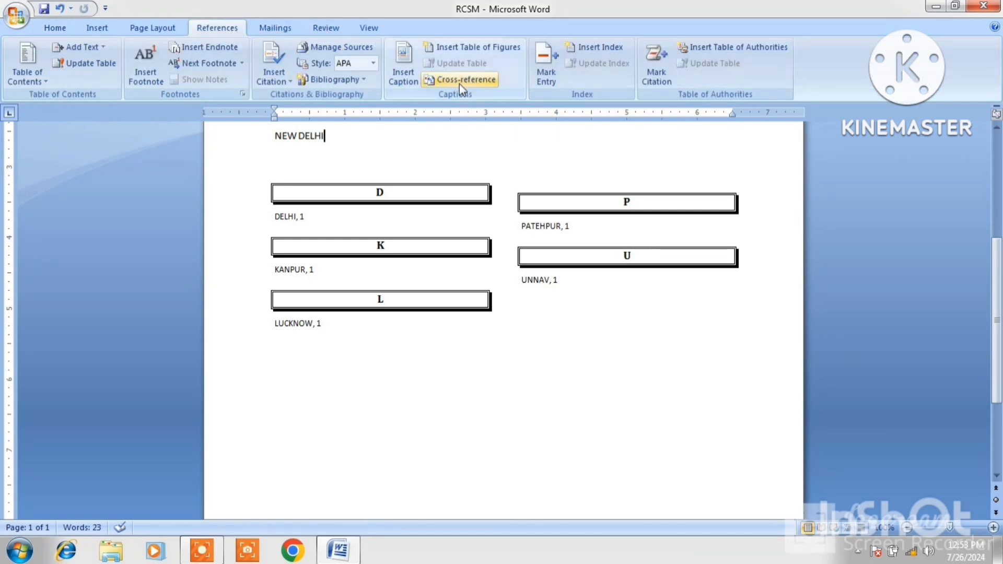
left_click(600, 48)
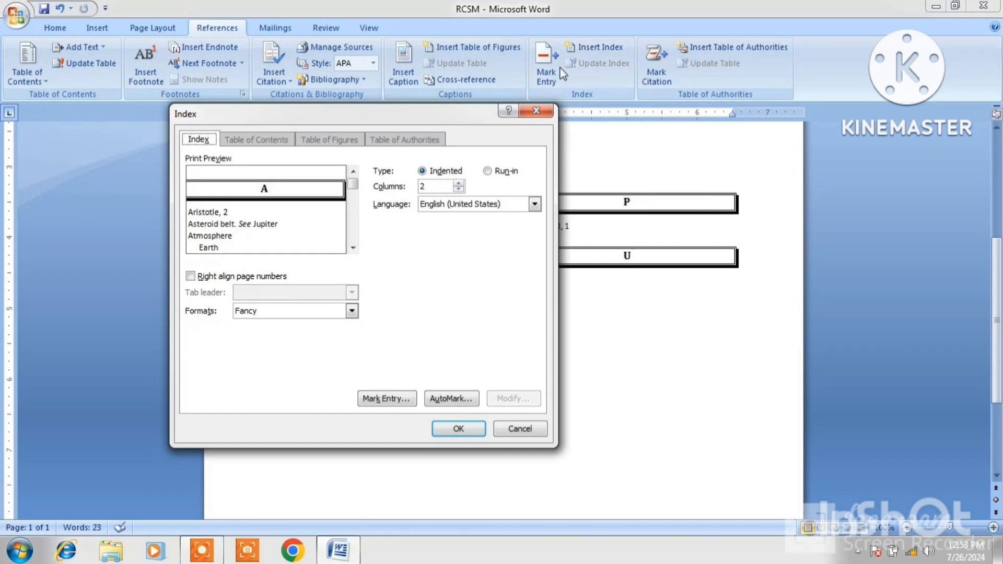
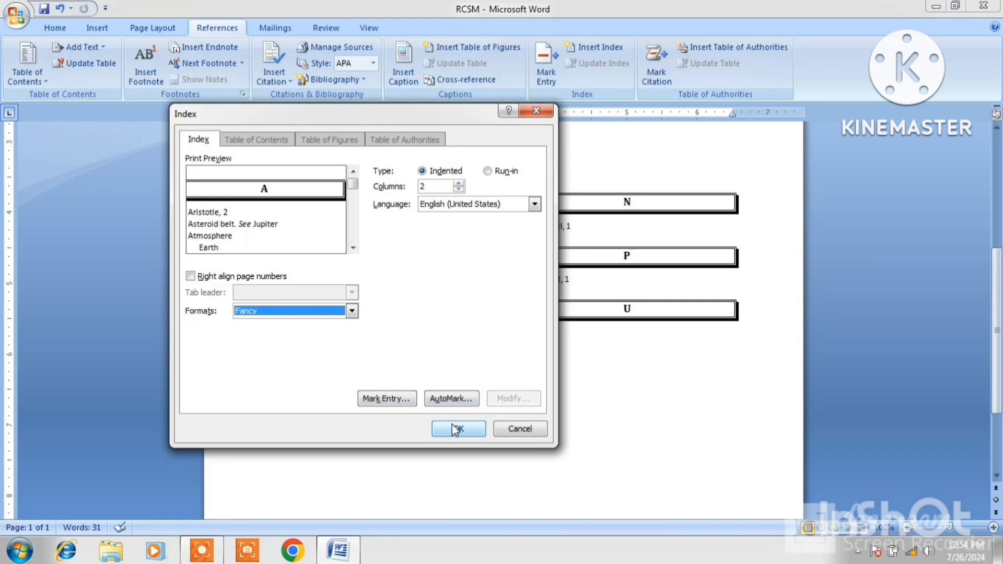
left_click(456, 429)
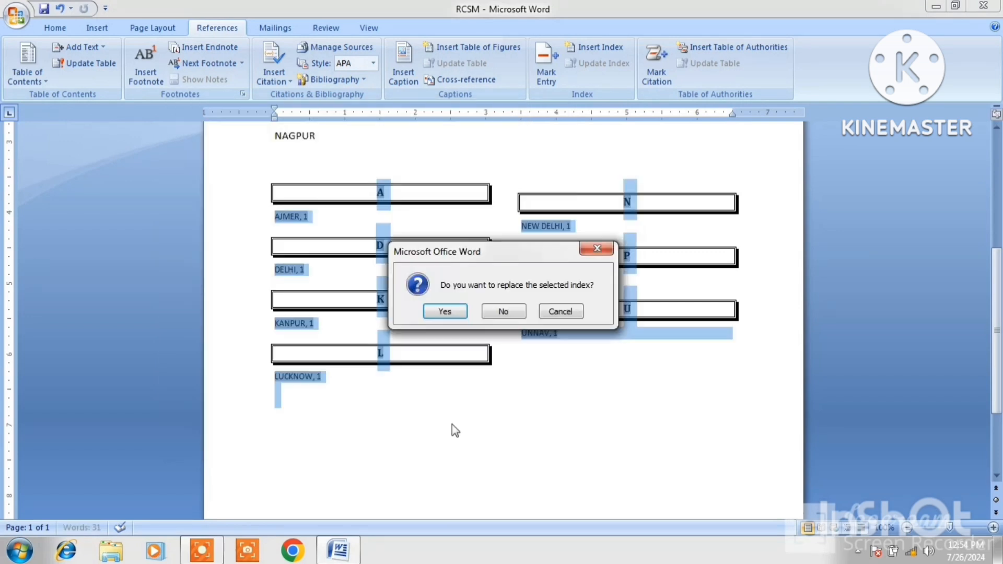
left_click(444, 312)
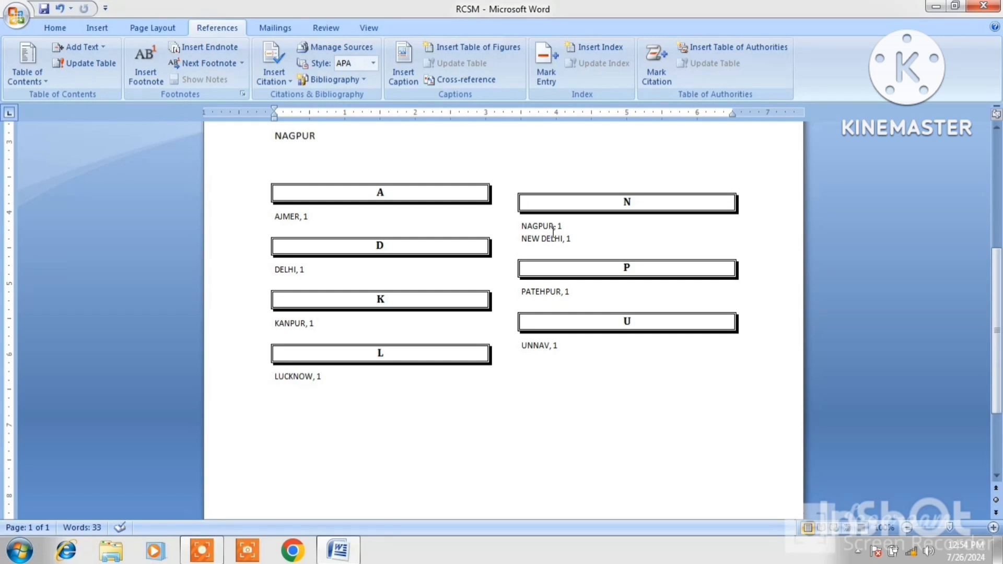
- Select a place inside the city index and update the index
left_click(505, 245)
left_click(506, 261)
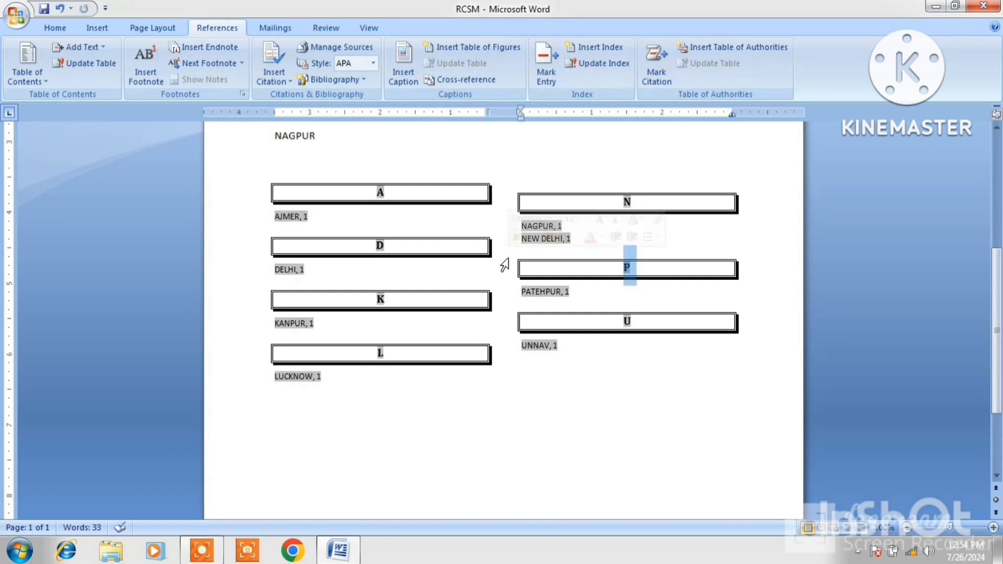
left_click(606, 65)
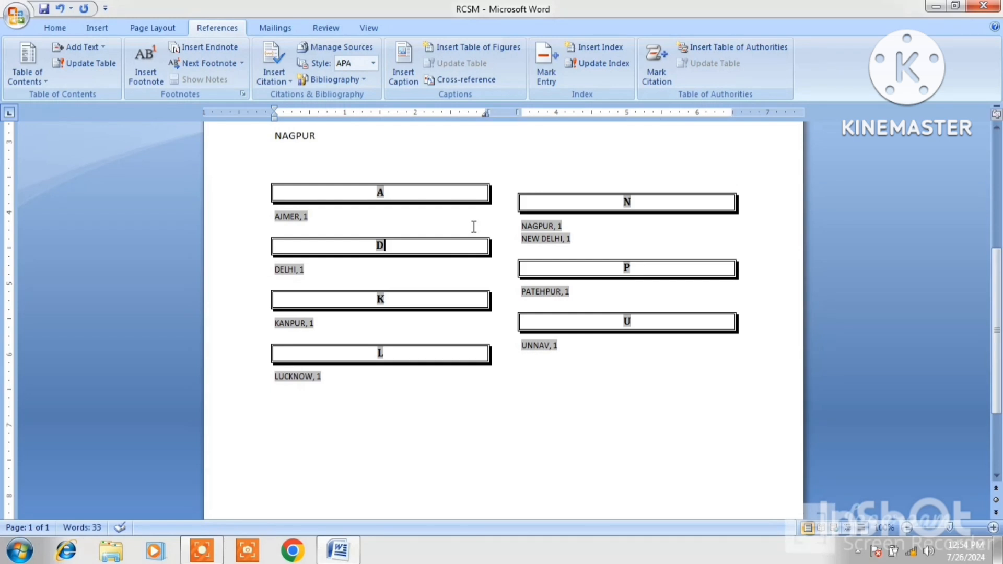
left_click(598, 64)
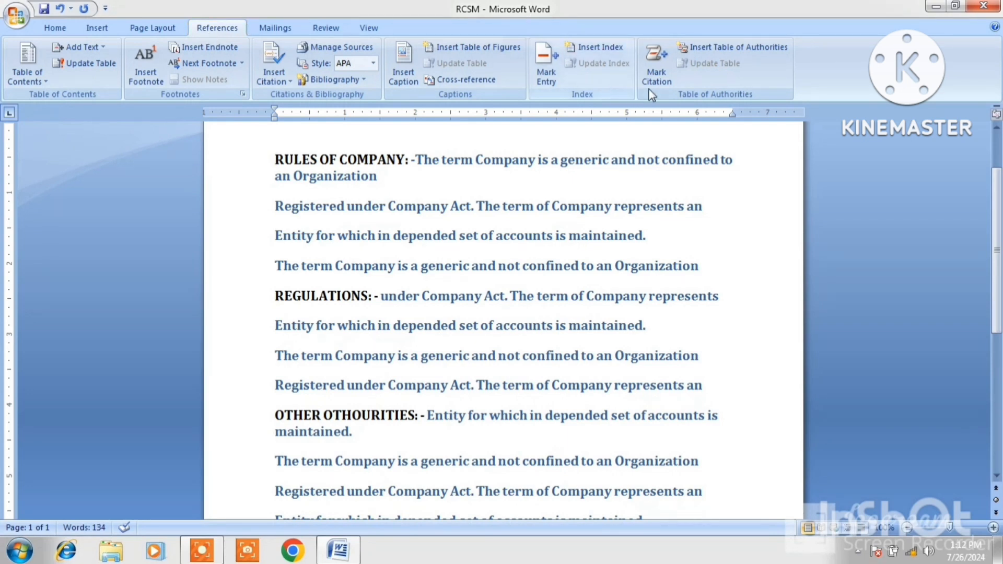
- Mark the heading text "RULES OF COMPANY:" as a citation in the Rules category
left_click(661, 81)
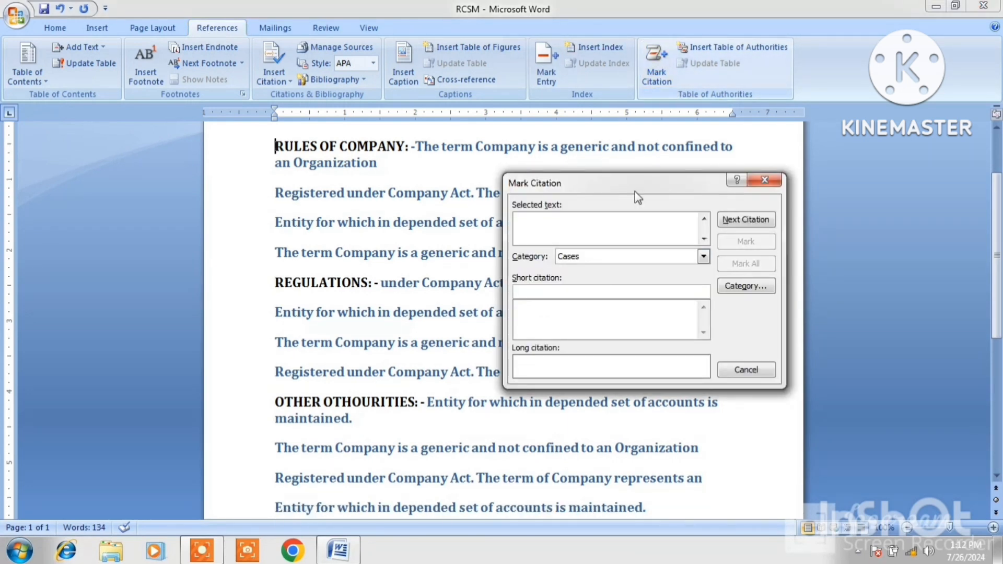
left_click(405, 146)
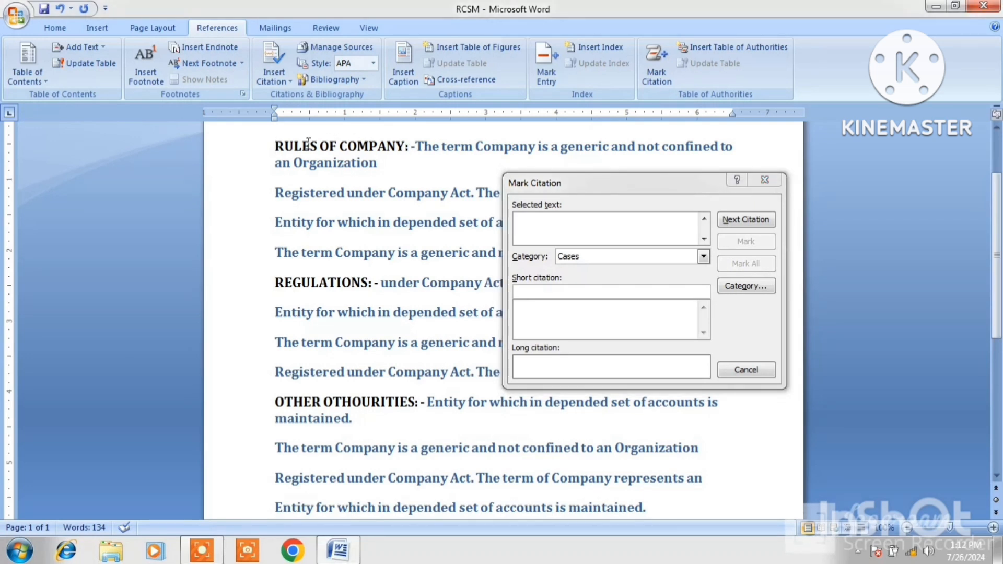
left_click_drag(274, 148, 409, 149)
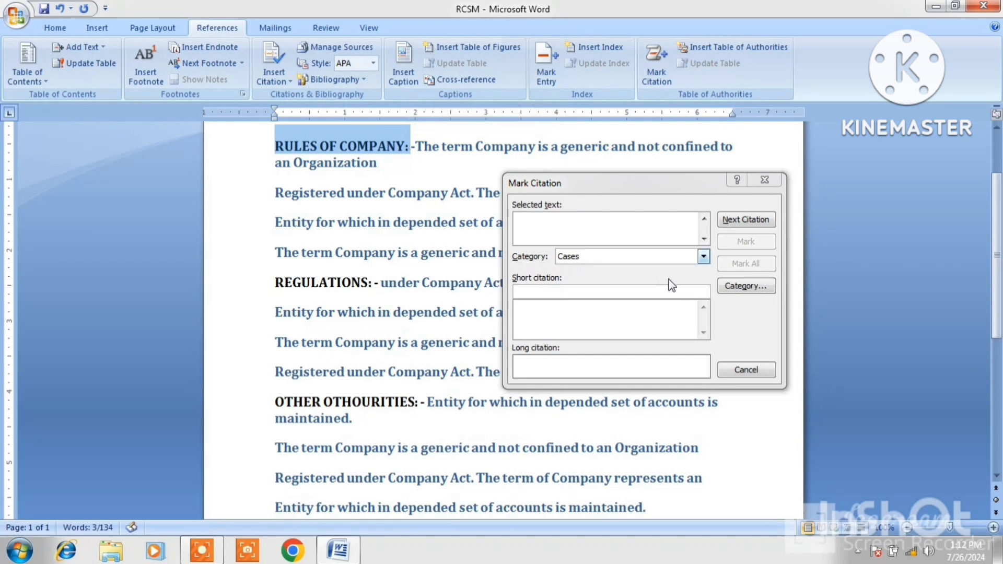
left_click(703, 257)
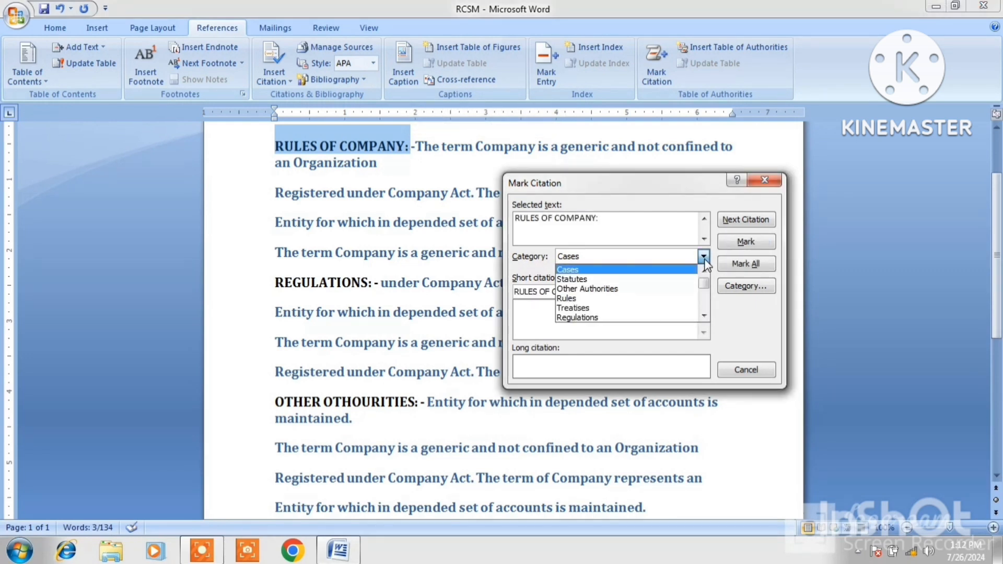
left_click(581, 300)
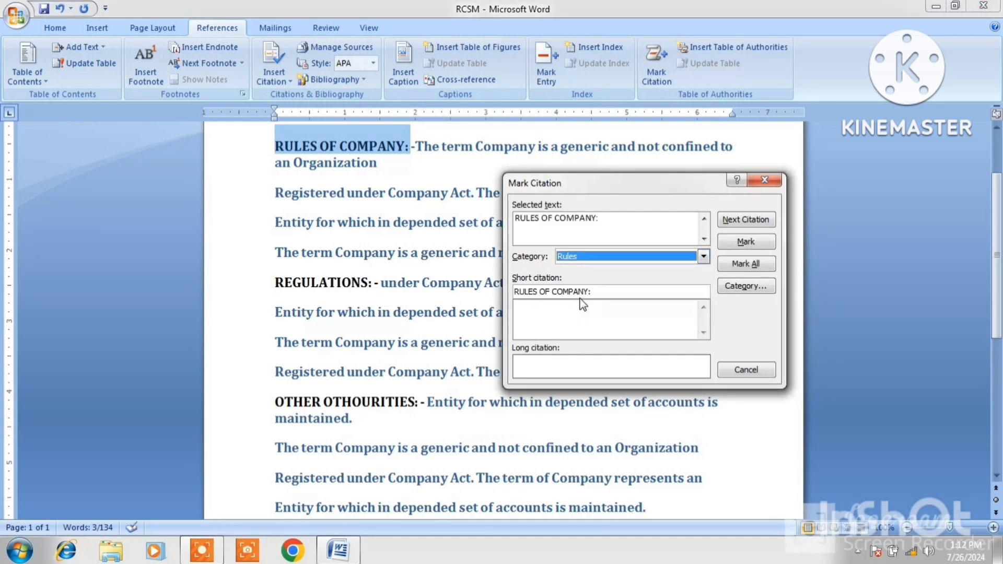
left_click(745, 242)
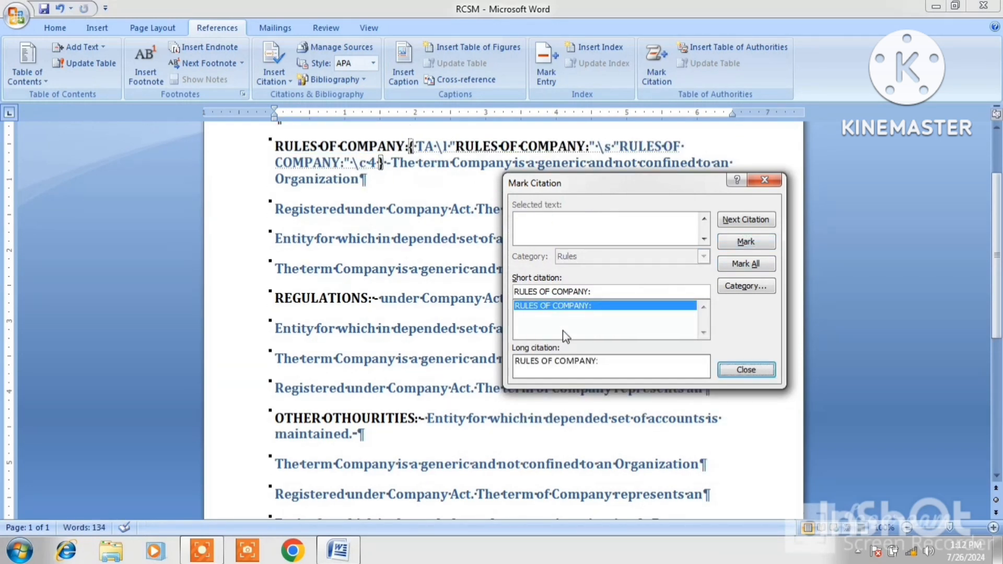
- Mark the heading text "REGULATIONS:" as a citation in the Regulations category
left_click(374, 299)
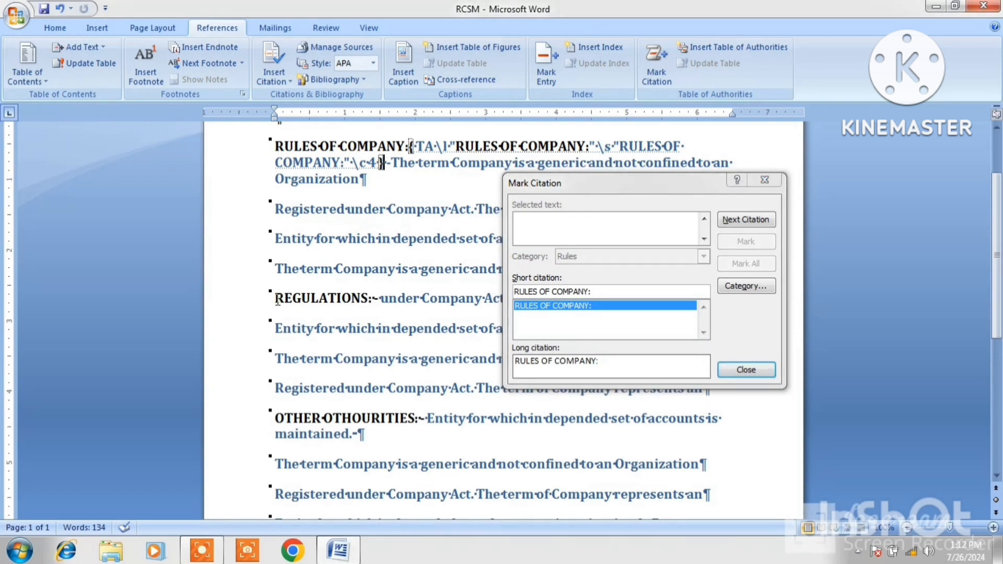
left_click_drag(276, 299, 375, 309)
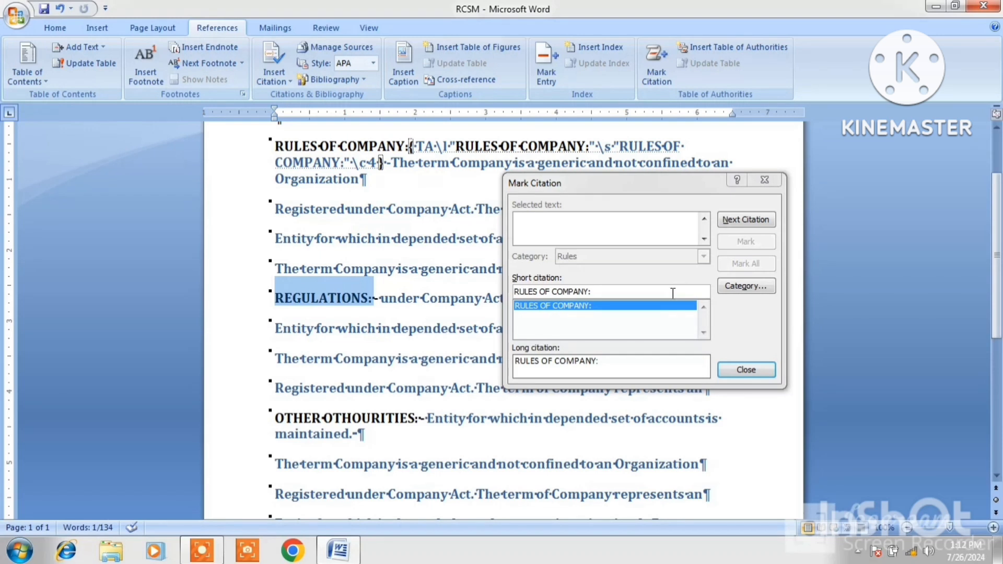
left_click(662, 261)
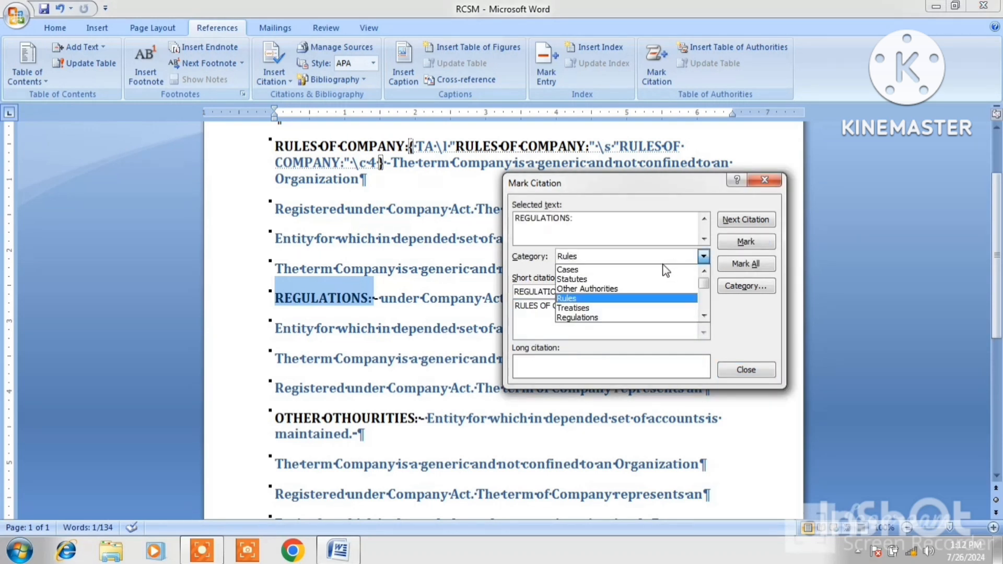
left_click(592, 318)
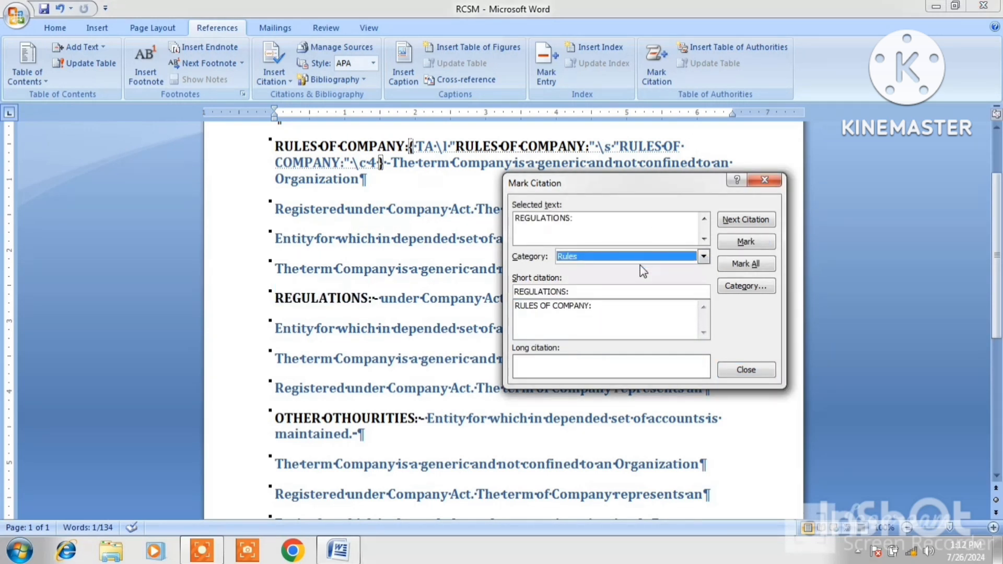
left_click(703, 256)
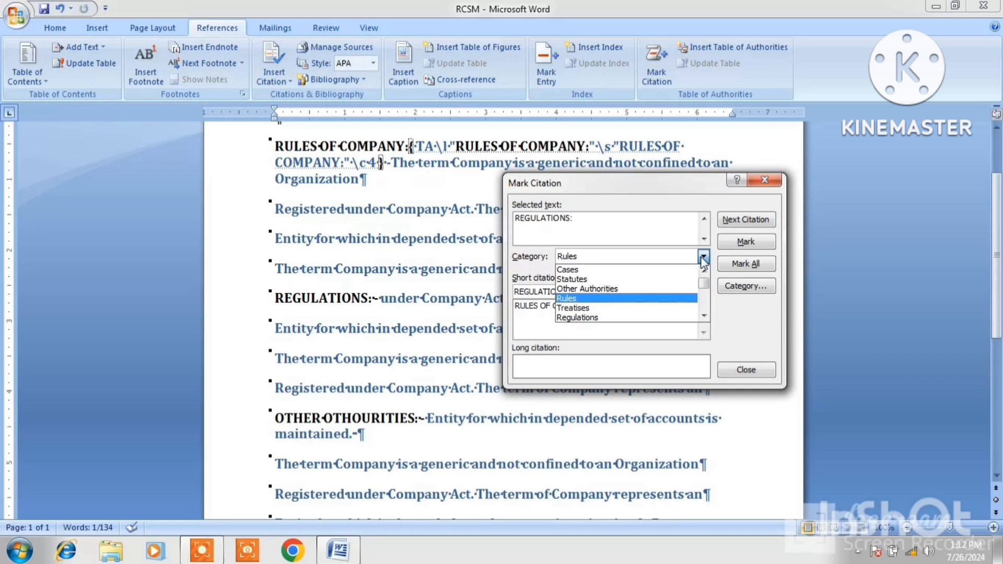
left_click(594, 318)
left_click(736, 244)
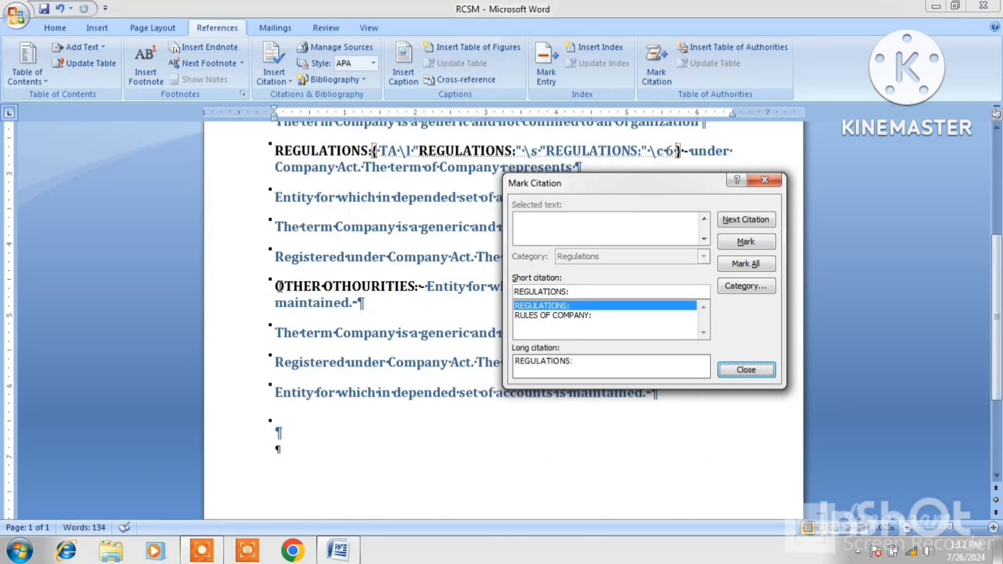
- Mark "OTHER OTHOURITIES" as a citation in the Other Authorities category, and hide the paragraph marks and field codes
left_click(279, 287)
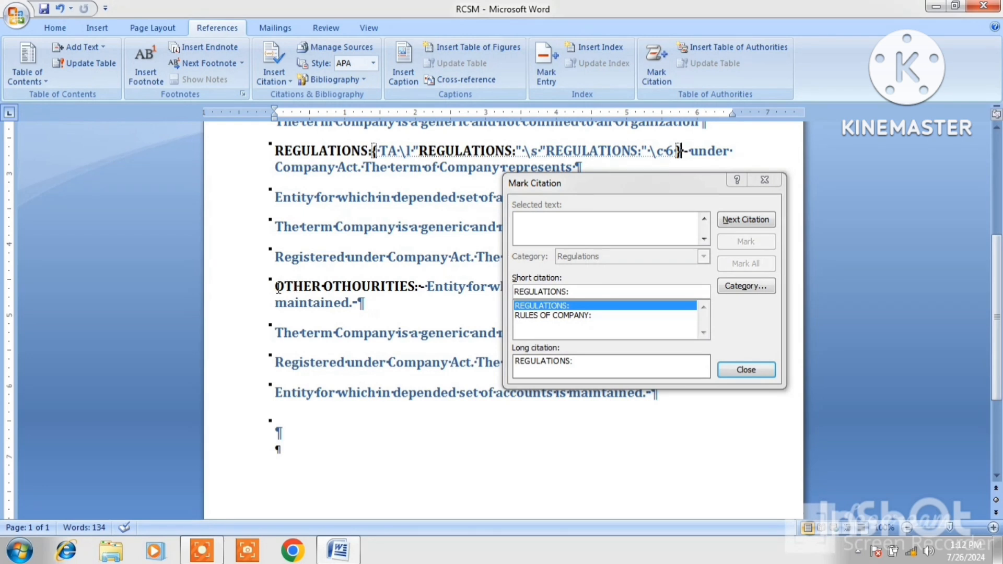
left_click_drag(275, 287, 412, 279)
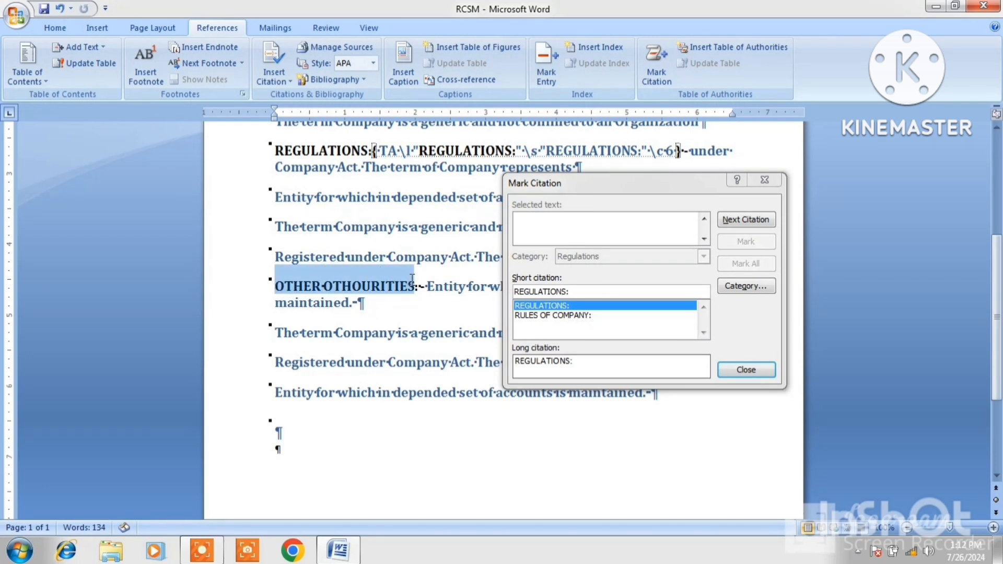
left_click(684, 261)
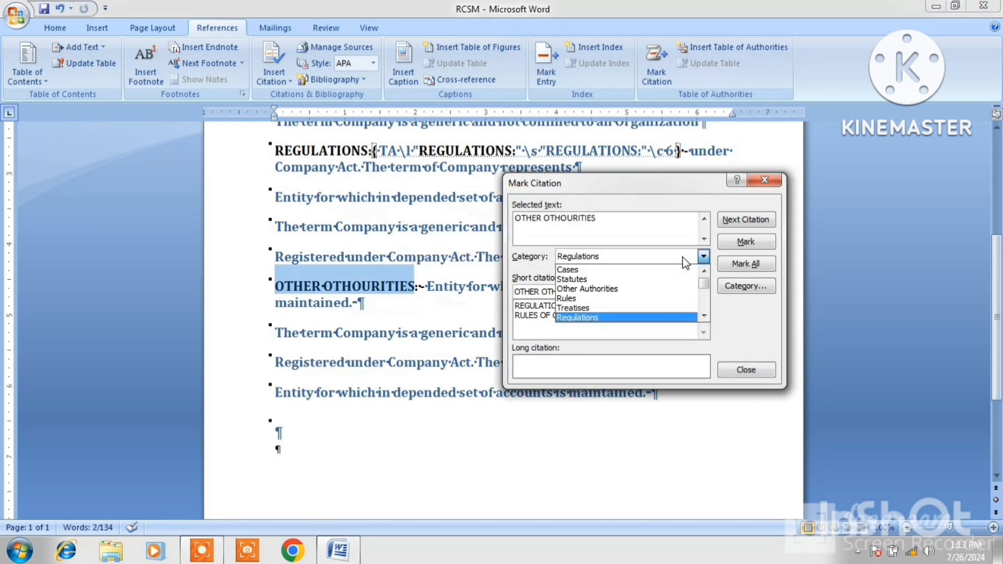
left_click(620, 288)
left_click(738, 244)
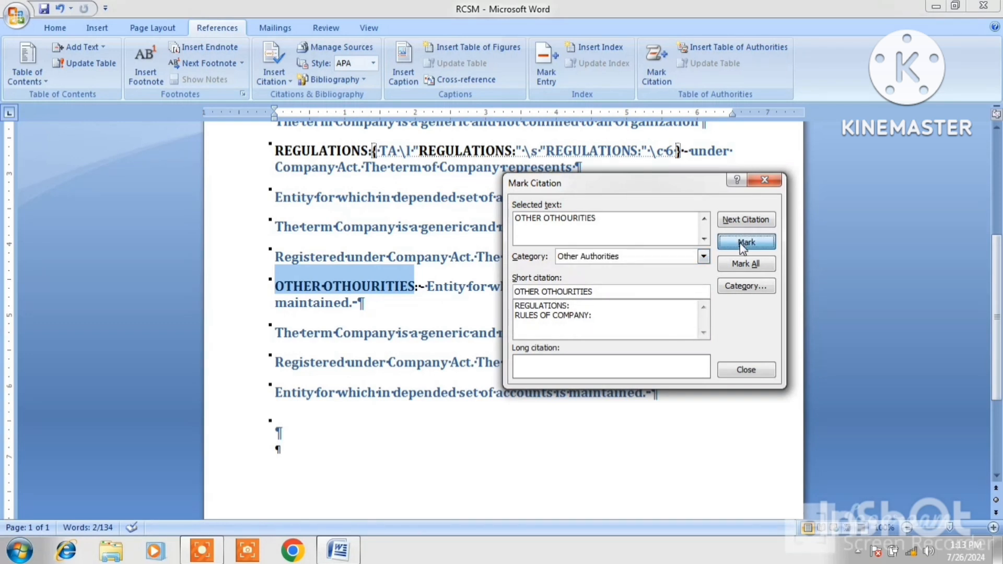
left_click(746, 370)
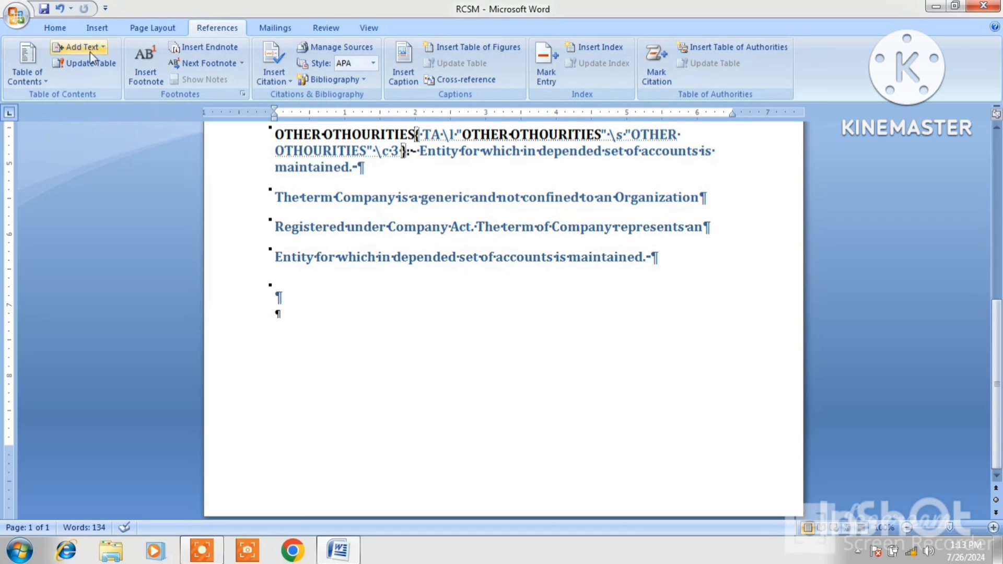
left_click(56, 30)
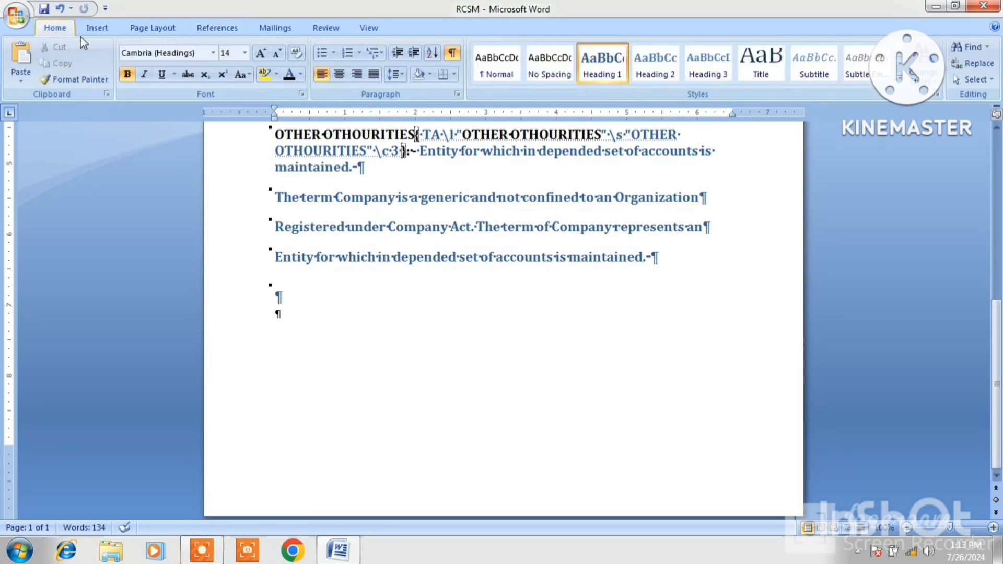
left_click(452, 54)
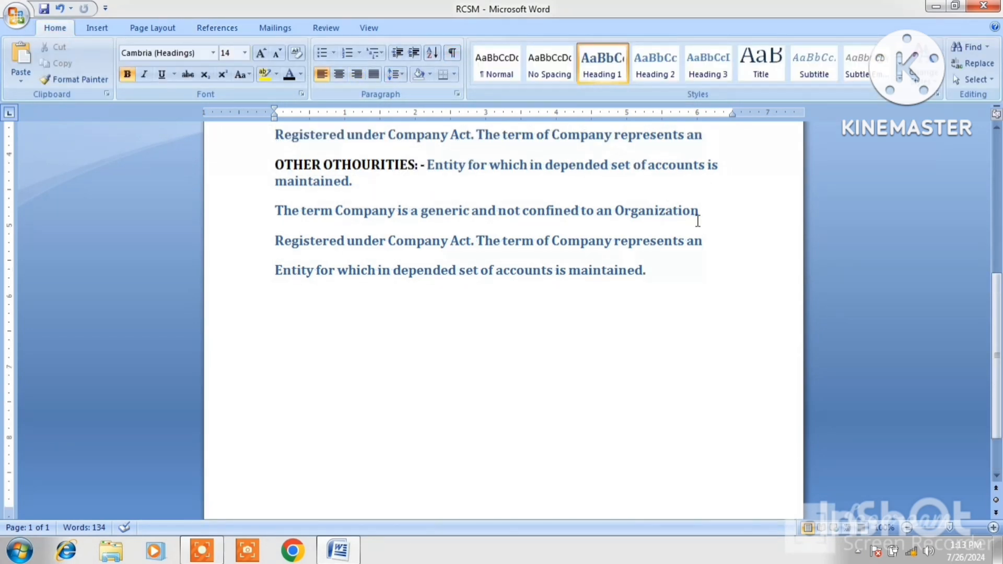
- Insert a run of blank lines at the very start of the document, above the RULES OF COMPANY paragraph
left_click(996, 140)
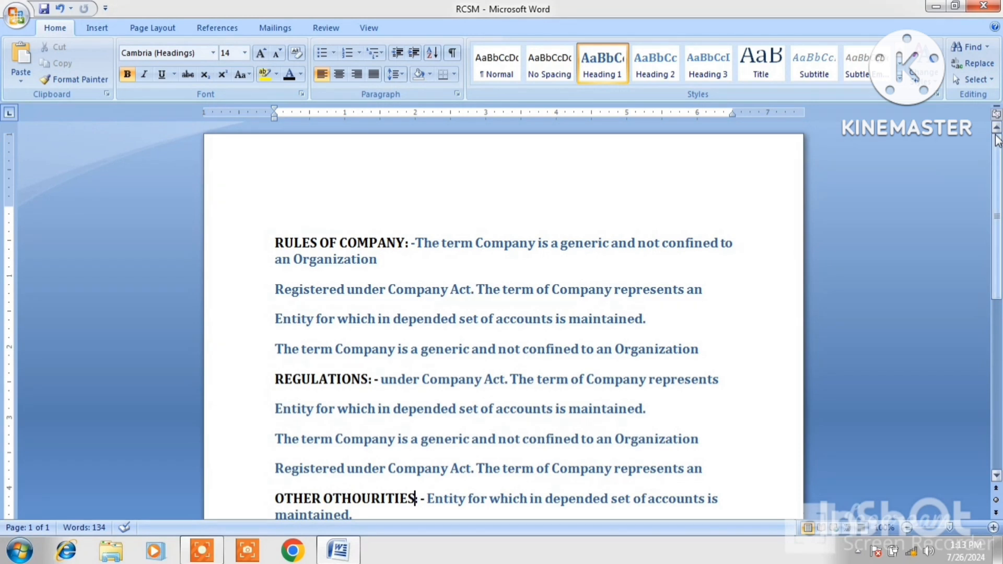
left_click(273, 183)
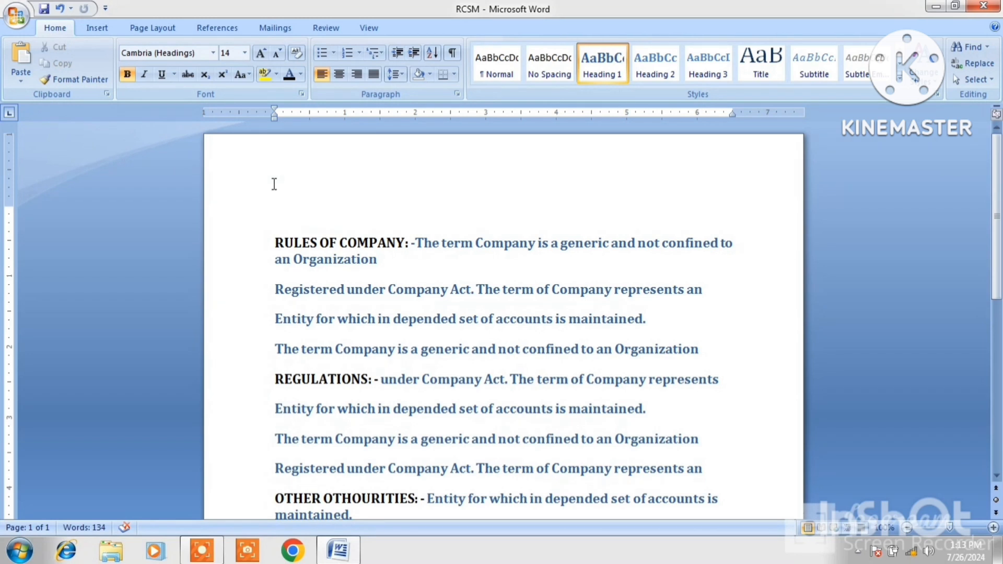
key("Return")
key("Return")
key("Return")
key("Return")
key("Return")
key("Return")
key("Return")
key("Return")
key("Return")
key("Return")
key("Return")
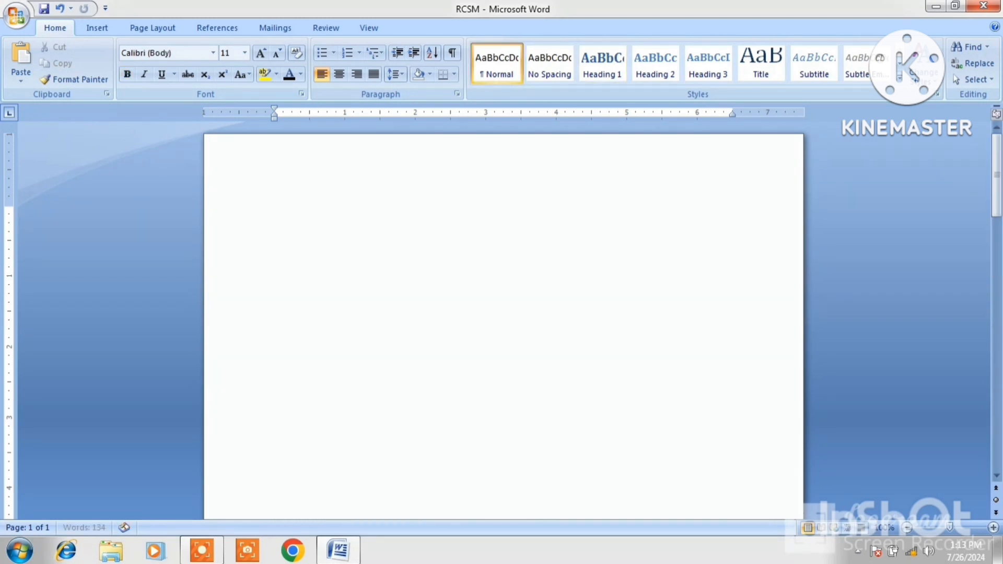
- Set up a table of authorities at the top of the first page, choosing the underline tab leader and the Classic format
left_click(273, 178)
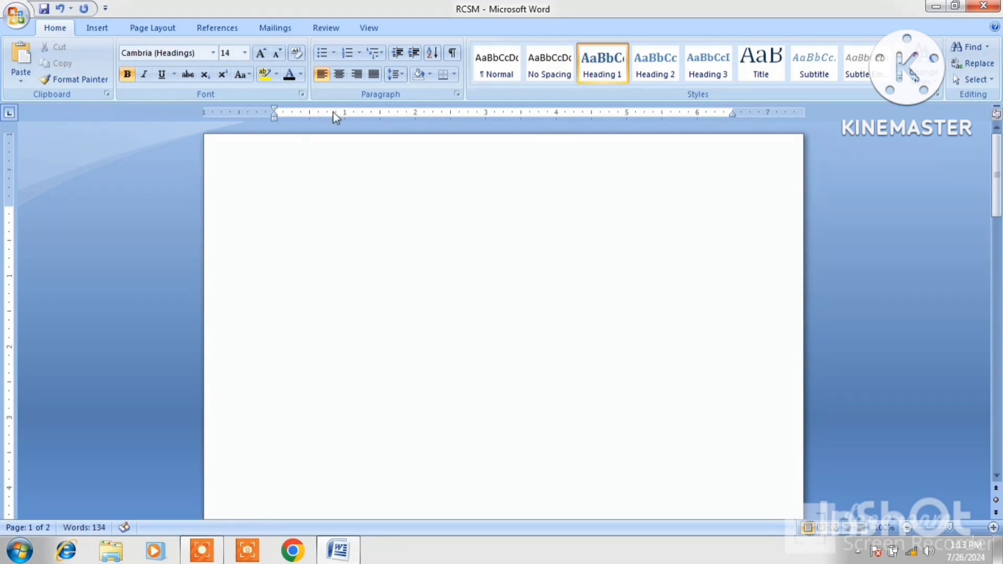
left_click(217, 29)
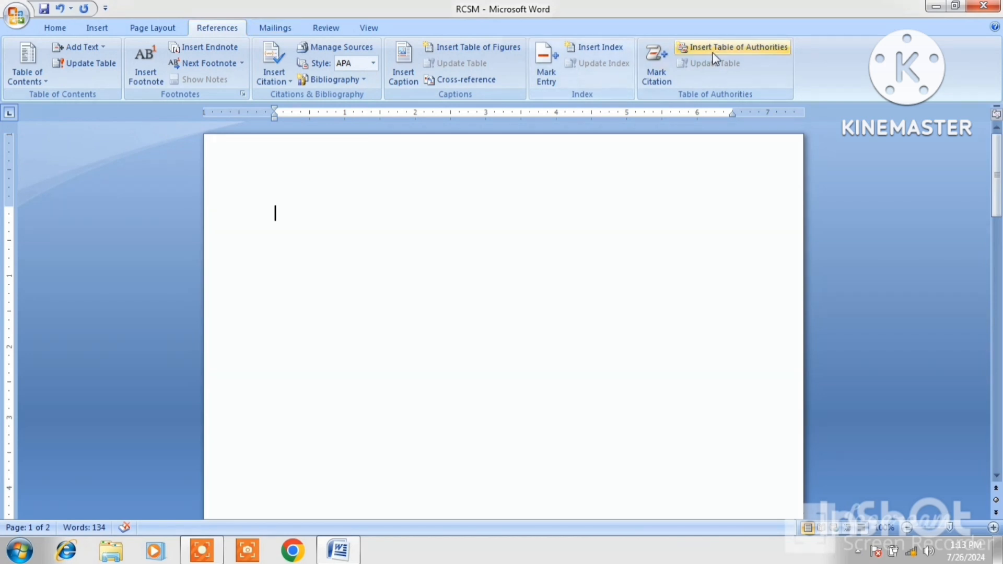
left_click(738, 49)
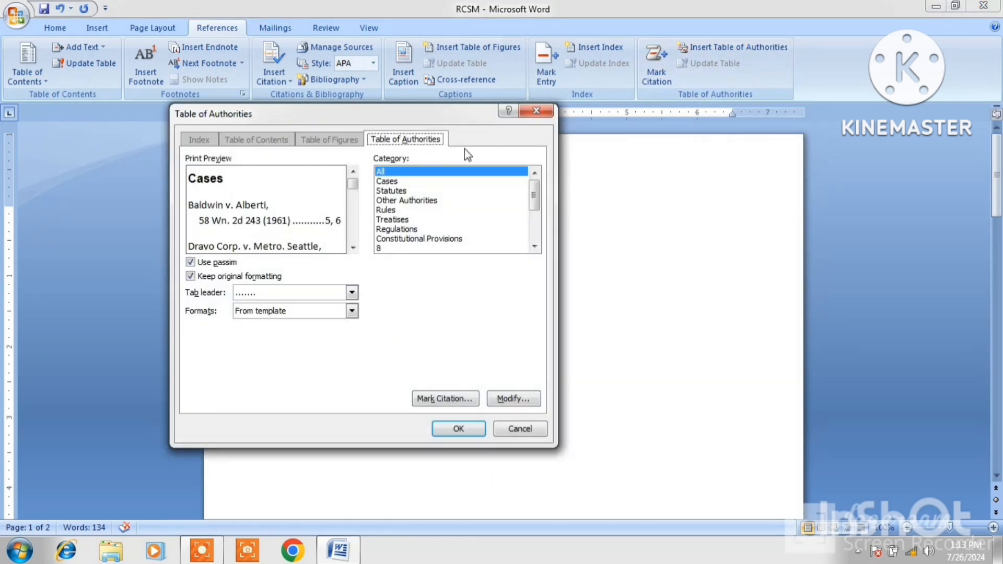
left_click(351, 292)
left_click(267, 337)
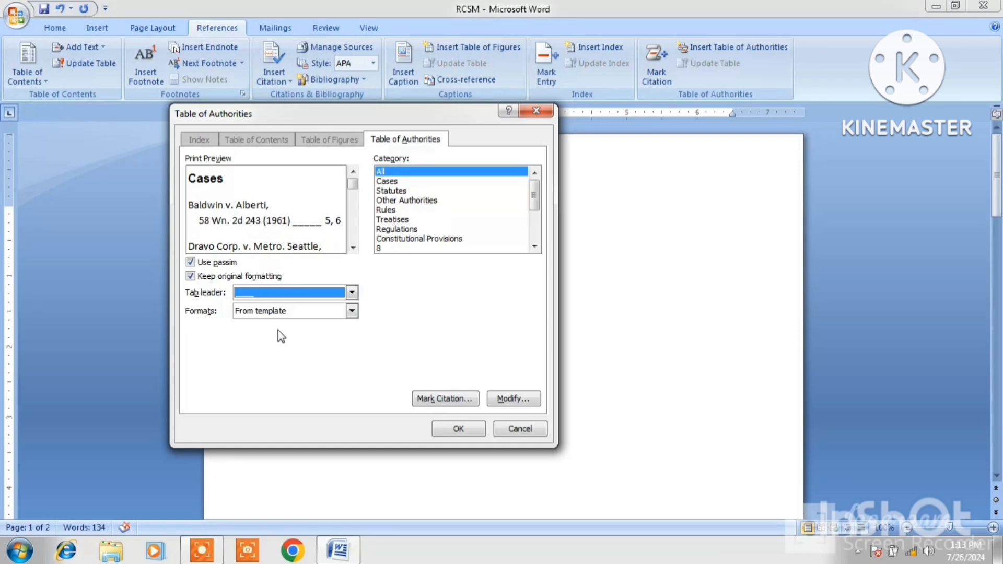
left_click(351, 311)
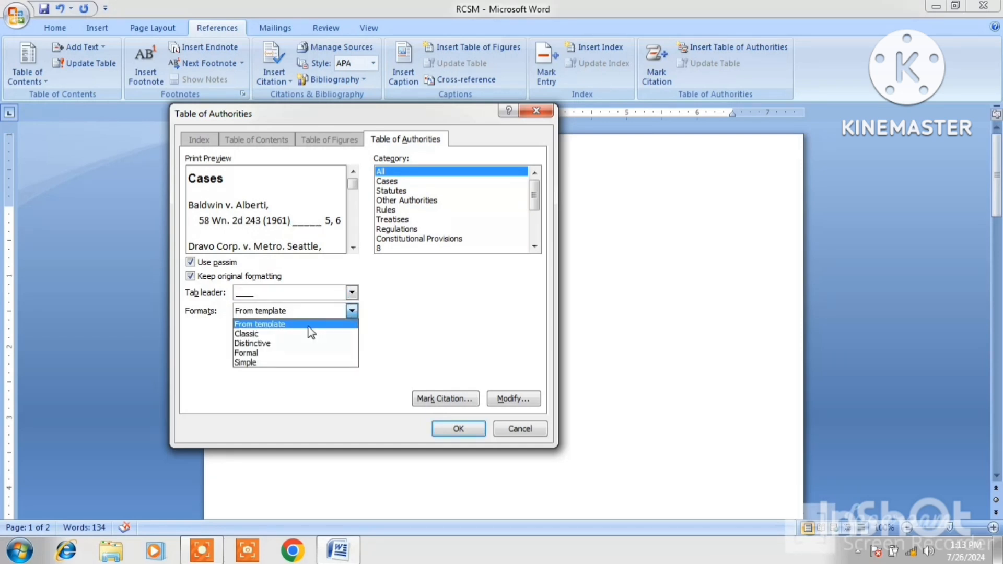
left_click(265, 334)
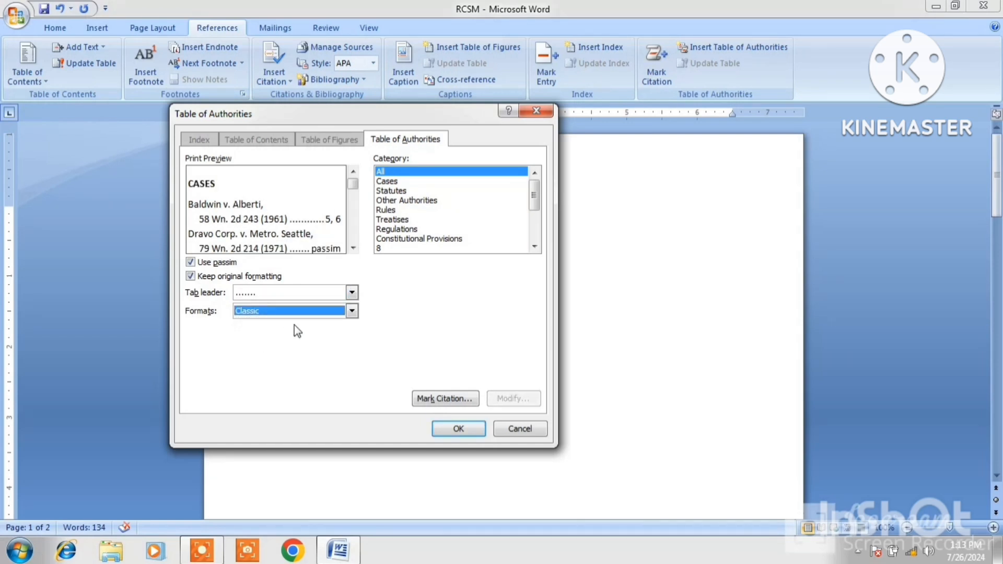
left_click(351, 310)
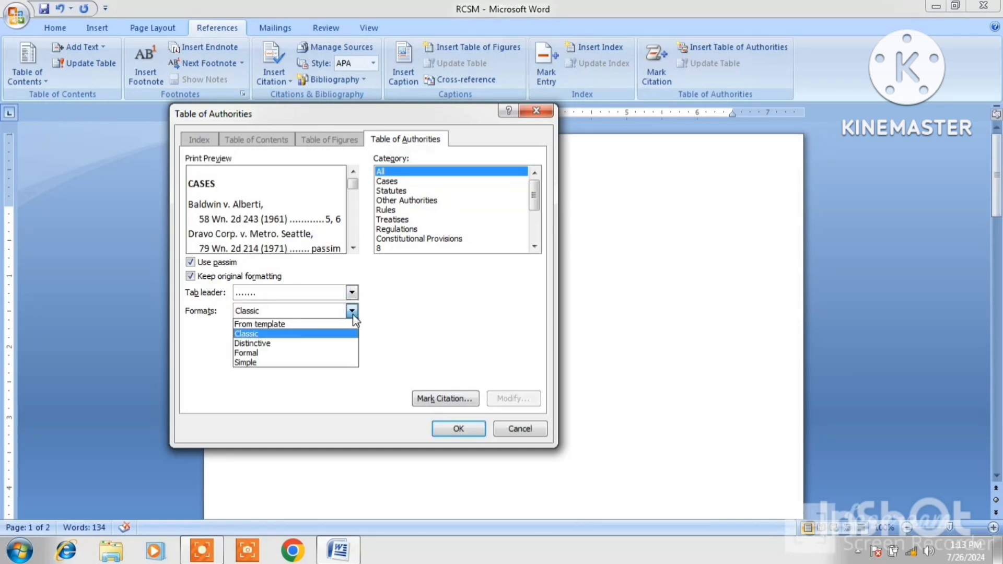
- Try the Distinctive and Simple formats for the table of authorities
left_click(267, 345)
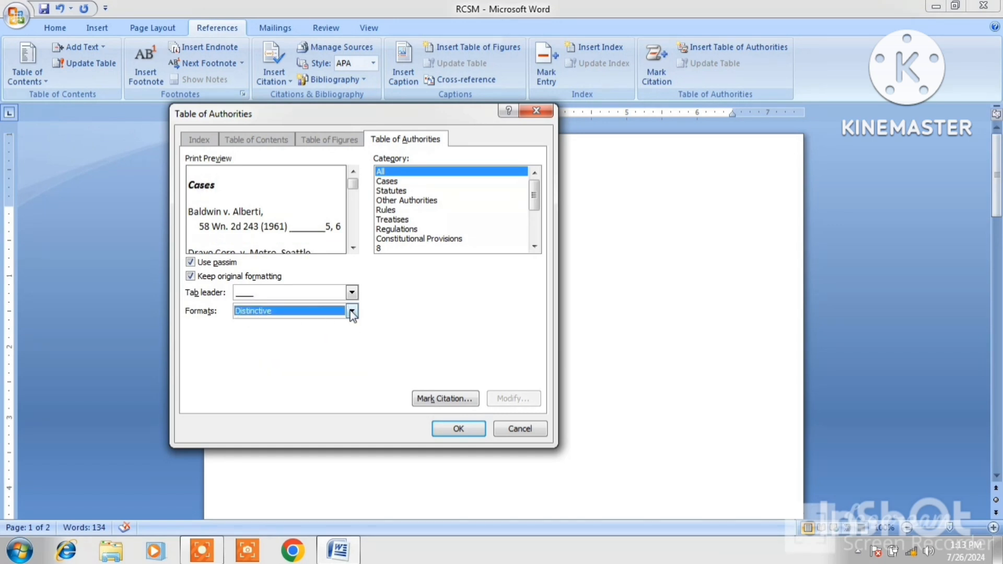
left_click(351, 311)
left_click(271, 362)
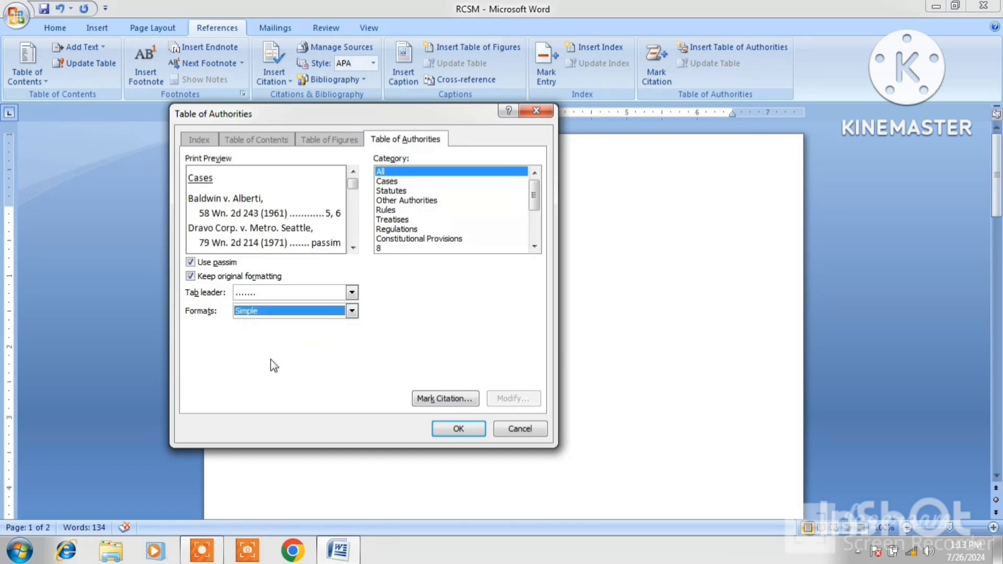
- Set the table of authorities to the Formal format and insert it on the first page
left_click(352, 311)
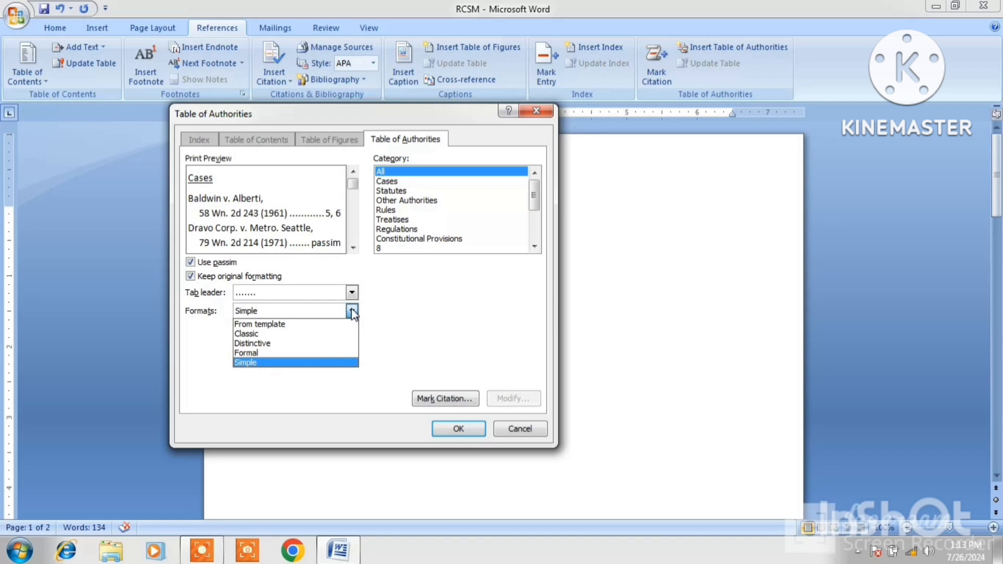
left_click(261, 353)
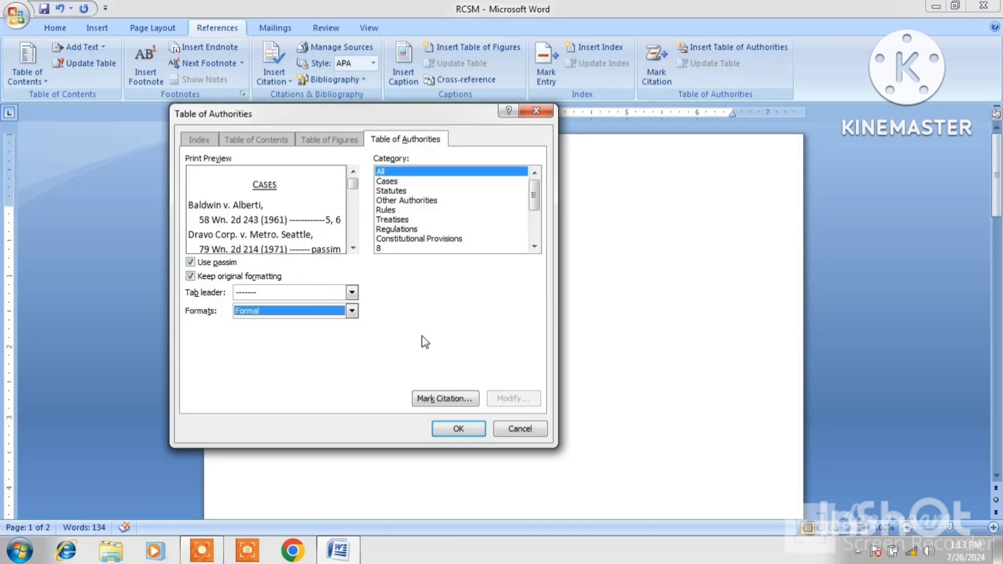
left_click(465, 428)
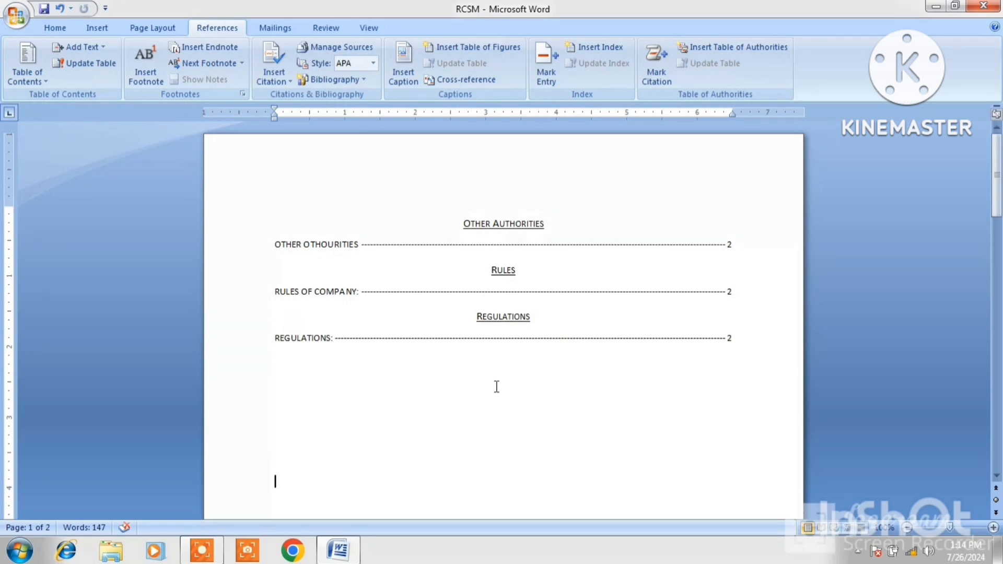
- Mark the word "term" below the OTHER OTHOURITIES paragraph as a citation in the Rules category, and hide the formatting marks
key("Down")
key("Down")
key("Down")
key("Down")
key("Down")
key("Down")
key("Down")
key("Down")
key("Down")
key("Down")
key("Down")
key("Down")
key("Down")
key("Down")
key("Down")
key("Down")
key("Down")
key("Down")
key("Down")
key("Down")
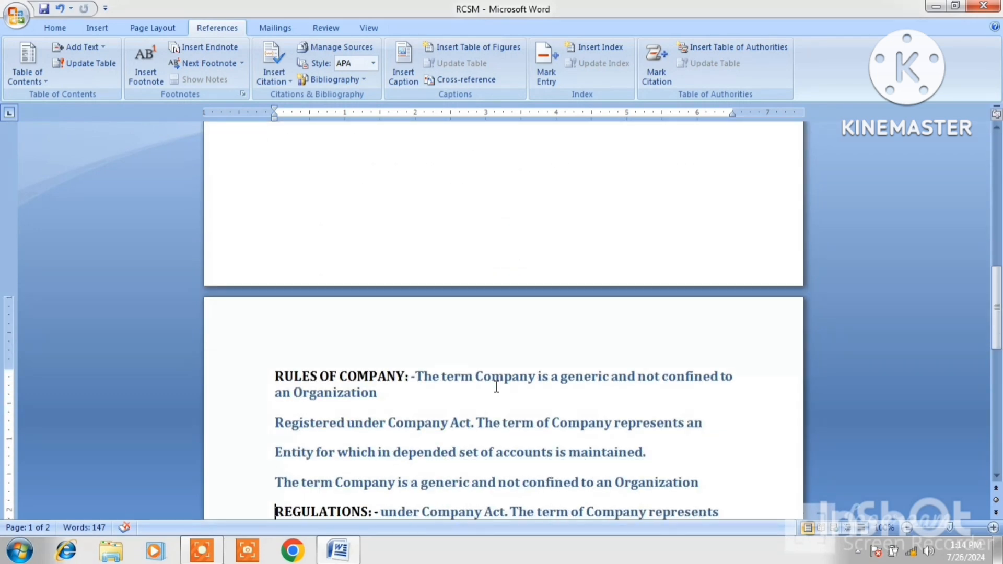
key("Down")
key("Down")
key("Down")
key("Down")
key("Down")
key("Down")
key("Down")
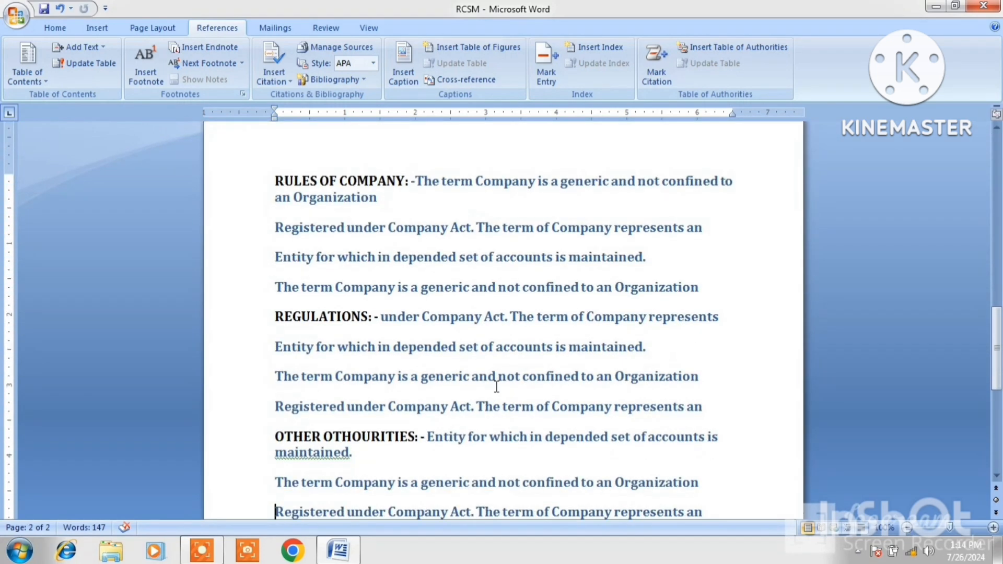
key("Down")
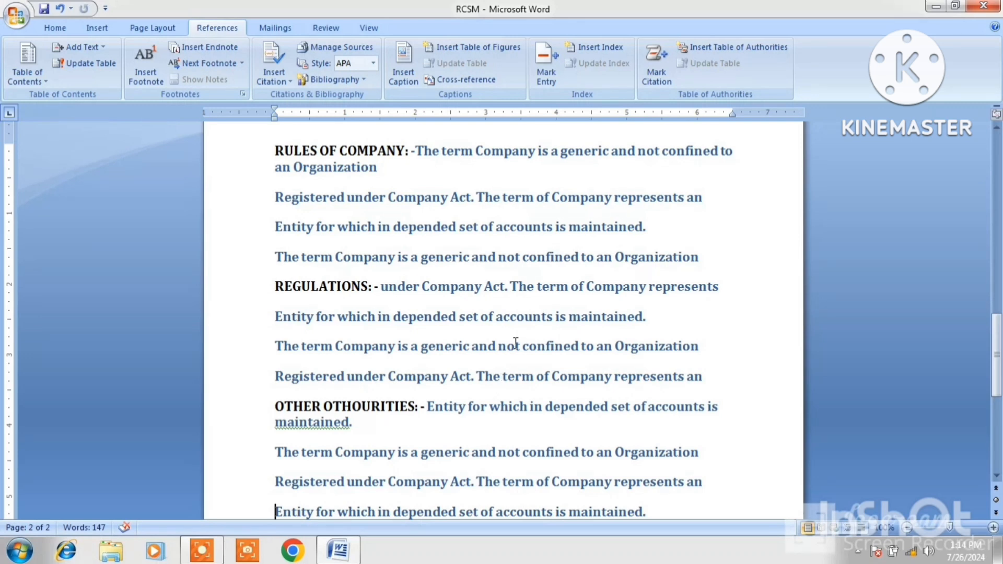
left_click(333, 453)
left_click_drag(333, 453, 301, 451)
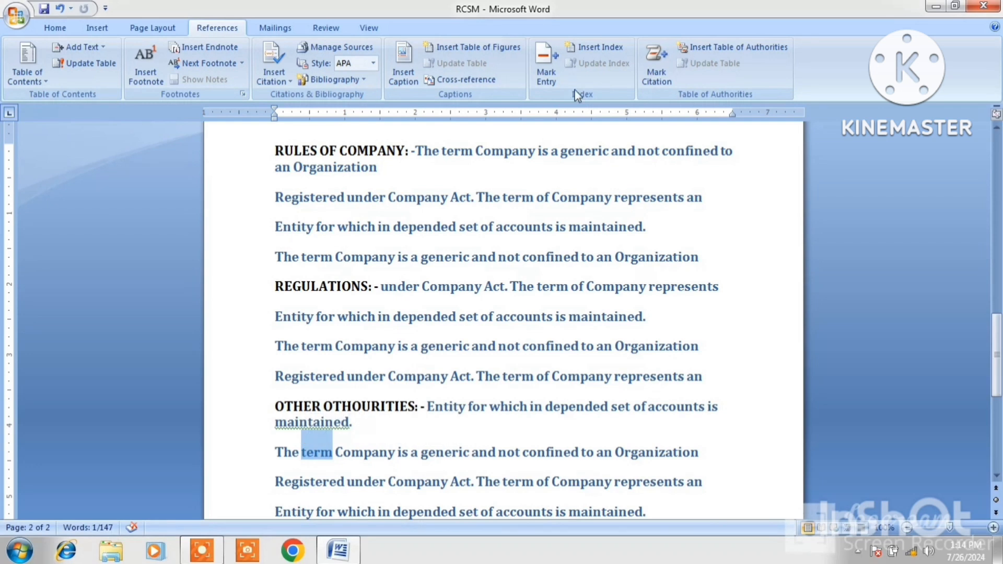
left_click(661, 71)
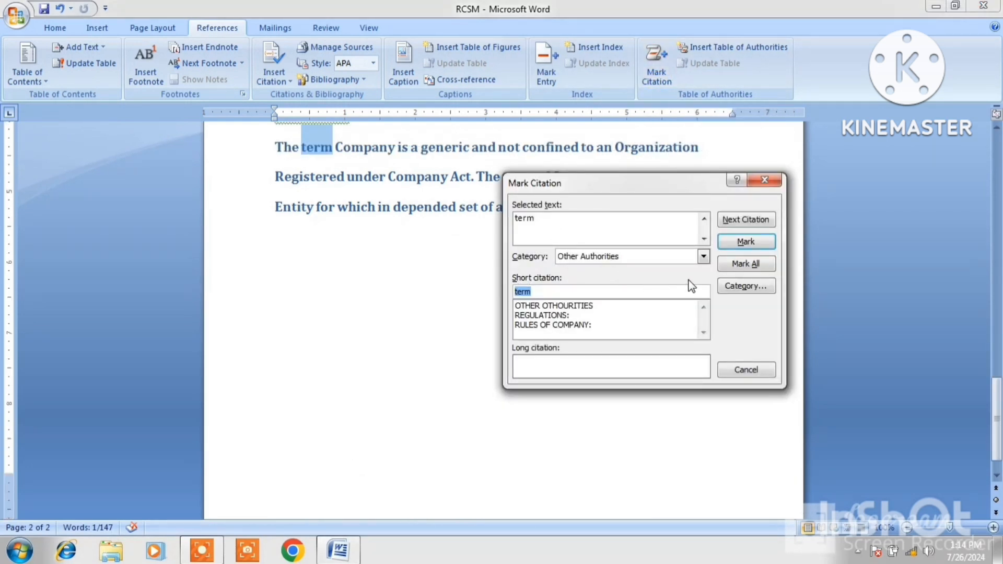
left_click(704, 256)
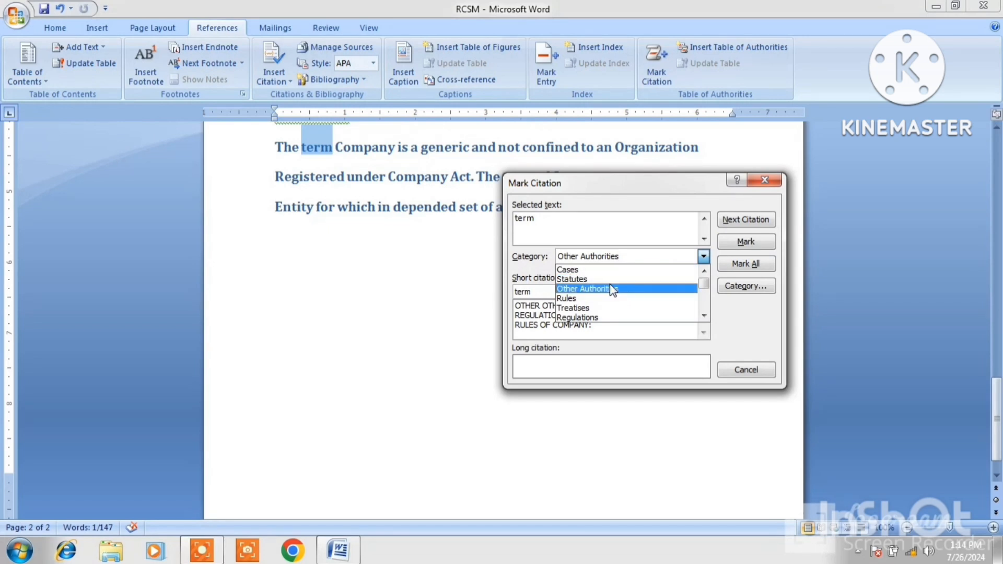
left_click(584, 298)
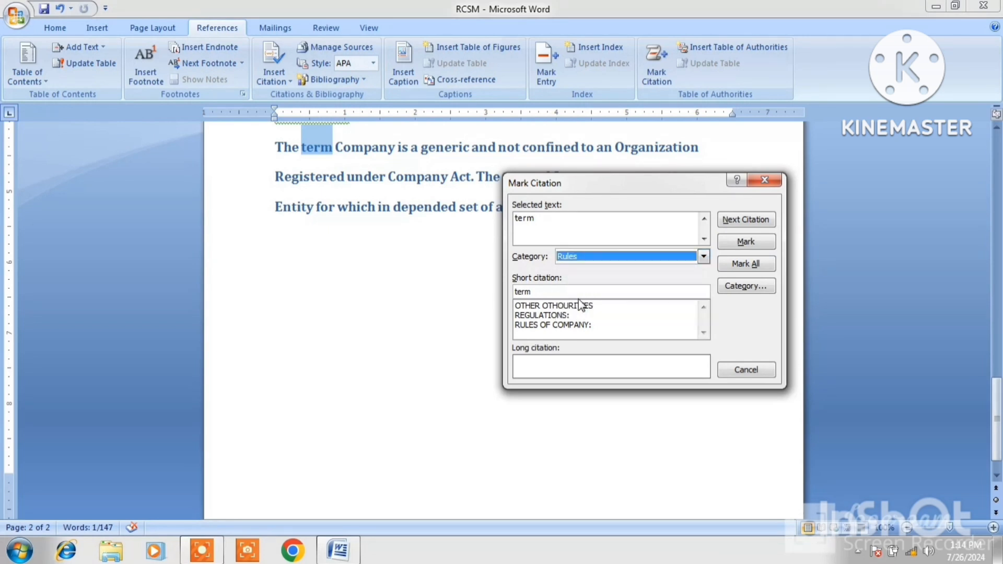
left_click(759, 241)
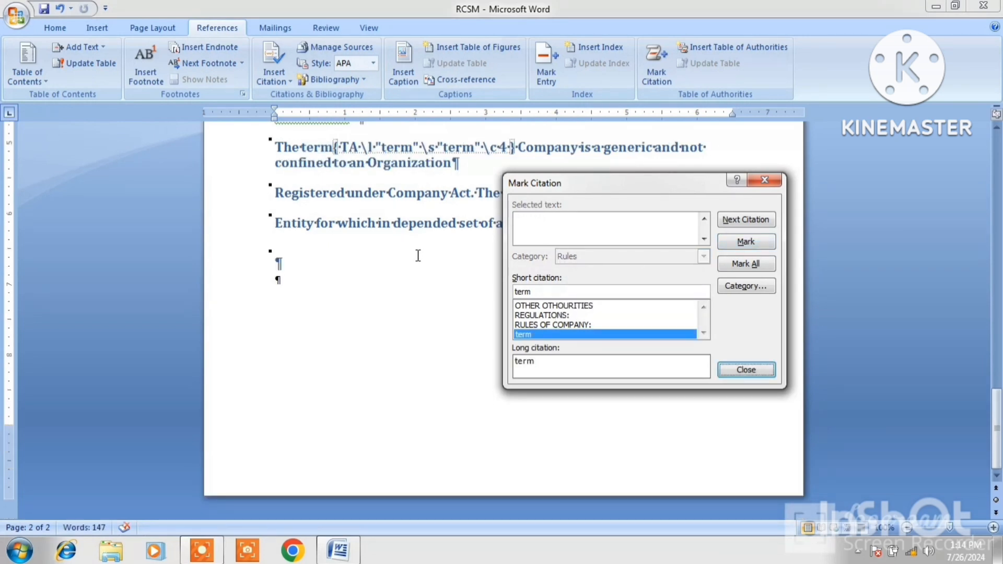
left_click(740, 370)
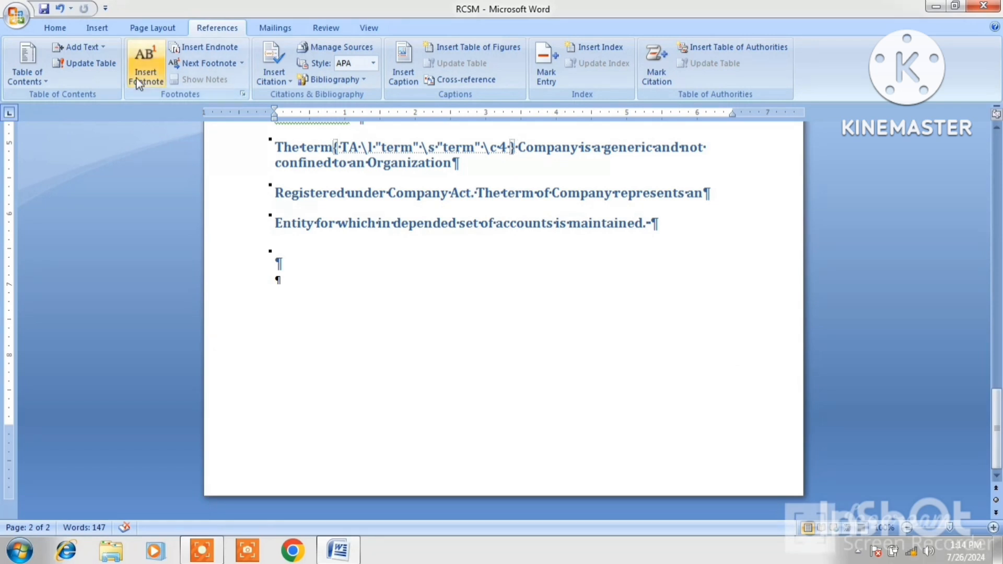
left_click(49, 30)
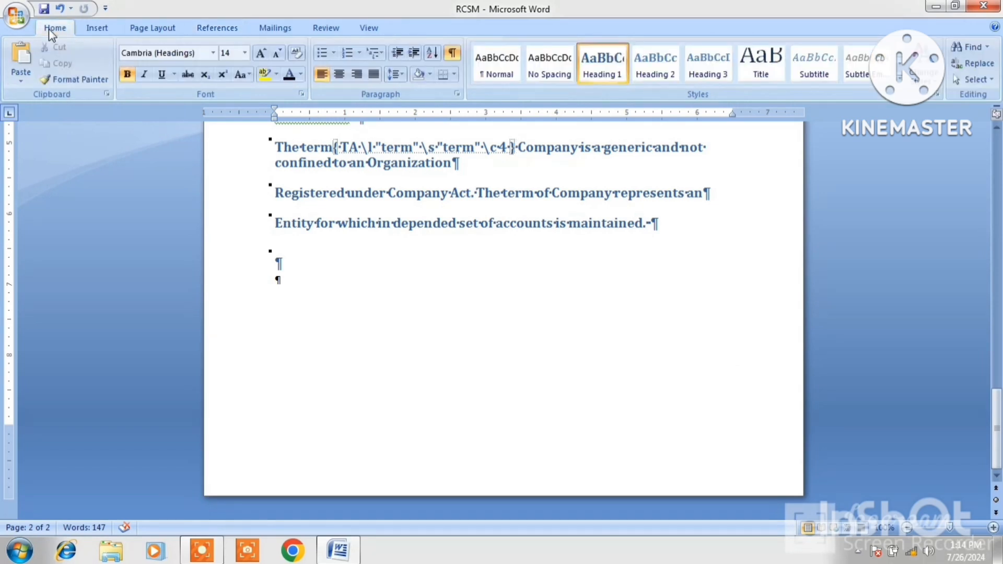
left_click(452, 54)
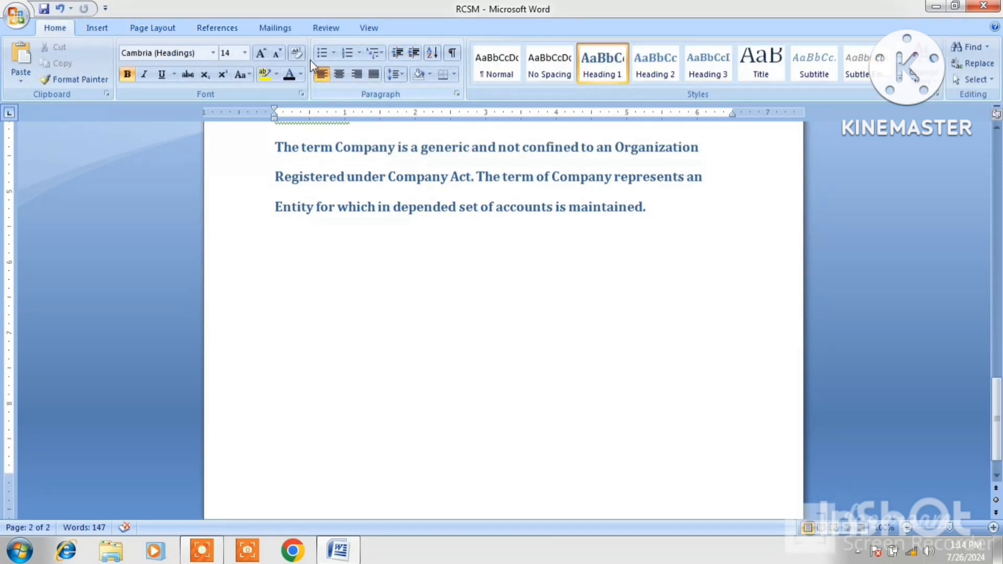
- Update the Rules section of the table of authorities on the first page to include the newly marked citation
left_click(232, 32)
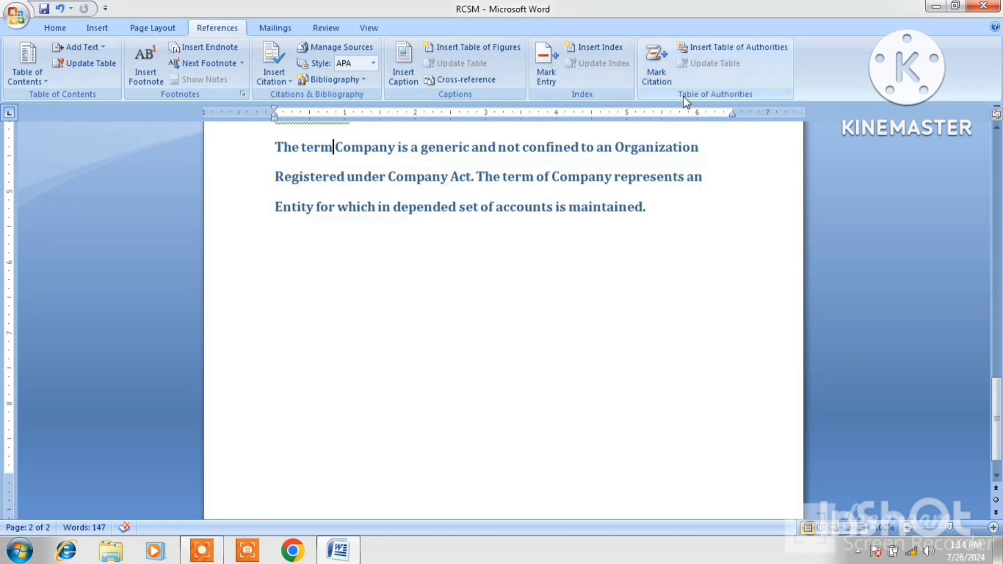
key("Up")
key("Up")
key("Up")
key("Up")
key("Up")
key("Up")
key("Up")
key("Up")
key("Up")
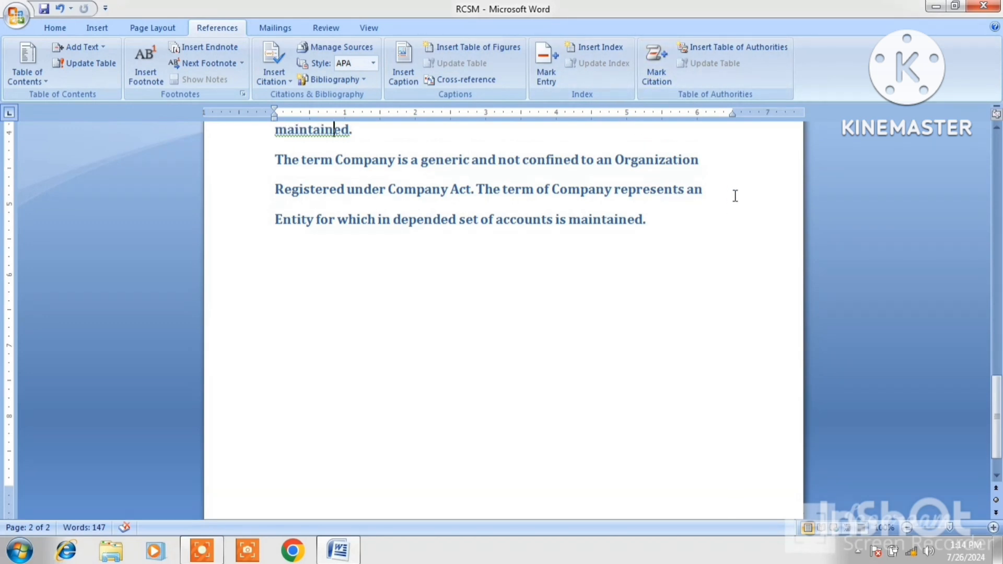
key("Up")
key("Up")
key("Up")
key("Up")
key("Up")
key("Up")
key("Up")
key("Up")
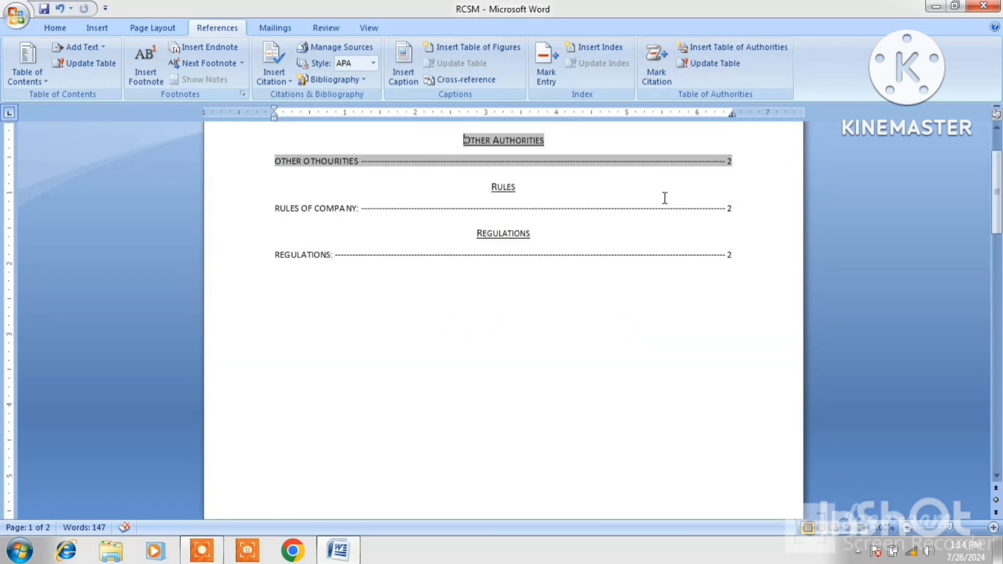
left_click(617, 201)
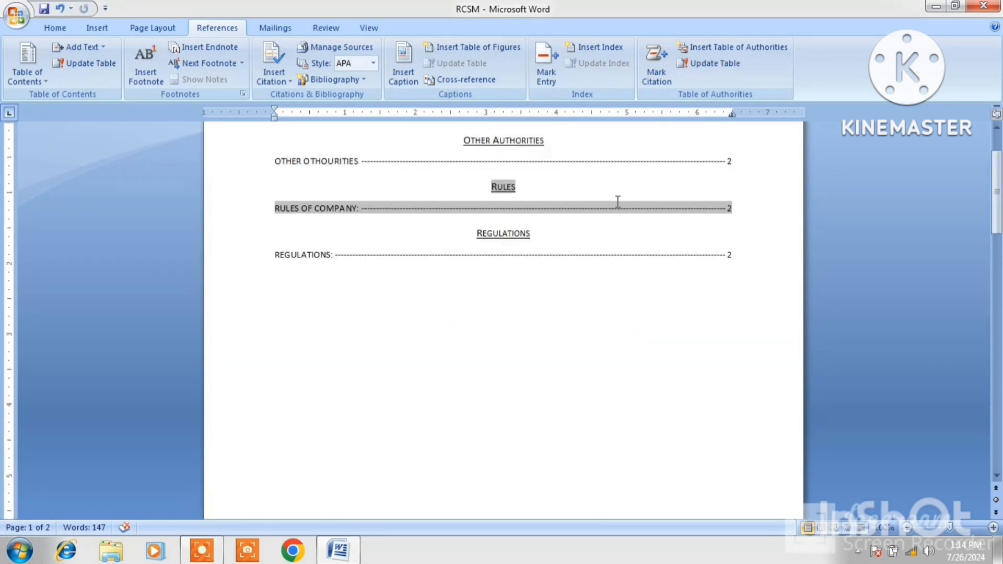
left_click(708, 69)
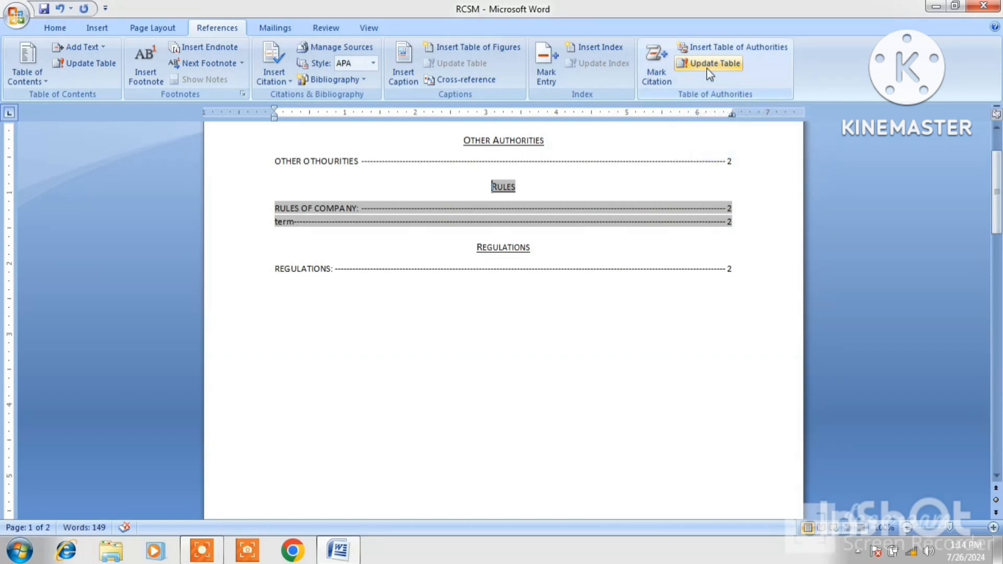
left_click(387, 231)
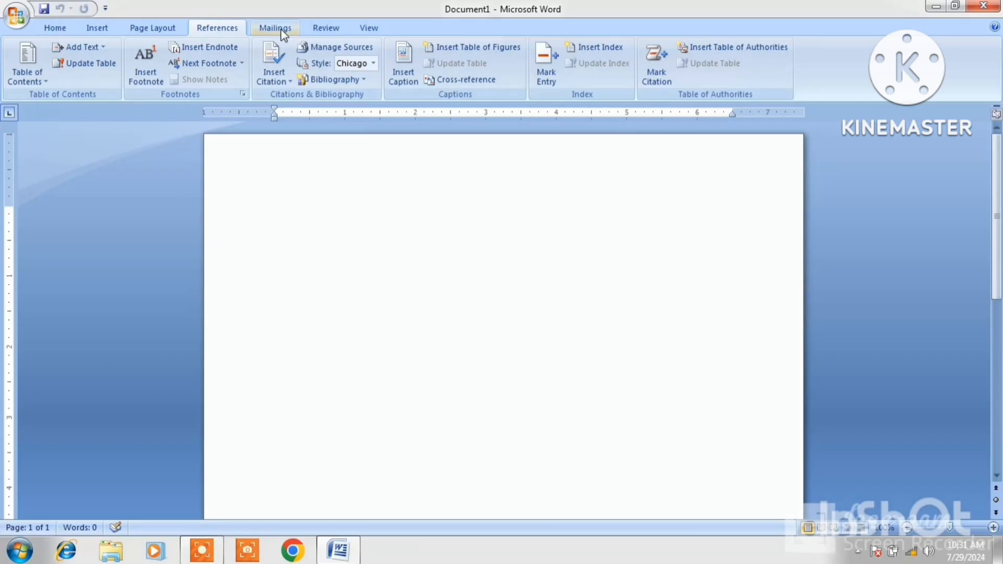
- Start an envelope in the blank document and enter "TO," followed by the recipient institute's name and postal address as the delivery address
left_click(279, 30)
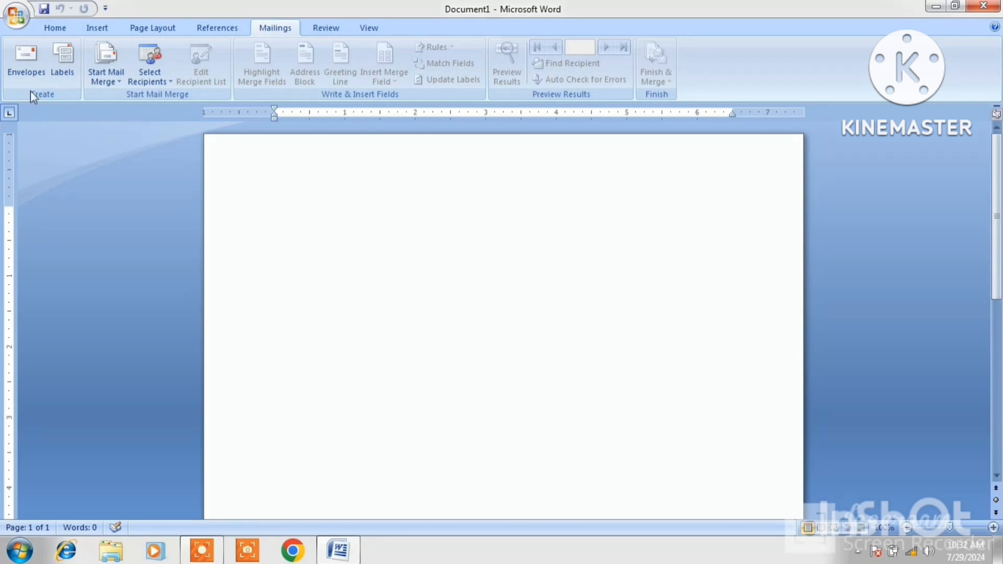
left_click(37, 69)
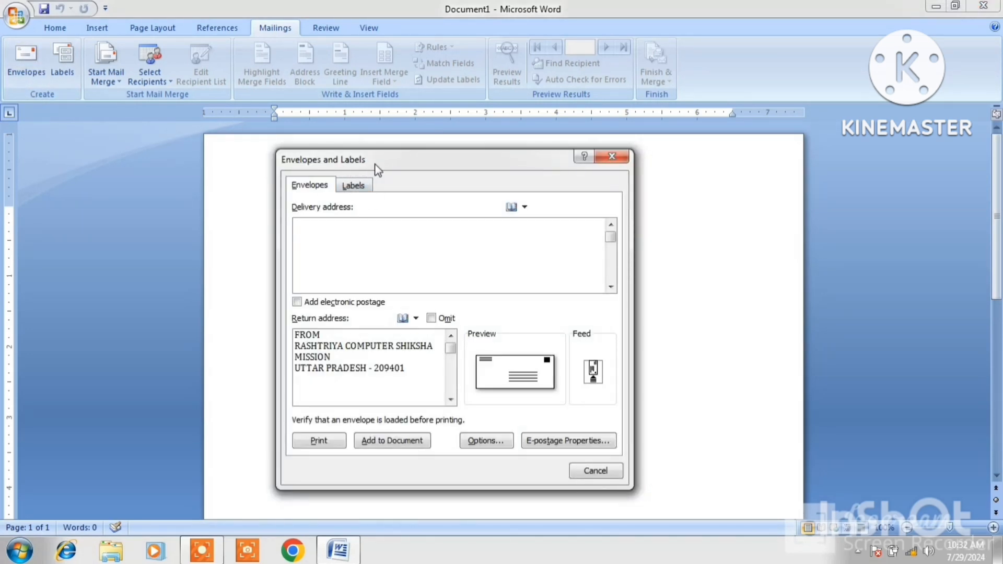
left_click(352, 185)
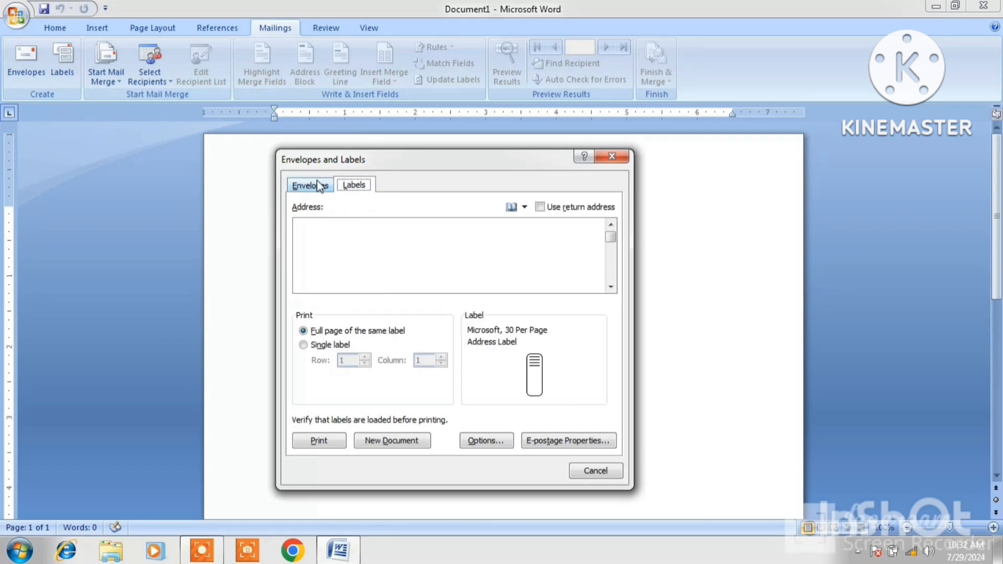
left_click(319, 185)
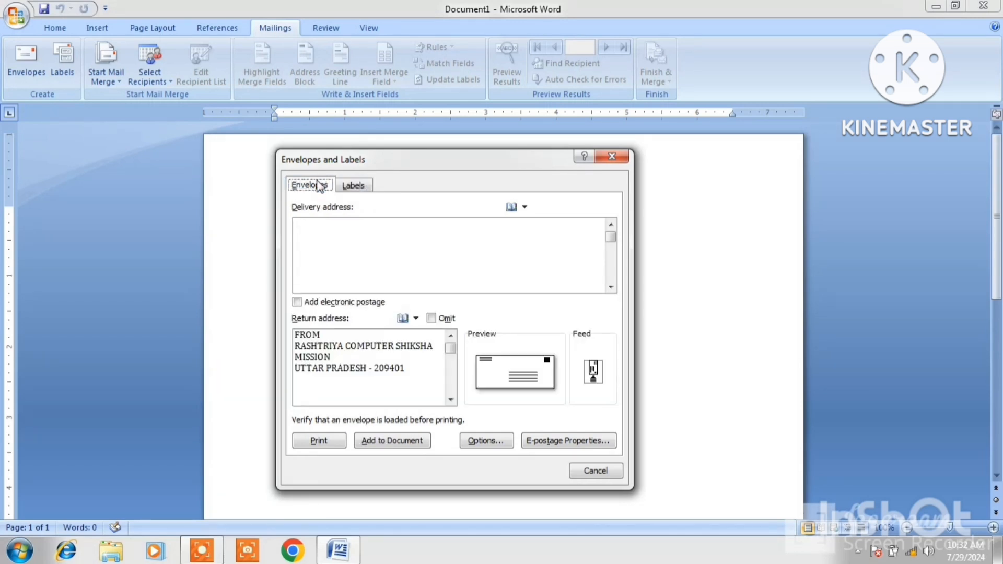
left_click(360, 224)
type("TO,")
key("Return")
type("NA")
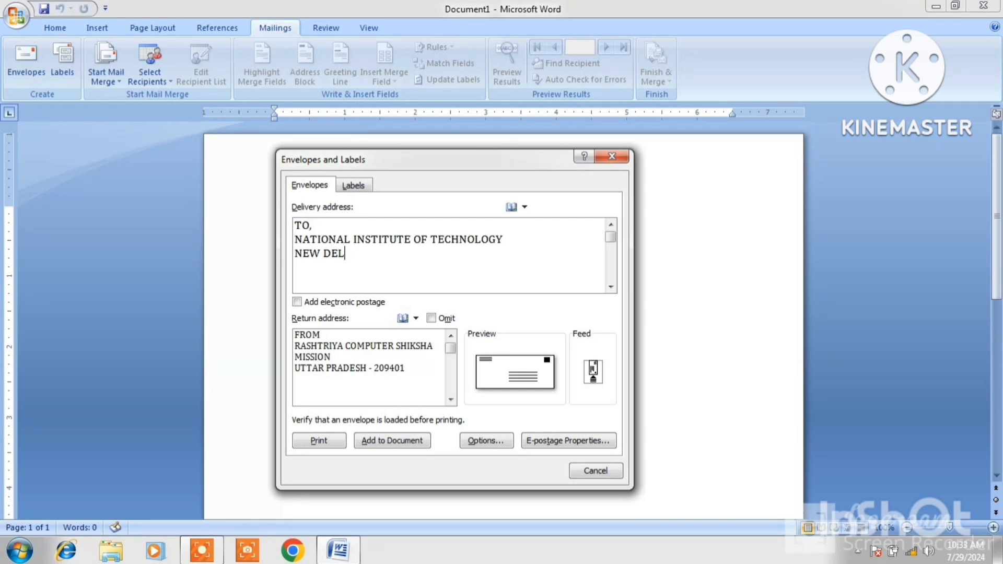
type("HI - 235623")
- Replace the envelope's return address with "FROM" followed by the sending organisation's name and postal address
key("BackSpace")
key("BackSpace")
key("BackSpace")
key("BackSpace")
key("BackSpace")
key("BackSpace")
key("BackSpace")
key("BackSpace")
key("BackSpace")
key("BackSpace")
key("BackSpace")
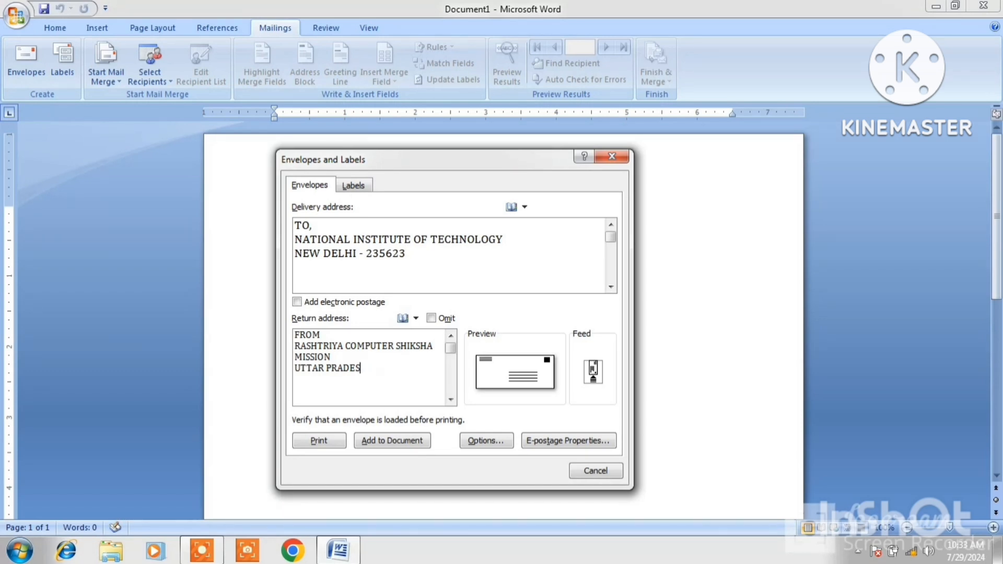
key("BackSpace")
key("BackSpace")
key("BackSpace")
key("BackSpace")
key("BackSpace")
key("BackSpace")
key("BackSpace")
key("BackSpace")
key("BackSpace")
key("BackSpace")
key("BackSpace")
key("BackSpace")
key("BackSpace")
key("BackSpace")
key("BackSpace")
key("BackSpace")
key("BackSpace")
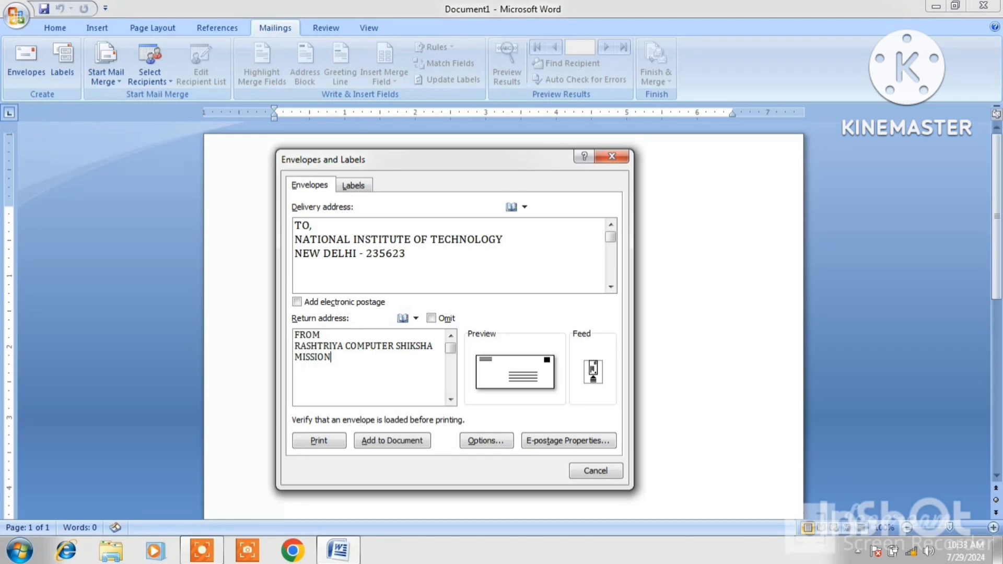
key("BackSpace")
key("BackSpace")
key("BackSpace")
key("BackSpace")
key("BackSpace")
key("BackSpace")
key("BackSpace")
key("BackSpace")
key("BackSpace")
key("BackSpace")
key("BackSpace")
key("BackSpace")
key("BackSpace")
key("BackSpace")
key("BackSpace")
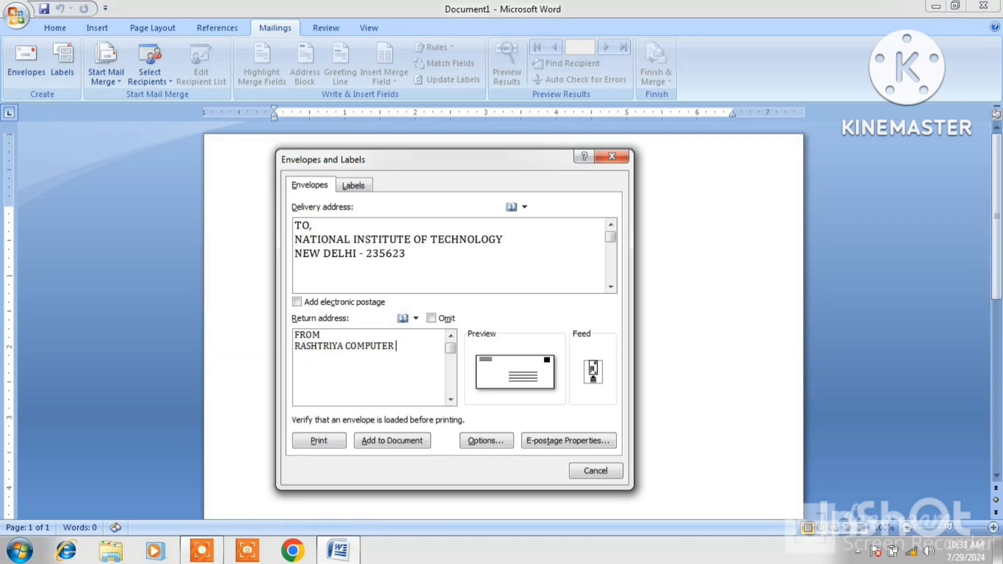
key("BackSpace")
key("BackSpace")
key("BackSpace")
key("BackSpace")
key("BackSpace")
key("BackSpace")
key("BackSpace")
key("BackSpace")
key("BackSpace")
key("BackSpace")
key("BackSpace")
key("BackSpace")
key("BackSpace")
key("BackSpace")
key("BackSpace")
key("BackSpace")
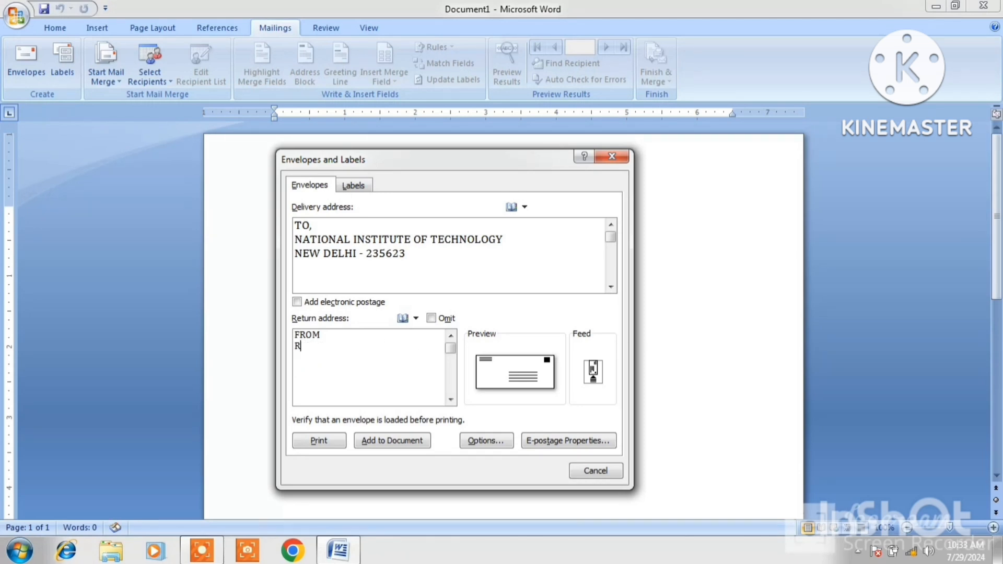
key("BackSpace")
key("BackSpace")
key("BackSpace")
type("FROM")
key("Return")
type("RASH")
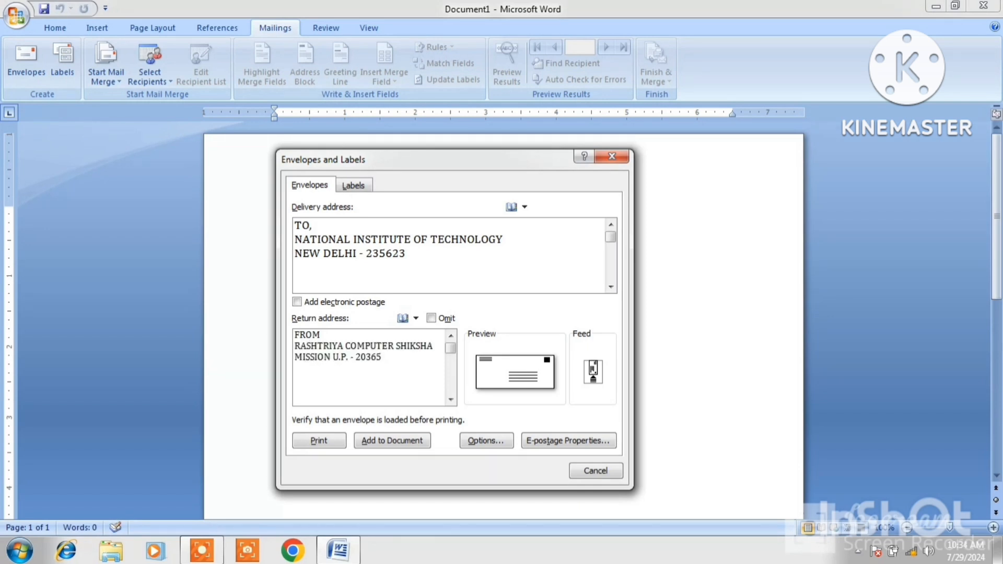
type("203652")
- Open the envelope's options and set the delivery address font to +Headings in Bold, keeping envelope size 10
left_click(497, 446)
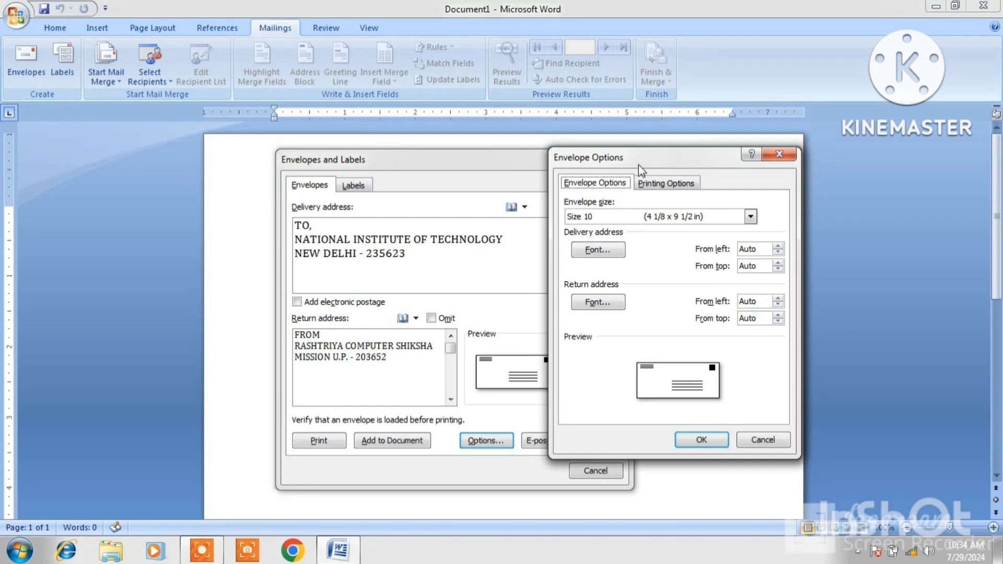
left_click_drag(638, 164, 558, 174)
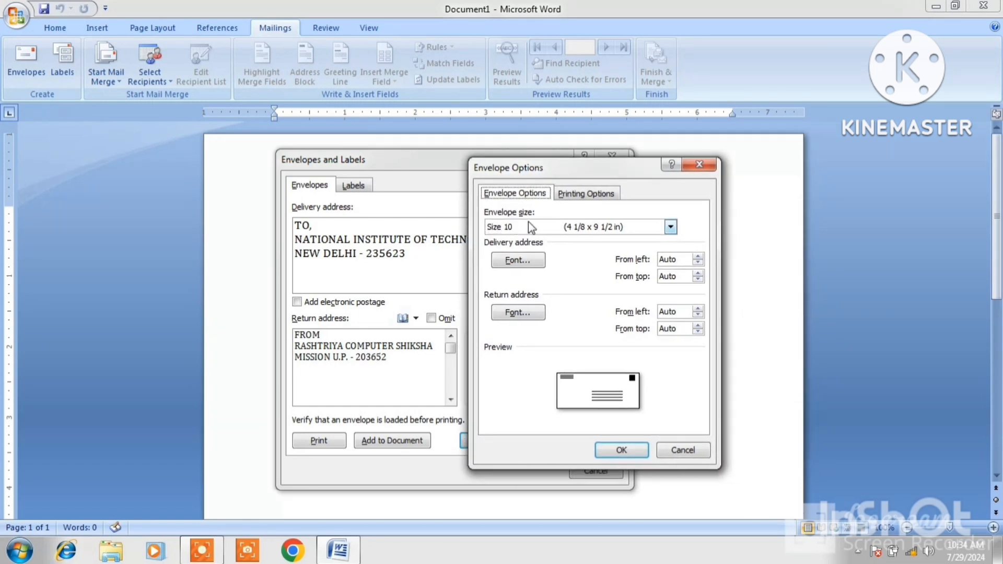
left_click(670, 227)
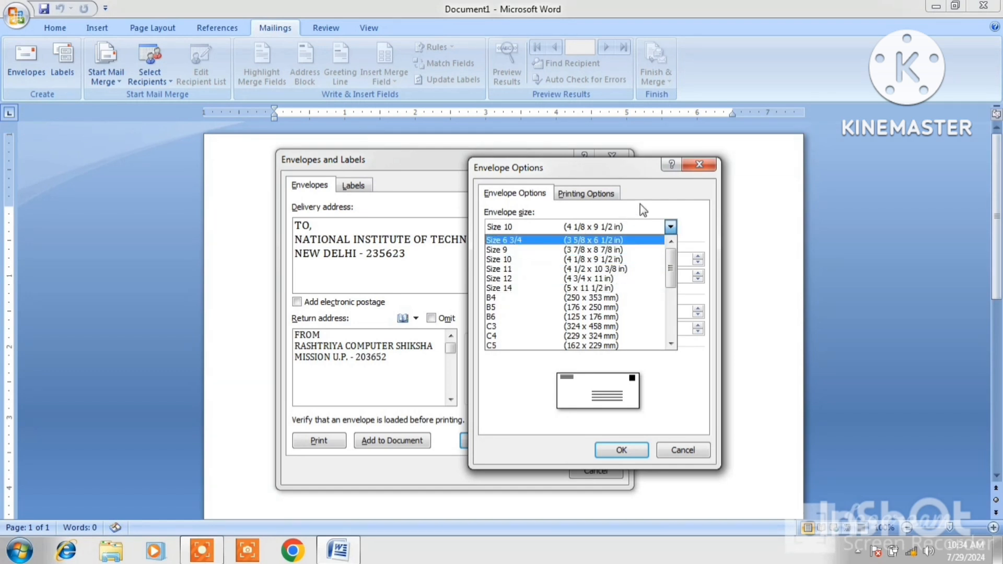
left_click(695, 166)
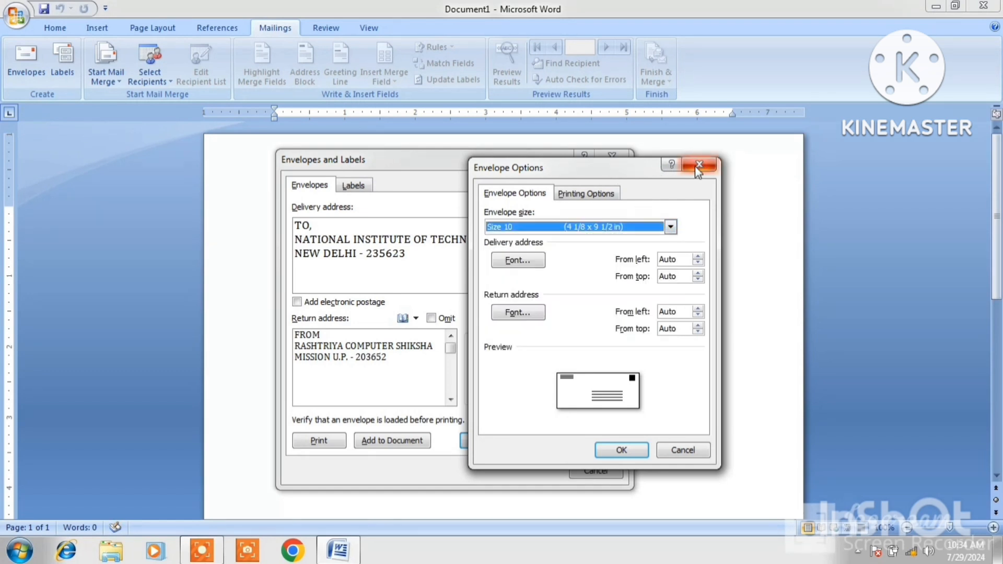
left_click(519, 260)
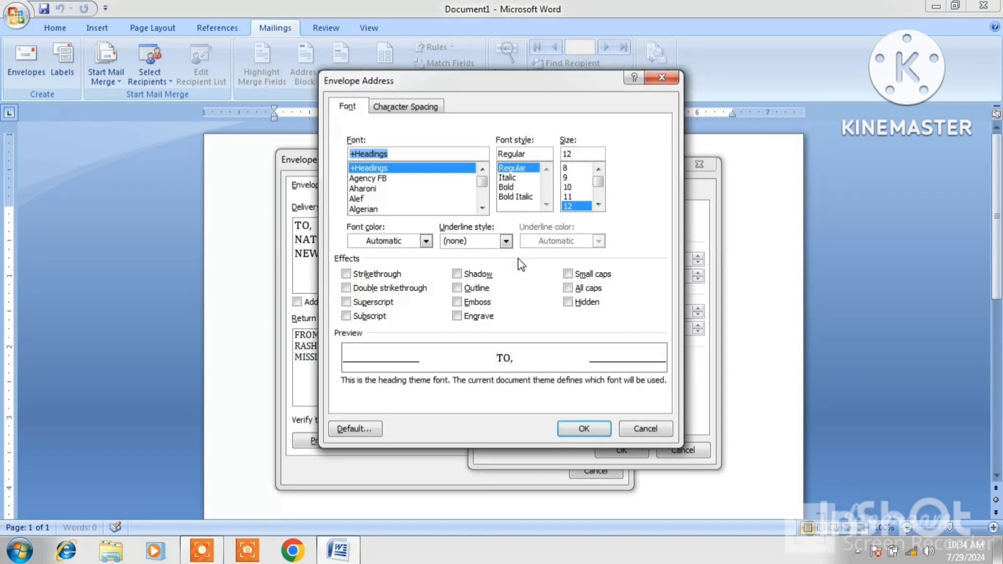
left_click(366, 188)
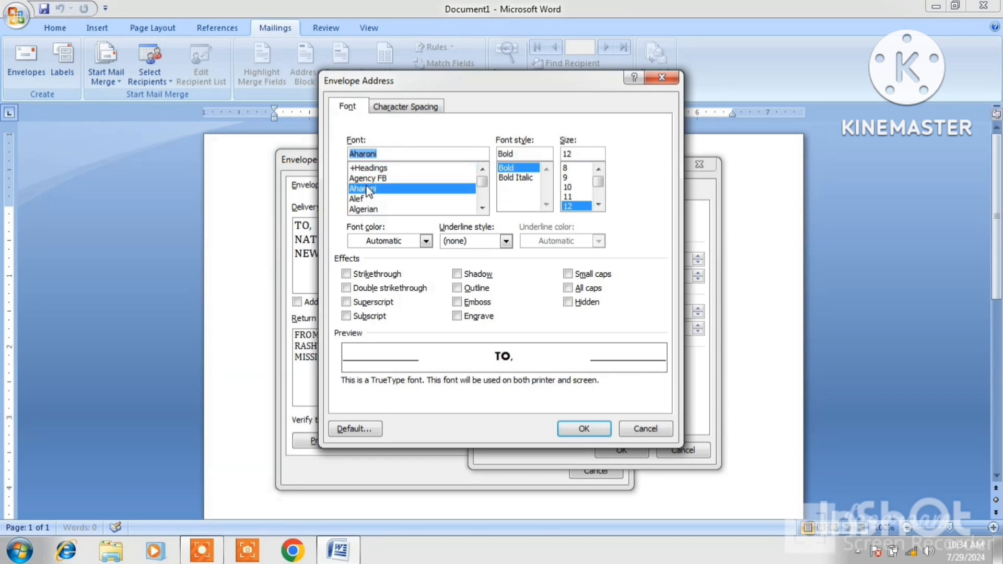
left_click(361, 179)
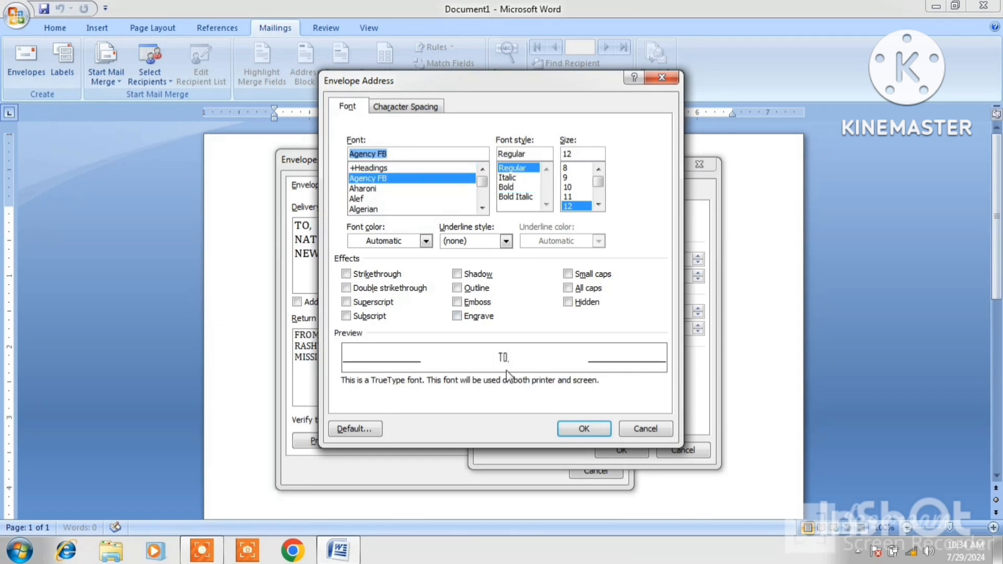
left_click(368, 168)
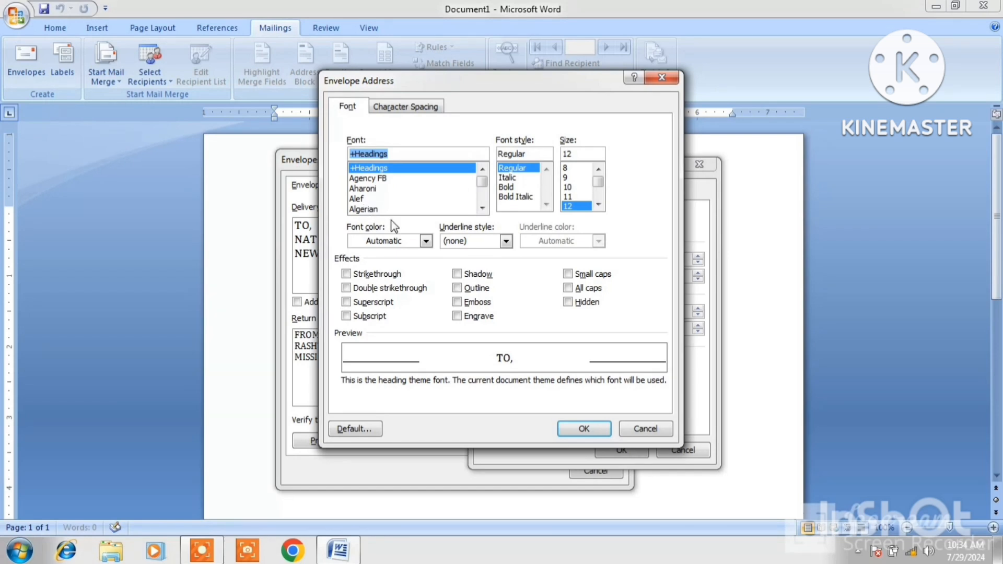
left_click(510, 187)
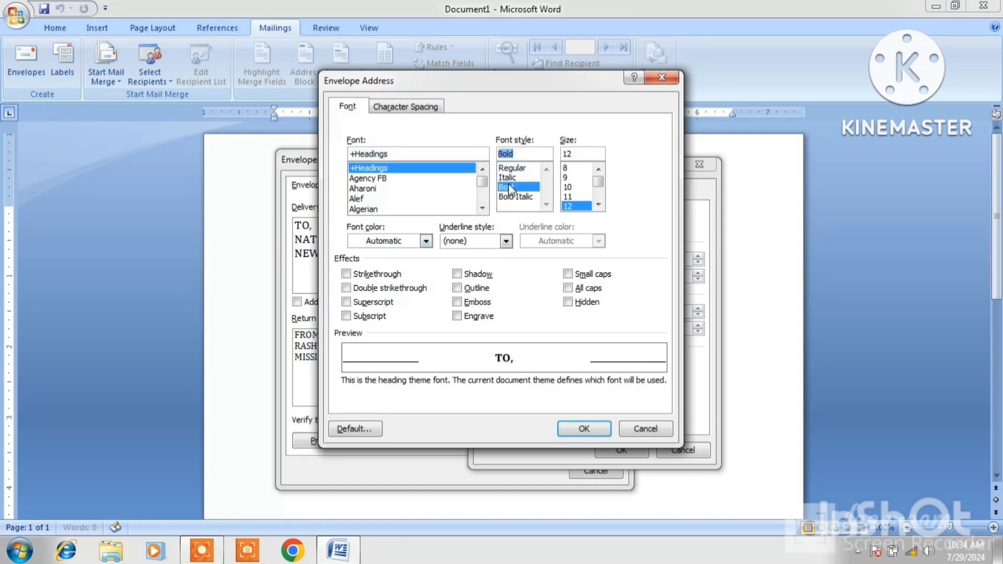
- Set the delivery address font size to 10 and its colour to the standard dark red, and confirm the font settings
left_click(598, 205)
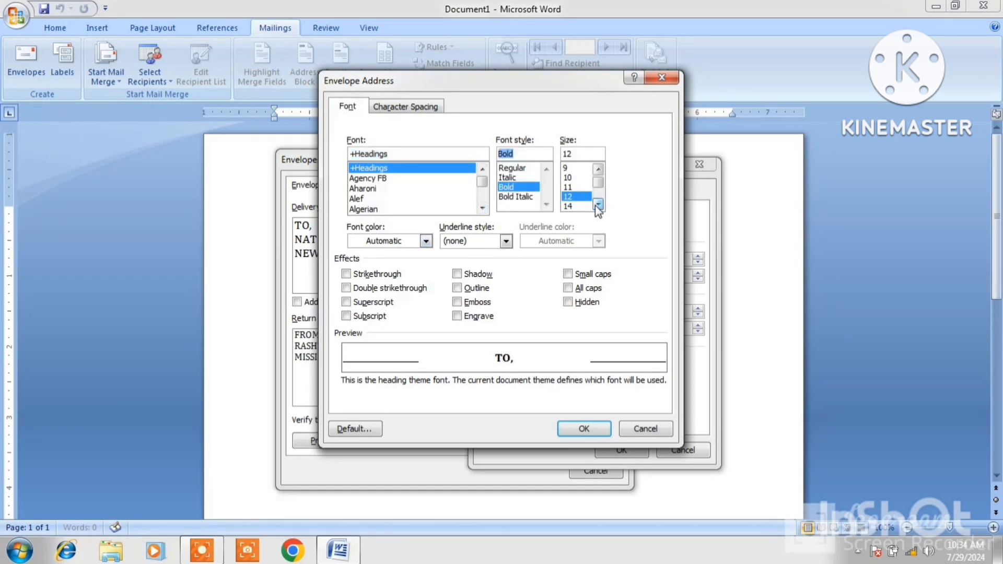
left_click(599, 171)
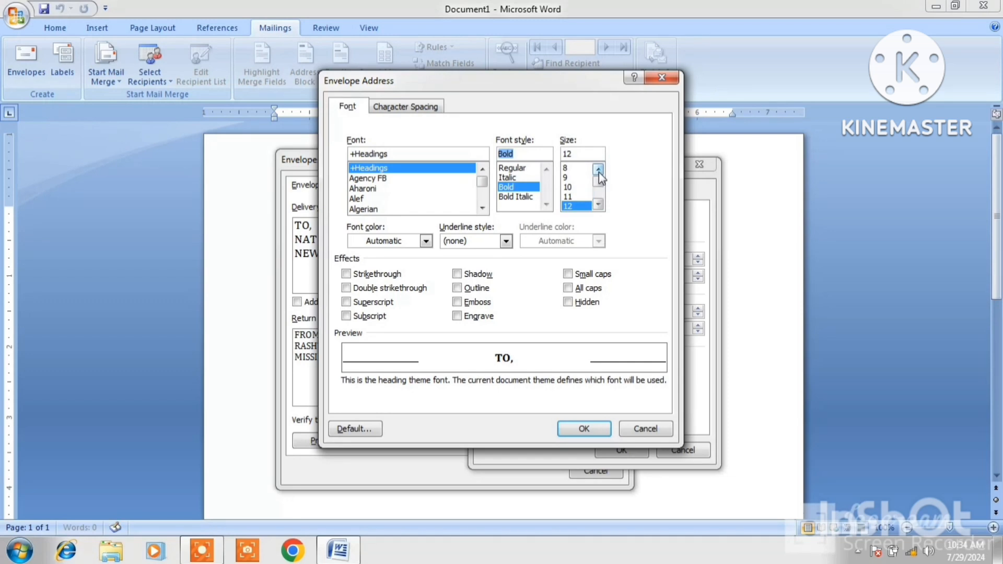
left_click(573, 206)
left_click(569, 187)
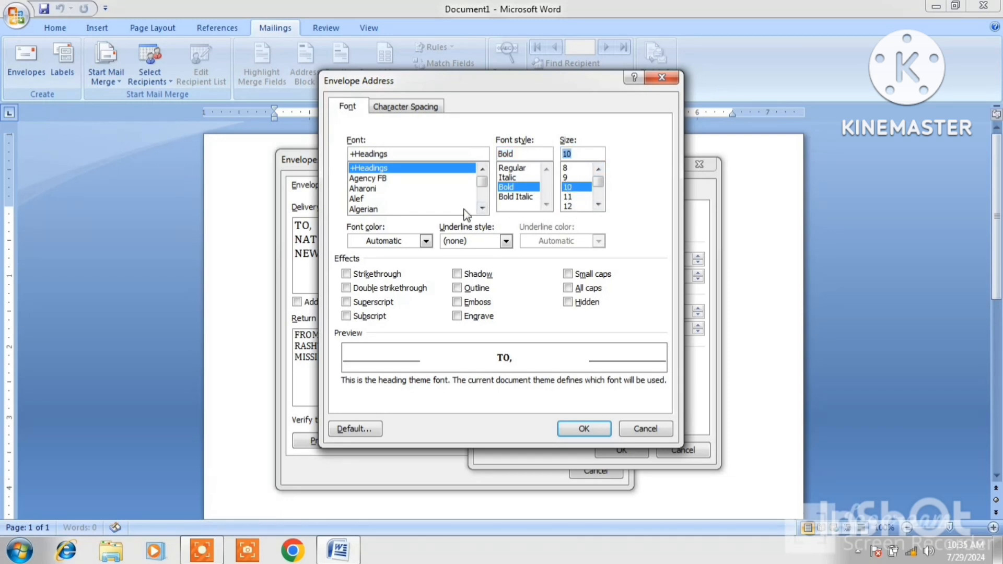
left_click(427, 243)
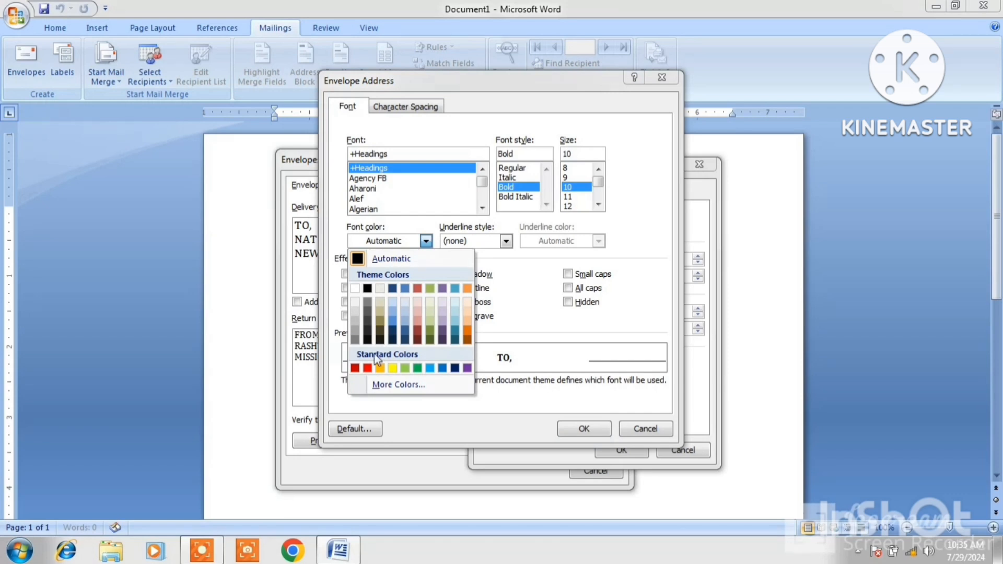
left_click(355, 369)
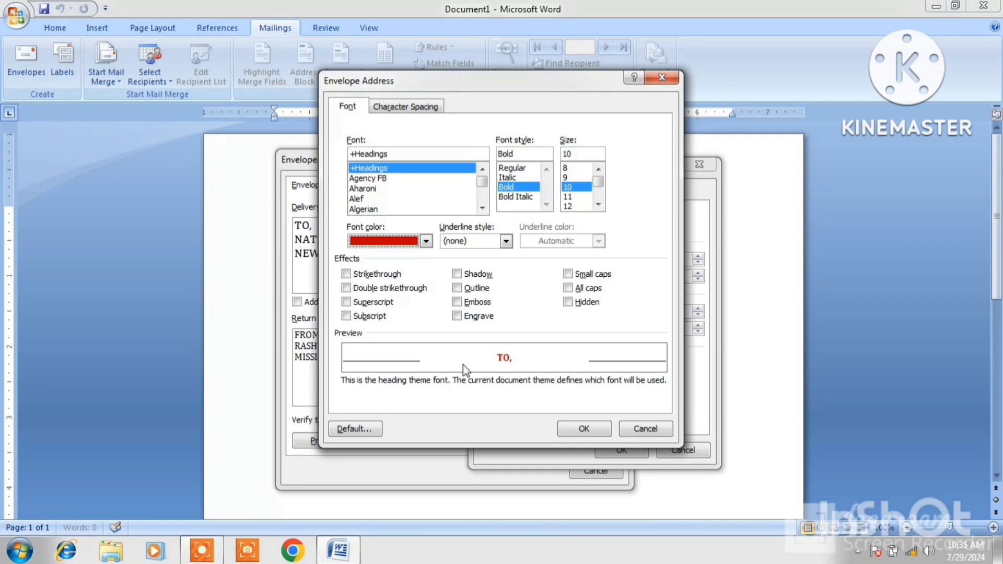
left_click(581, 432)
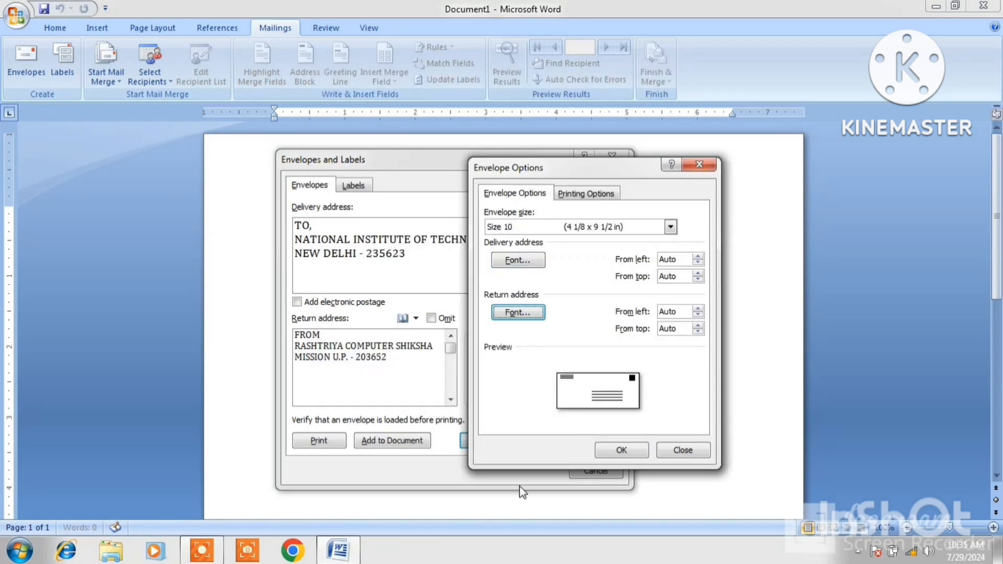
- Format the return address in Regular style, size 9 and standard dark blue, and add the envelope to the document
left_click(516, 314)
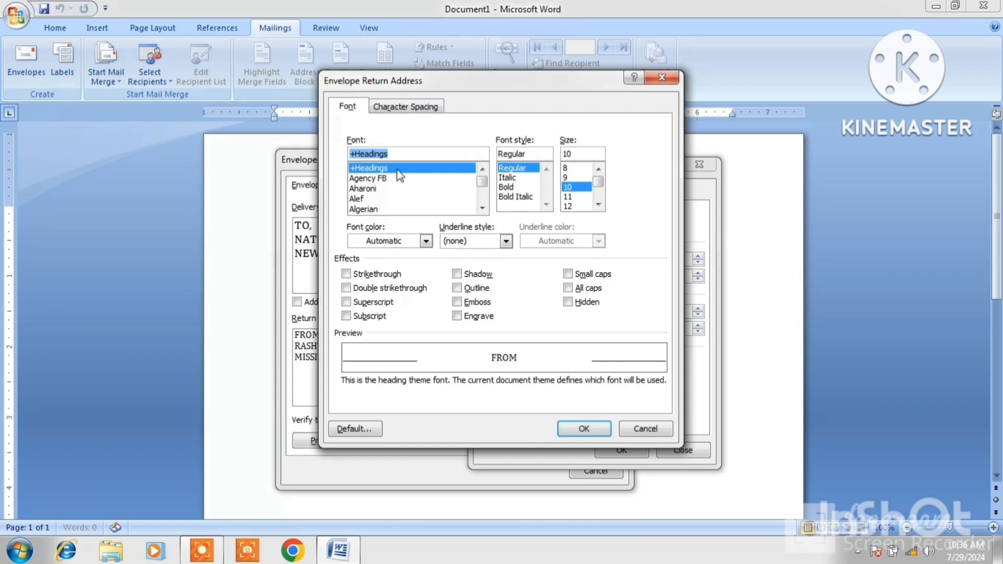
left_click(514, 187)
left_click(516, 168)
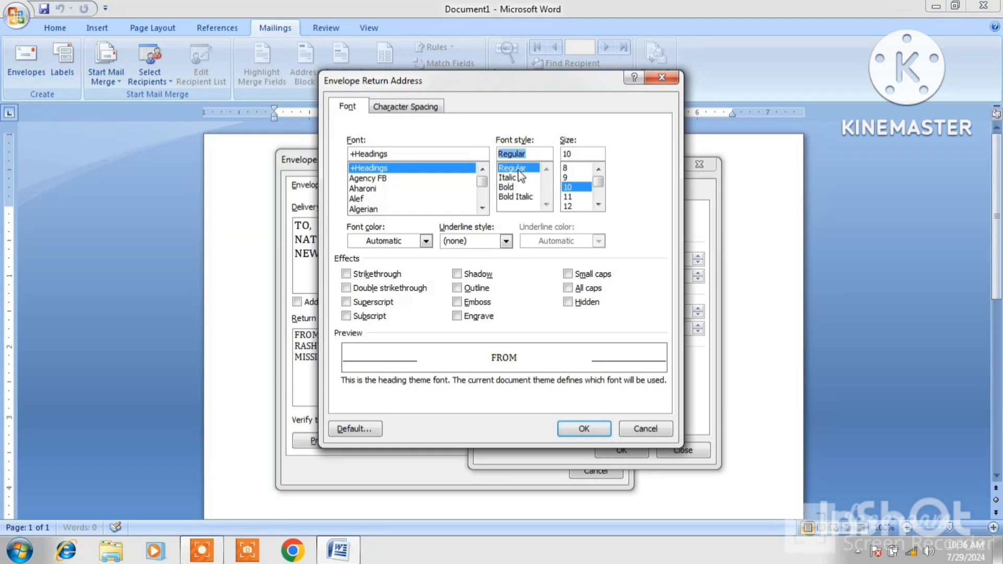
left_click(568, 178)
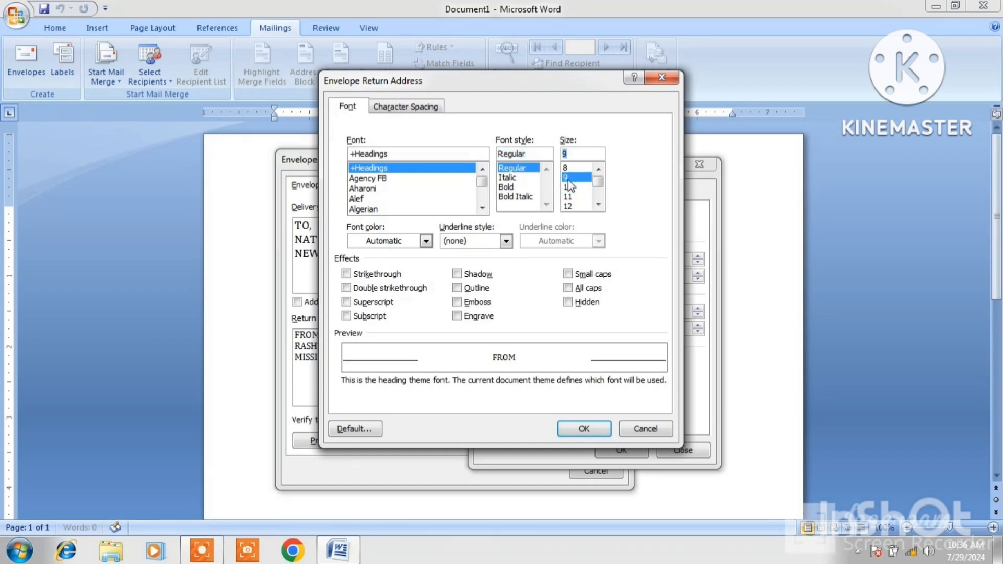
left_click(426, 241)
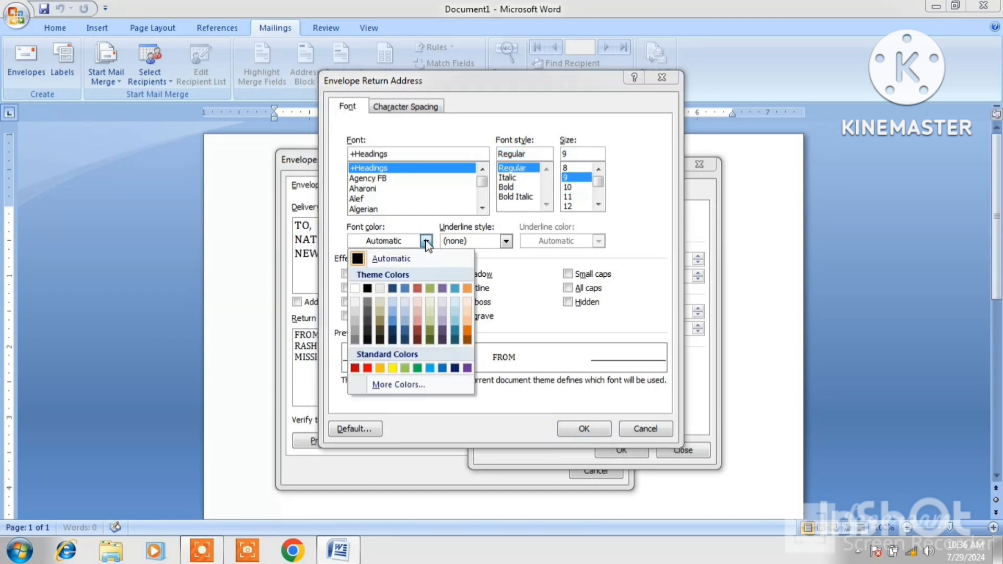
left_click(455, 368)
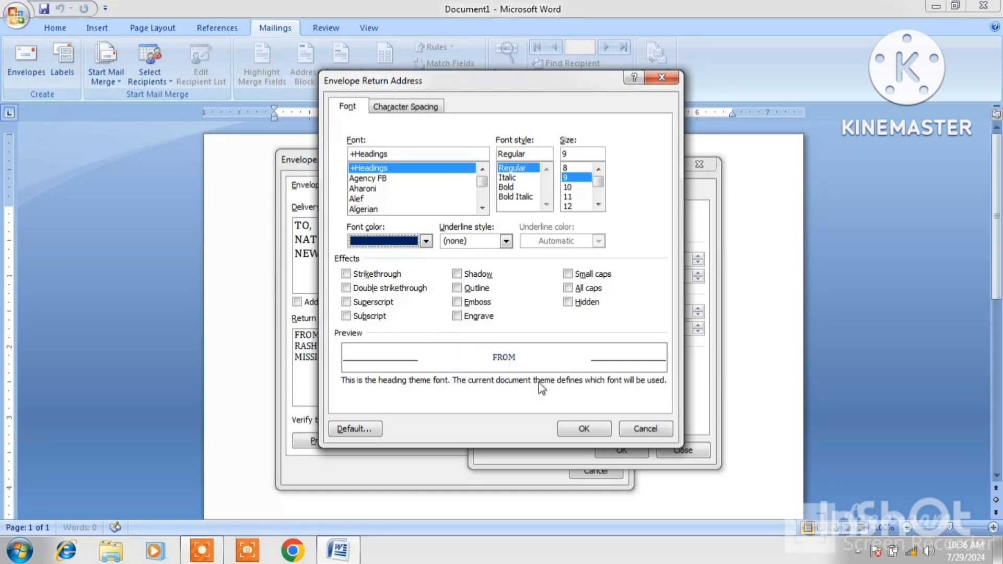
left_click(581, 432)
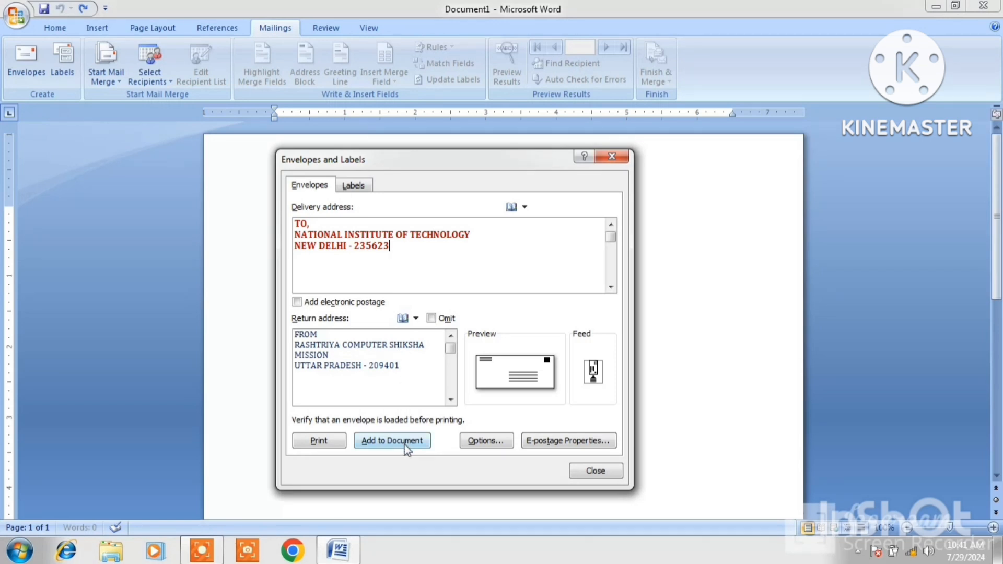
left_click(391, 440)
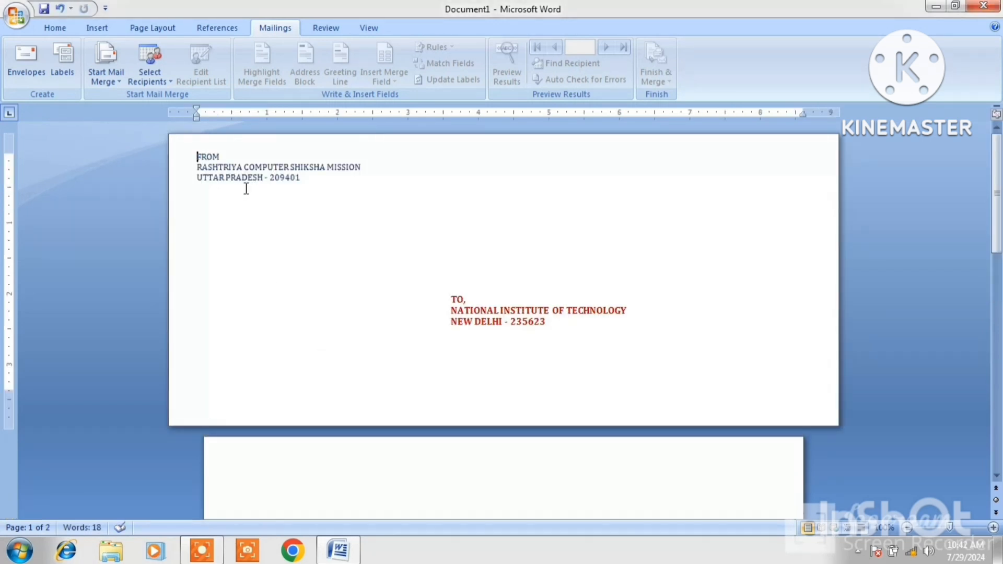
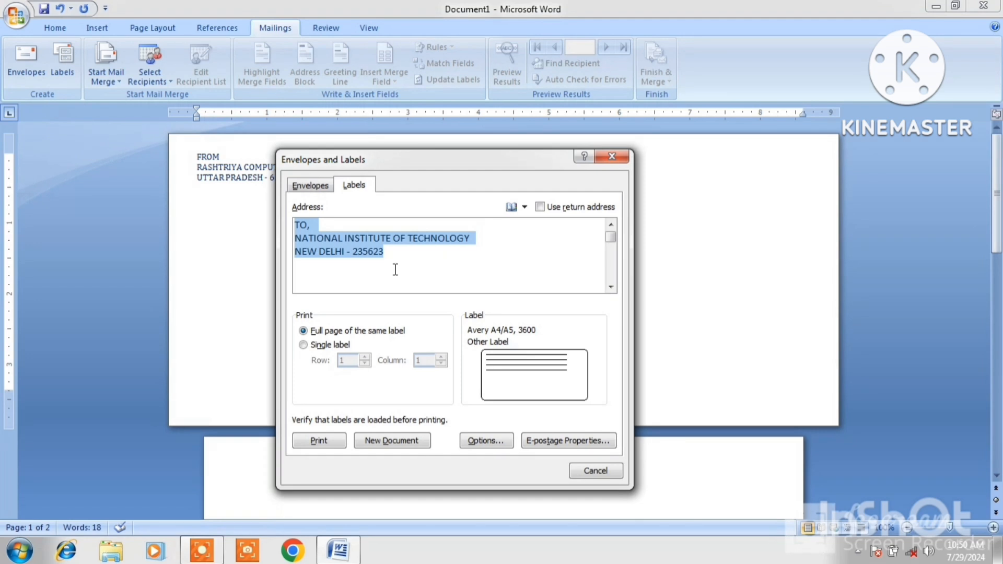
- Create a custom label based on Avery A4/A5 3600 and generate a full page of the same address label in a new document
left_click(303, 345)
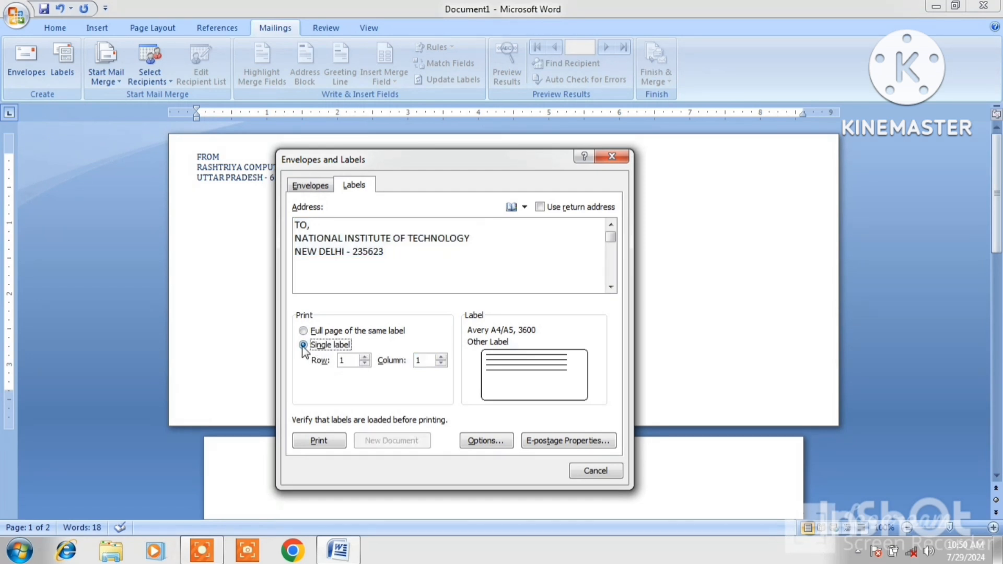
left_click(303, 331)
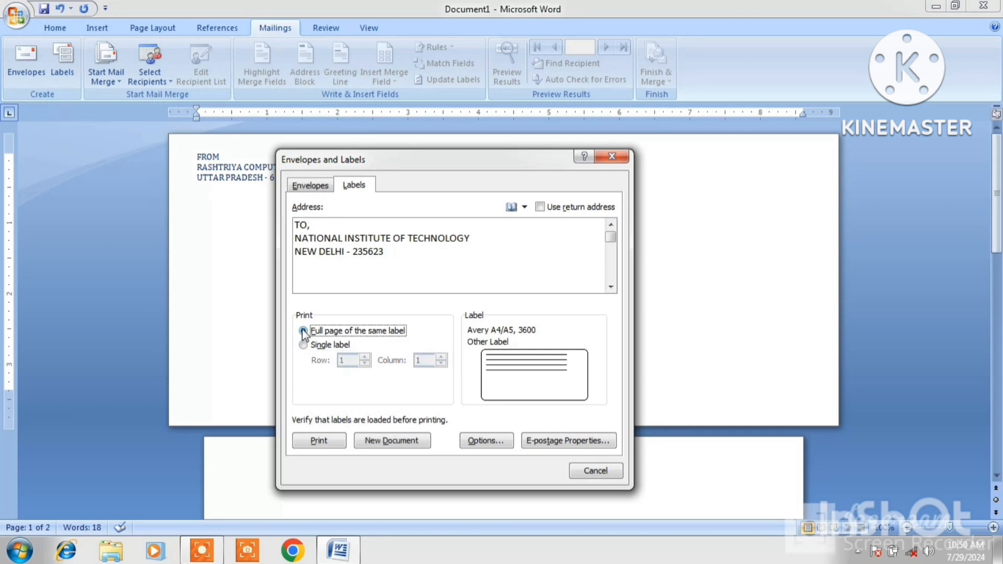
left_click(480, 443)
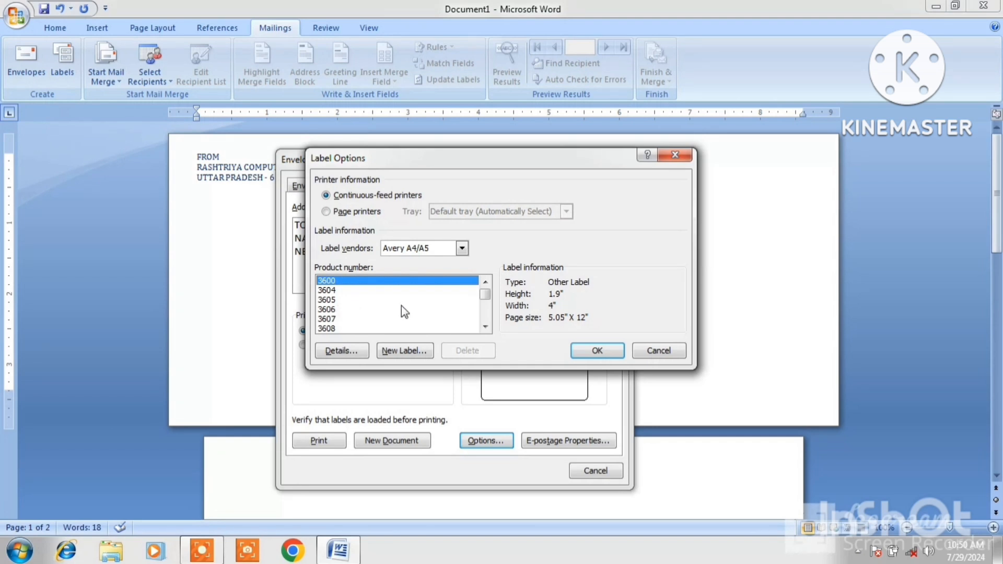
left_click(386, 352)
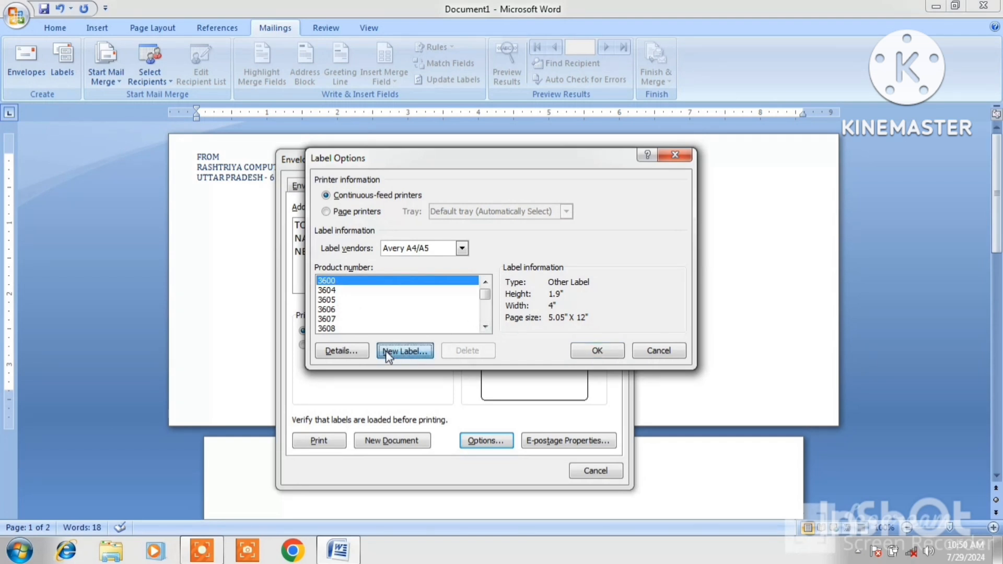
left_click(545, 394)
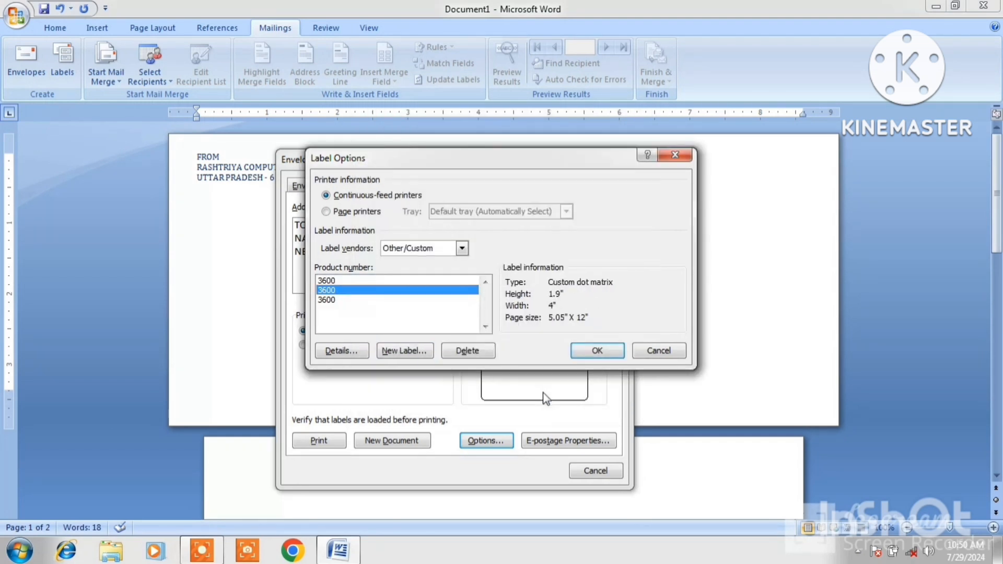
left_click(582, 353)
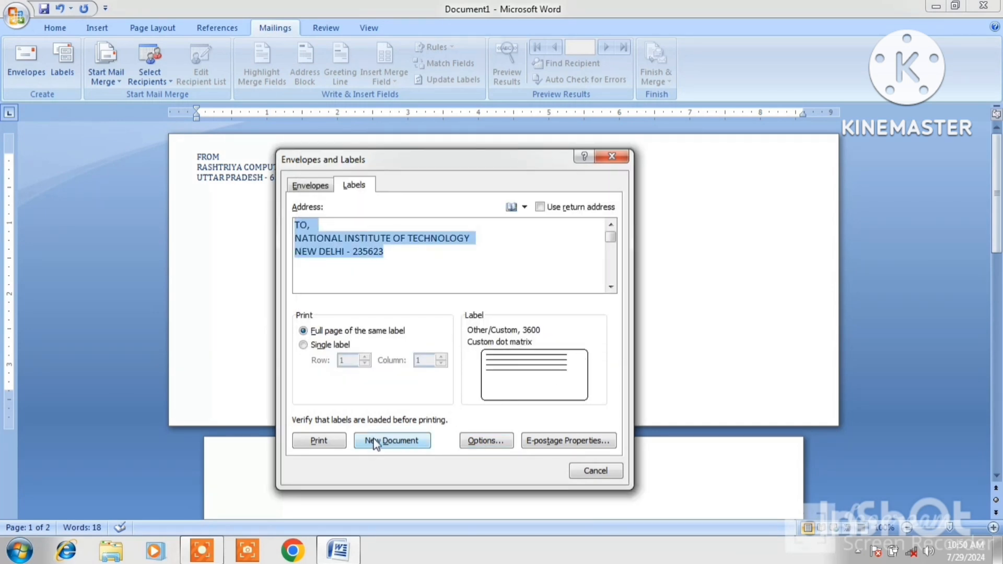
left_click(372, 442)
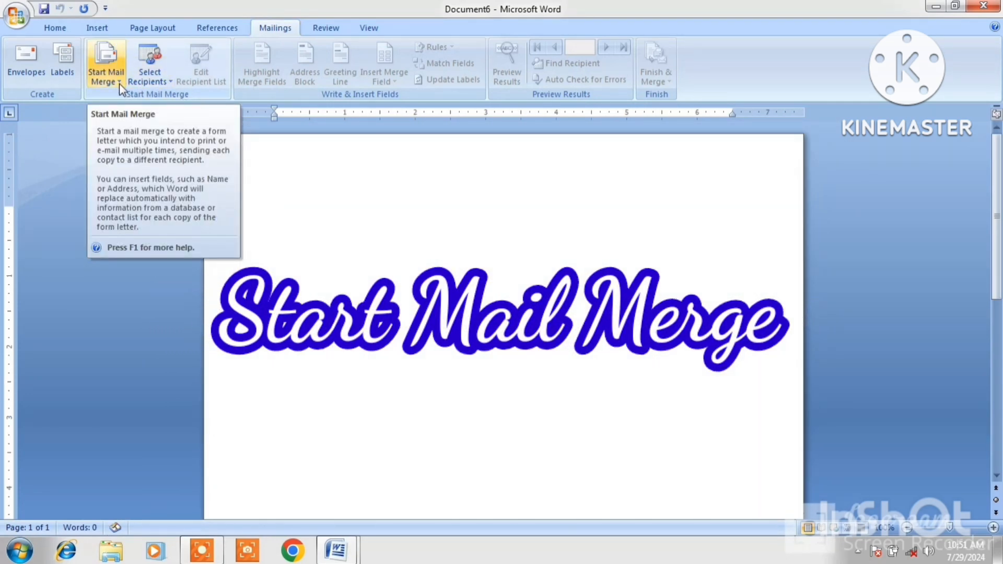
- Start a Letters mail merge in the blank document and show the merge document types again
left_click(119, 83)
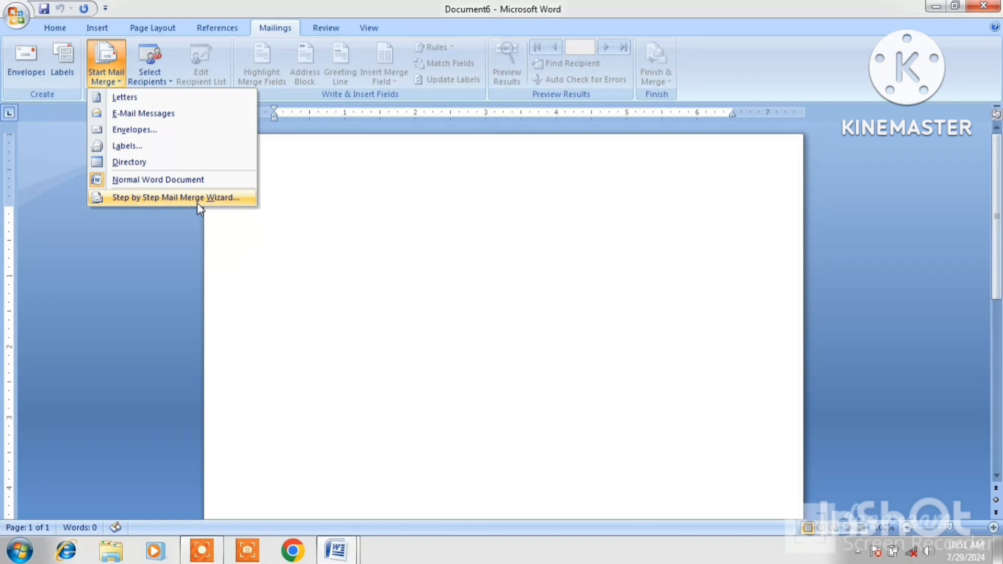
left_click(335, 267)
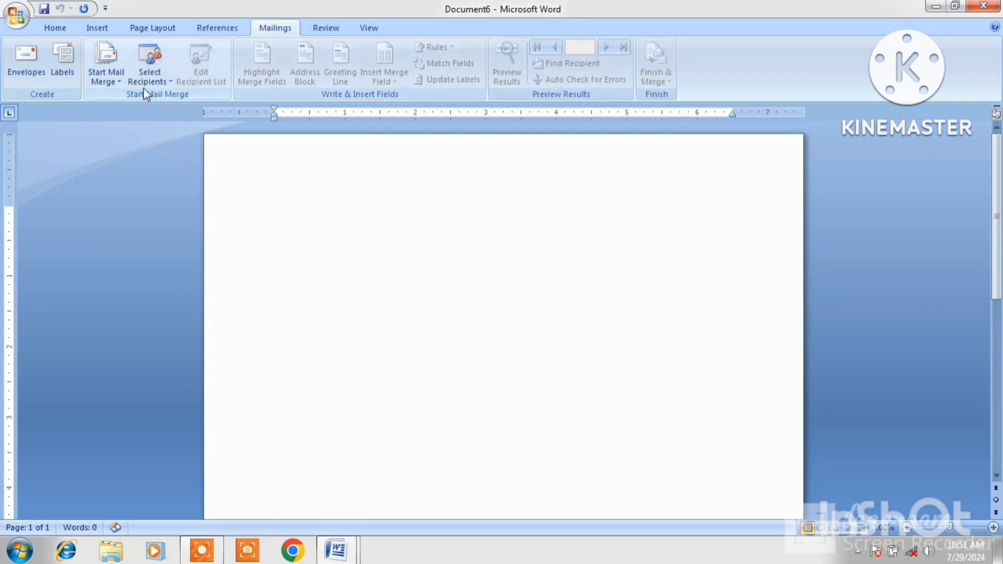
left_click(118, 79)
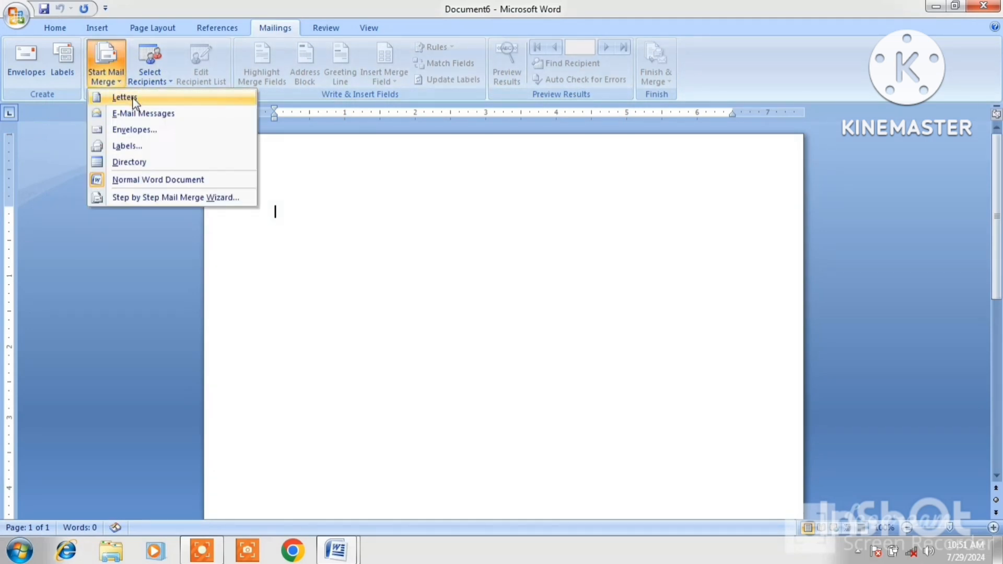
left_click(133, 97)
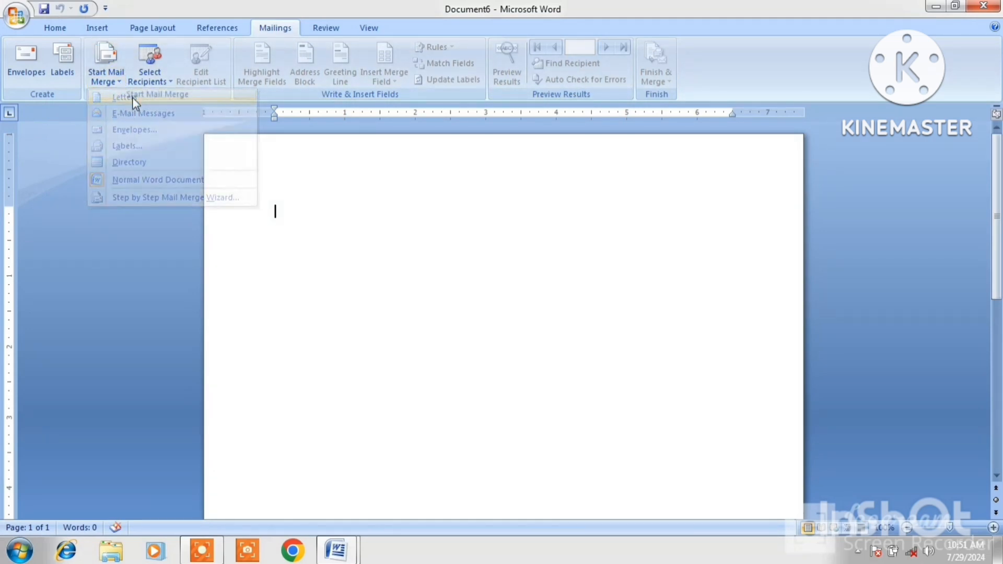
left_click(110, 82)
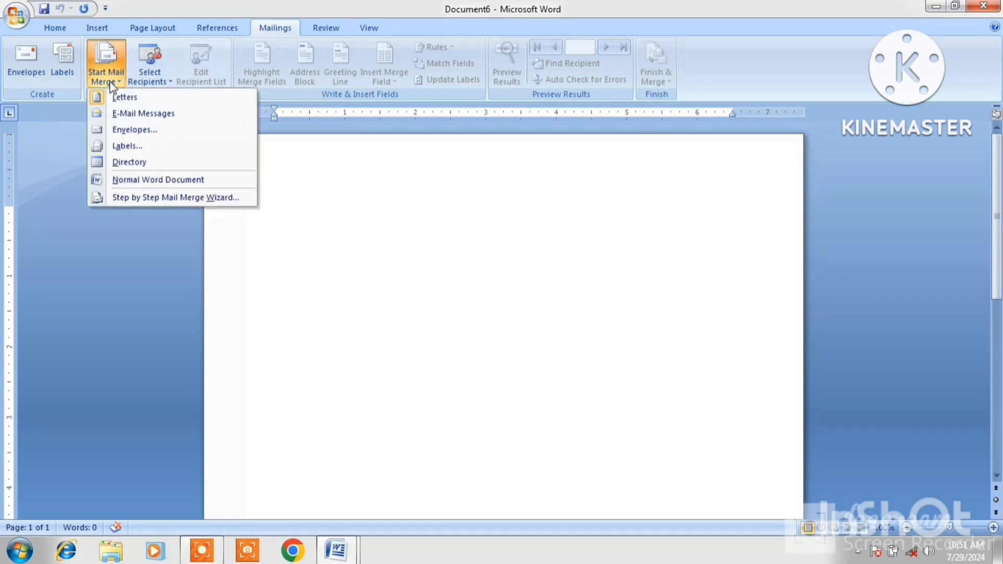
- Try the E-Mail Messages merge type, and look at the envelope merge options and delivery address font colours without applying them
left_click(126, 111)
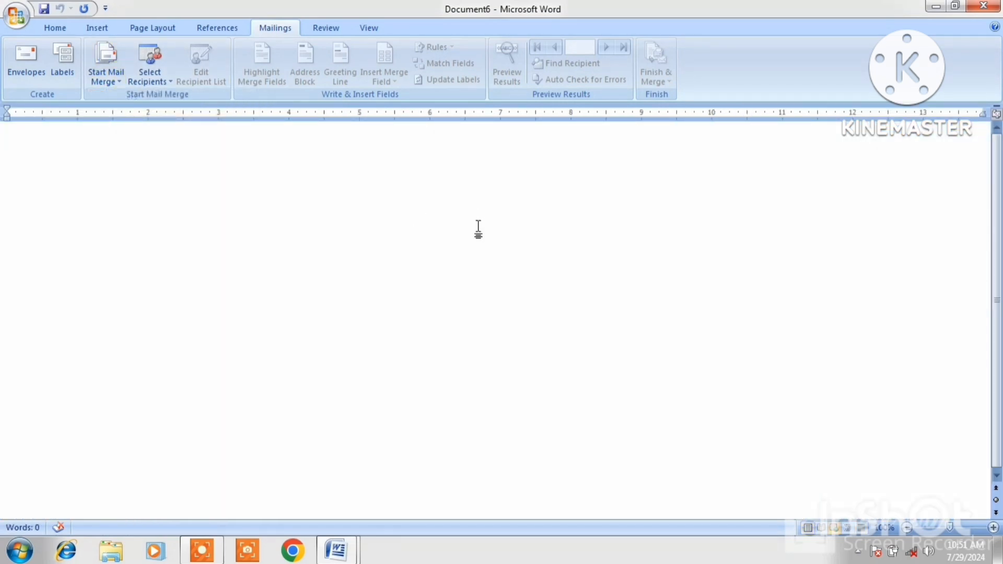
left_click(118, 86)
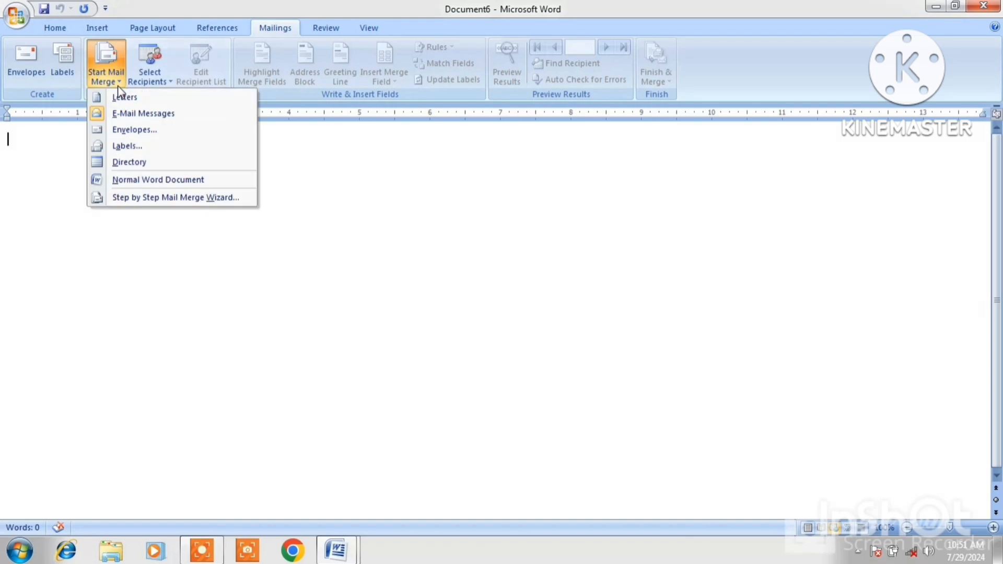
left_click(131, 131)
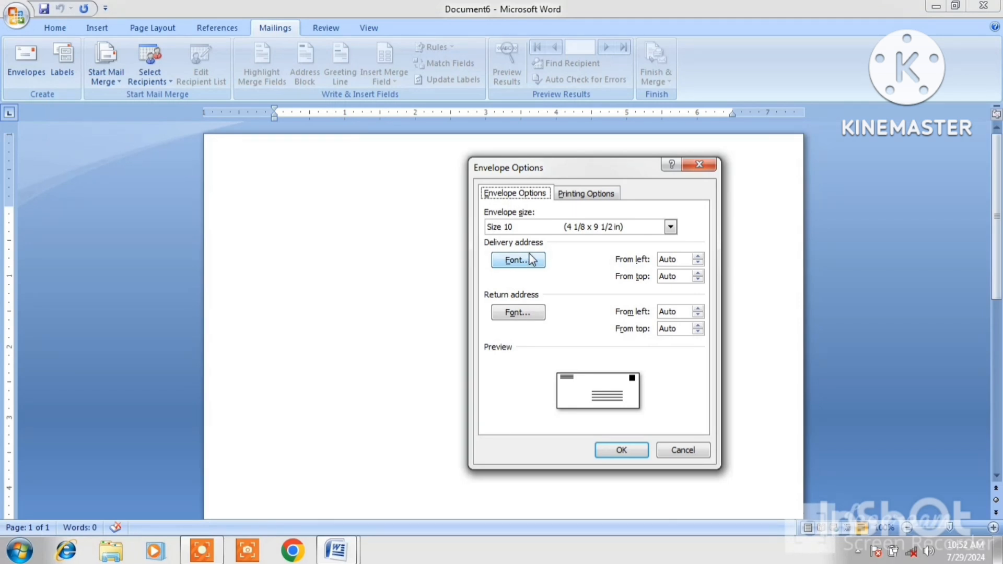
left_click(531, 258)
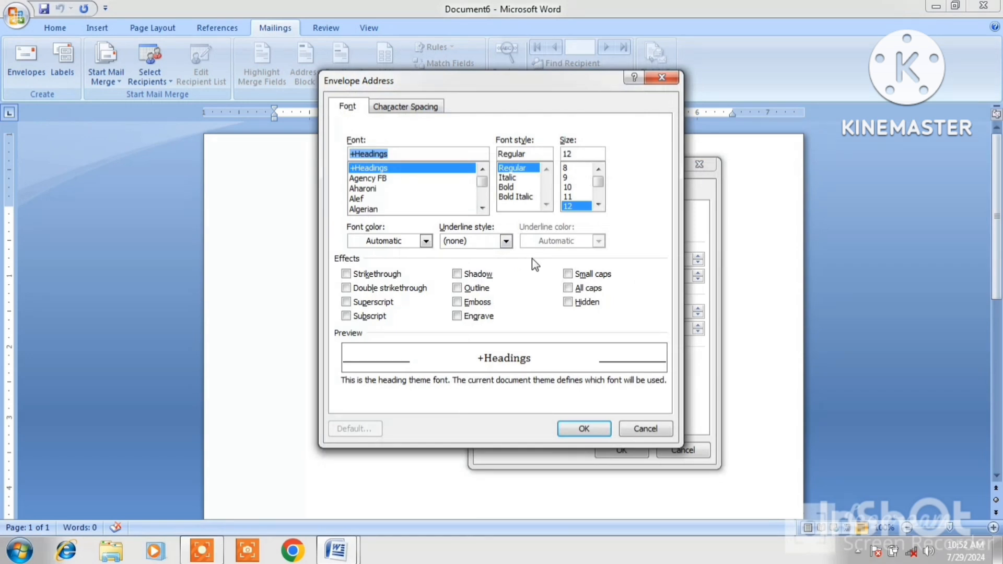
left_click(402, 240)
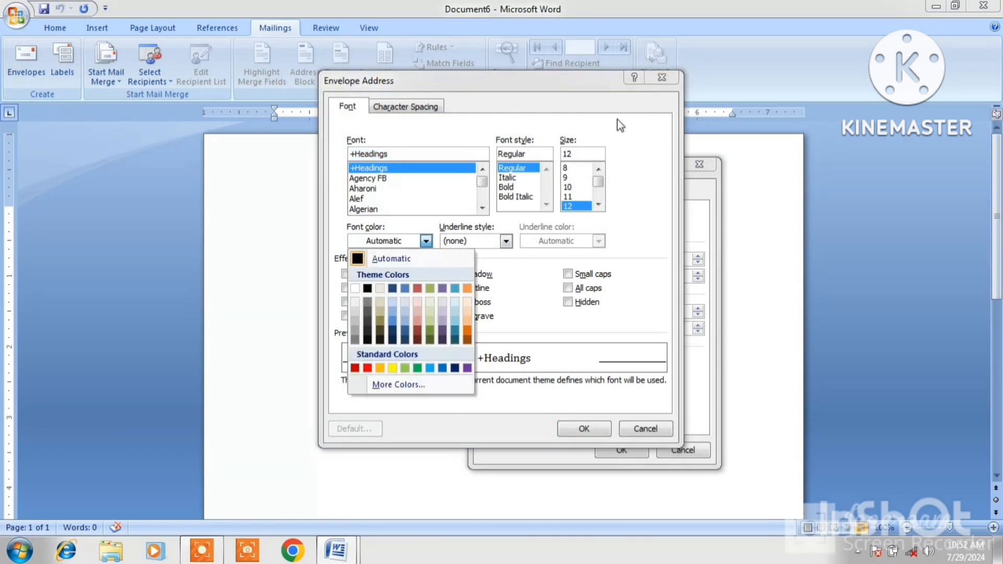
left_click(669, 76)
left_click(669, 74)
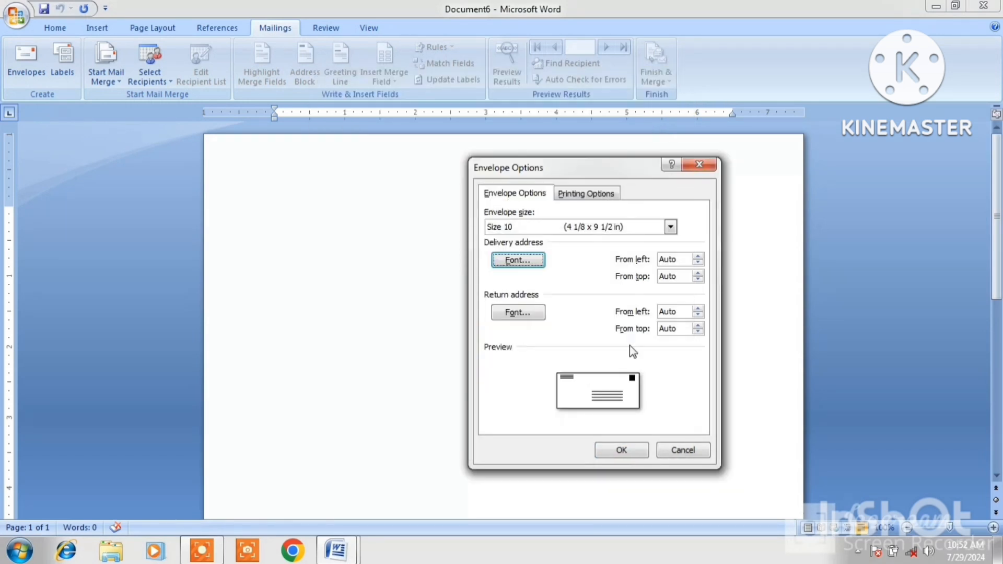
left_click(683, 450)
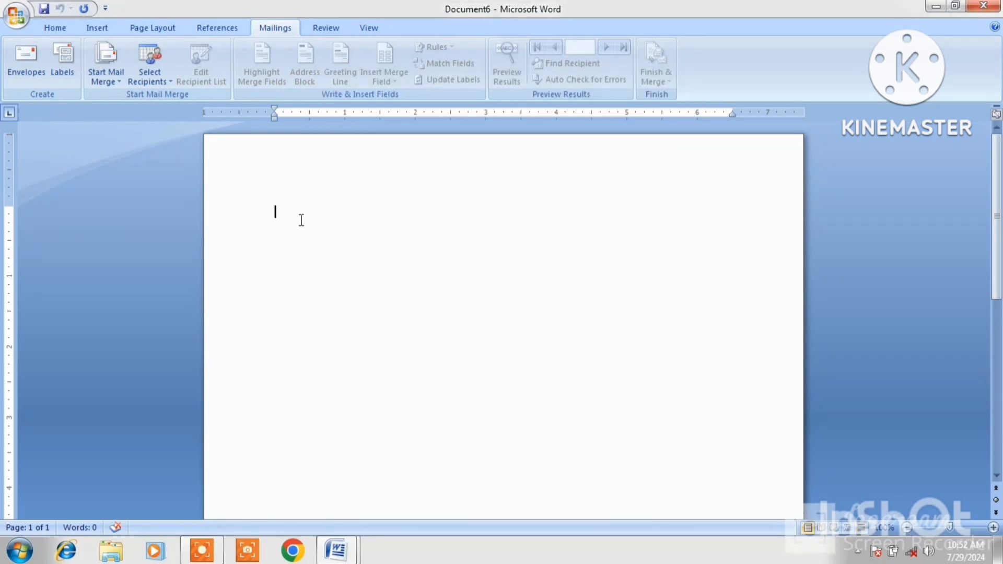
- View the label merge options without applying them, and set the merge type back to Normal Word Document
left_click(118, 79)
left_click(134, 146)
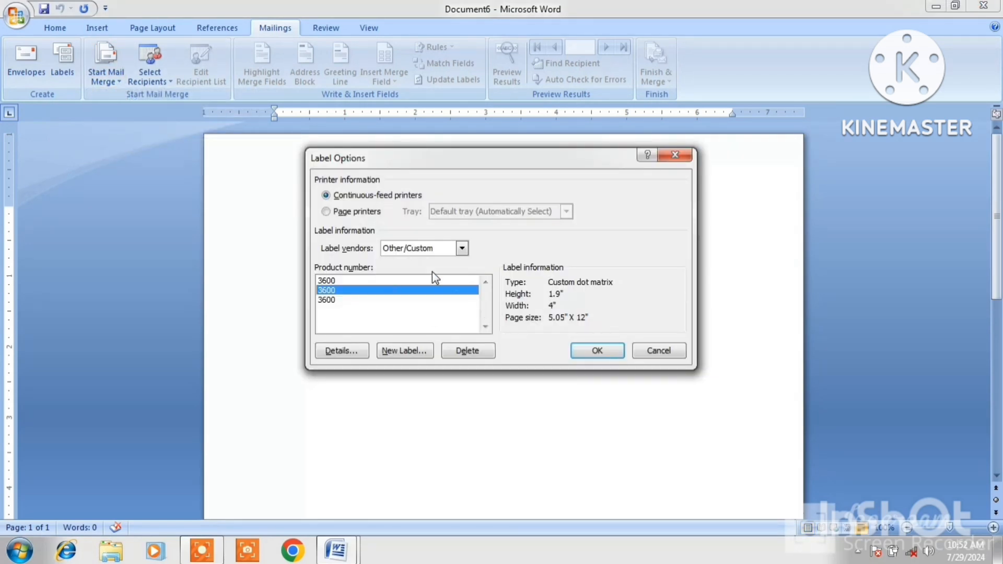
left_click(674, 155)
left_click(117, 80)
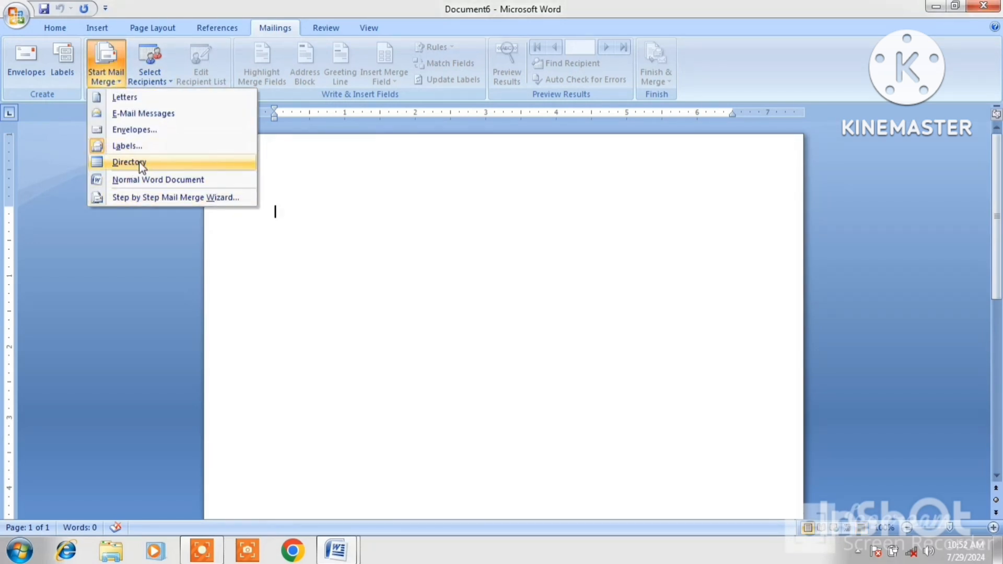
left_click(165, 179)
- Switch the merge type to E-Mail Messages and return it to Normal Word Document
left_click(105, 76)
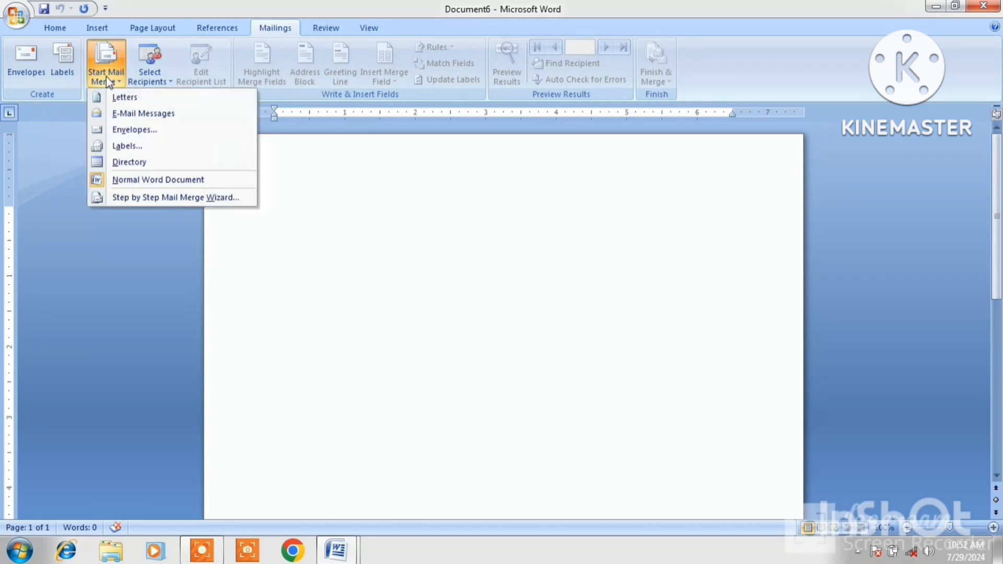
left_click(126, 115)
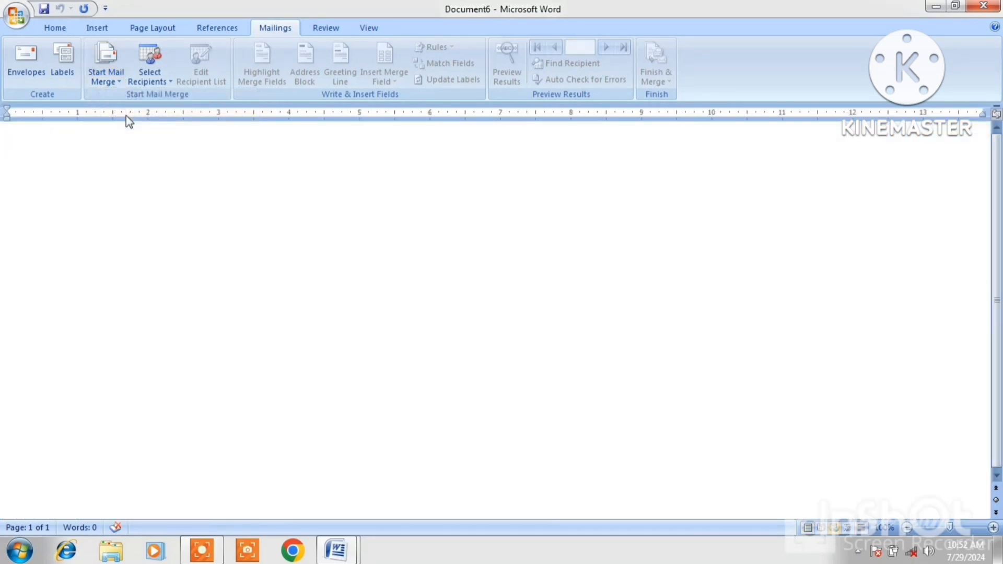
left_click(113, 84)
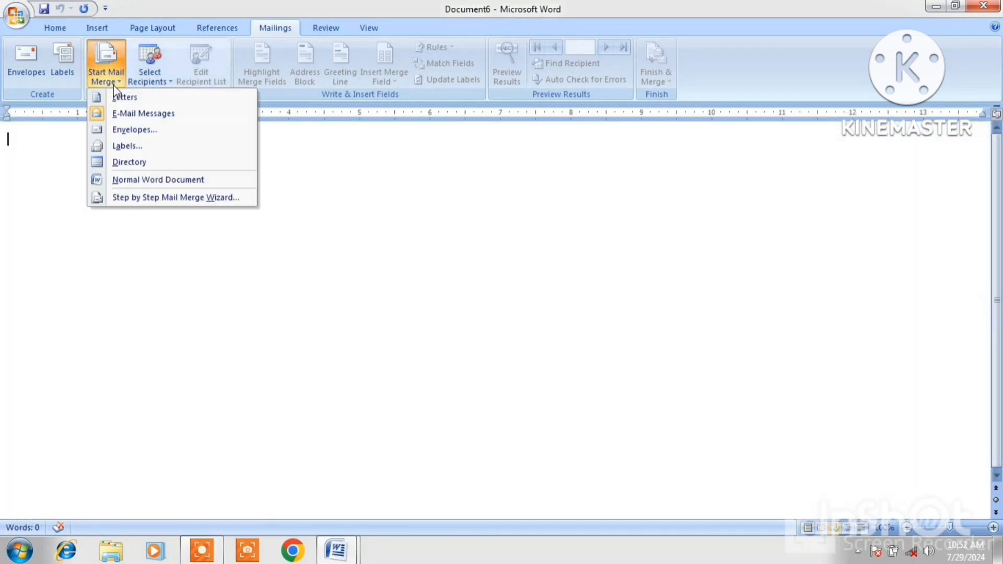
left_click(135, 178)
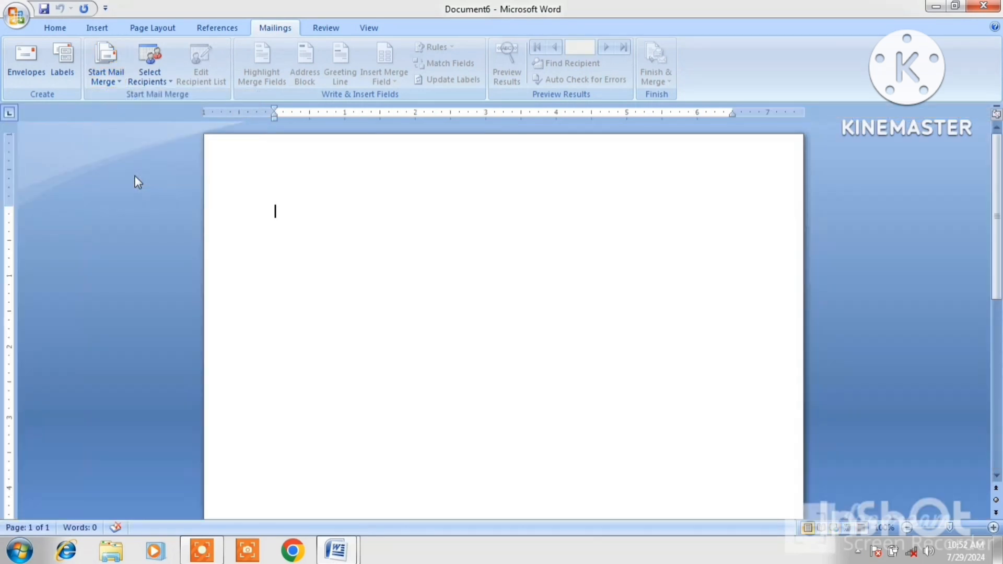
- Start the Step by Step Mail Merge Wizard for letters and base them on the Blank Document template
left_click(111, 74)
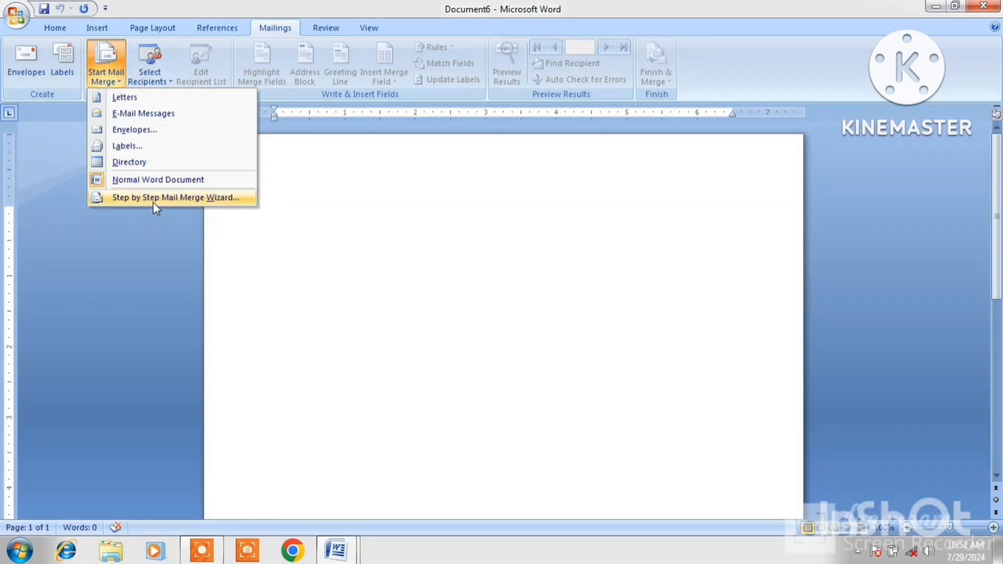
left_click(190, 194)
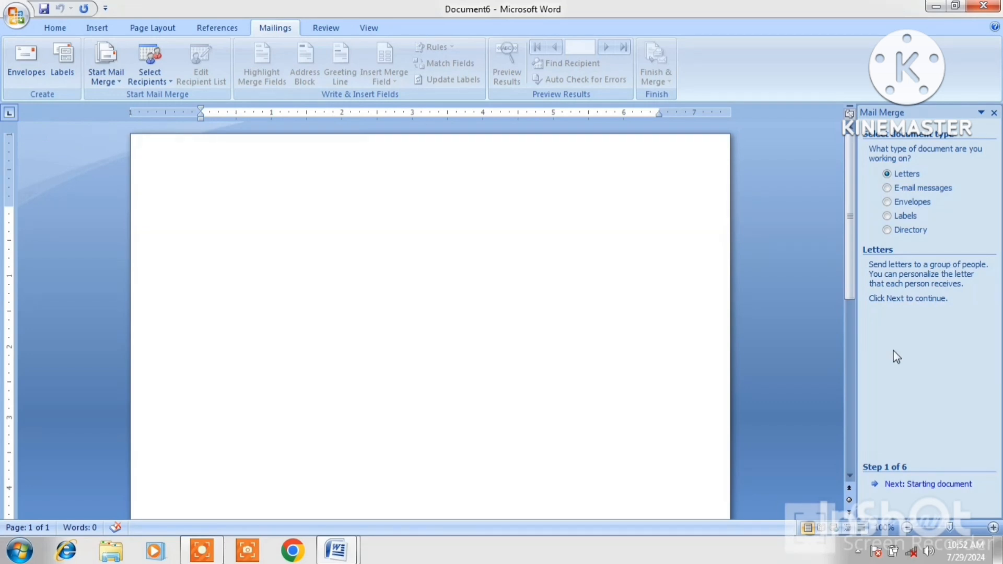
left_click(938, 484)
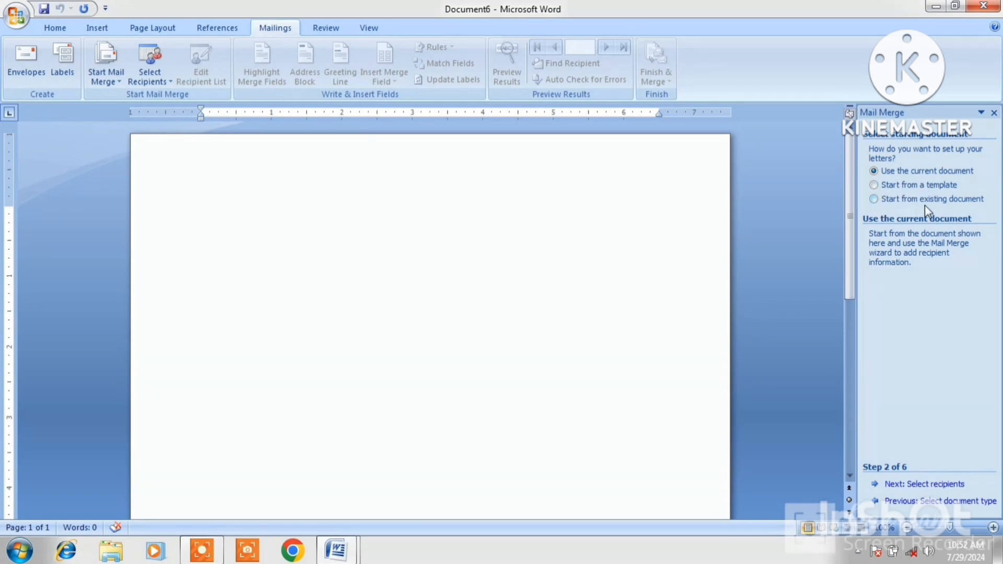
left_click(873, 186)
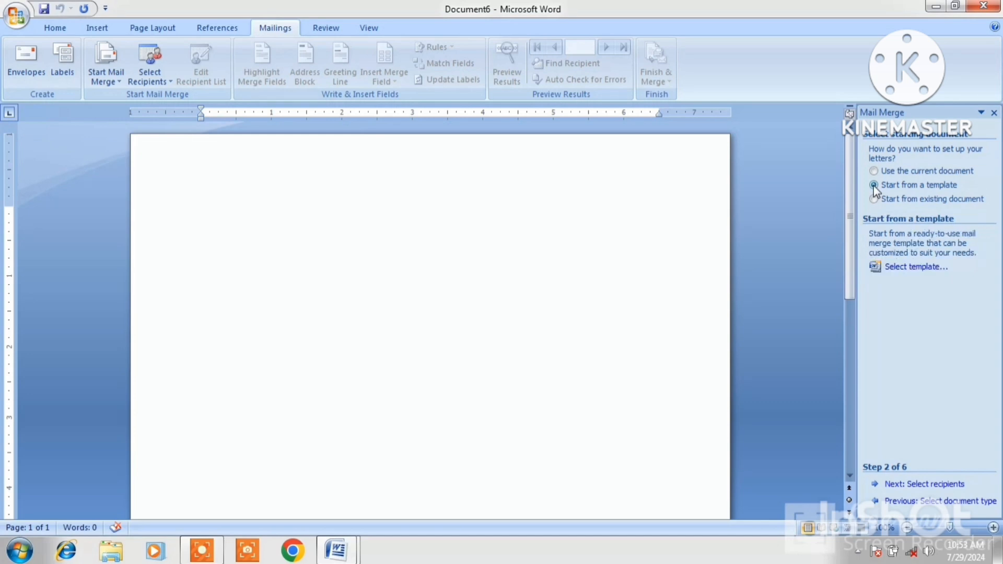
left_click(907, 268)
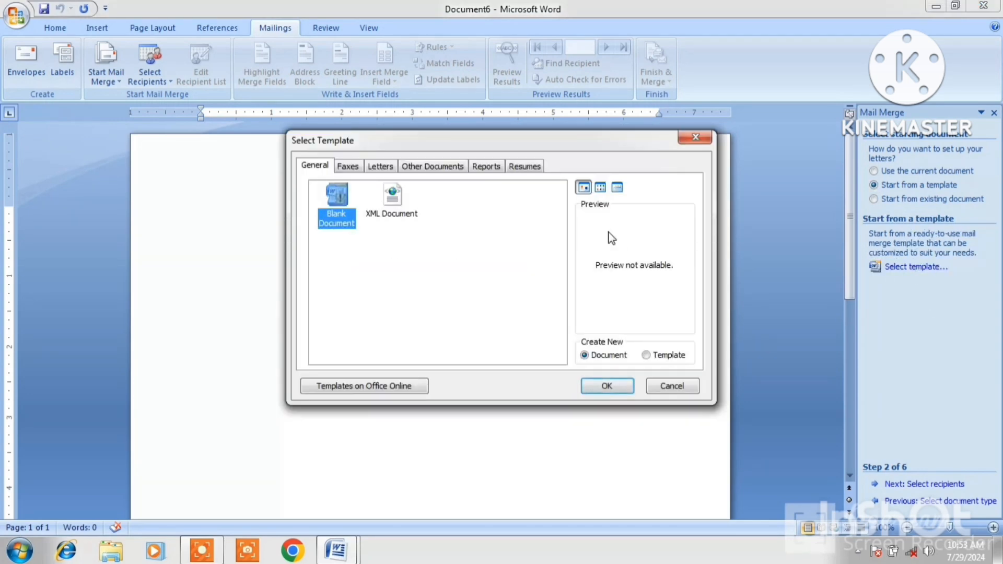
left_click(615, 388)
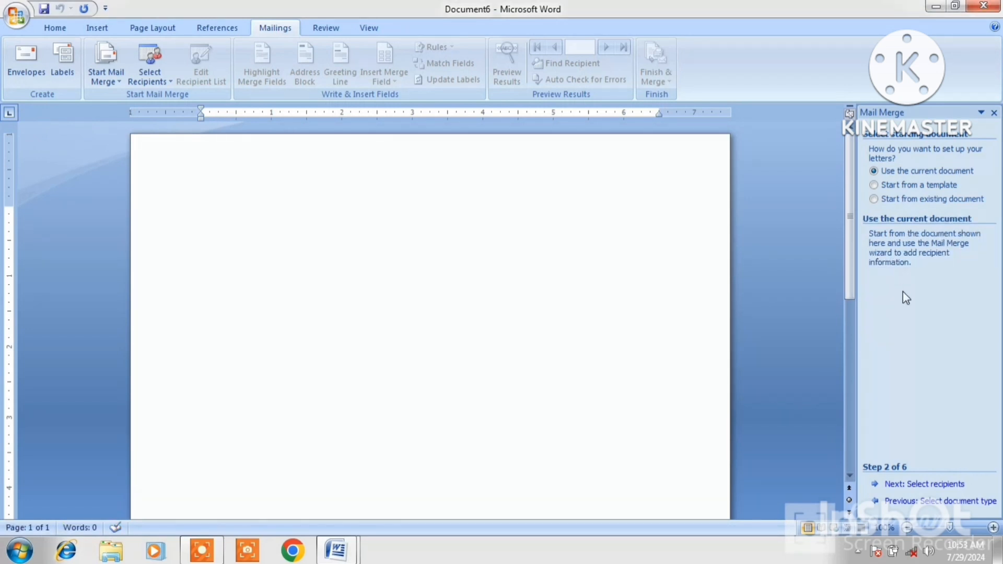
- Continue to recipient selection, create a new typed address list, and enter RCSM as the first entry's title
left_click(925, 484)
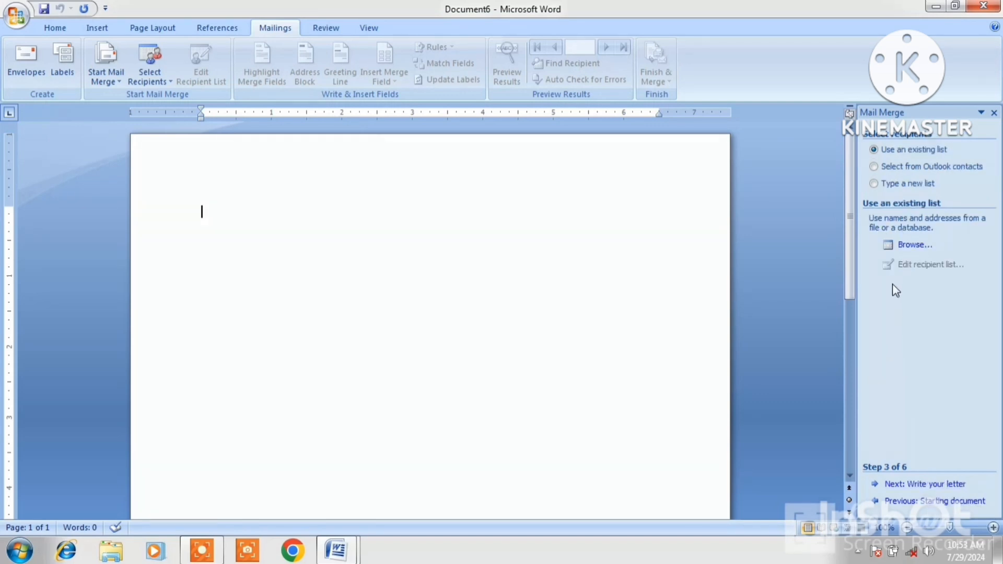
left_click(877, 182)
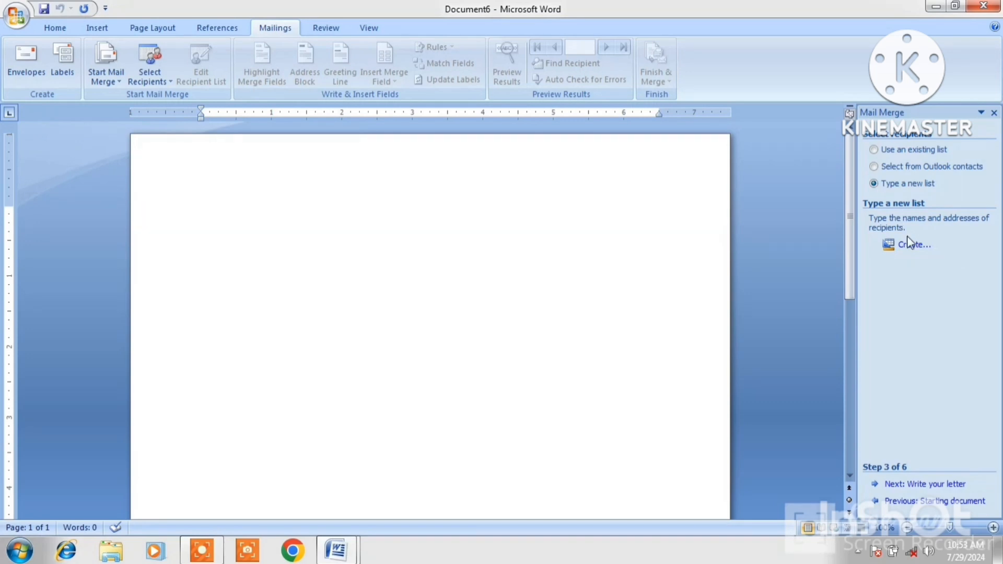
left_click(912, 249)
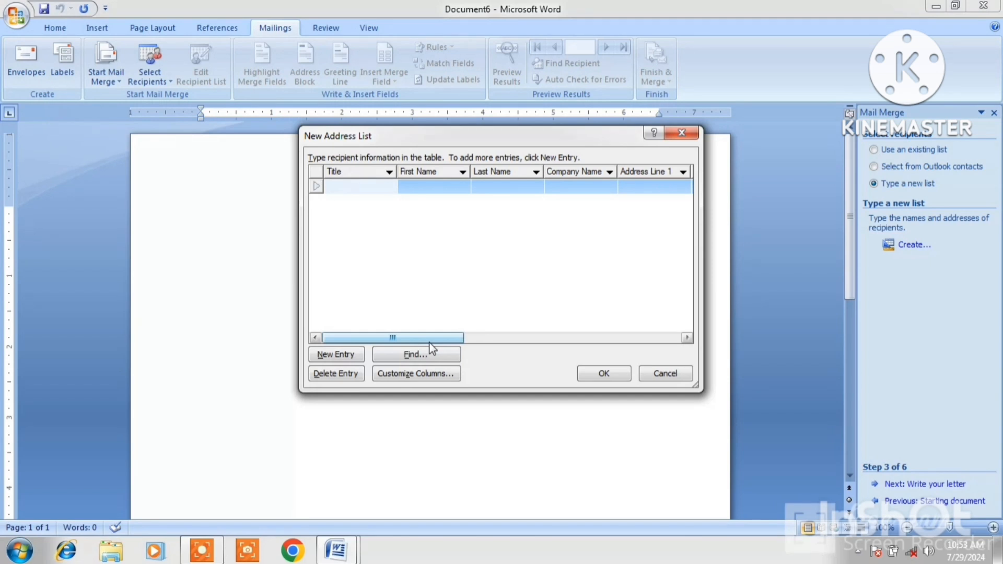
mouse_move(429, 342)
left_mouse_down()
mouse_move(674, 338)
mouse_move(443, 340)
left_mouse_up()
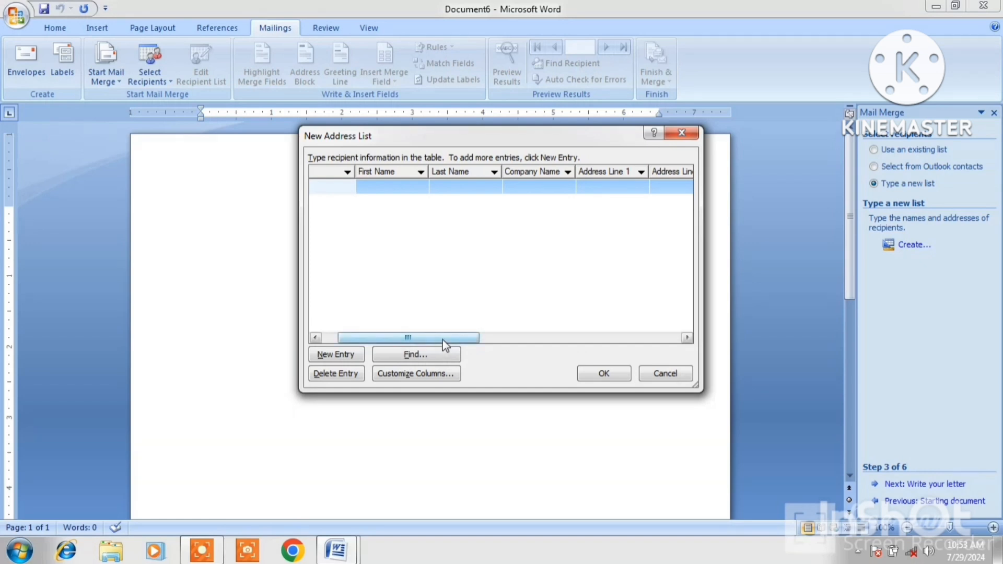
left_click_drag(402, 337, 368, 346)
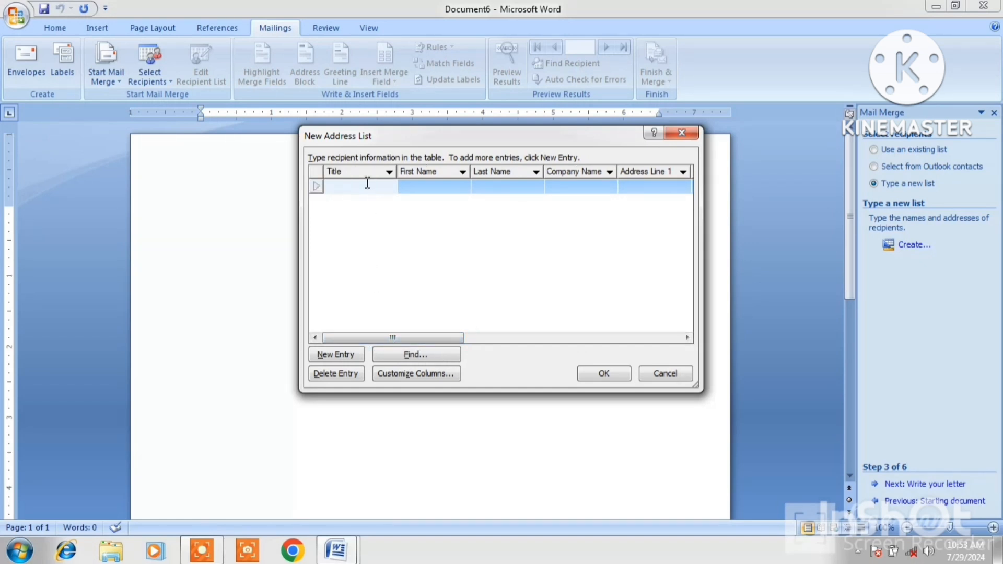
type("RCSM")
- Add a second empty entry to the address list and delete it again
left_click(350, 358)
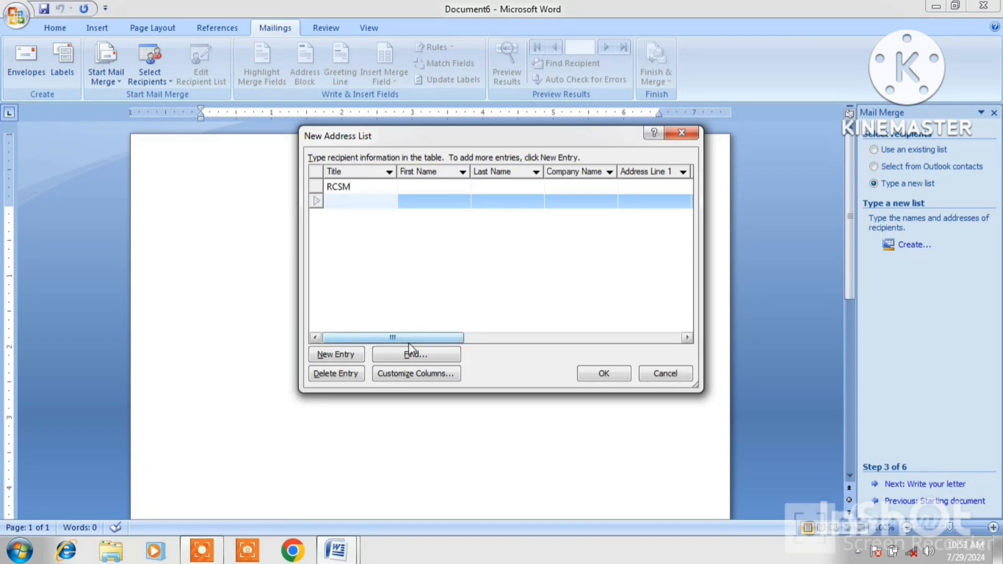
left_click(349, 380)
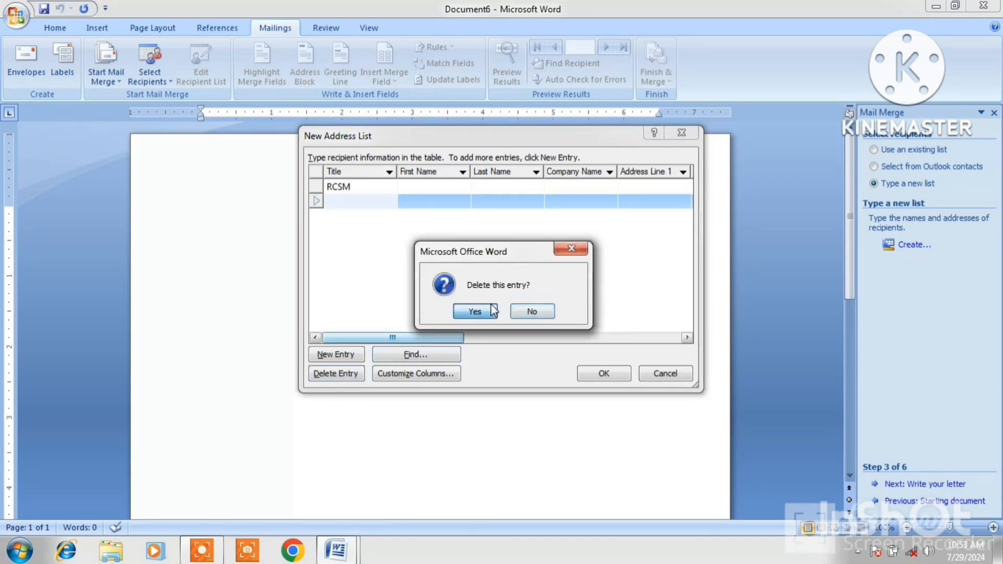
left_click(475, 312)
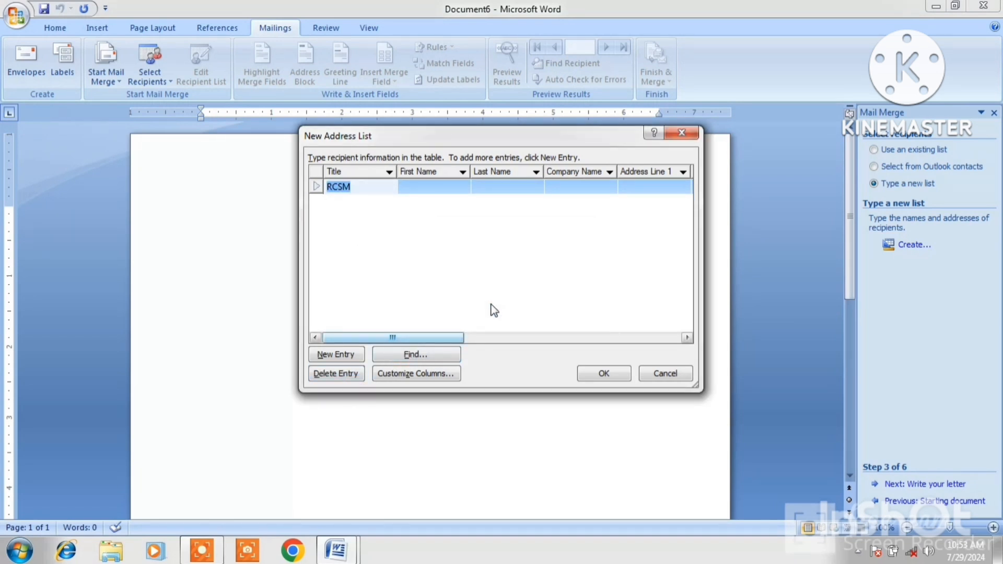
- Review the address list's customizable fields, such as Company Name and Address Line 2, and leave the column settings without saving
left_click(431, 380)
left_click(419, 219)
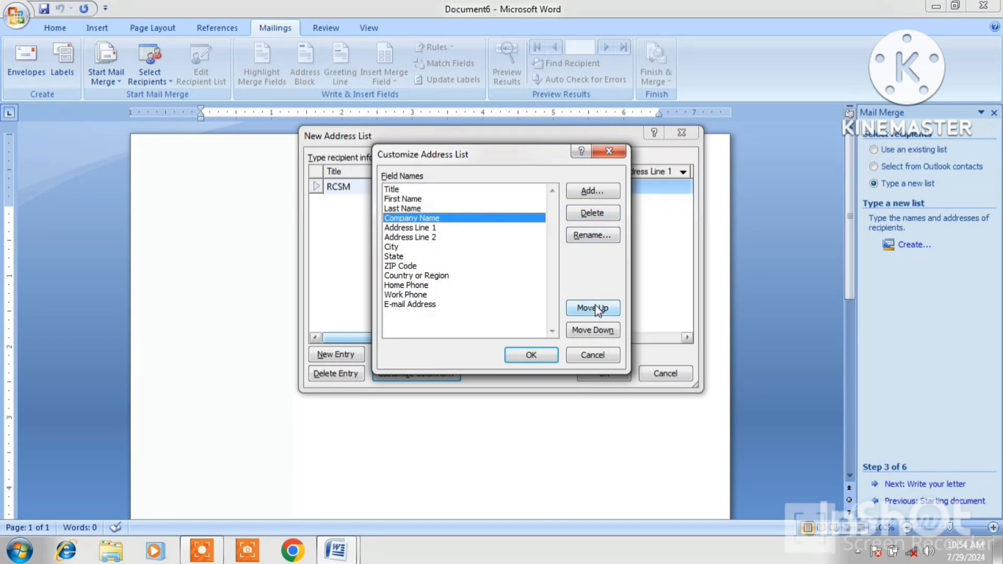
left_click(405, 238)
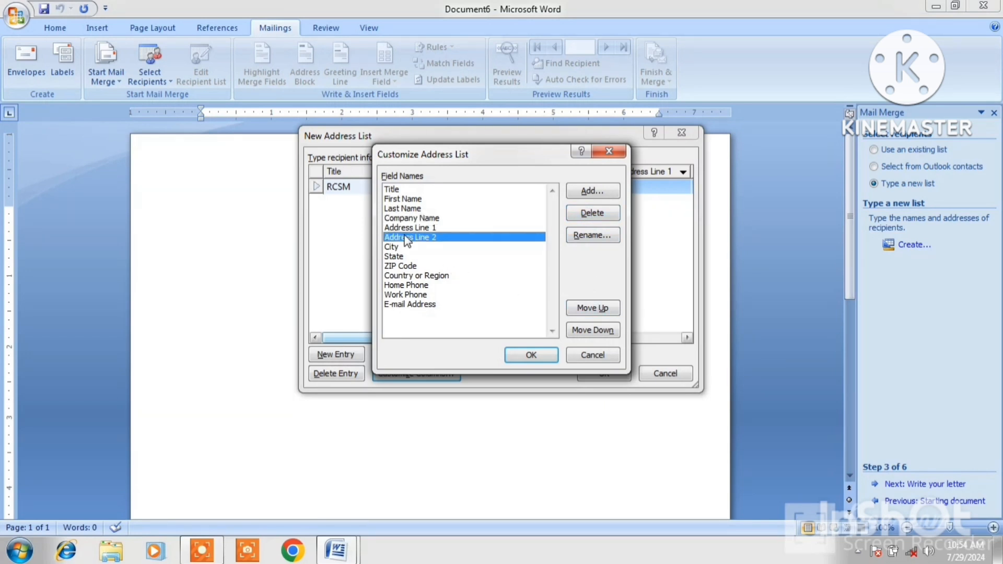
left_click(578, 356)
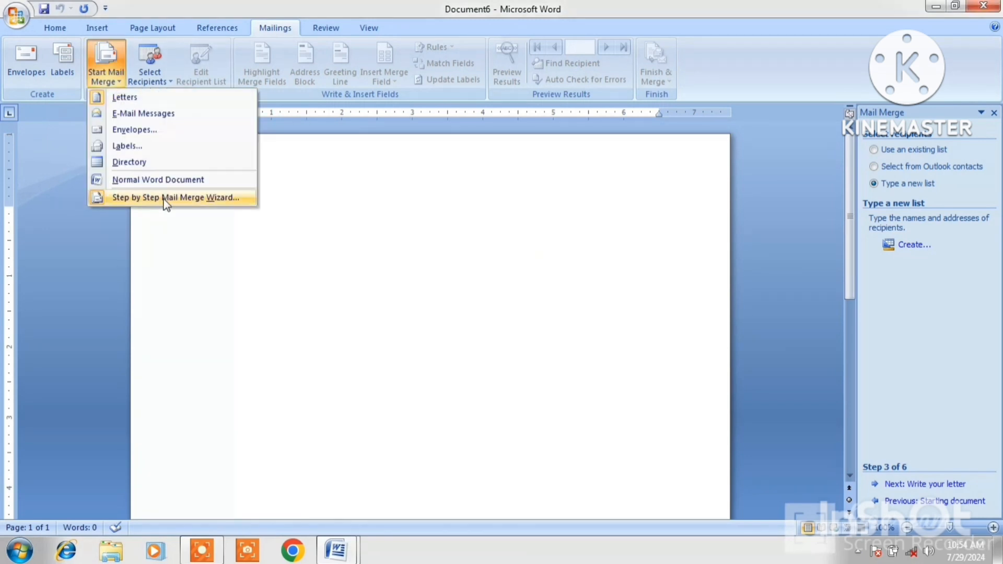
left_click(238, 272)
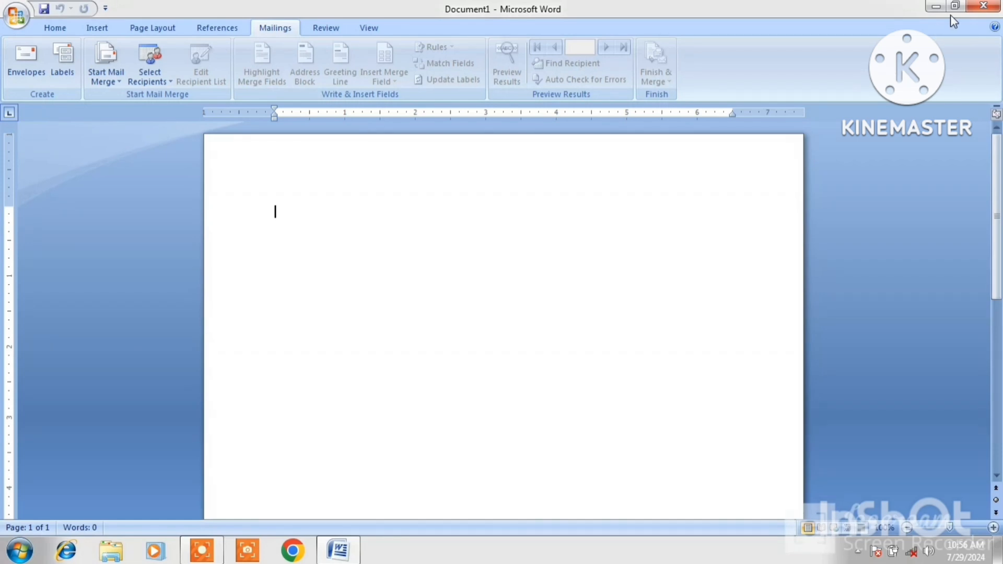
- Switch to Excel by opening the MARK LIST FINAL workbook from the desktop, and inspect the first student's obtained marks formula
left_click(935, 6)
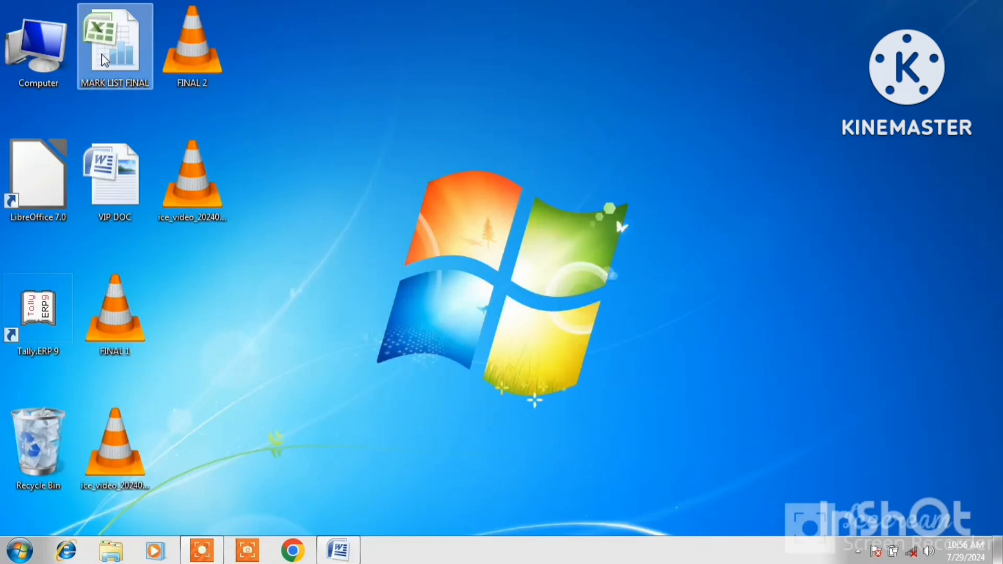
double_click(120, 60)
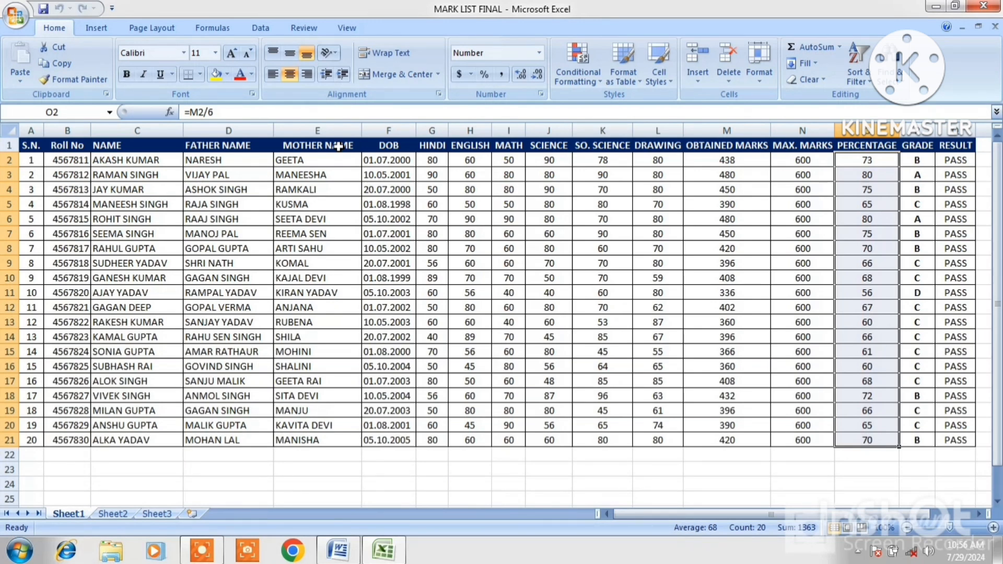
left_click(35, 443)
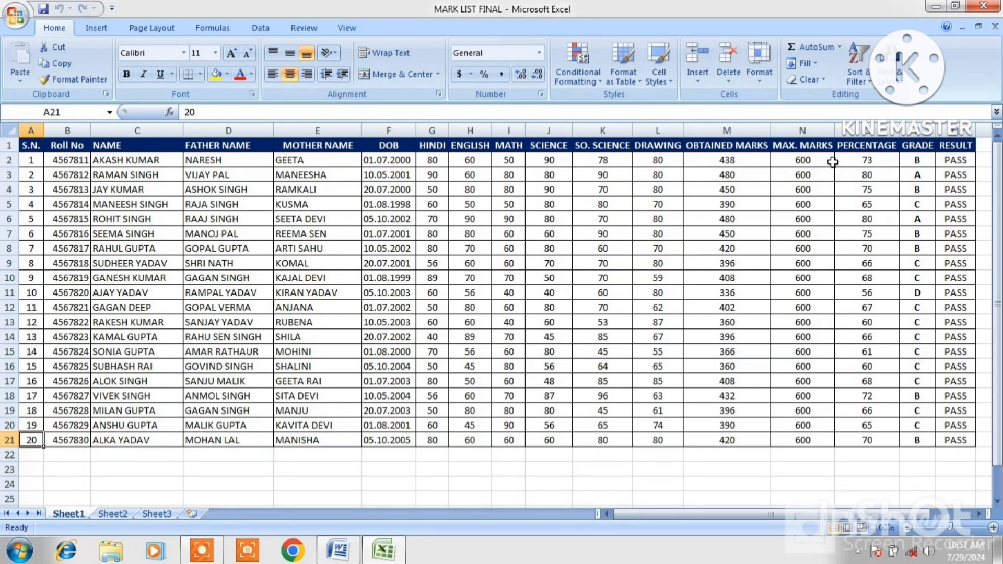
left_click(718, 161)
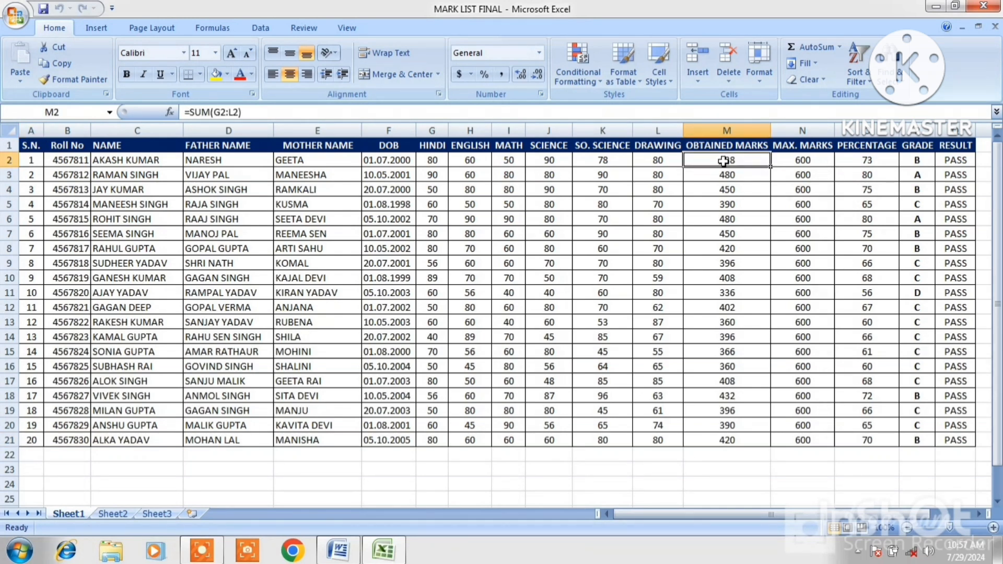
- Inspect the formulas behind the first student's obtained marks, percentage and grade, leaving them unchanged
double_click(723, 161)
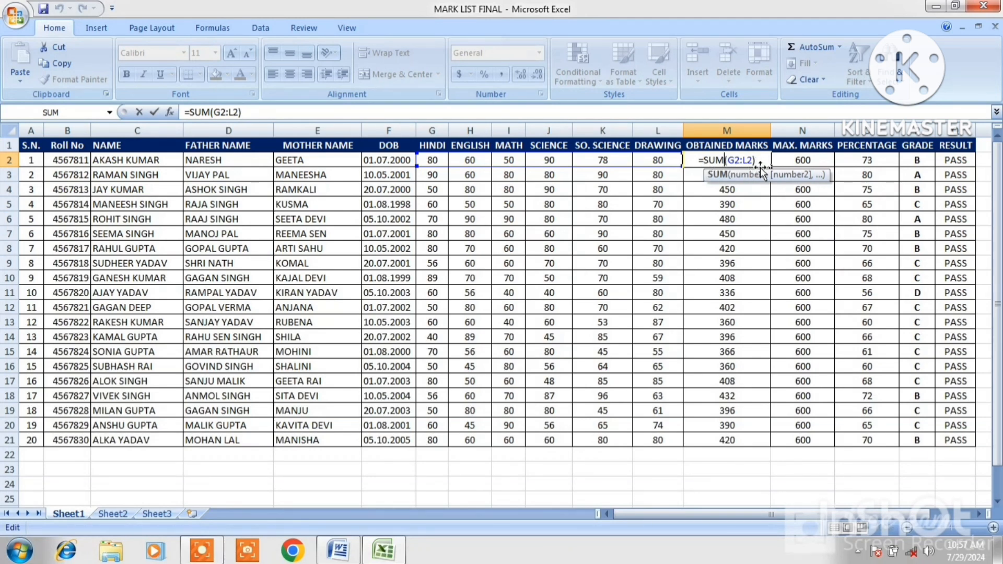
left_click(859, 161)
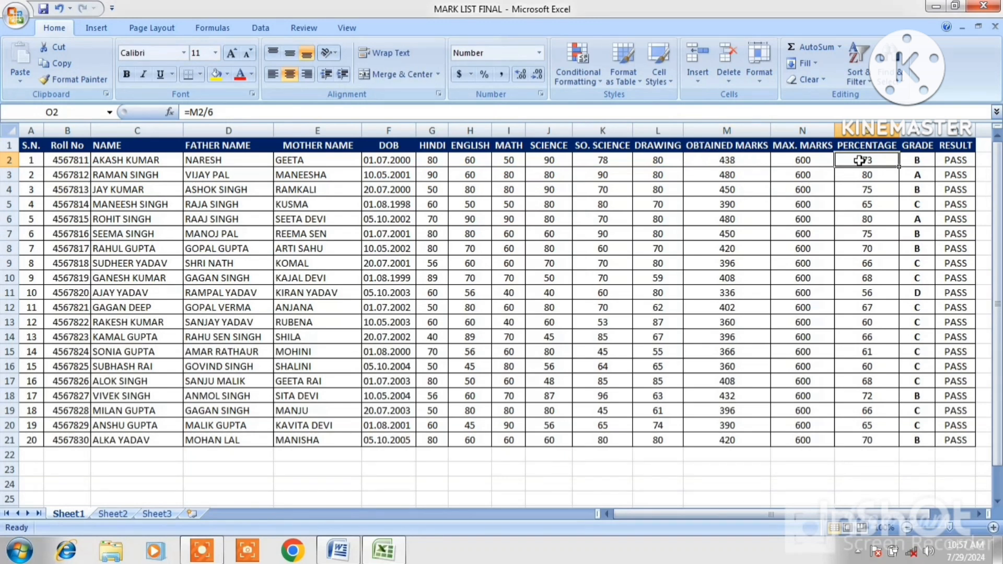
double_click(877, 160)
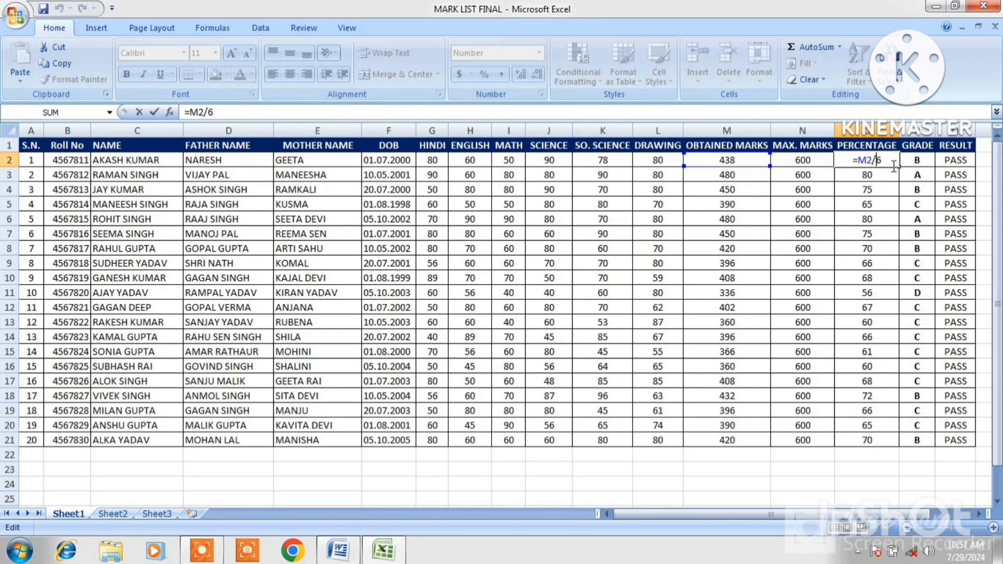
key("Return")
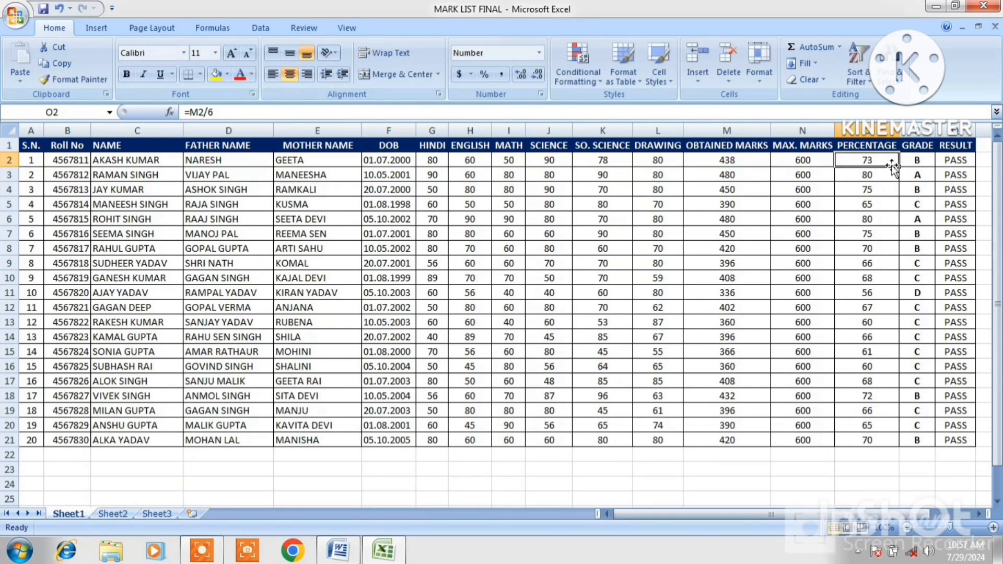
double_click(920, 160)
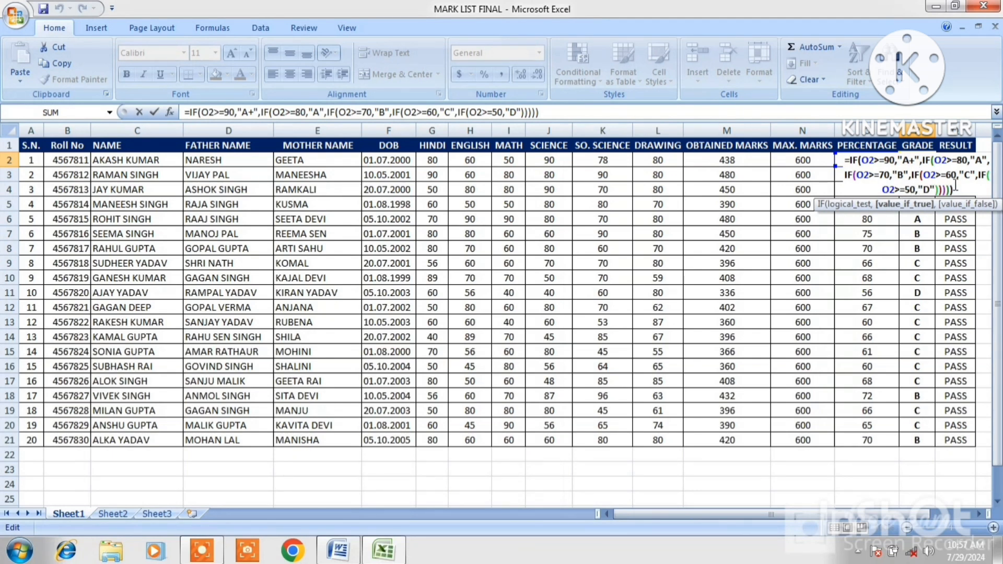
key("ctrl+Return")
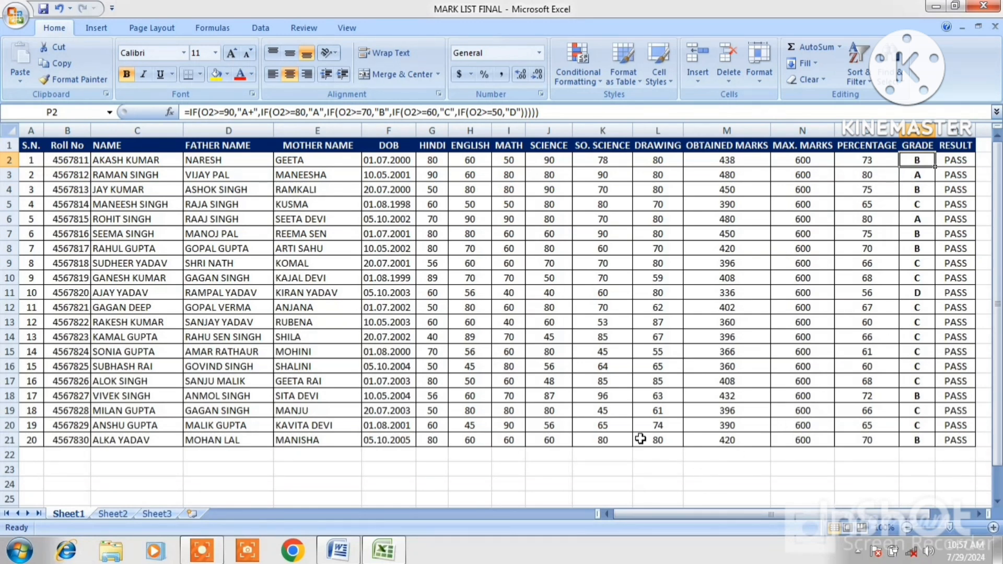
- Switch to Word by opening VIP DOC from the desktop, and place the cursor in the empty Roll No. cell
left_click(943, 8)
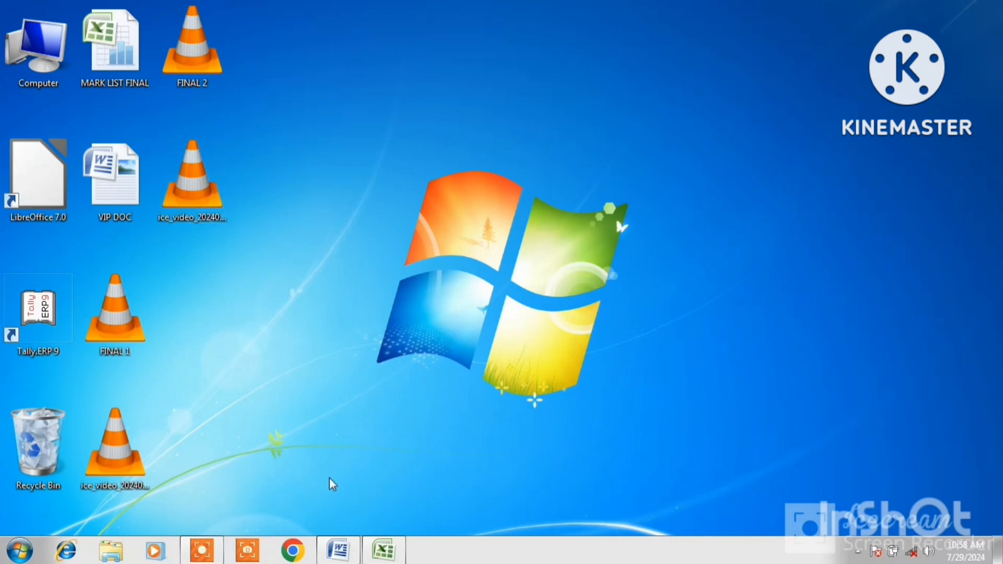
left_click(339, 549)
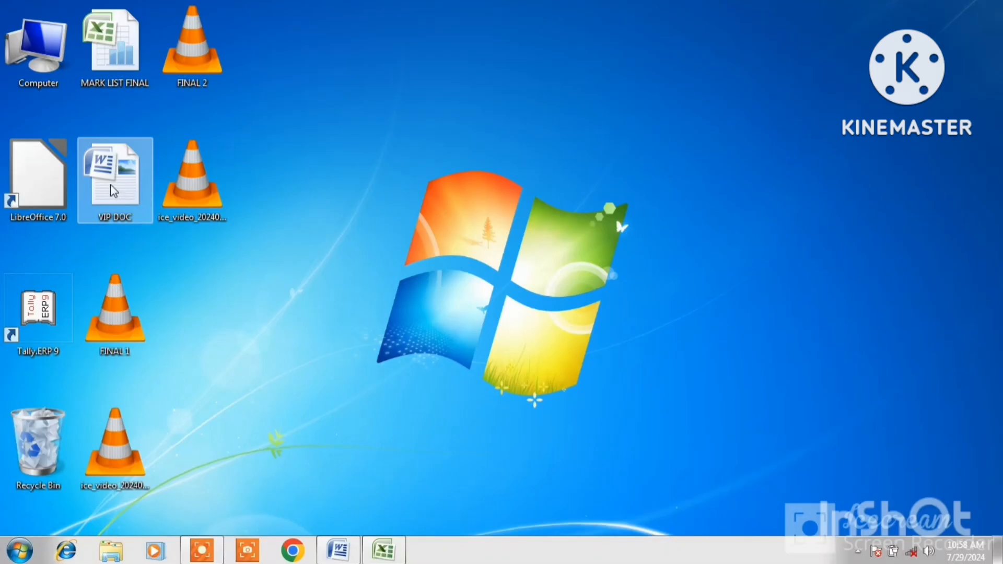
double_click(113, 191)
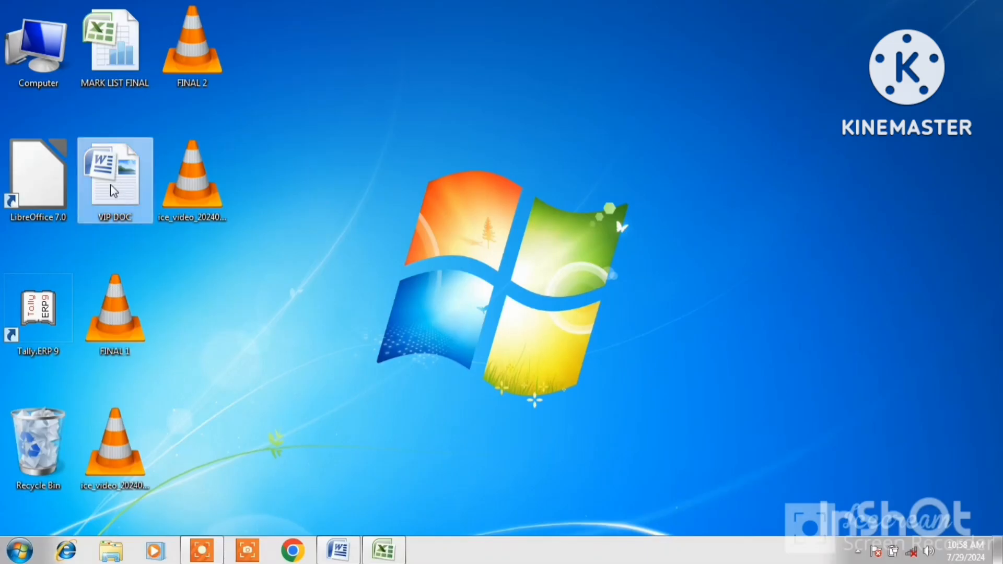
left_click(475, 341)
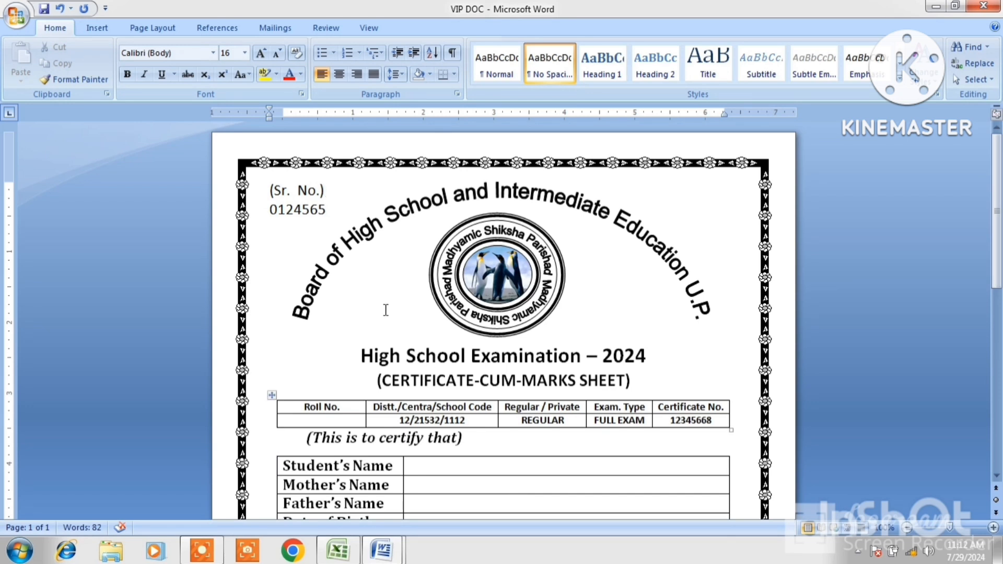
left_click(274, 33)
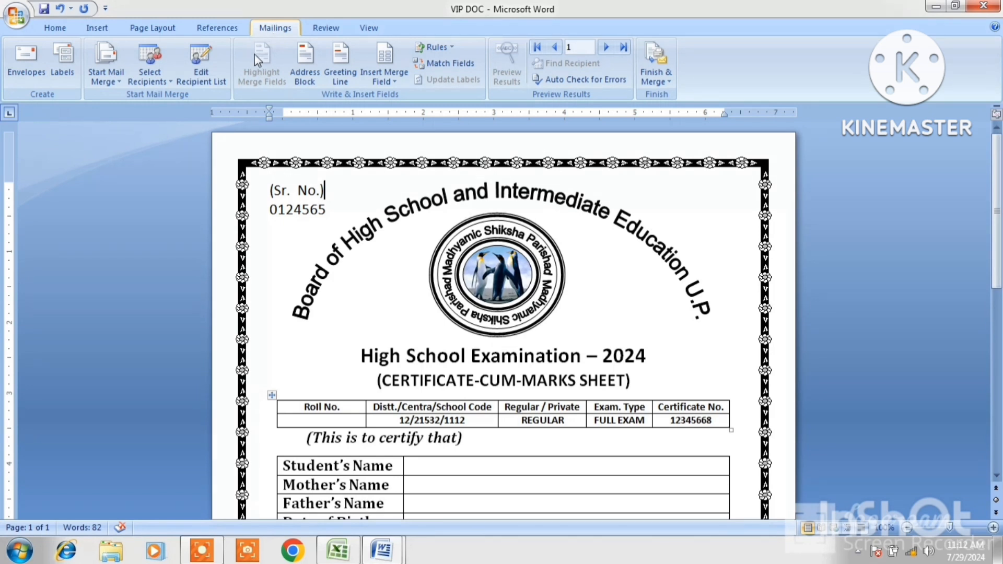
left_click(324, 421)
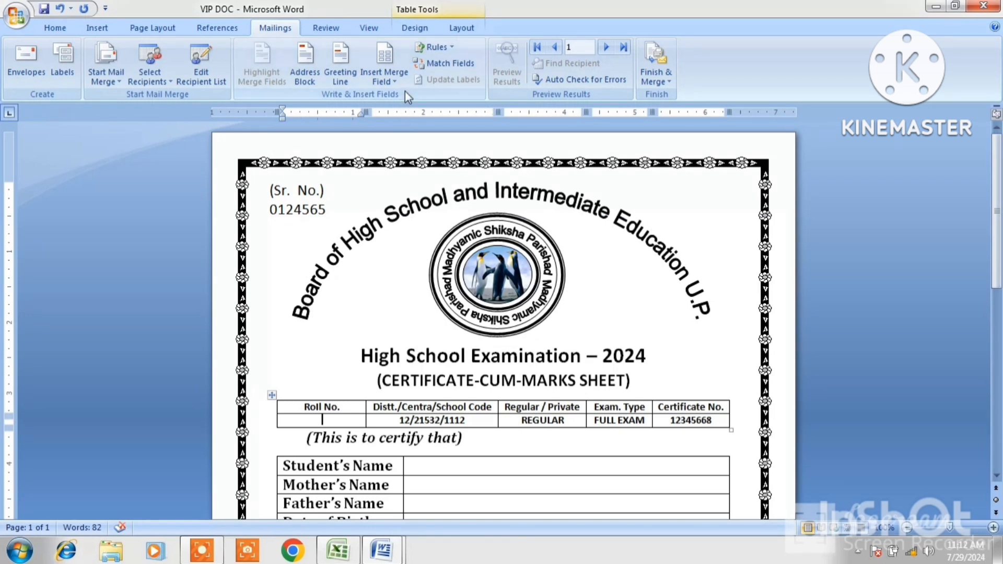
left_click(165, 81)
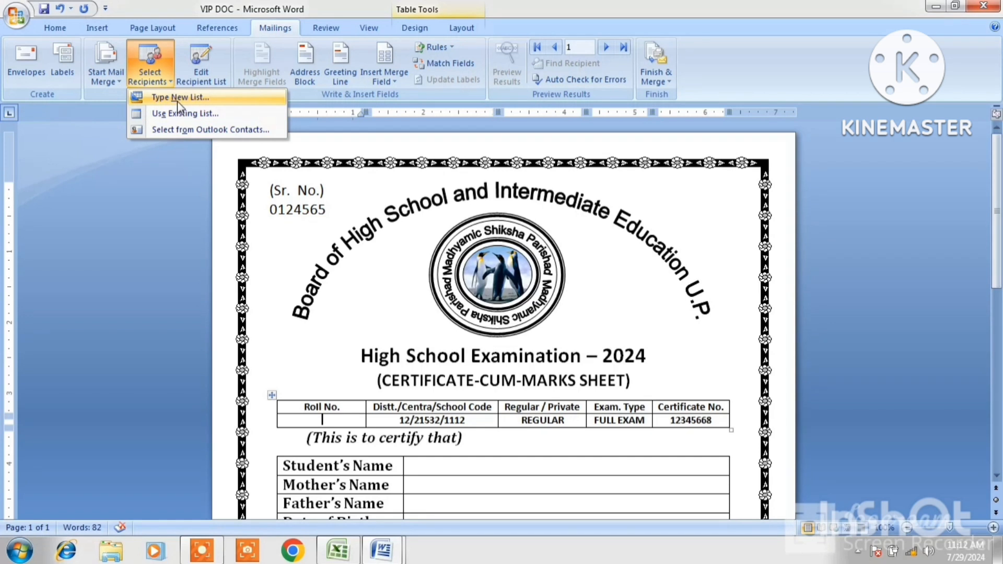
left_click(178, 98)
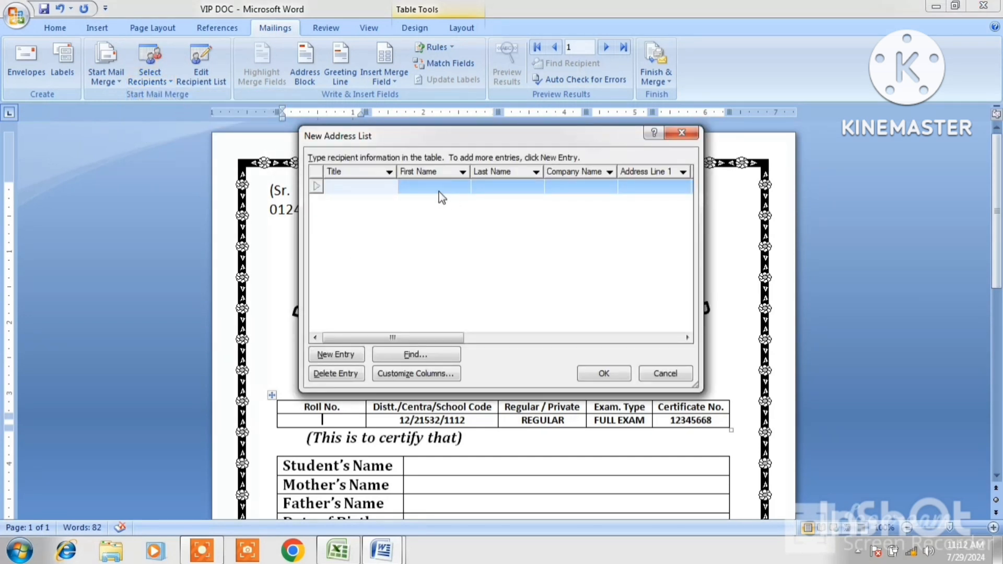
left_click(683, 134)
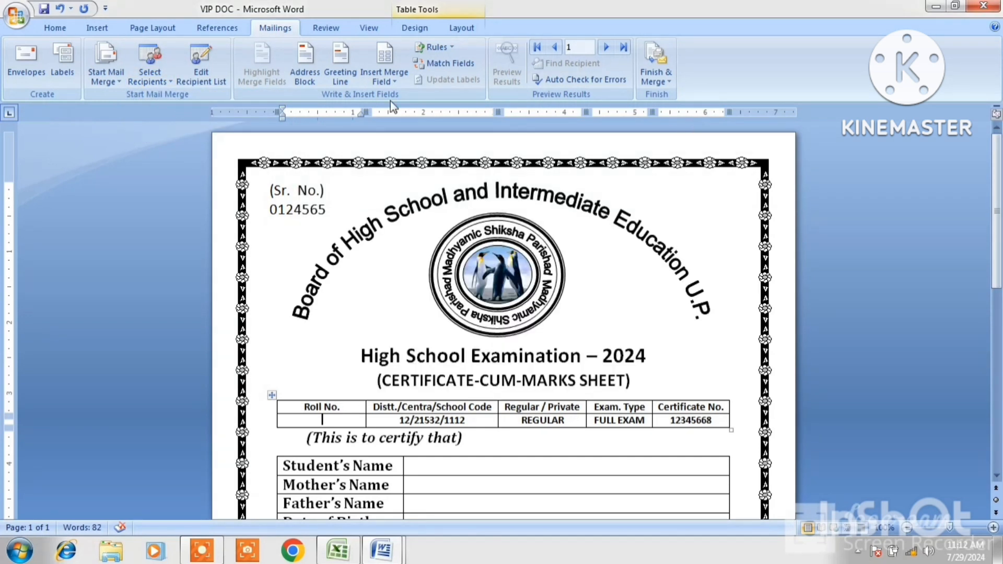
- Use the existing MARK LIST FINAL workbook from the desktop as the recipient list, with Sheet1$ as its table
left_click(163, 84)
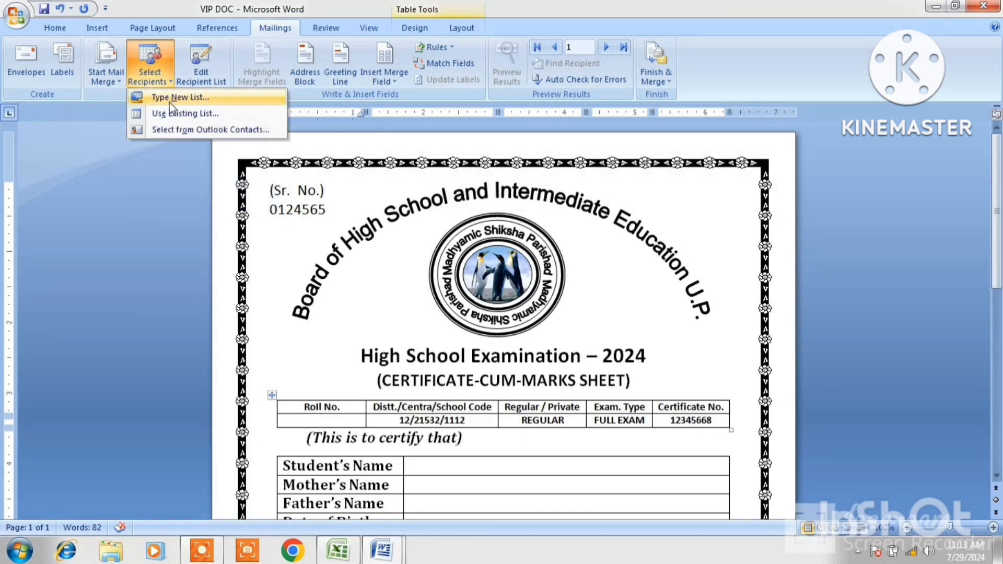
left_click(193, 118)
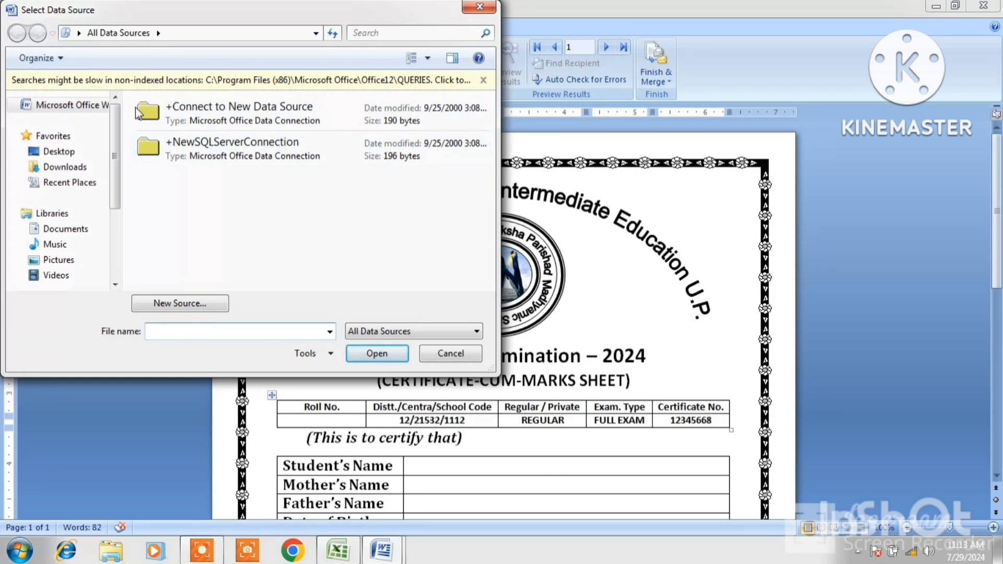
left_click(66, 151)
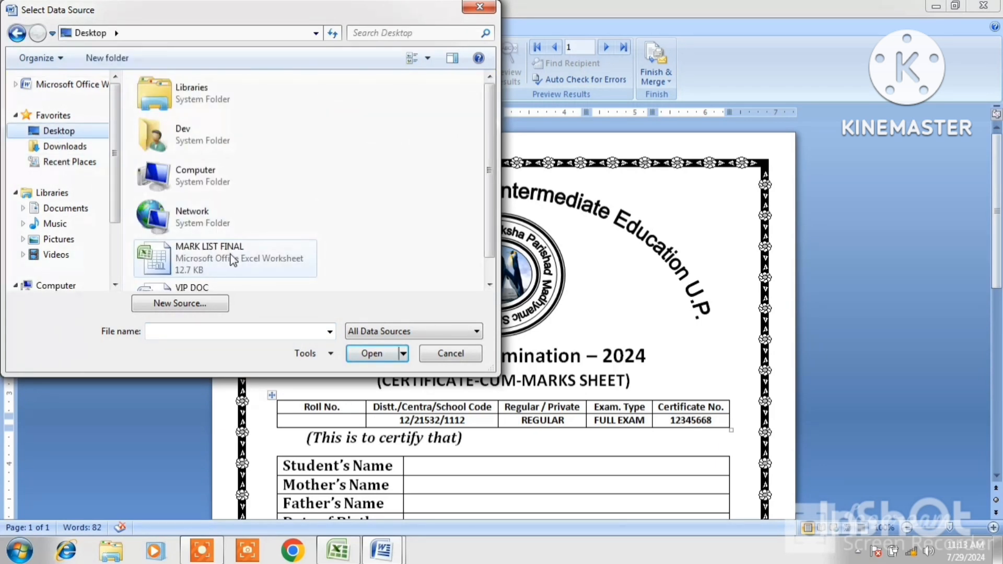
left_click(270, 263)
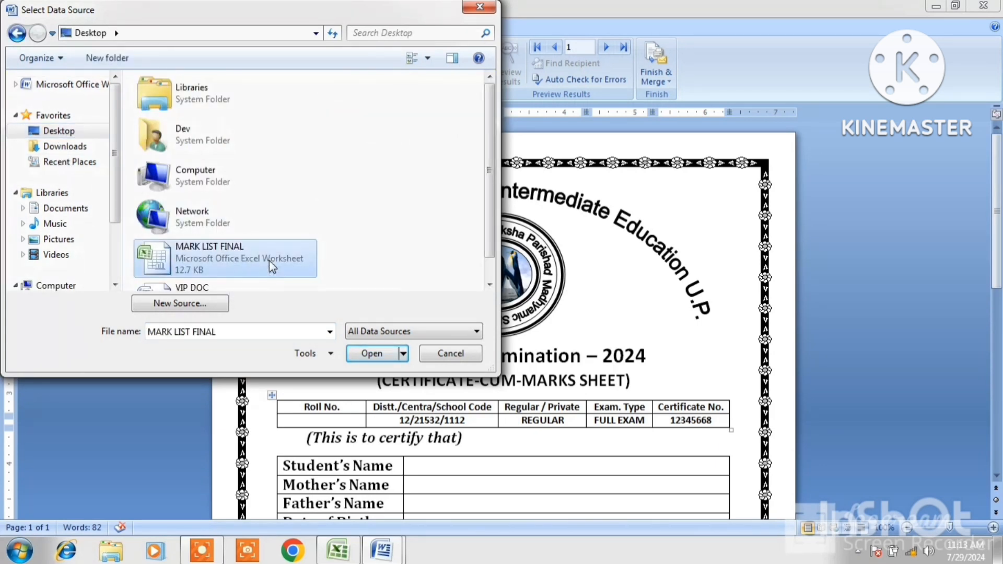
left_click(372, 354)
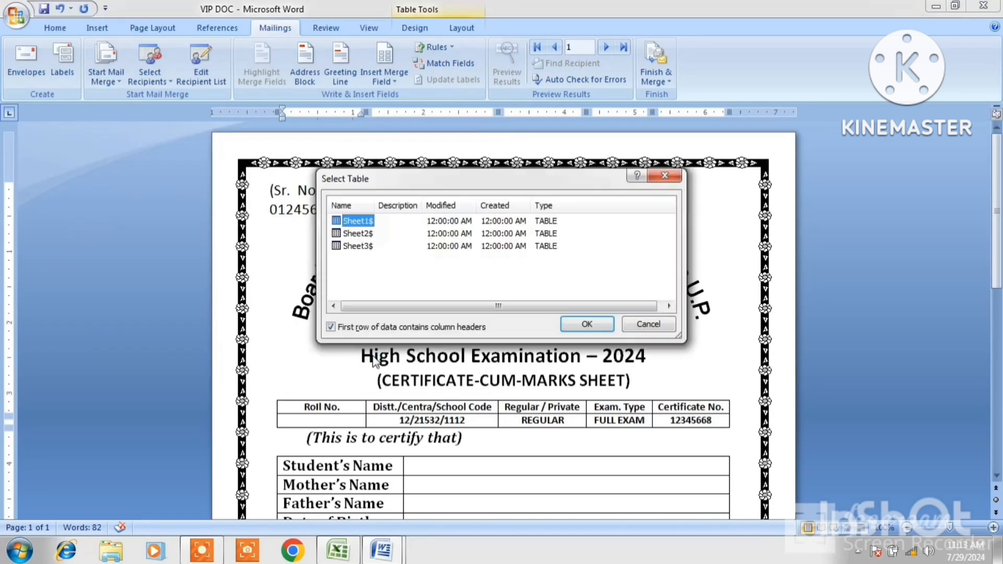
left_click(573, 328)
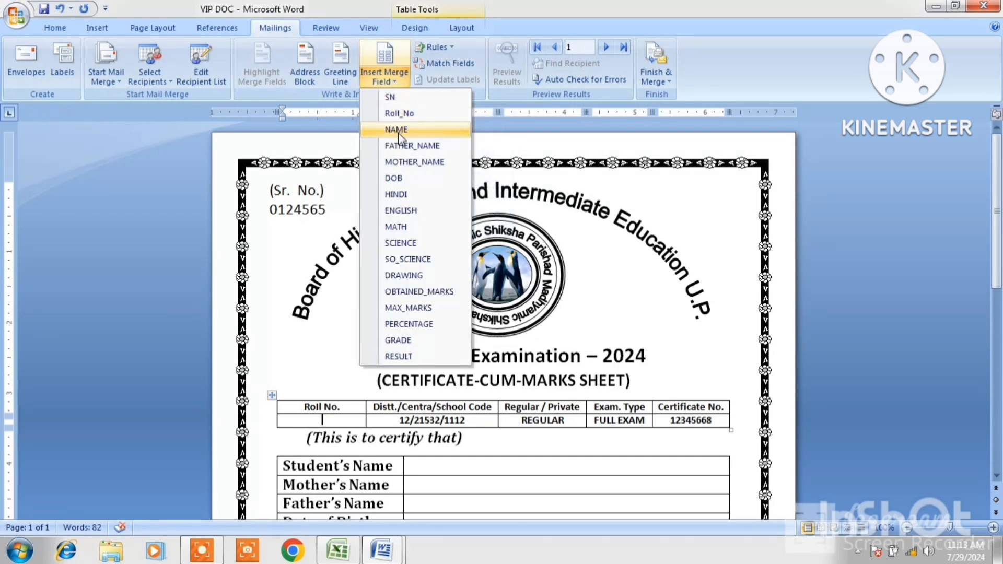
- Insert the Roll_No merge field in the Roll No. cell and the NAME merge field in the Student's Name row
left_click(398, 114)
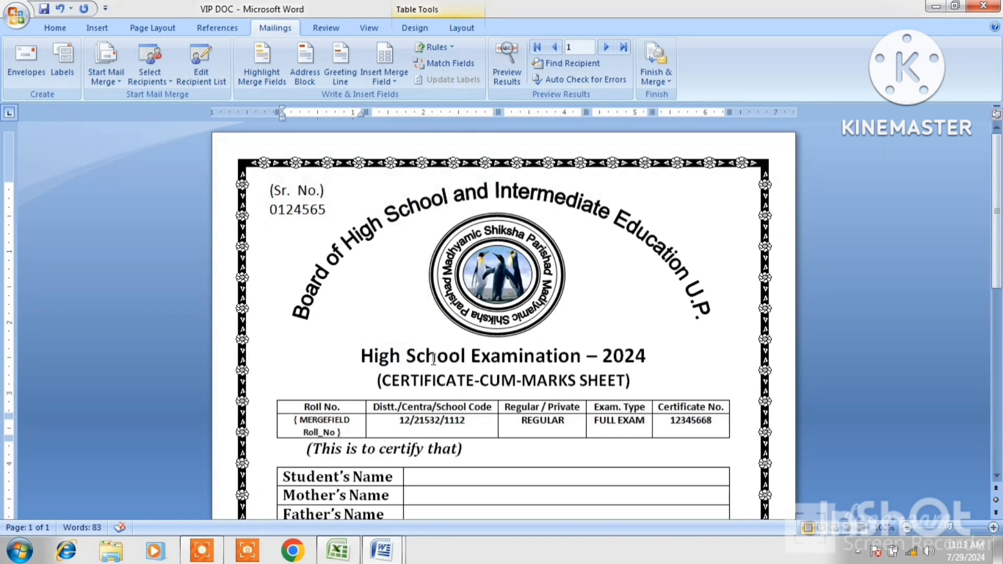
left_click(460, 476)
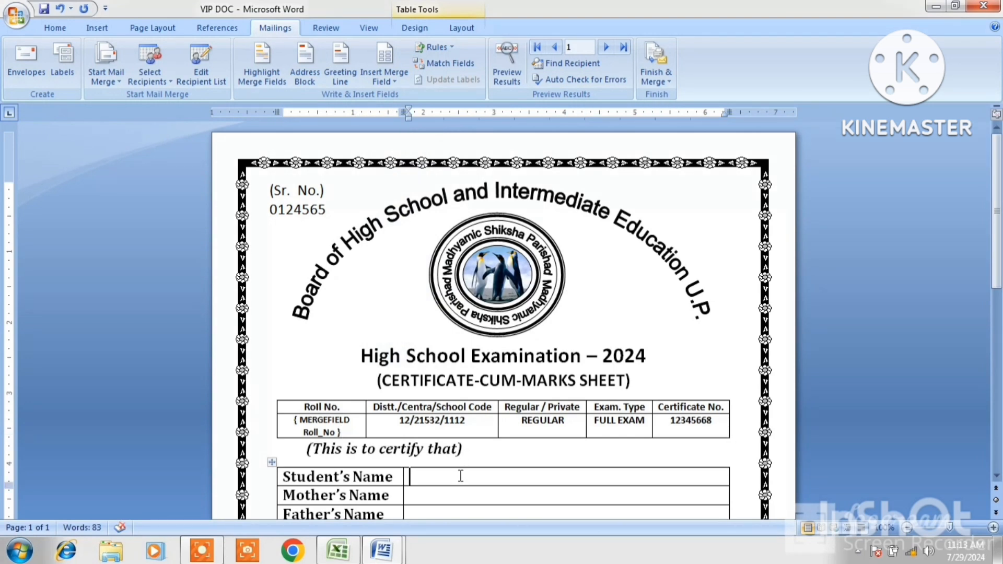
left_click(399, 86)
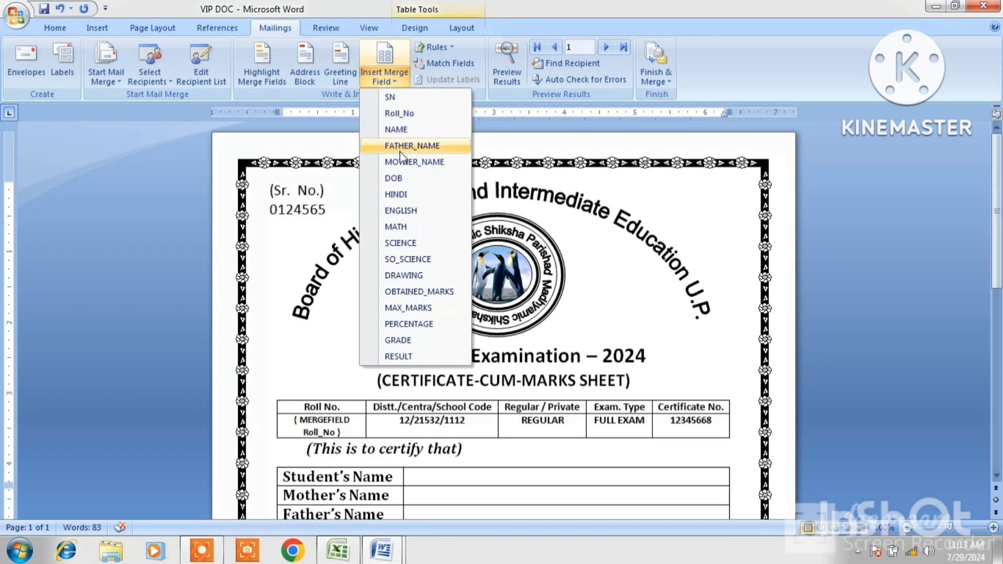
left_click(400, 129)
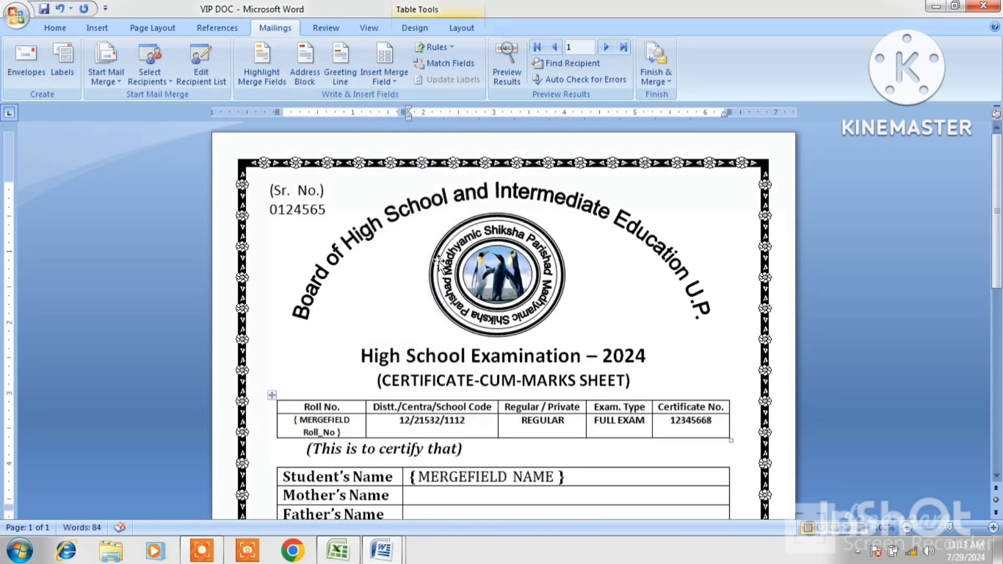
- Insert the MOTHER_NAME merge field in the Mother's Name row and FATHER_NAME in the Father's Name row
left_click(398, 86)
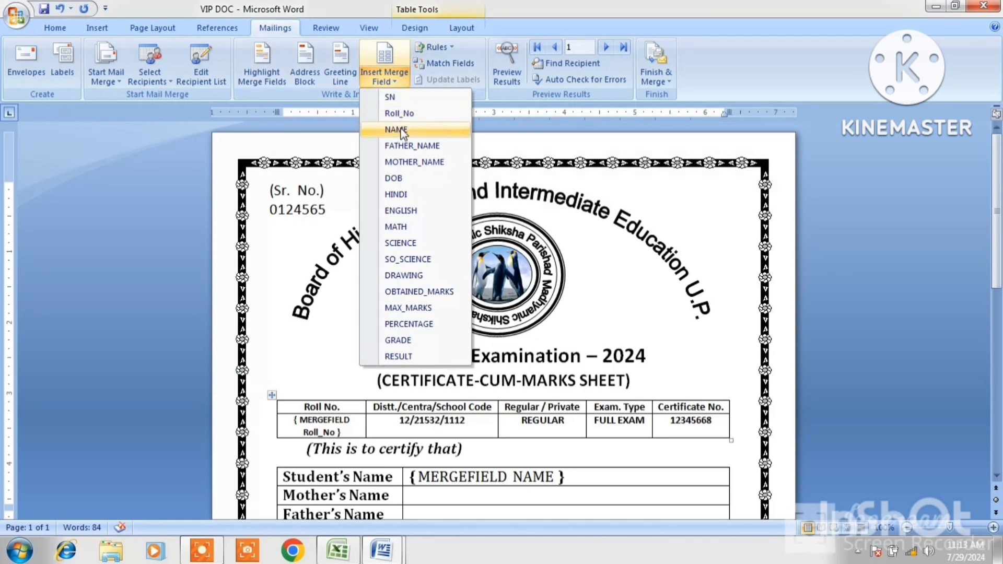
left_click(412, 162)
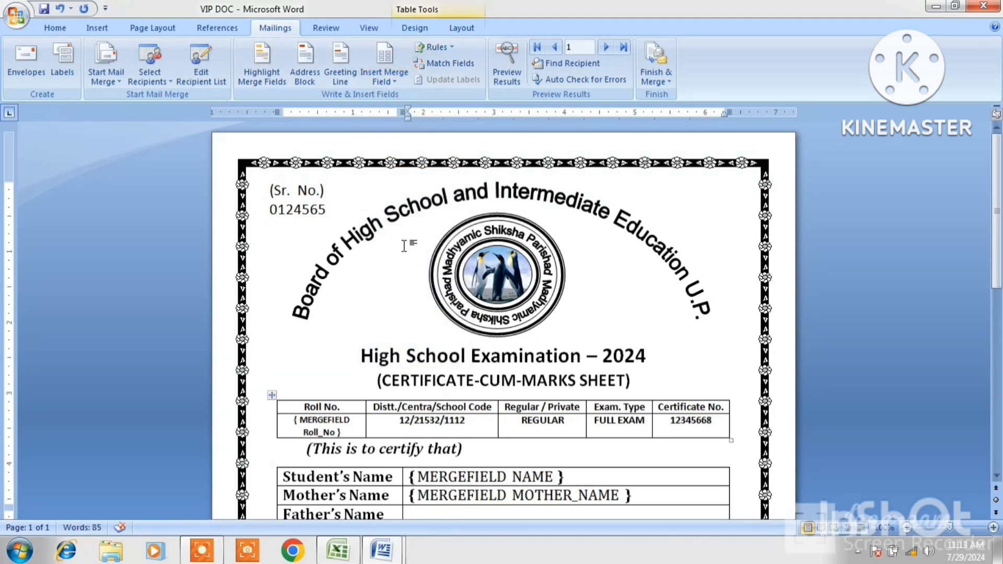
left_click(398, 83)
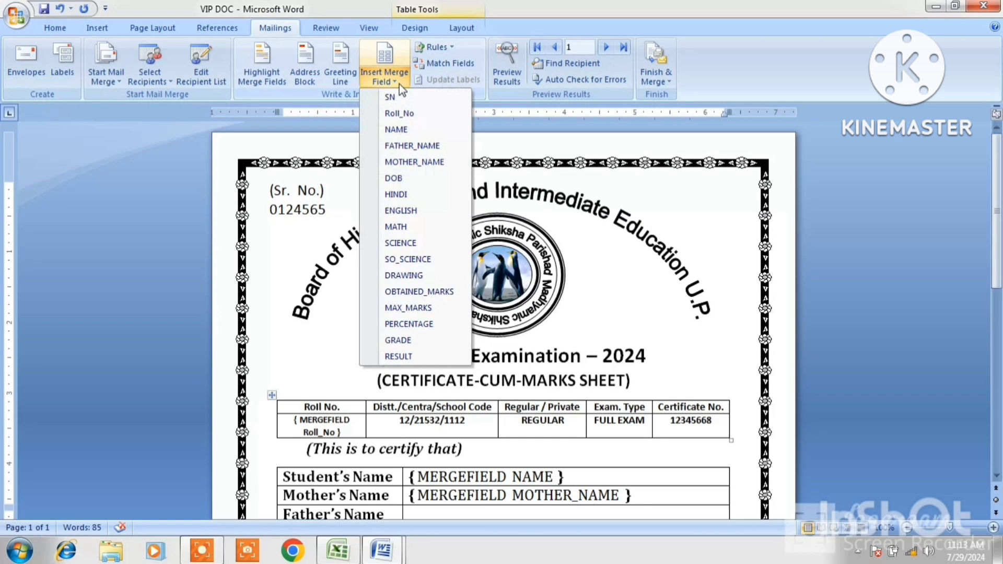
left_click(411, 146)
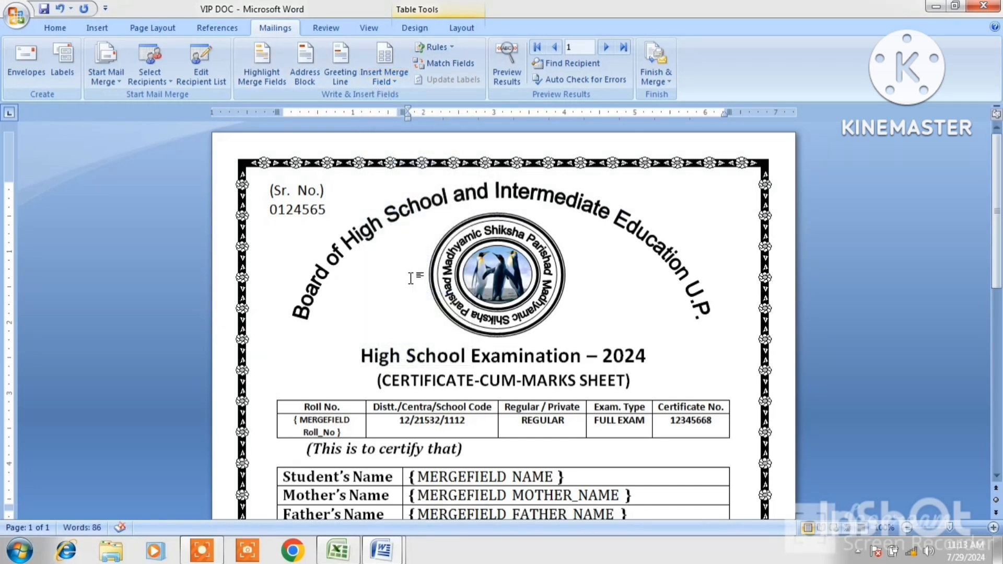
- Insert the DOB merge field in the Date of Birth row
scroll(411, 279, "down", 4)
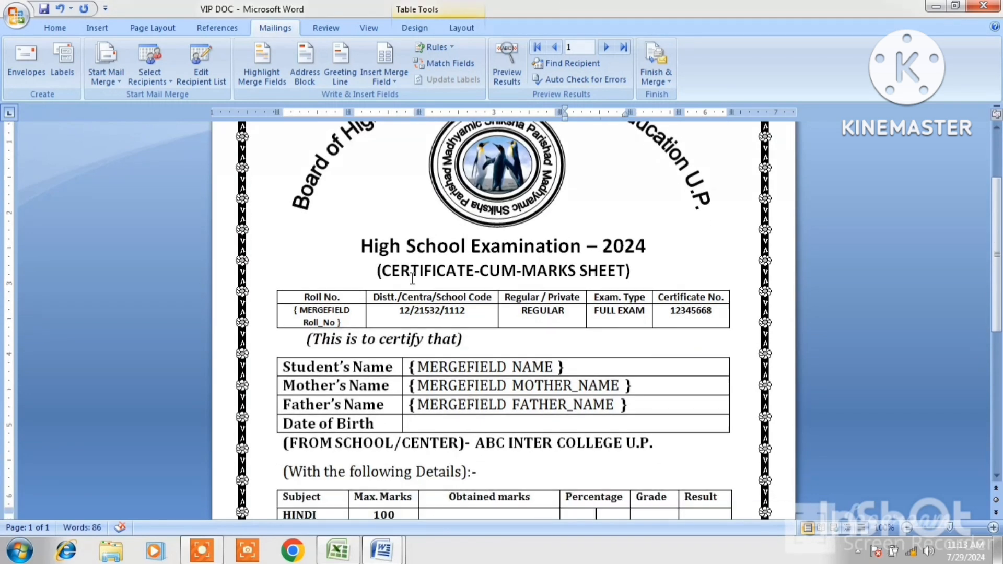
left_click(449, 422)
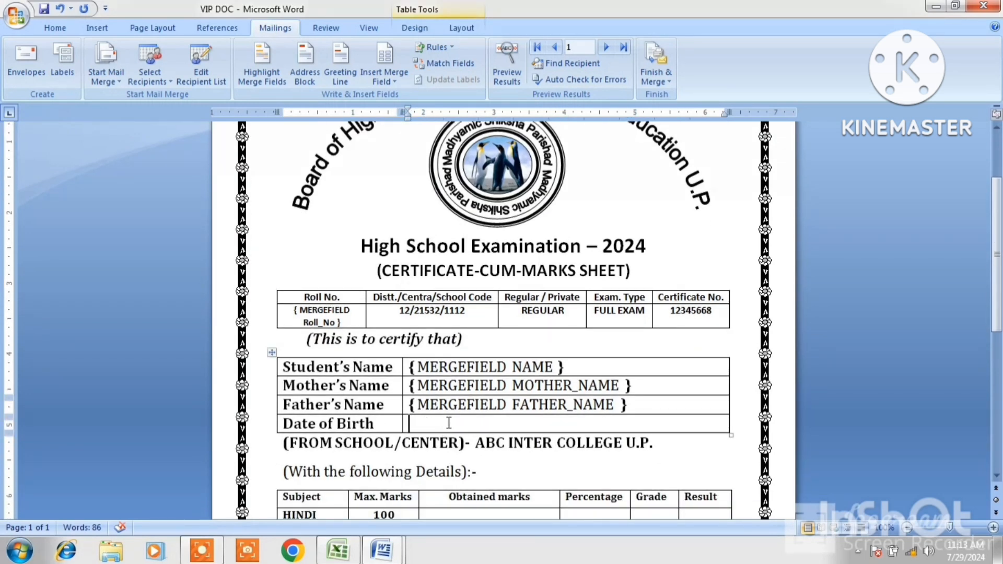
left_click(396, 89)
left_click(410, 175)
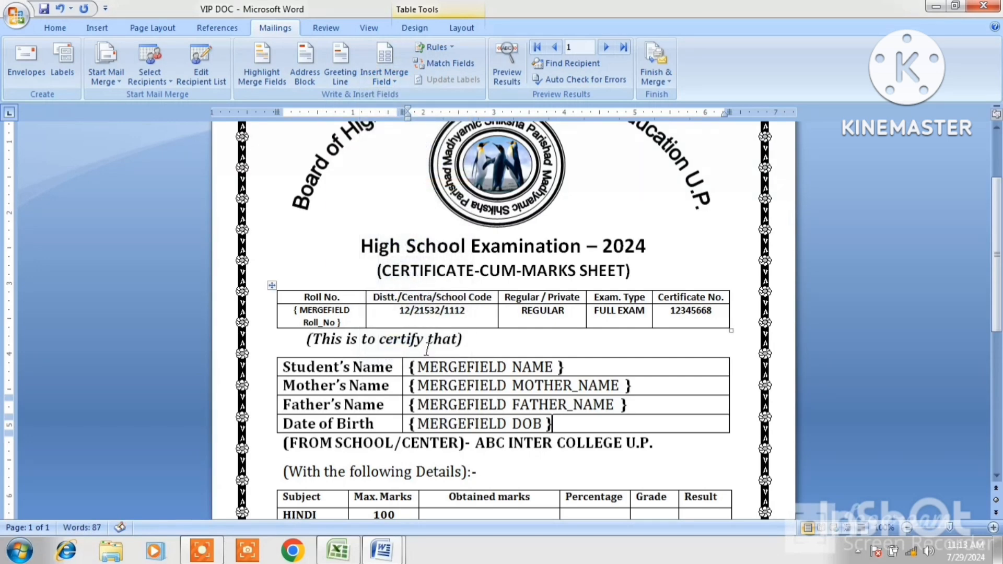
- Insert the HINDI and ENGLISH merge fields in the Obtained marks cells of the matching subject rows
key("Down")
key("Down")
key("Down")
key("Down")
key("Down")
key("Down")
key("Down")
key("Down")
key("Down")
key("Down")
key("Down")
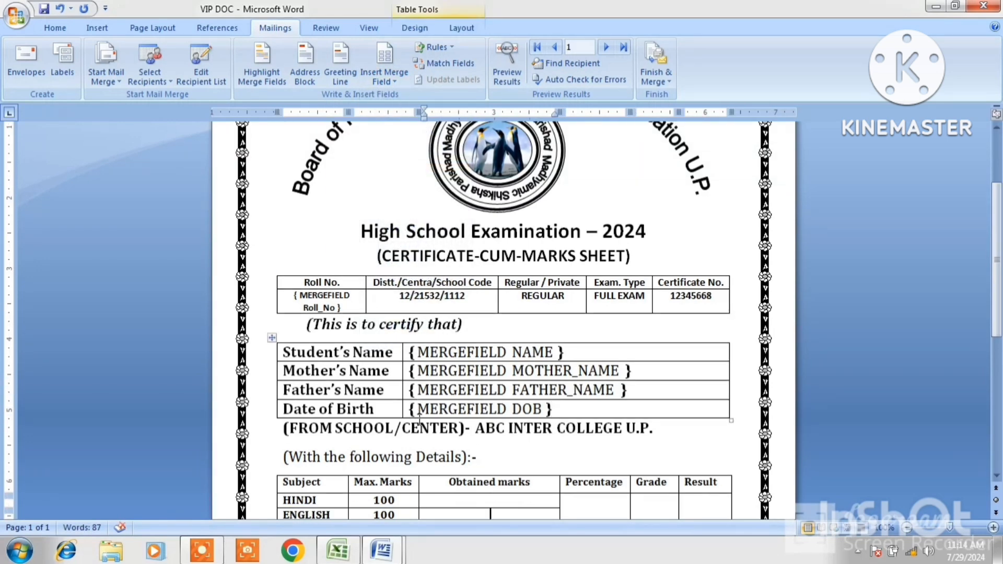
key("Down")
key("Down")
key("Down")
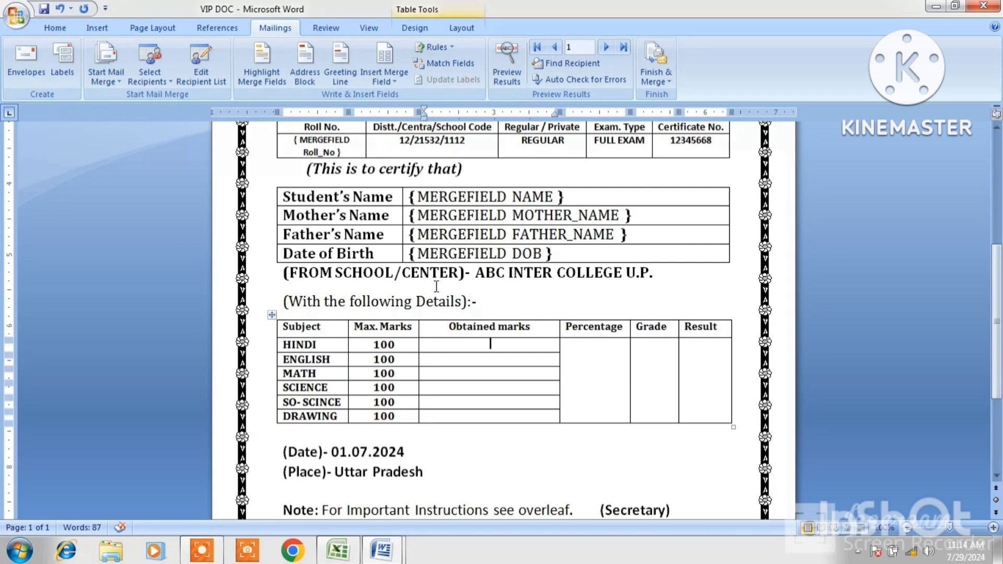
left_click(393, 84)
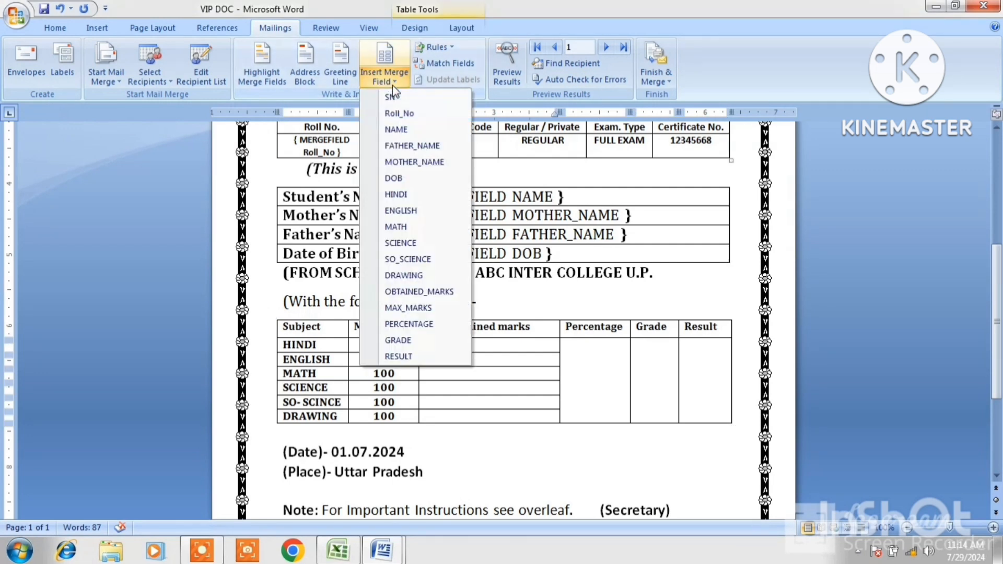
left_click(406, 192)
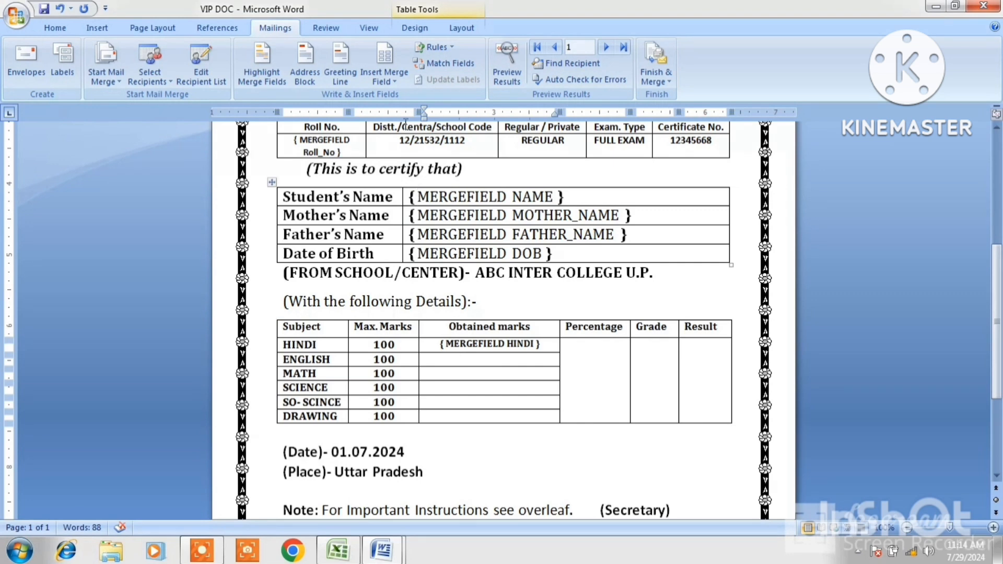
left_click(390, 81)
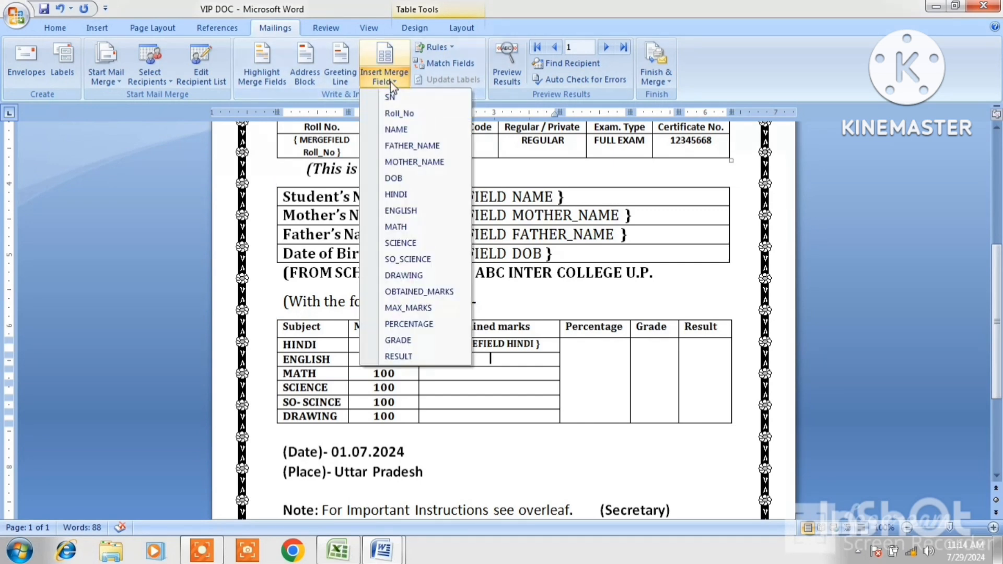
left_click(401, 211)
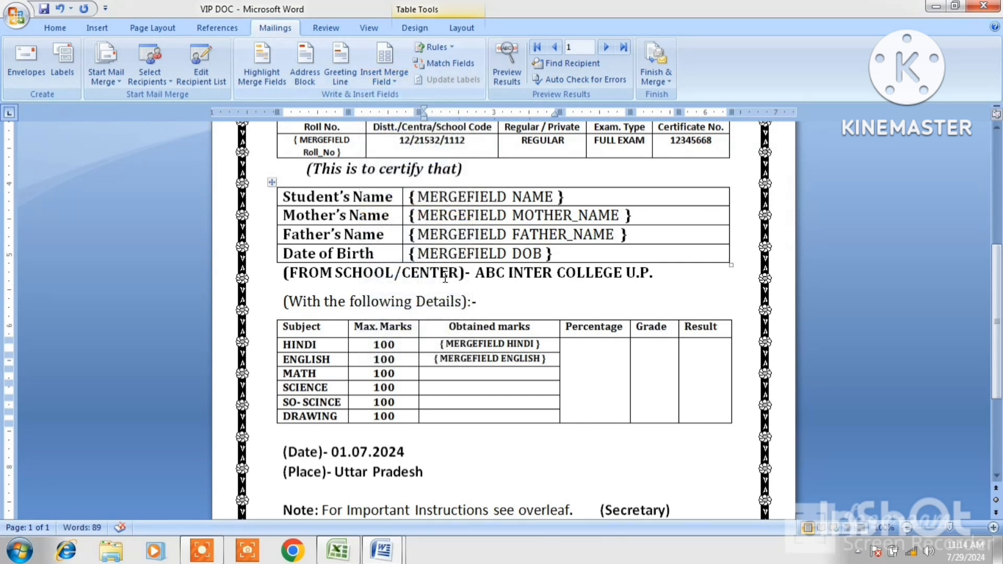
- Insert the MATH merge field in the MATH row's Obtained marks cell and SCIENCE in the SCIENCE row's
left_click(389, 78)
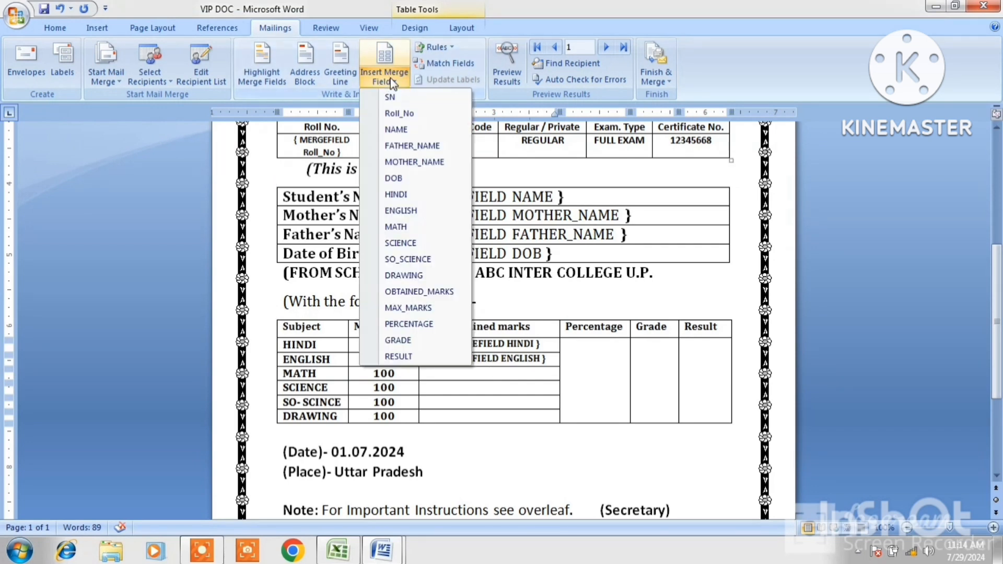
left_click(400, 230)
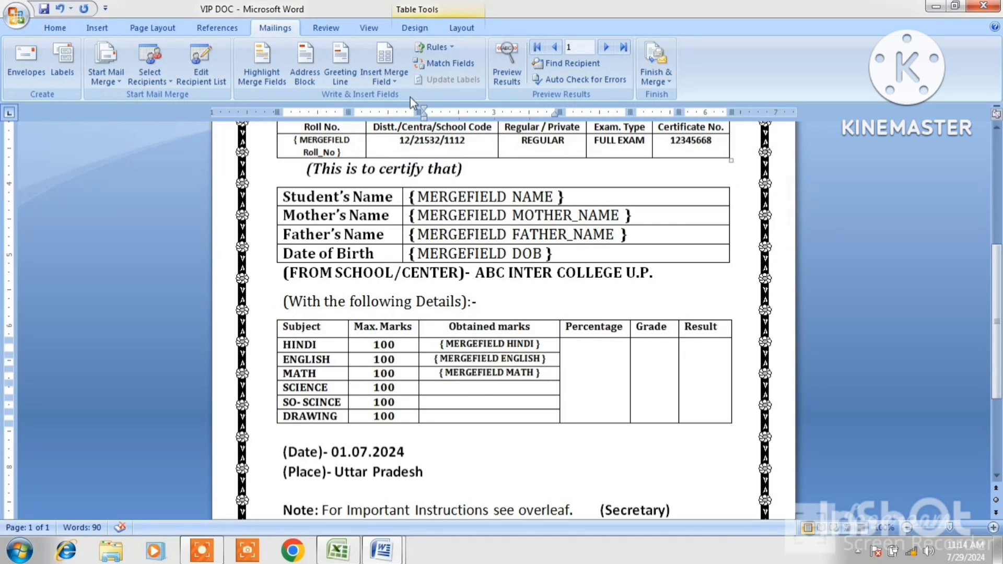
left_click(392, 77)
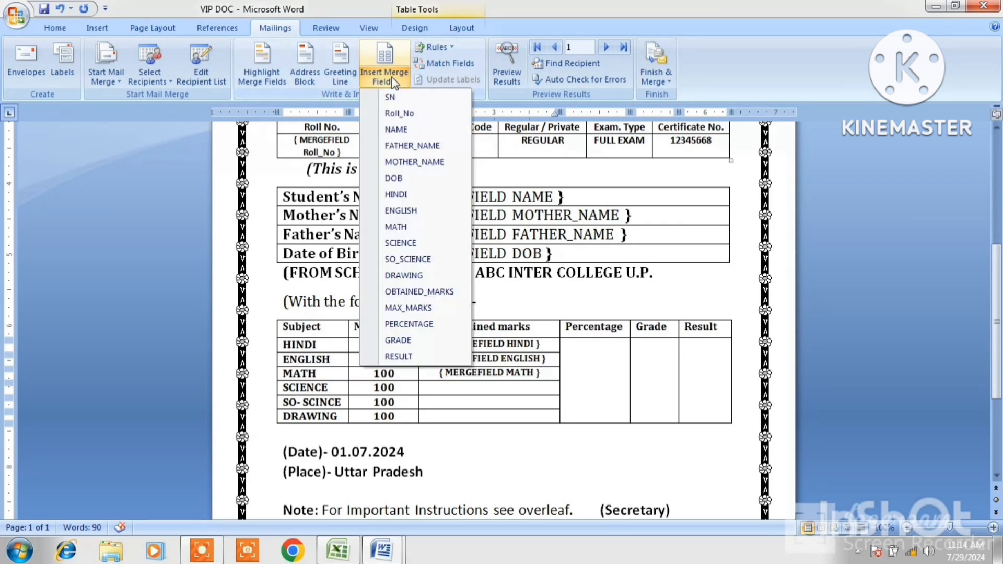
left_click(402, 243)
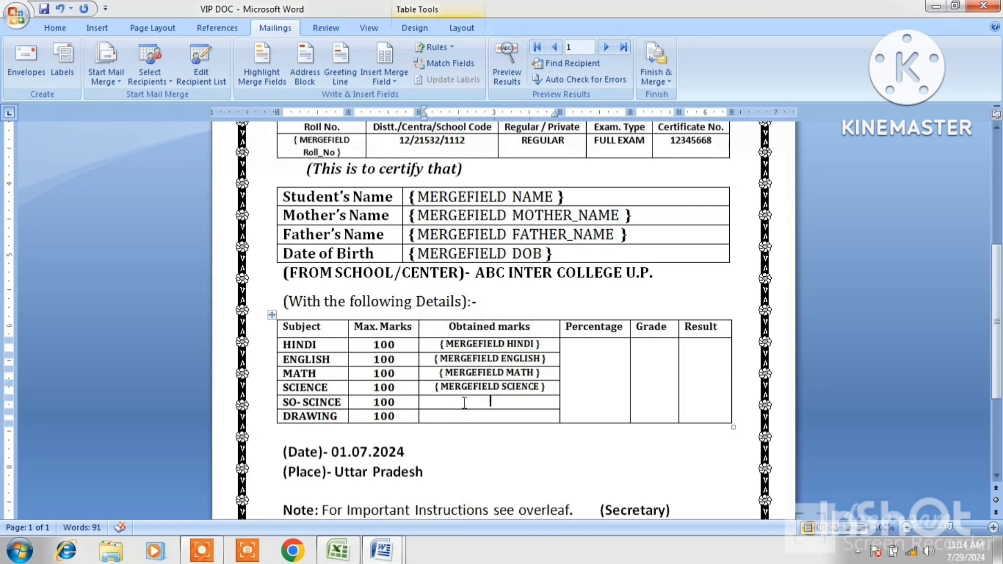
- Insert the SO_SCIENCE and DRAWING merge fields in the Obtained marks cells of the last two subject rows
left_click(387, 83)
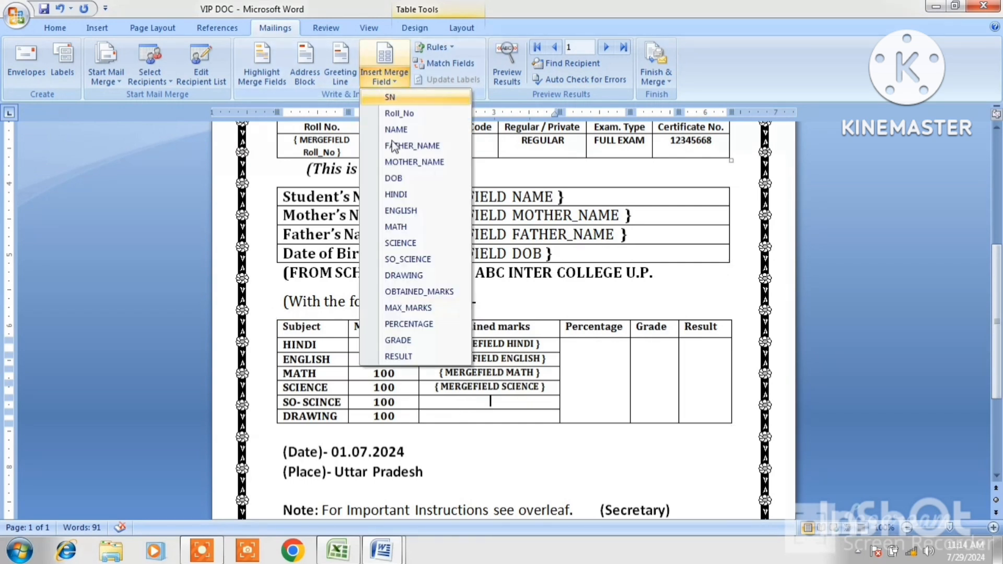
left_click(399, 260)
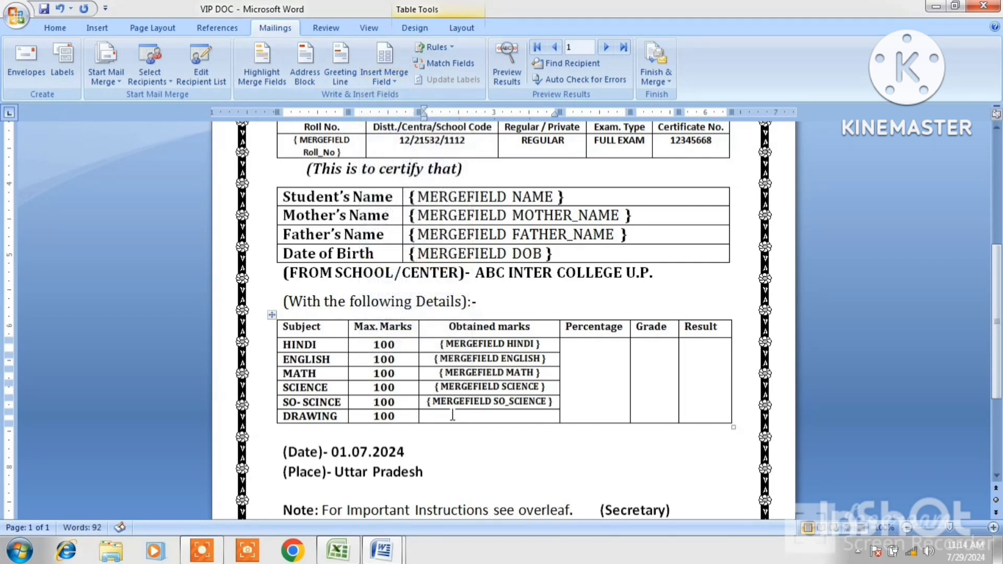
left_click(386, 79)
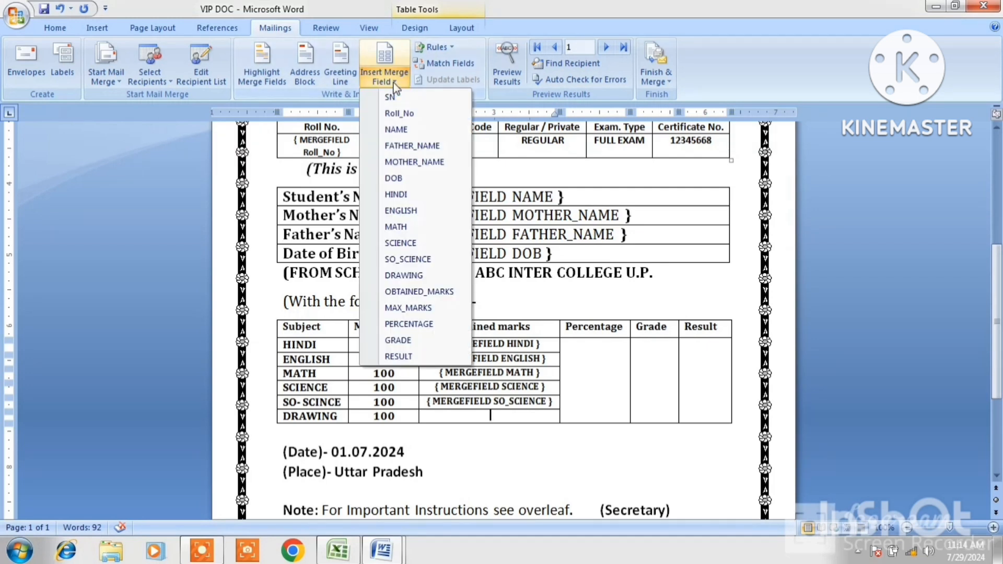
left_click(396, 275)
- Insert the PERCENTAGE merge field in the Percentage cell and the GRADE merge field in the Grade cell
left_click(589, 378)
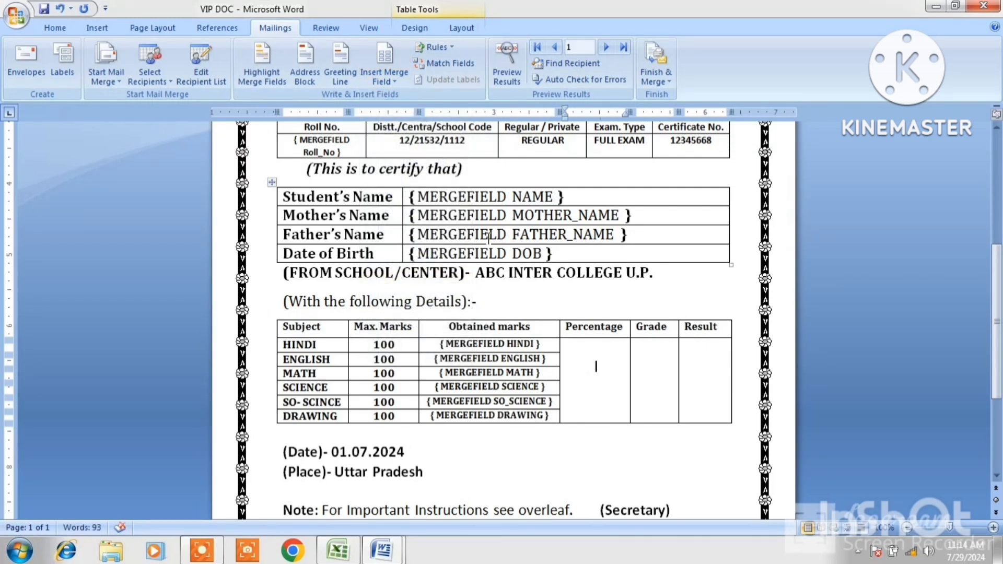
left_click(392, 79)
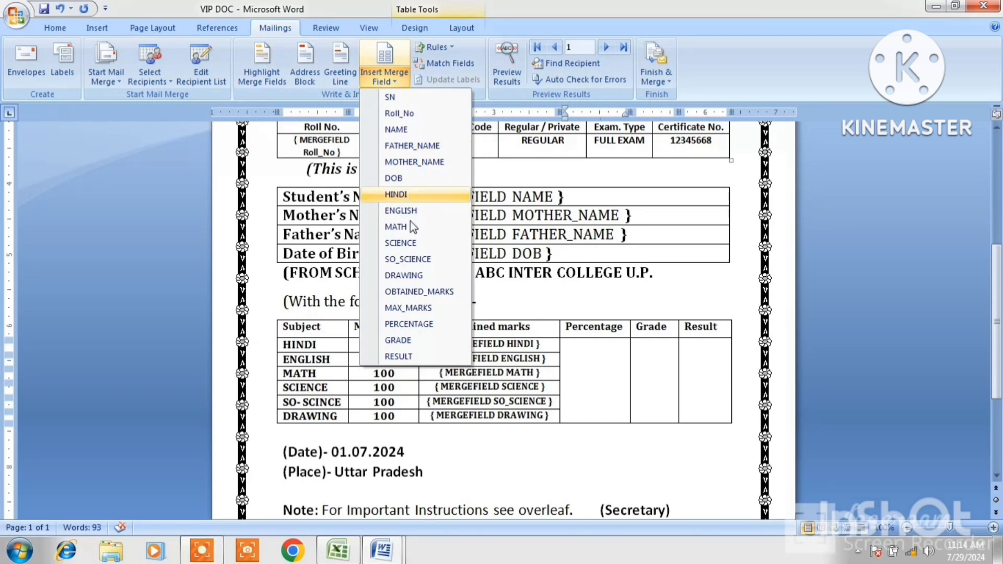
left_click(420, 323)
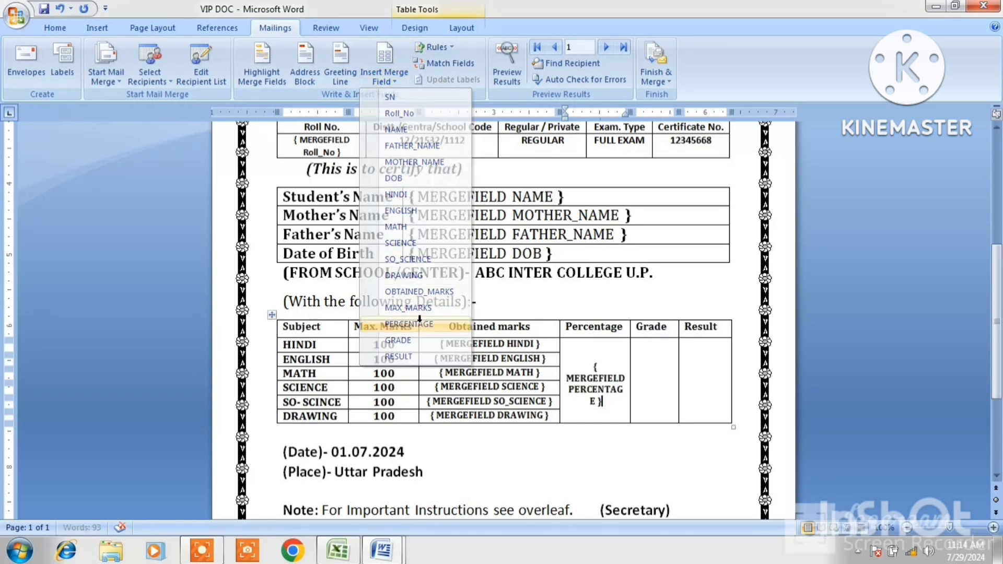
left_click(651, 378)
left_click(392, 80)
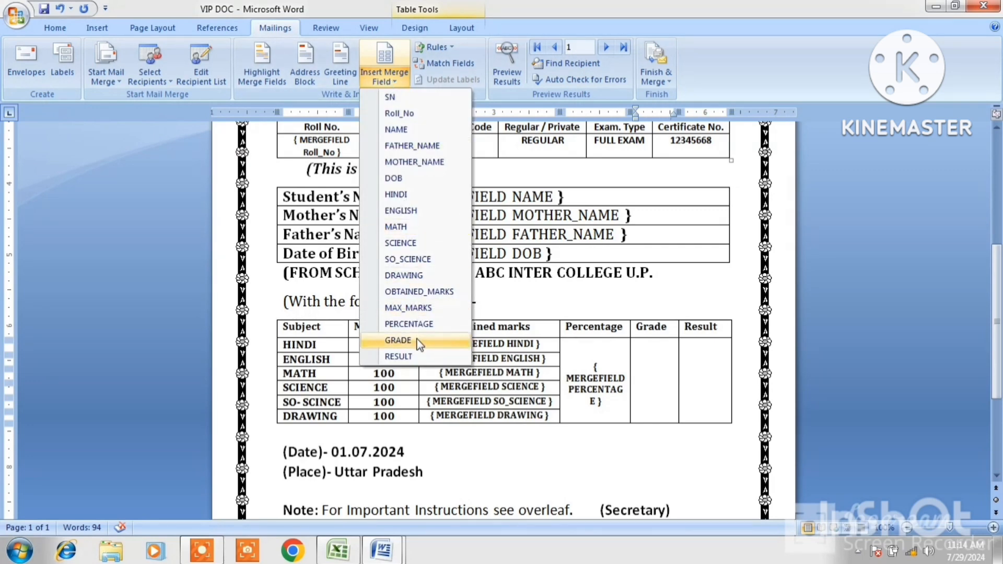
left_click(398, 341)
- Insert the RESULT merge field in the Result cell of the marks table
left_click(701, 381)
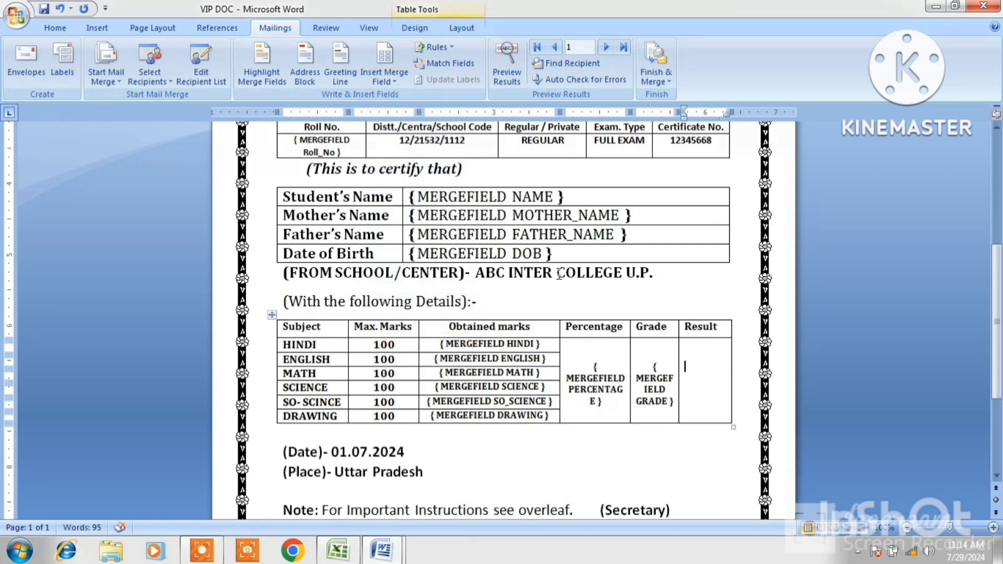
left_click(391, 81)
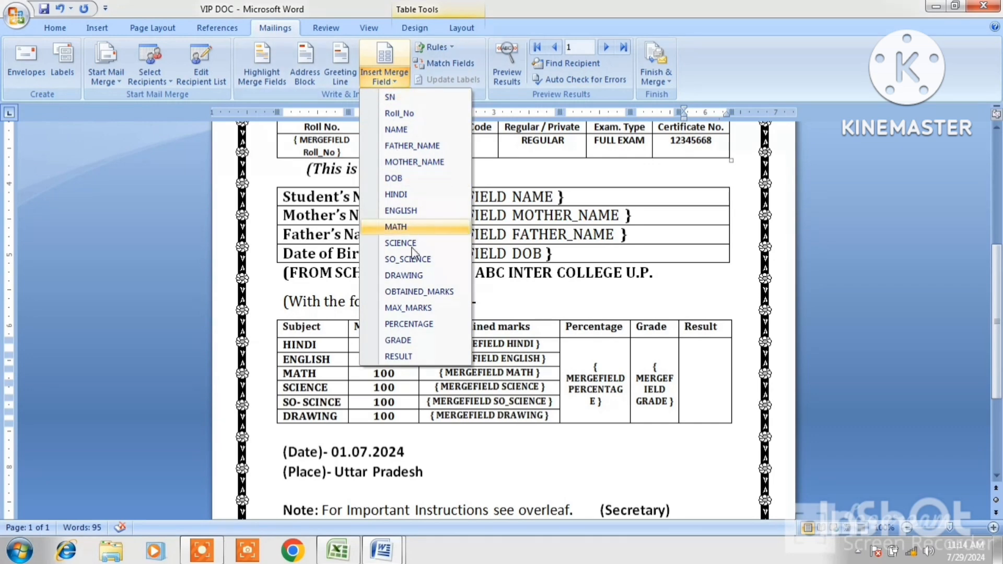
left_click(400, 356)
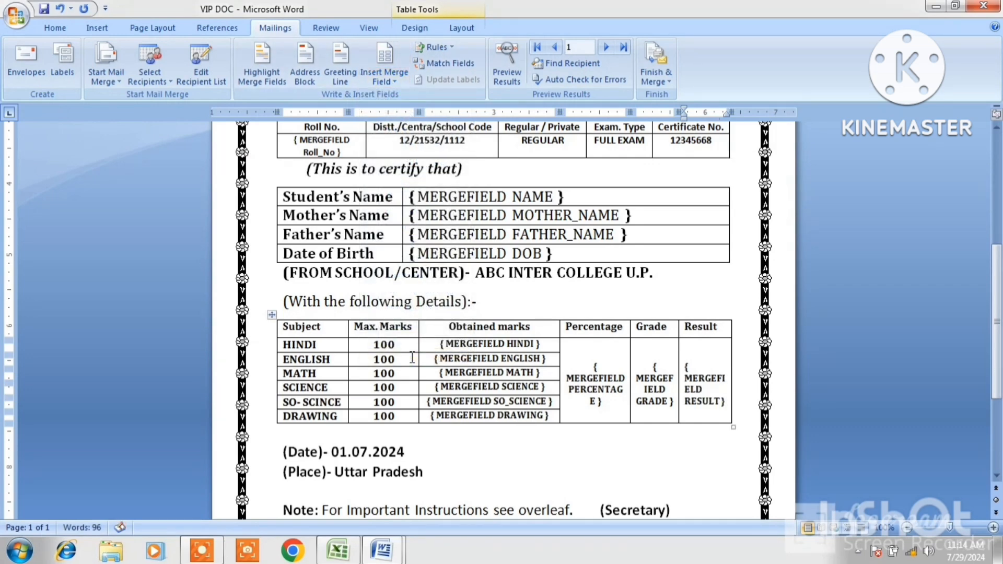
- Turn highlighting of the certificate's merge fields on and back off
left_click(262, 66)
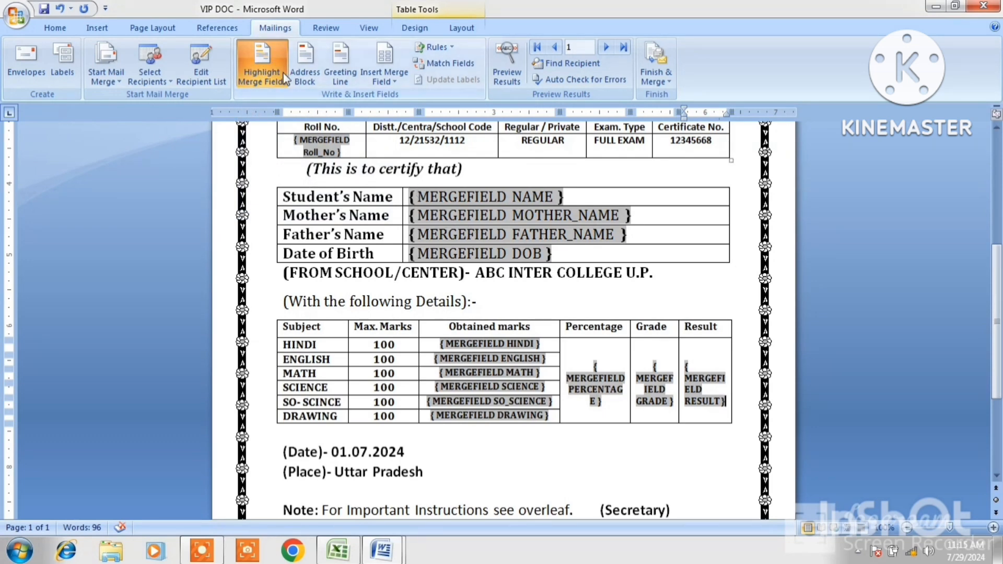
left_click(262, 68)
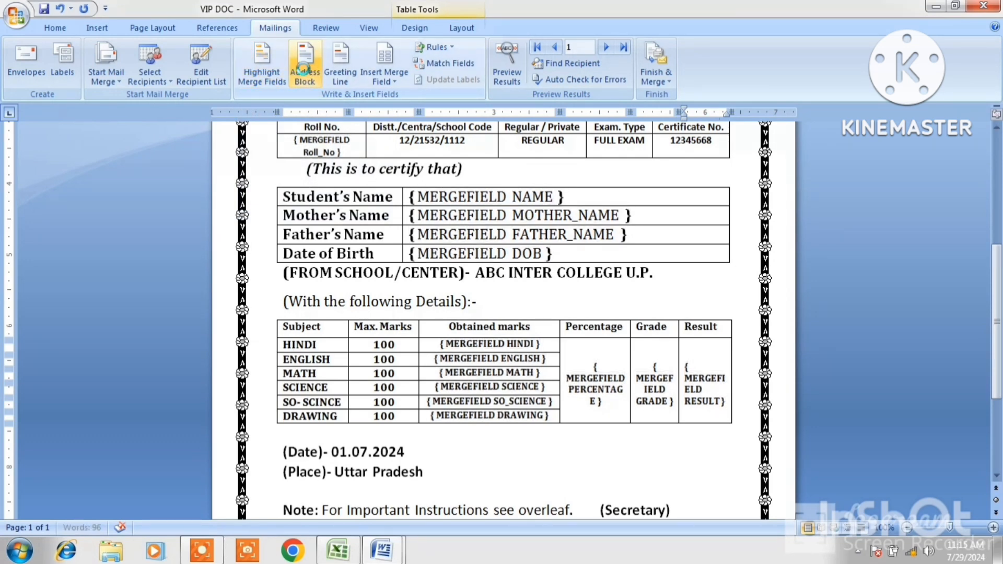
- Page through the recipients in the Address Block preview, close it without inserting a block, and advance the merge to record 8
left_click(304, 68)
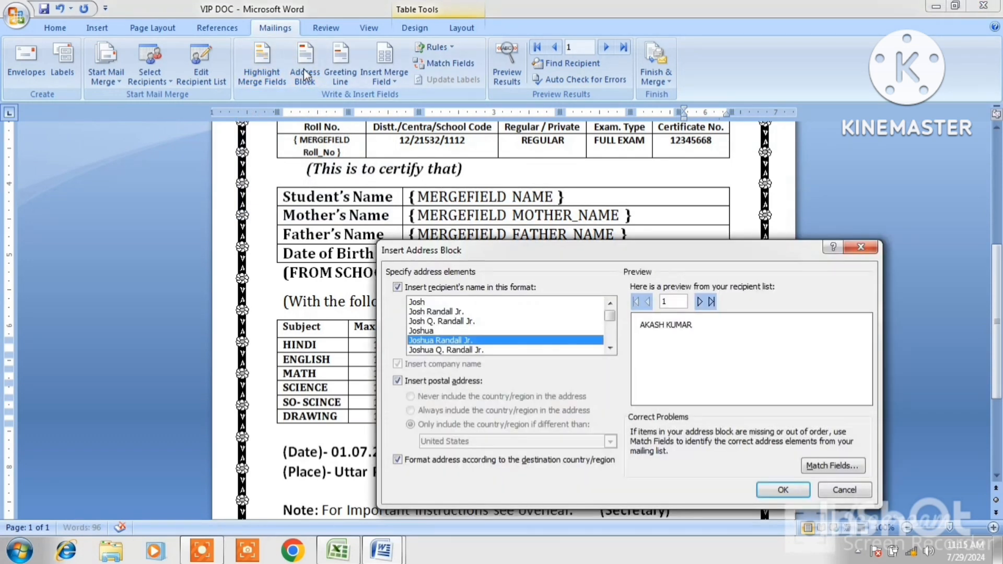
left_click(699, 302)
left_click(700, 302)
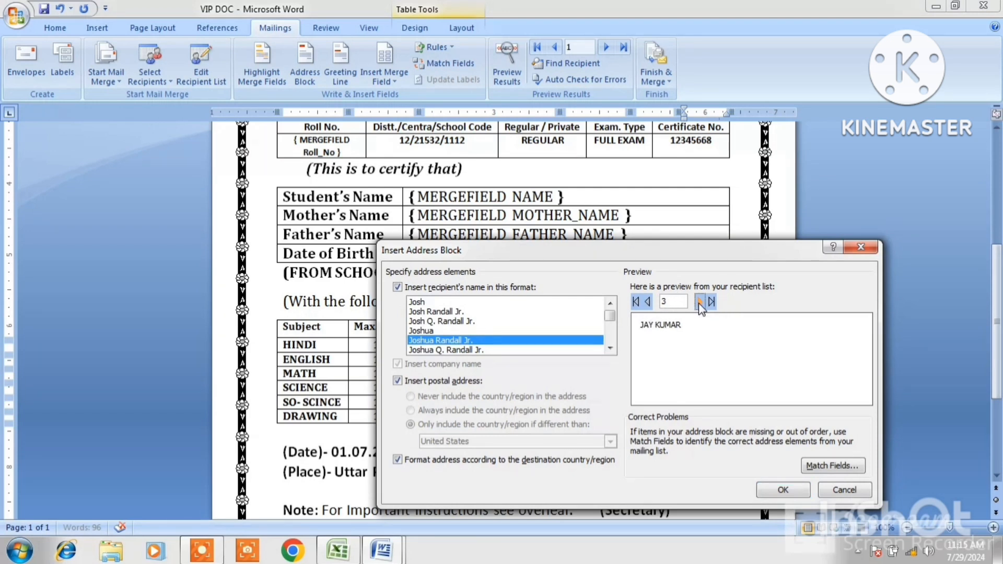
left_click(699, 302)
left_click(699, 301)
left_click(699, 302)
left_click(860, 250)
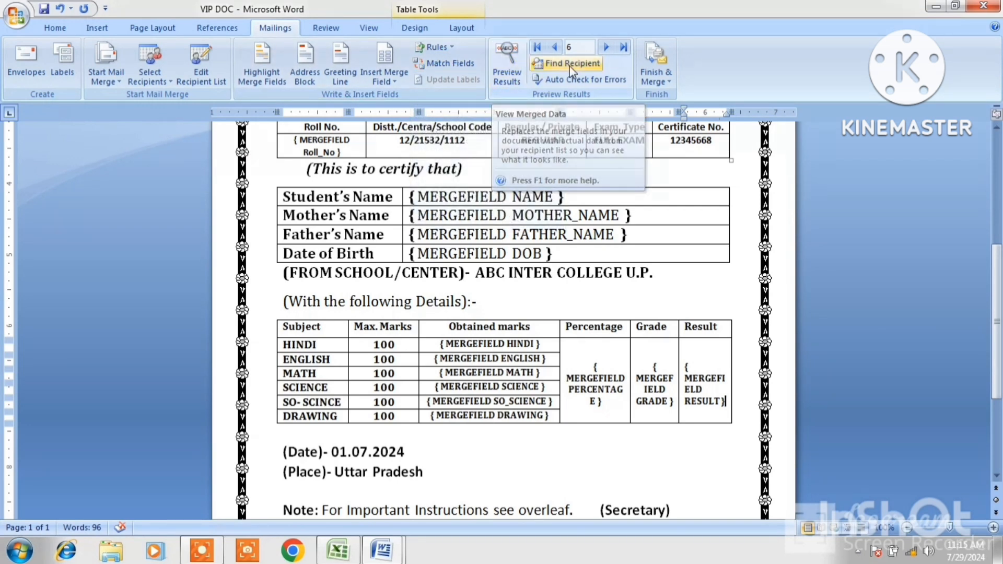
left_click(608, 50)
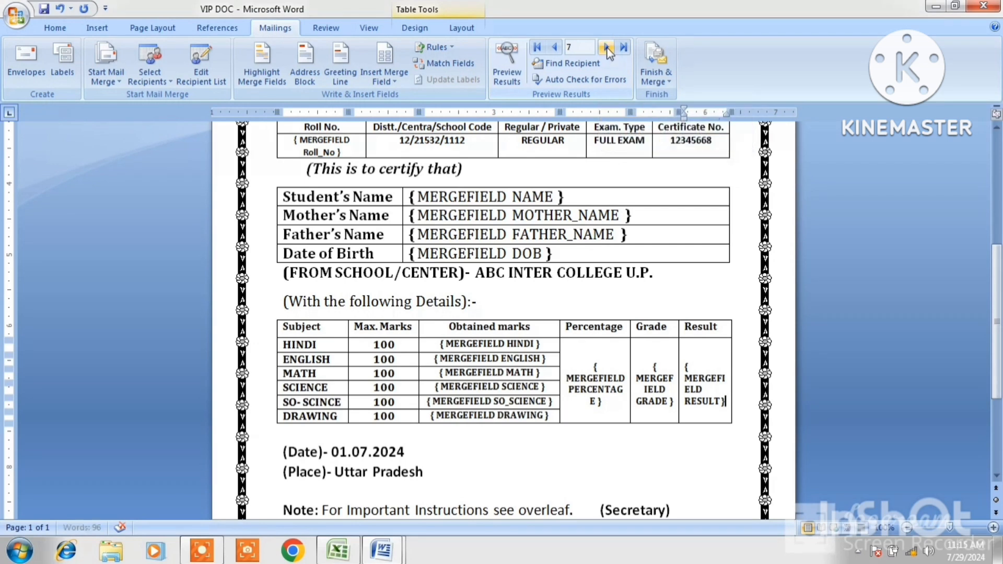
left_click(608, 51)
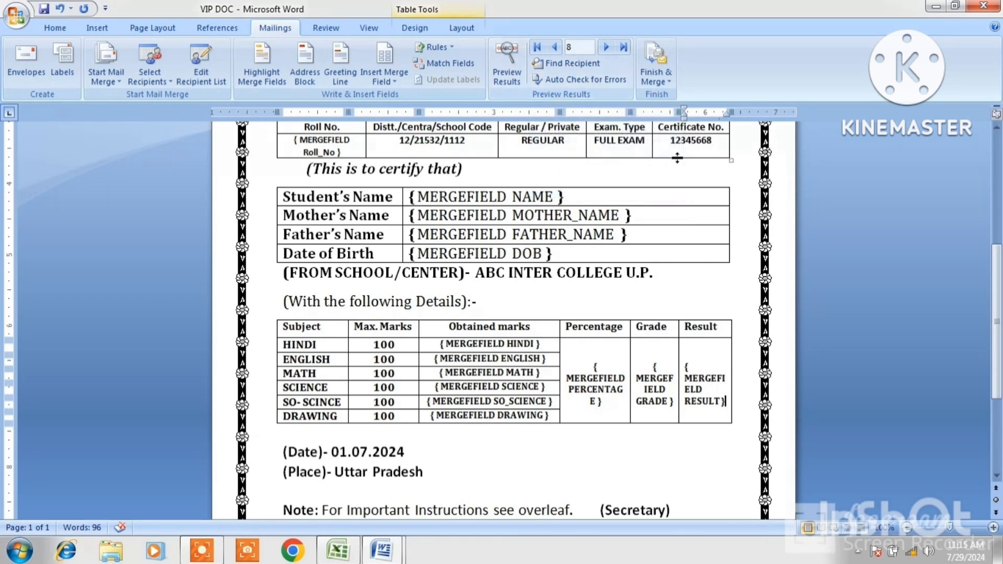
- Finish the merge by generating individual documents for all records in a new document
left_click(666, 84)
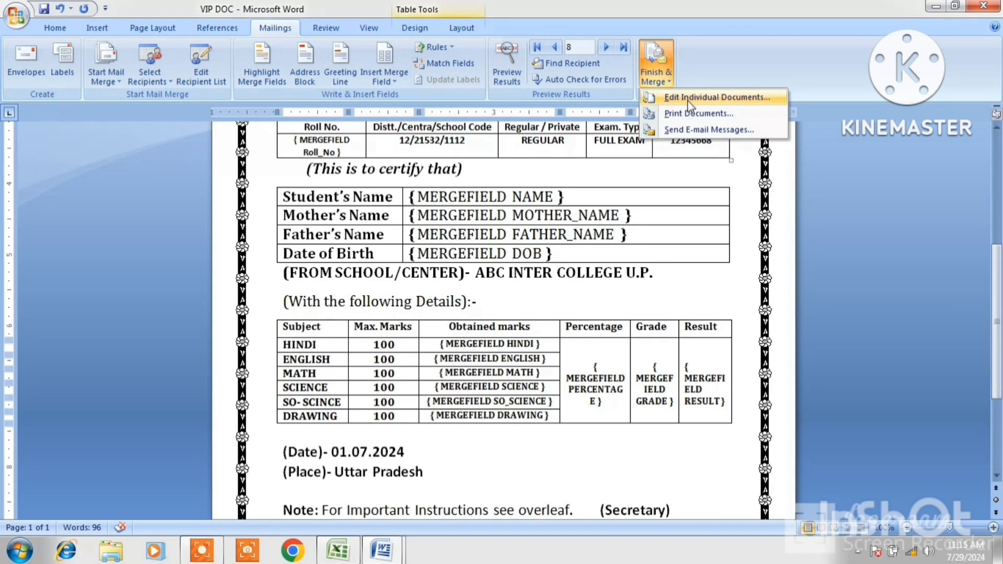
left_click(720, 99)
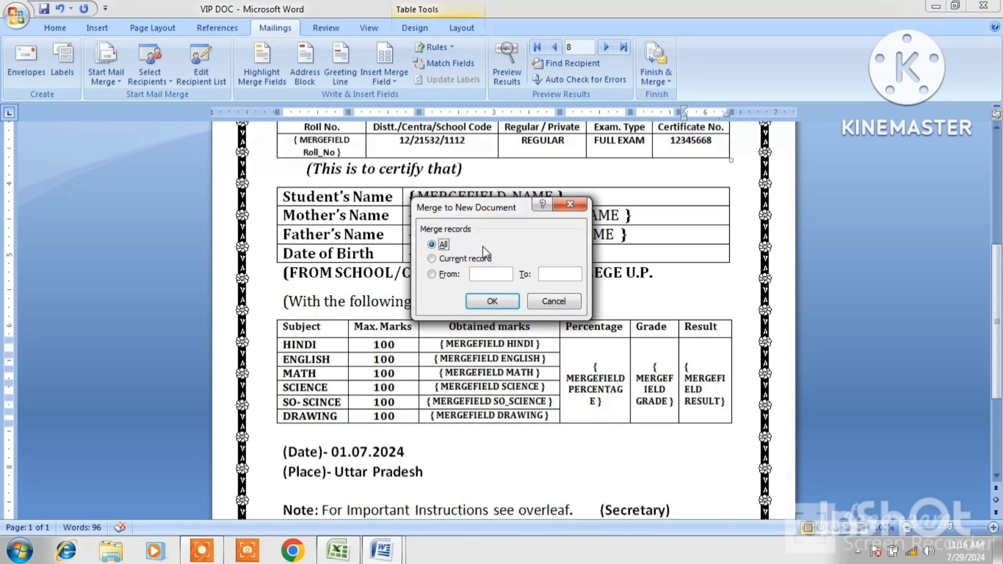
left_click(492, 302)
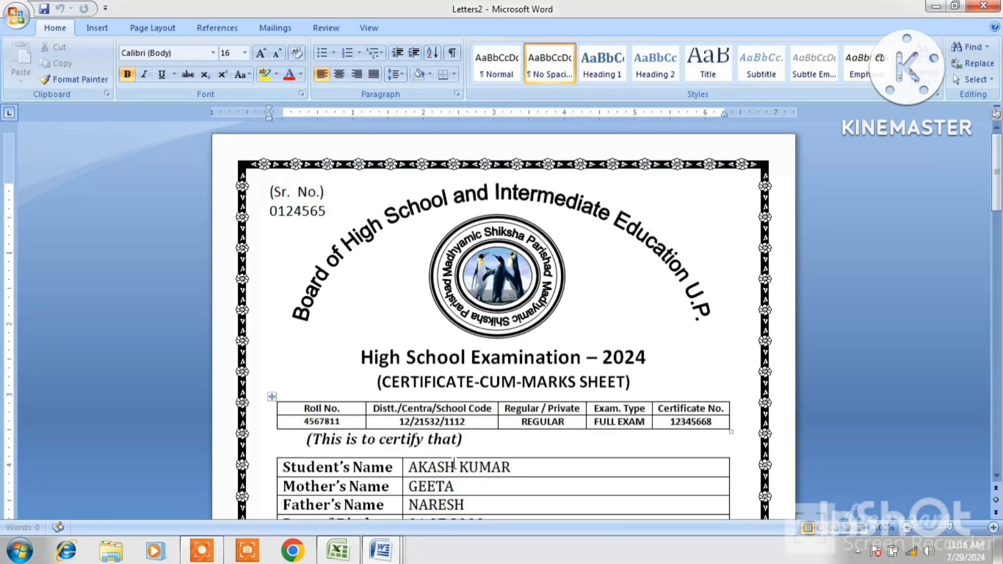
- Look through the first merged certificate from the student details down to the beginning of the second certificate
left_click(511, 468)
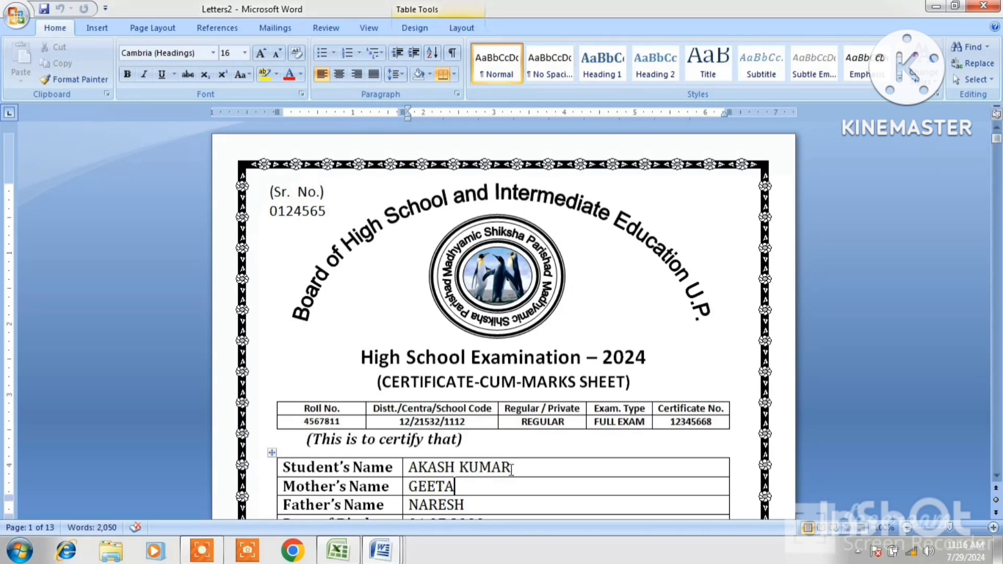
scroll(512, 469, "down", 3)
key("Down")
key("Down")
key("Down")
key("Down")
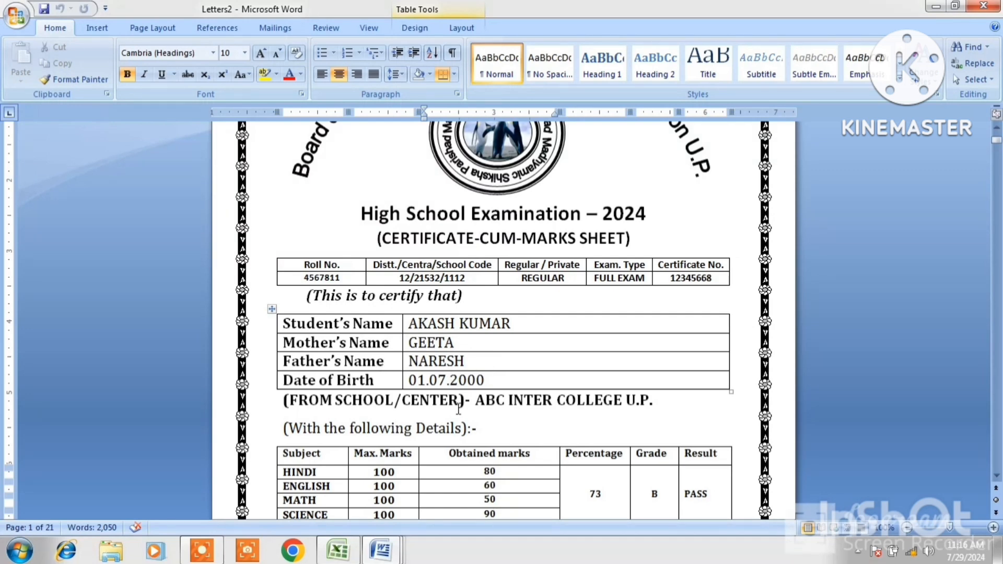
key("Down")
key("Down")
key("Down")
key("Down")
key("Down")
key("Down")
key("Down")
key("Down")
key("Down")
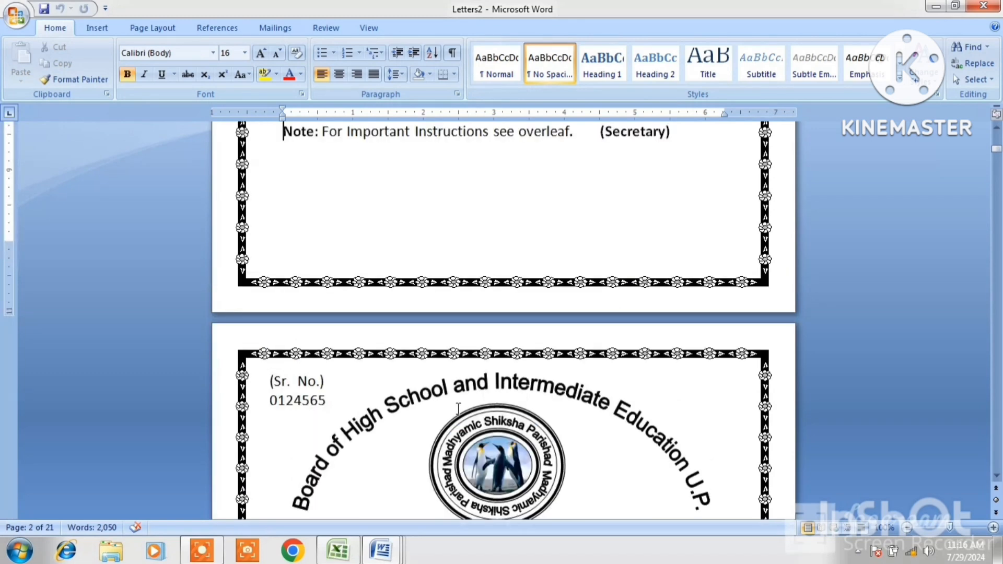
- Return to the first merged certificate and check its obtained marks, percentage, grade and result
key("Up")
key("Up")
key("Up")
key("Up")
key("Up")
key("Up")
key("Up")
key("Up")
key("Up")
key("Up")
key("Up")
key("Up")
key("Up")
key("Up")
key("Up")
key("Up")
key("Up")
key("Up")
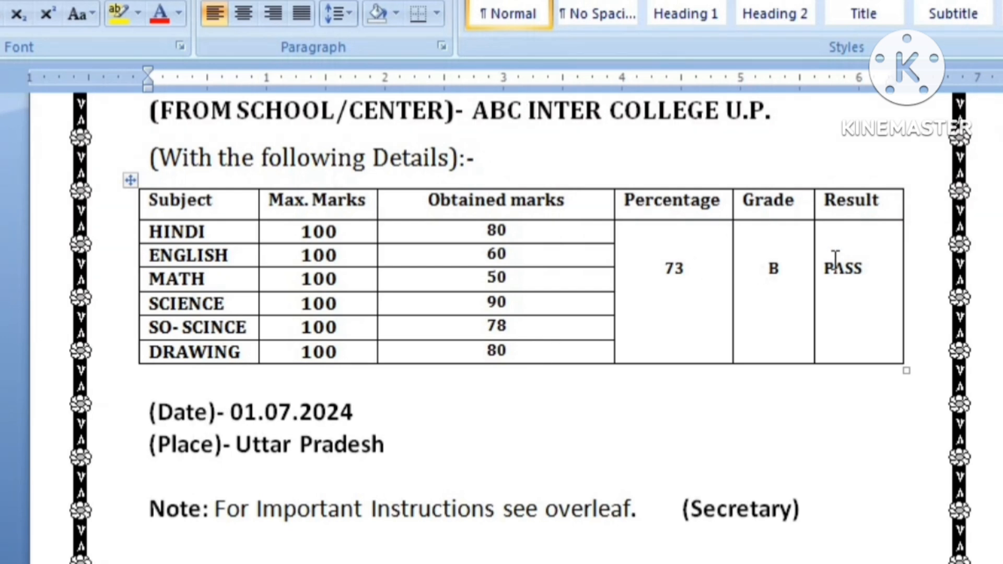
key("Down")
key("Down")
key("Down")
key("Down")
key("Down")
key("Down")
key("Down")
key("Down")
key("Down")
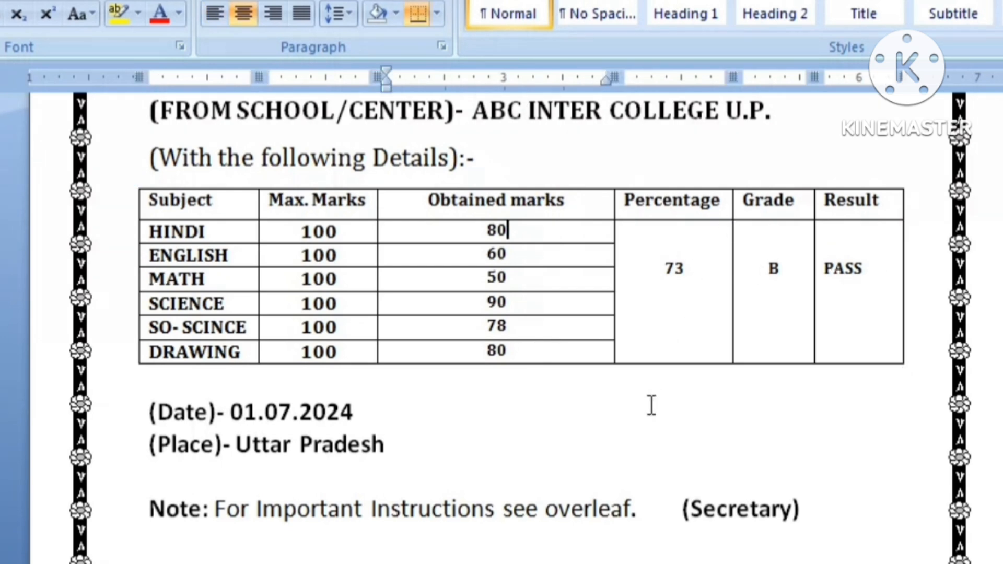
- Move on to the second merged certificate and check its roll number and student details
key("Down")
key("Down")
key("Down")
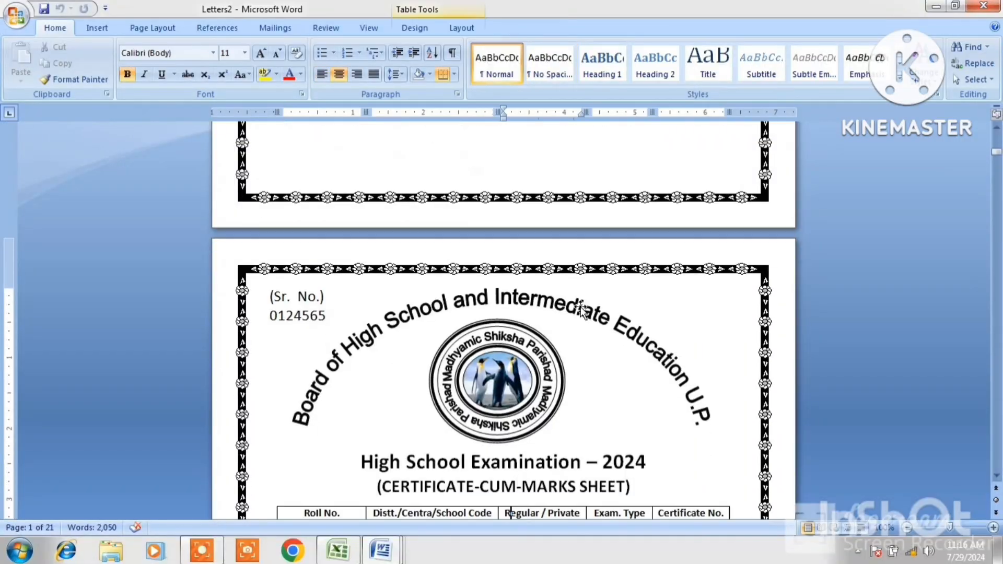
scroll(580, 306, "down", 3)
key("Down")
key("Down")
key("Down")
key("Down")
key("Down")
key("Down")
key("Down")
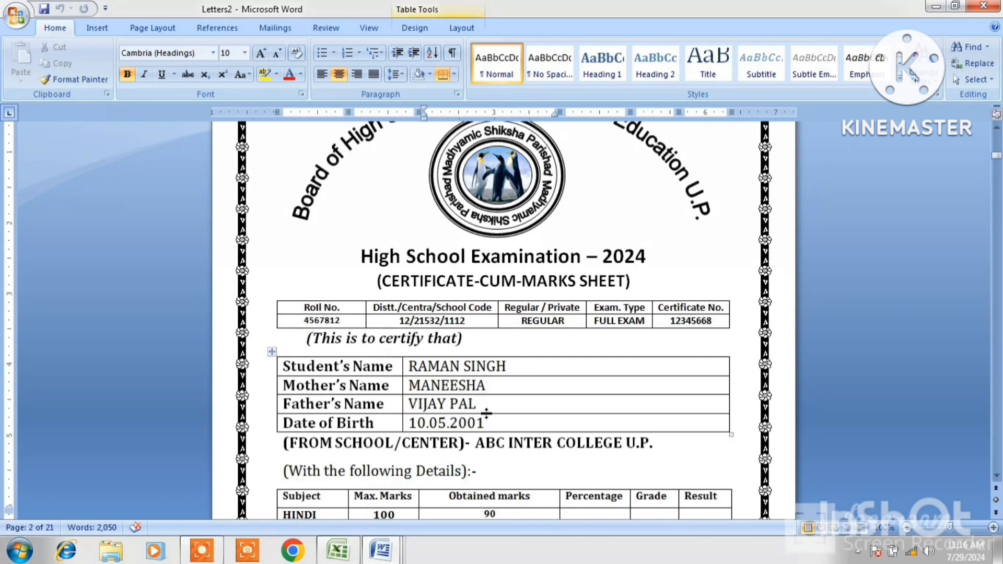
- Continue through the second certificate's marks table to the heading of the third certificate
key("Down")
key("Down")
key("Down")
key("Down")
key("Down")
key("Down")
key("Down")
key("Down")
key("Down")
key("Down")
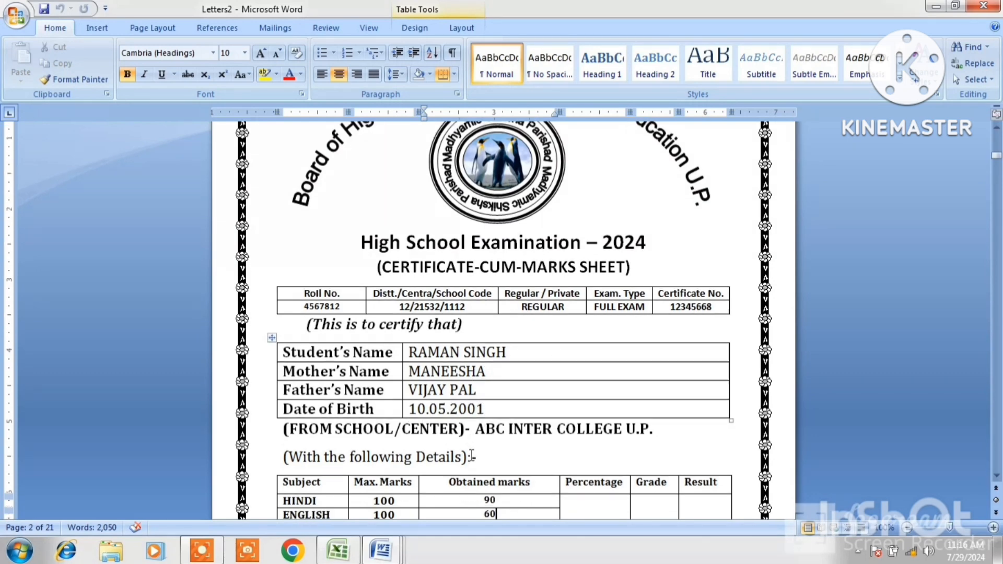
key("Down")
key("Down")
key("Down")
key("Down")
key("Down")
key("Down")
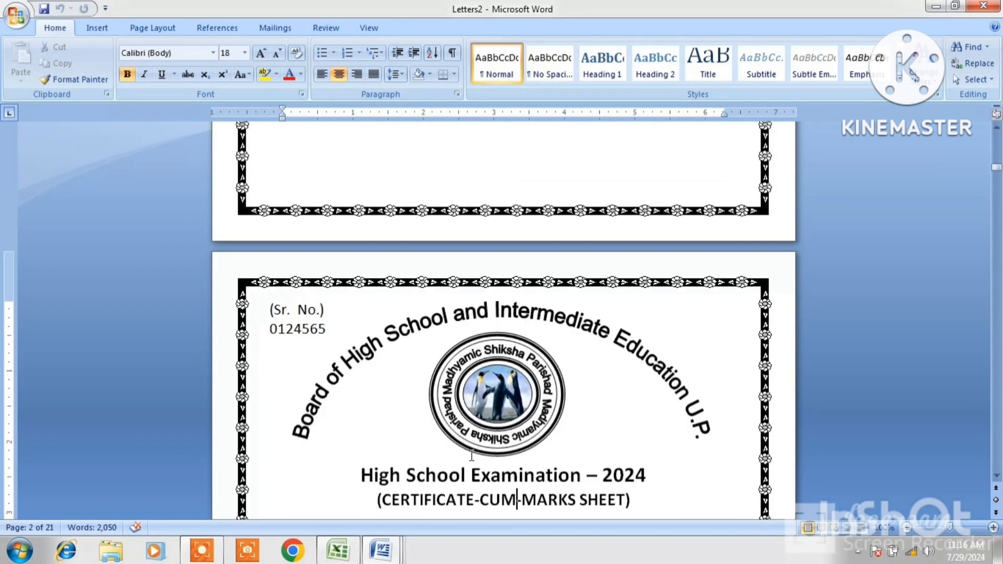
- Go back to the second certificate and check its obtained marks, percentage, grade and result
key("Up")
key("Up")
key("Up")
key("Up")
key("Up")
key("Up")
key("Up")
key("Up")
key("Up")
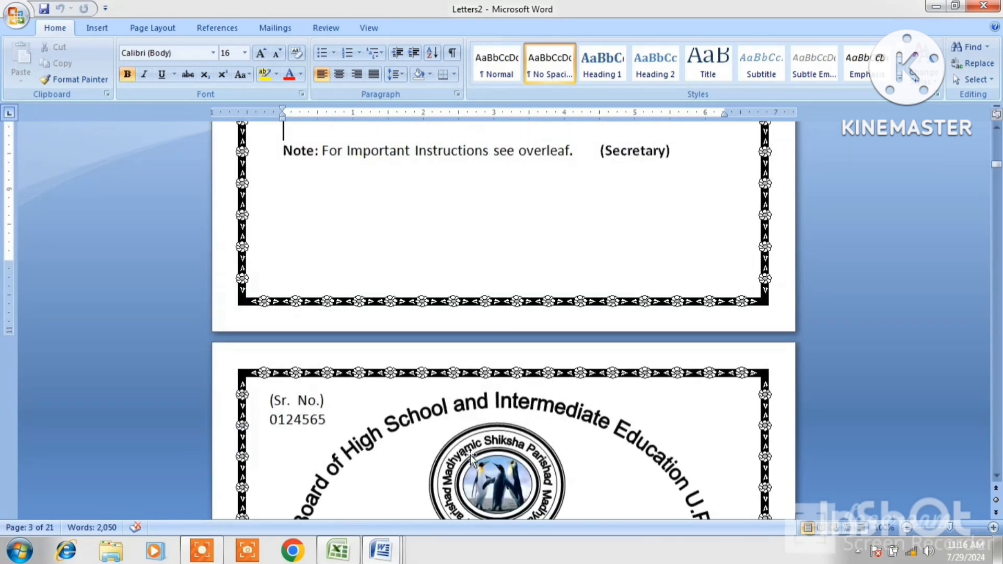
key("Up")
key("Up")
key("Up")
key("Up")
key("Up")
key("Up")
key("Up")
key("Up")
key("Up")
key("Up")
key("Up")
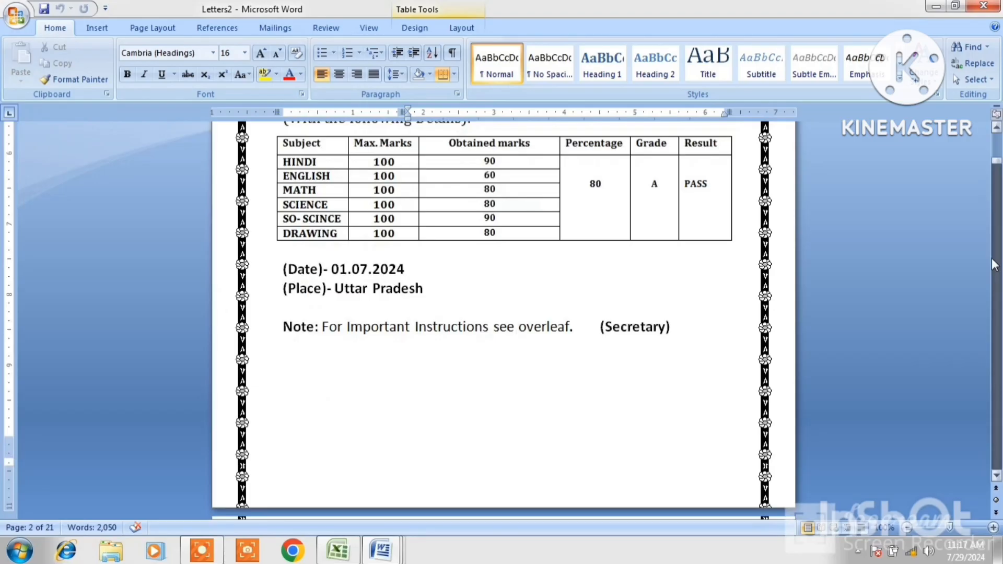
- Jump ahead to the merged certificate on page 10 and display the document two pages at a time
left_click(994, 261)
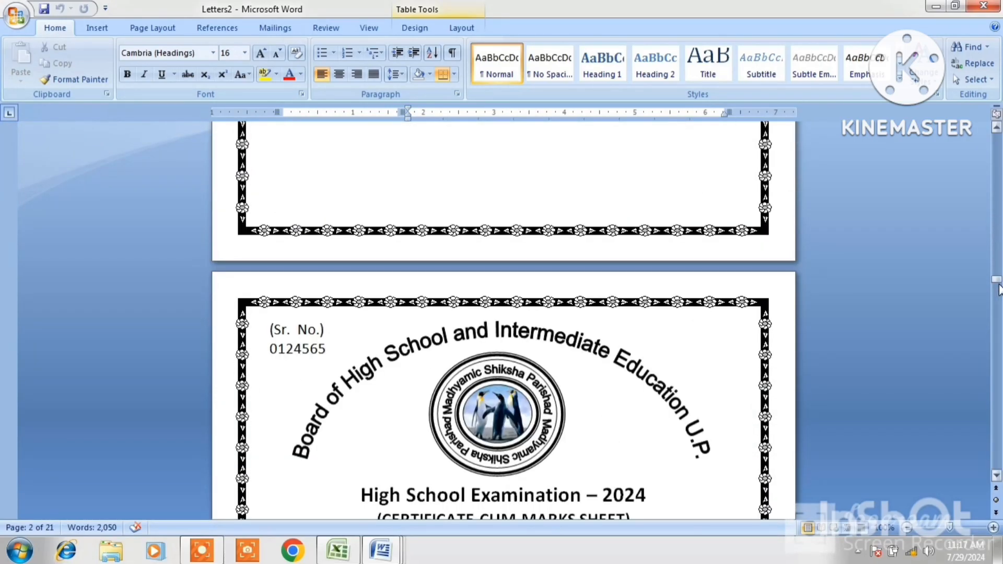
left_click(998, 290)
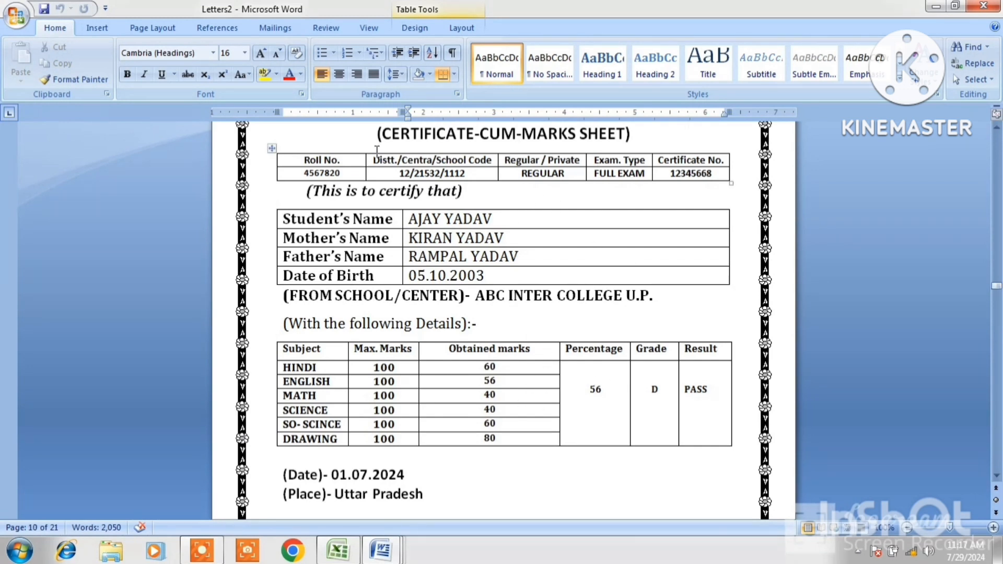
left_click(367, 28)
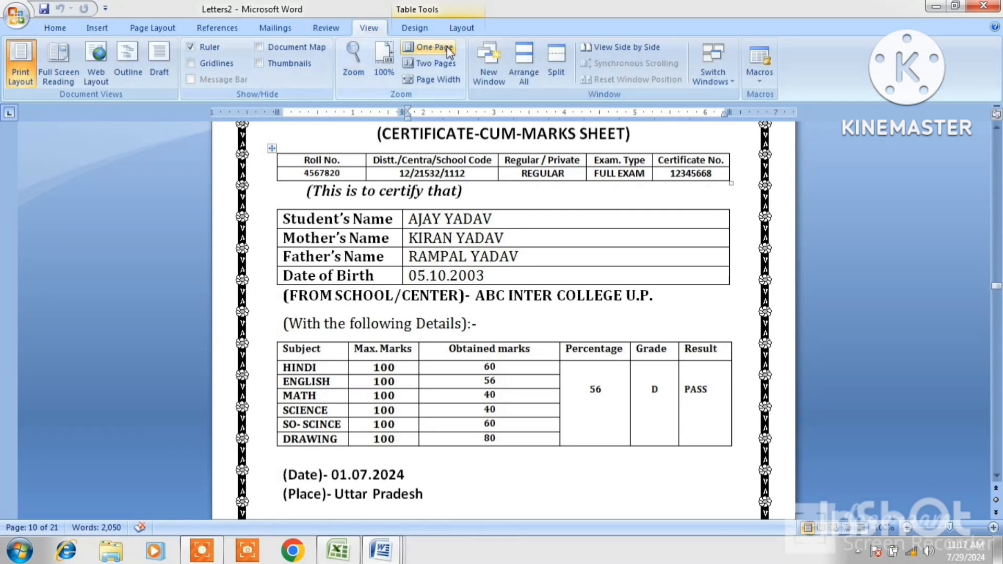
left_click(440, 63)
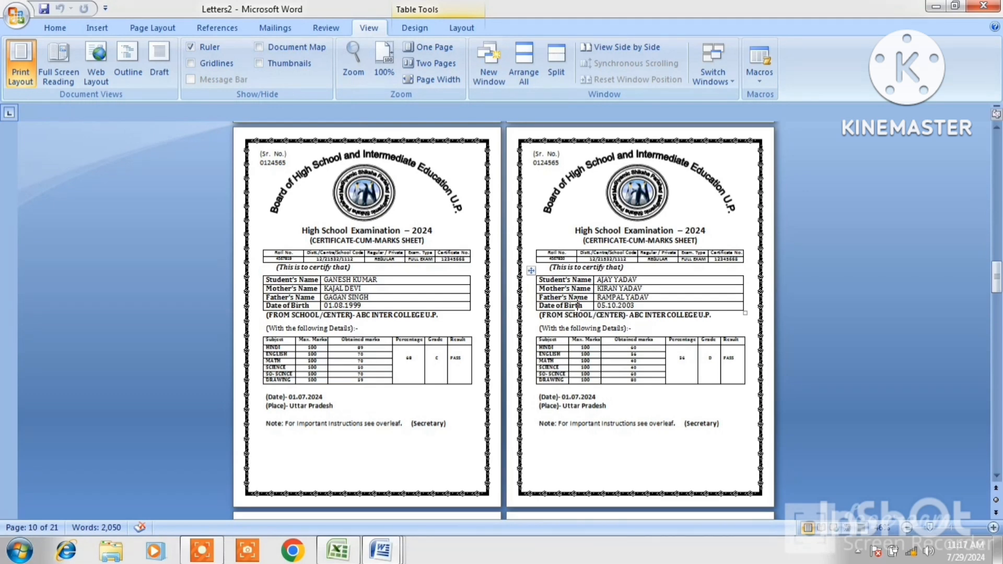
- Browse the side-by-side certificates from page 10 to beyond page 16, comparing the students' details and marks
scroll(578, 305, "down", 5)
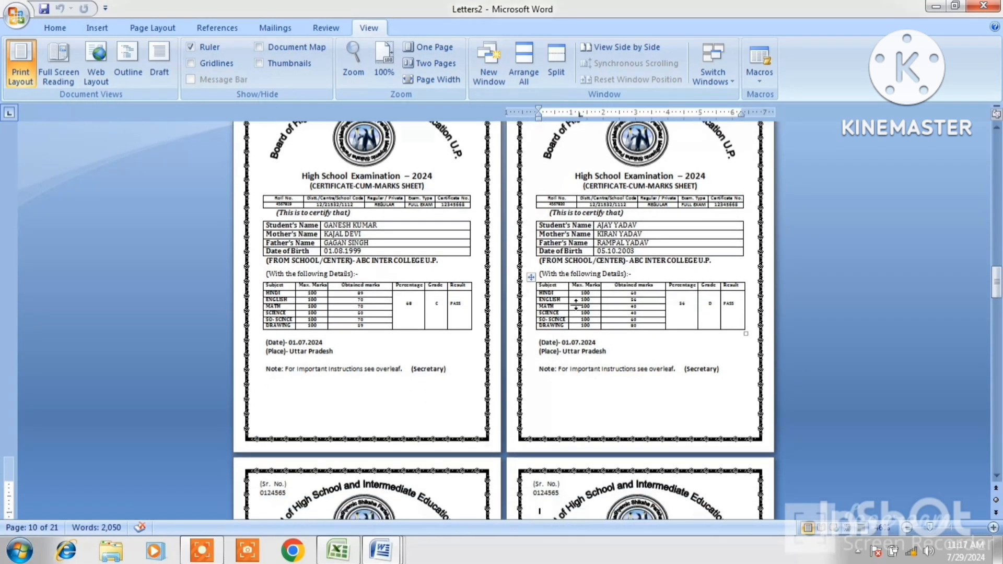
scroll(577, 305, "down", 15)
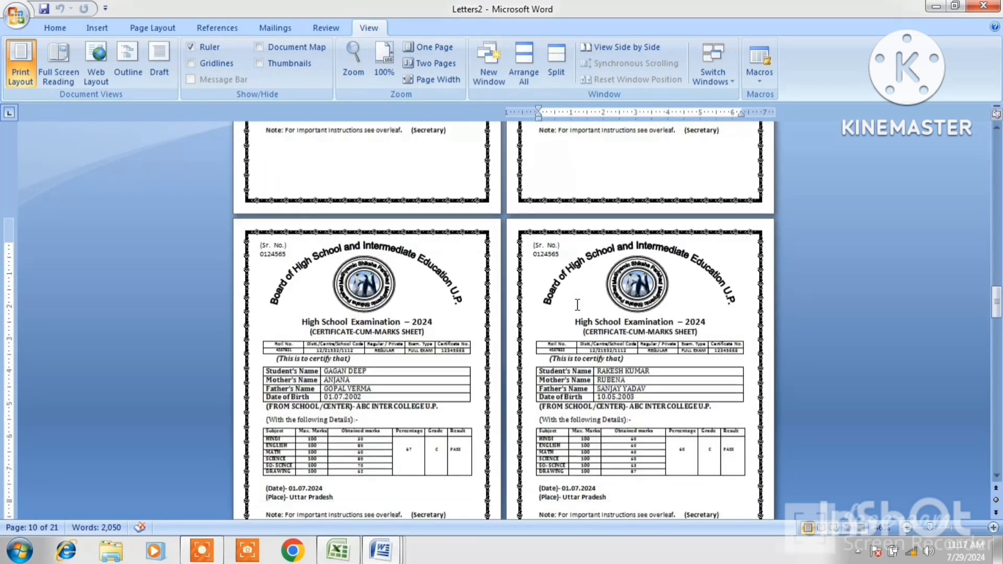
key("Down")
key("Down")
key("Down")
key("Down")
key("Down")
key("Down")
key("Down")
key("Down")
key("Down")
key("Down")
key("Down")
key("Down")
key("Down")
key("Down")
key("Down")
key("Down")
key("Down")
key("Down")
key("Down")
key("Down")
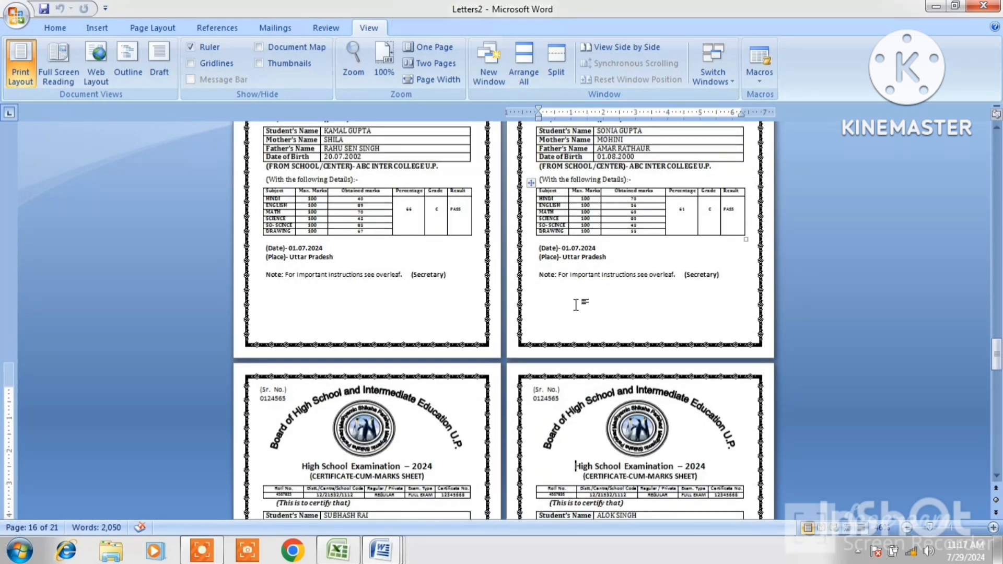
- Insert "F" before "(FROM SCHOOL/CENTER)" in the page 12 certificate and restore the zoom to 100%
type("F")
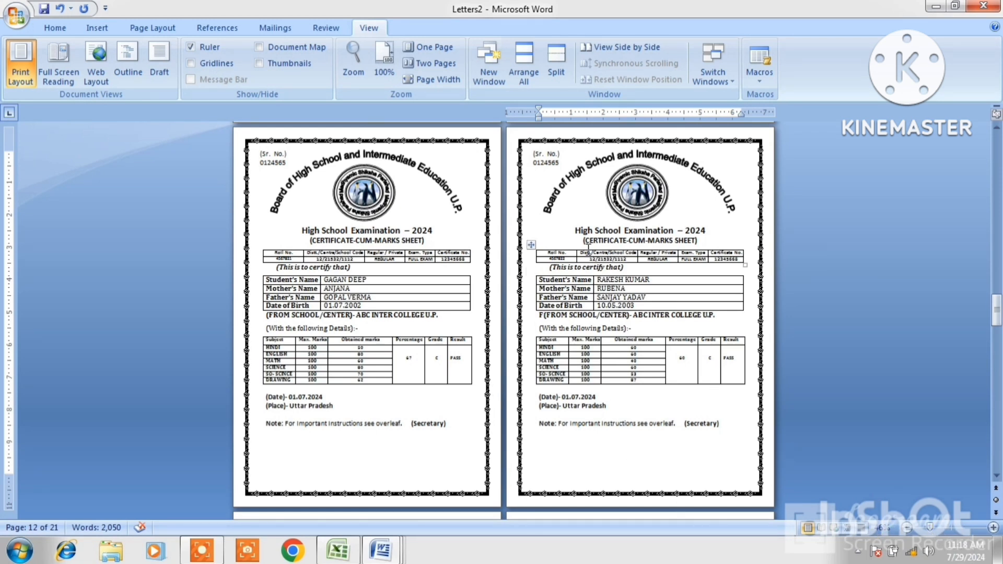
left_click(389, 55)
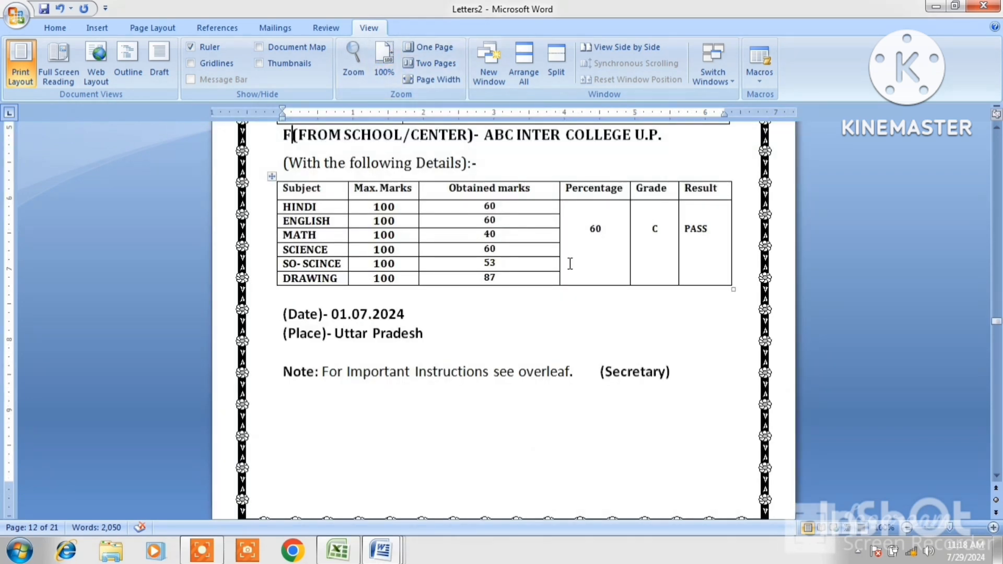
- Look back through the merged certificates from page 12 to the sixth one, checking each student's details
key("Up")
key("Up")
key("Up")
key("Up")
key("Up")
key("Up")
key("Up")
key("Up")
key("Up")
key("Up")
key("Up")
key("Up")
key("Up")
key("Up")
key("Up")
key("Up")
key("Up")
key("Up")
key("Up")
key("Up")
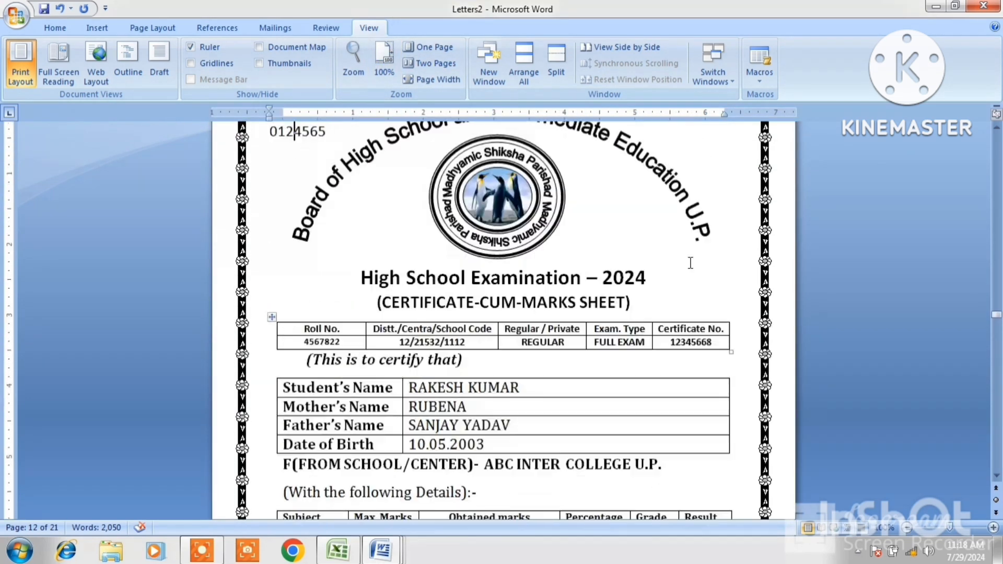
key("Up")
key("Up")
key("Up")
key("Up")
key("Up")
key("Up")
key("Up")
key("Up")
key("Up")
key("Up")
key("Up")
key("Up")
key("Up")
key("Up")
key("Up")
key("Up")
key("Up")
key("Up")
key("Up")
key("Up")
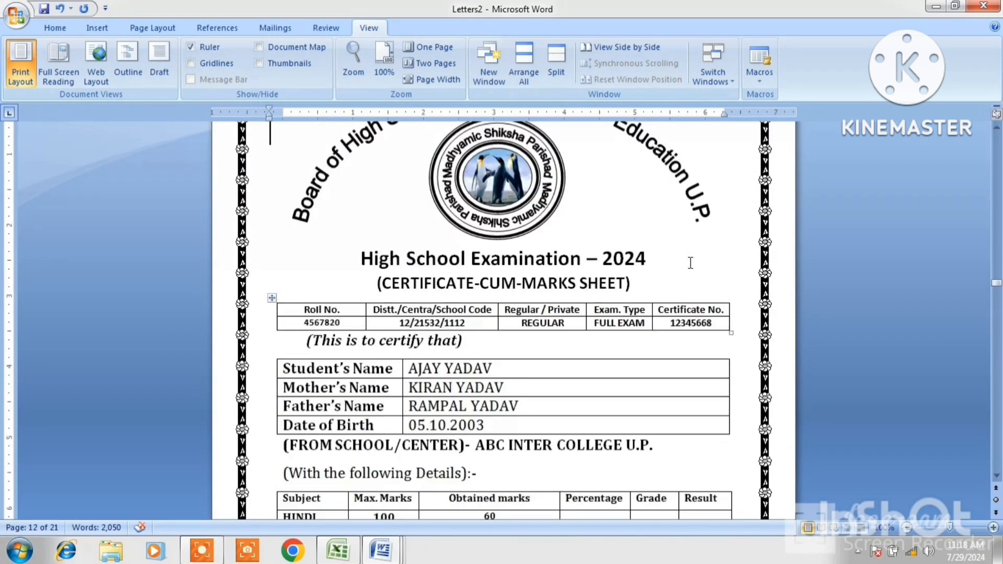
key("Up")
key("Up")
key("Up")
key("Up")
key("Up")
key("Up")
key("Up")
key("Up")
key("Up")
key("Up")
key("Up")
key("Up")
key("Up")
key("Up")
key("Up")
key("Up")
key("Up")
key("Up")
key("Up")
key("Up")
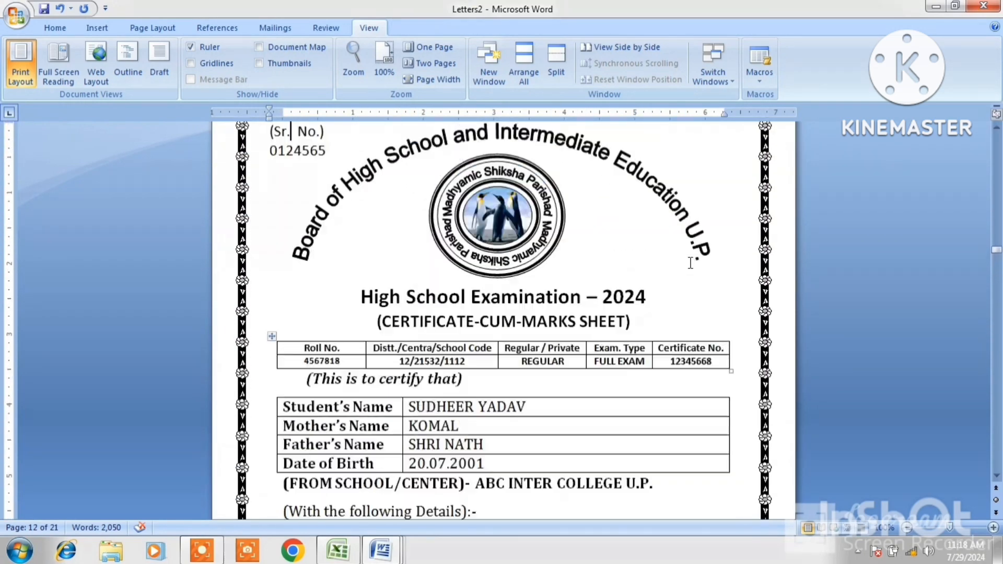
key("Up")
key("Up")
key("Up")
key("Up")
key("Up")
key("Up")
key("Up")
key("Up")
key("Up")
key("Up")
key("Up")
key("Up")
key("Up")
key("Up")
key("Up")
key("Up")
key("Up")
key("Up")
key("Up")
key("Up")
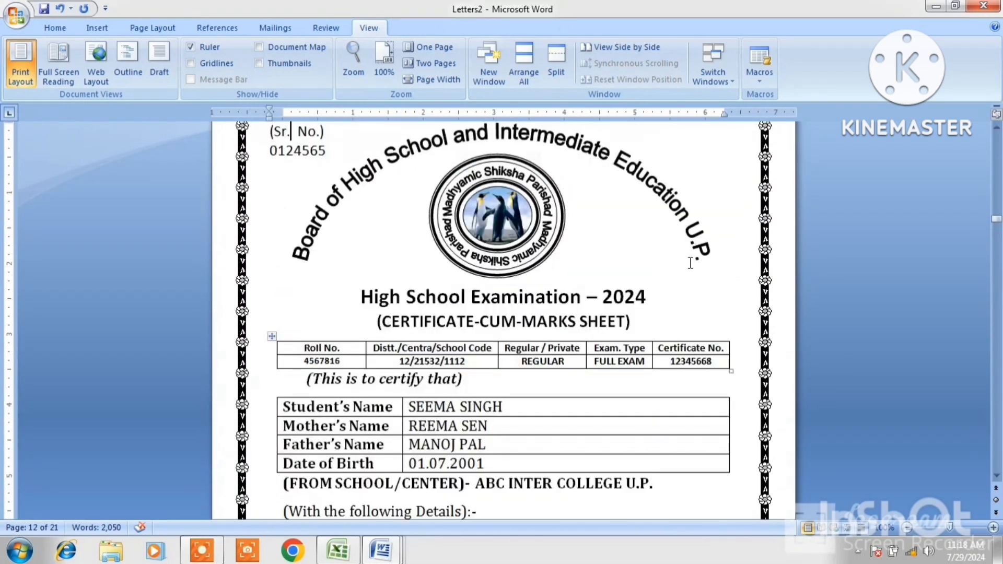
- Go back through the merged certificates from page 12 to the first student's certificate on page 1
key("Up")
key("Up")
key("Up")
key("Up")
key("Up")
key("Up")
key("Up")
key("Up")
key("Up")
key("Up")
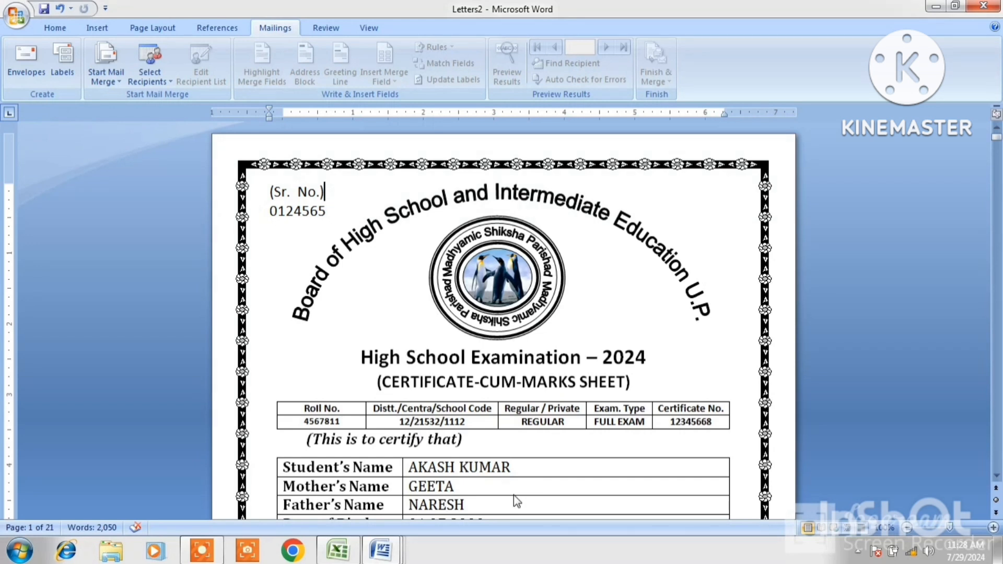
- Show the print preview of the merged certificates and magnify it to 200%
left_click(18, 21)
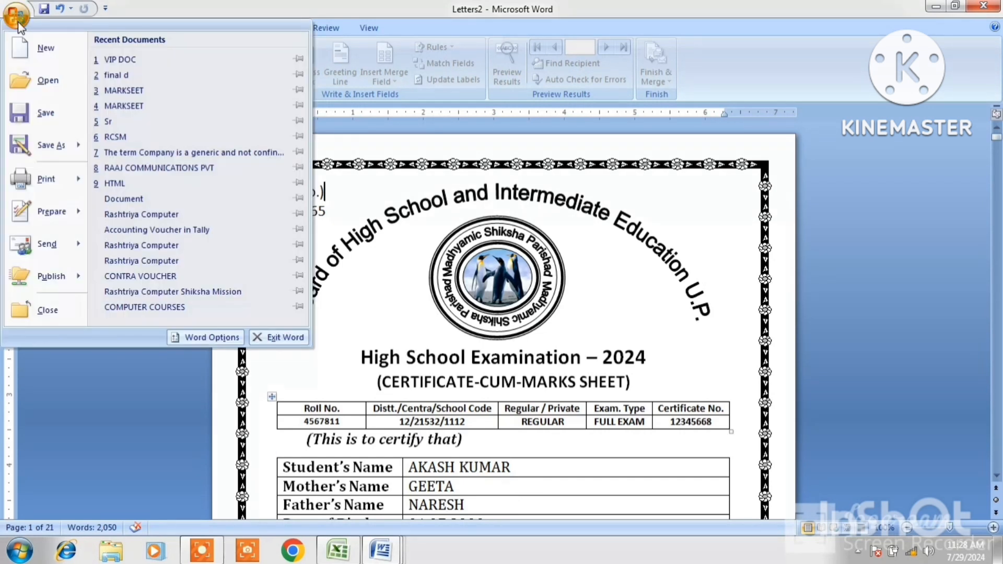
mouse_move(48, 180)
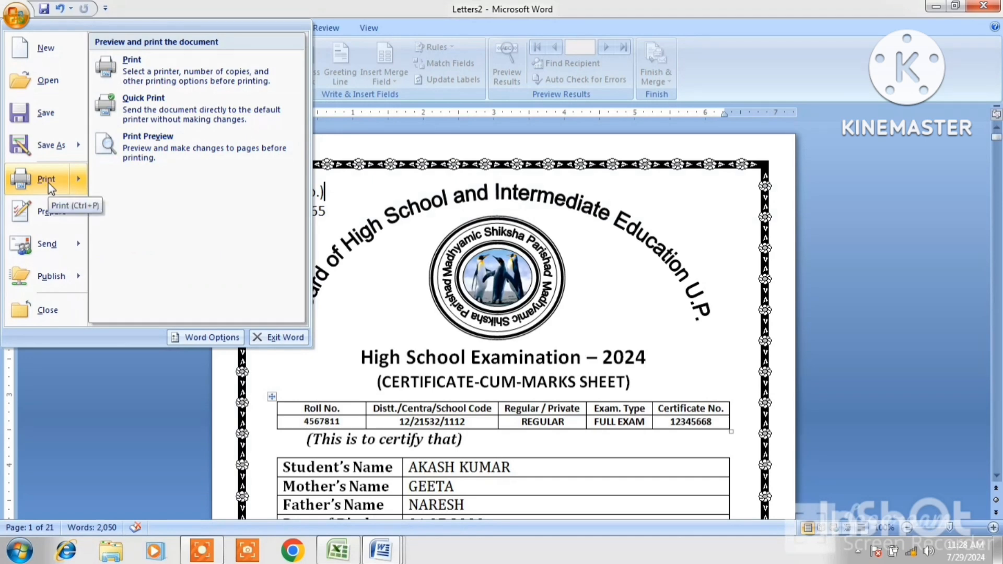
left_click(146, 149)
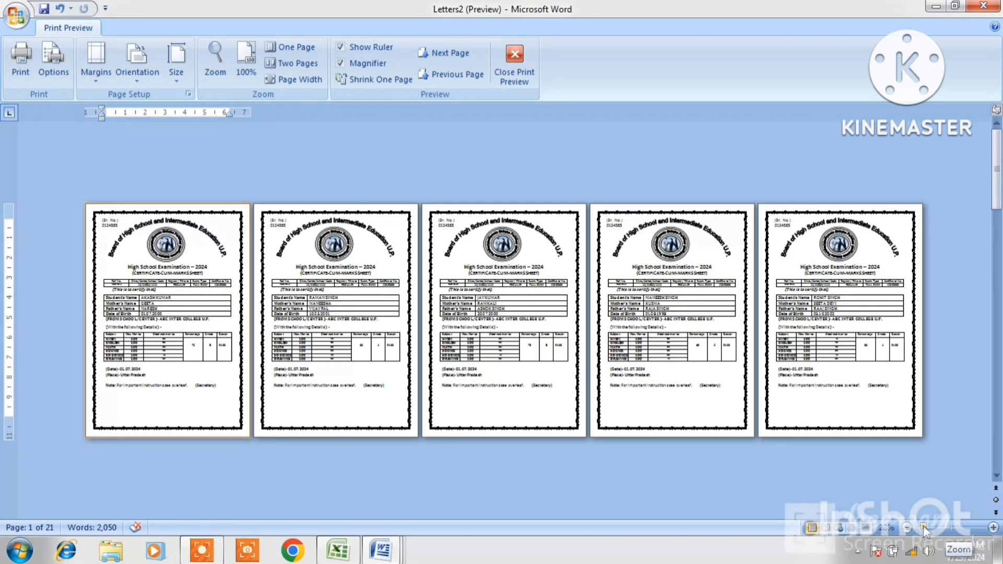
left_click_drag(927, 526, 931, 527)
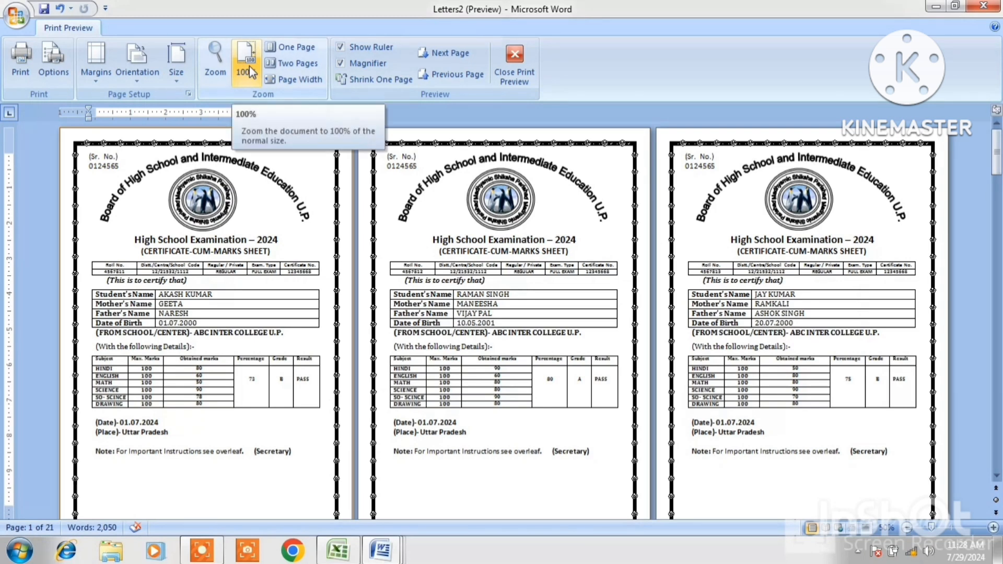
left_click(215, 60)
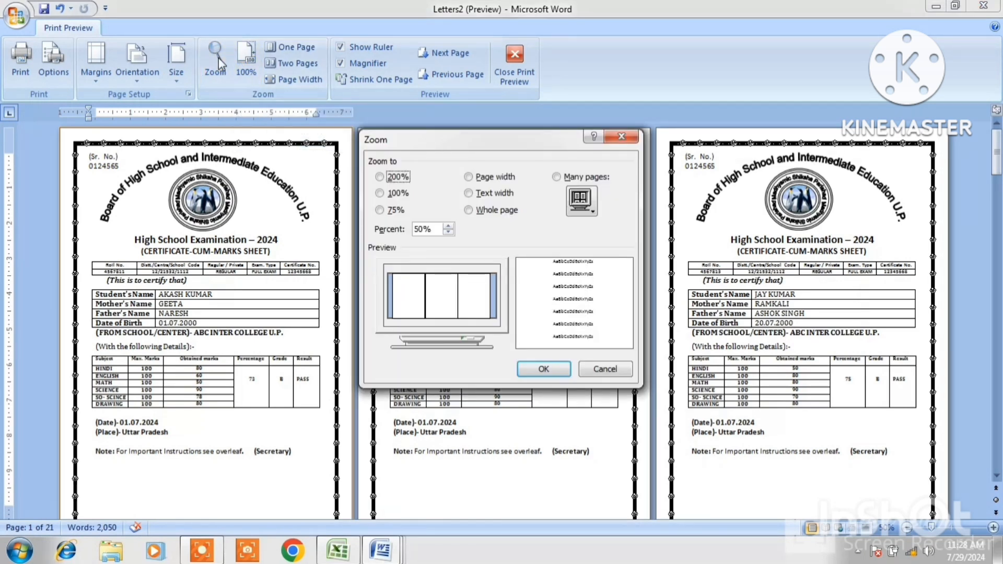
left_click(380, 176)
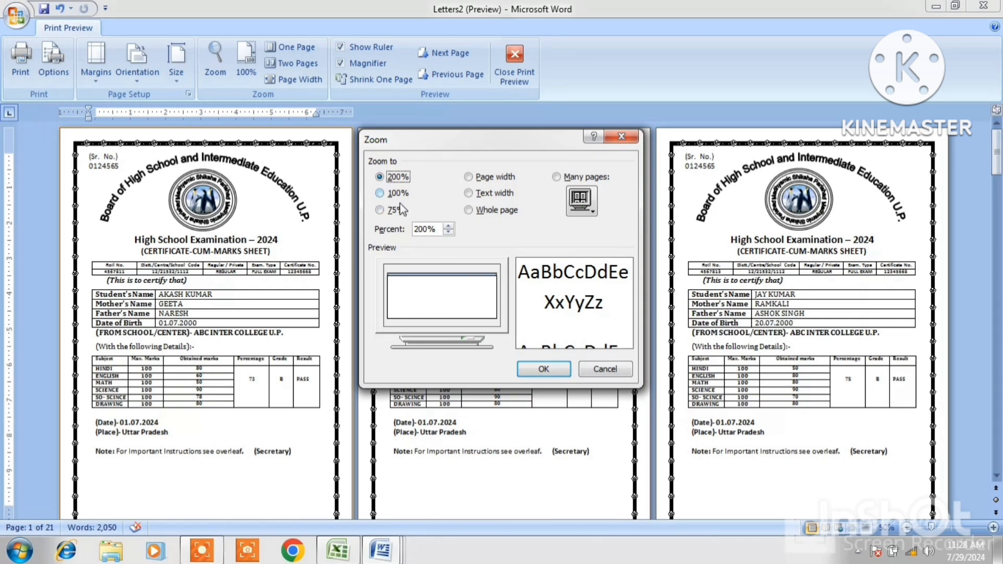
left_click(544, 370)
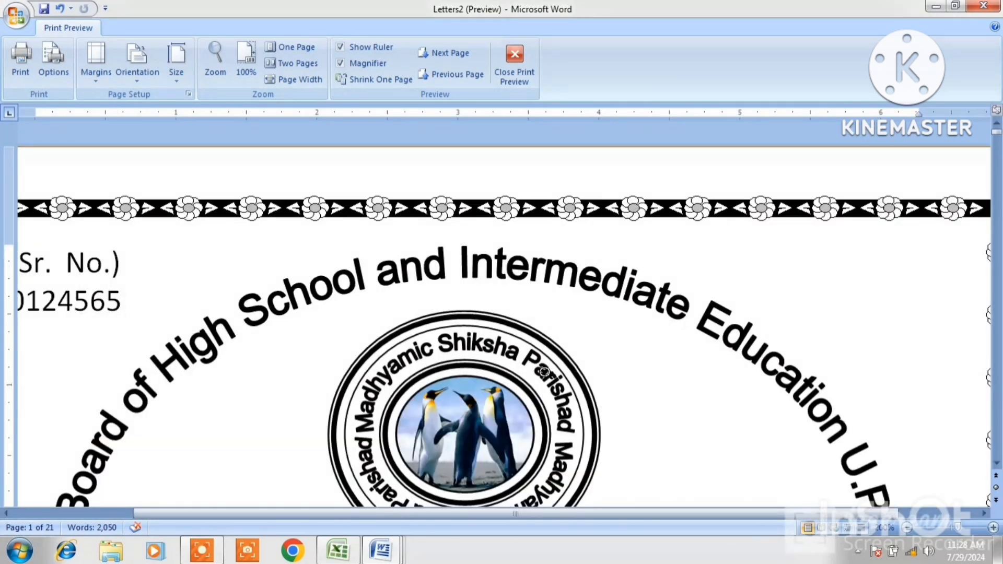
- Examine the headings, student details and marks of the first three certificates in the preview and close the print preview
scroll(459, 222, "down", 10)
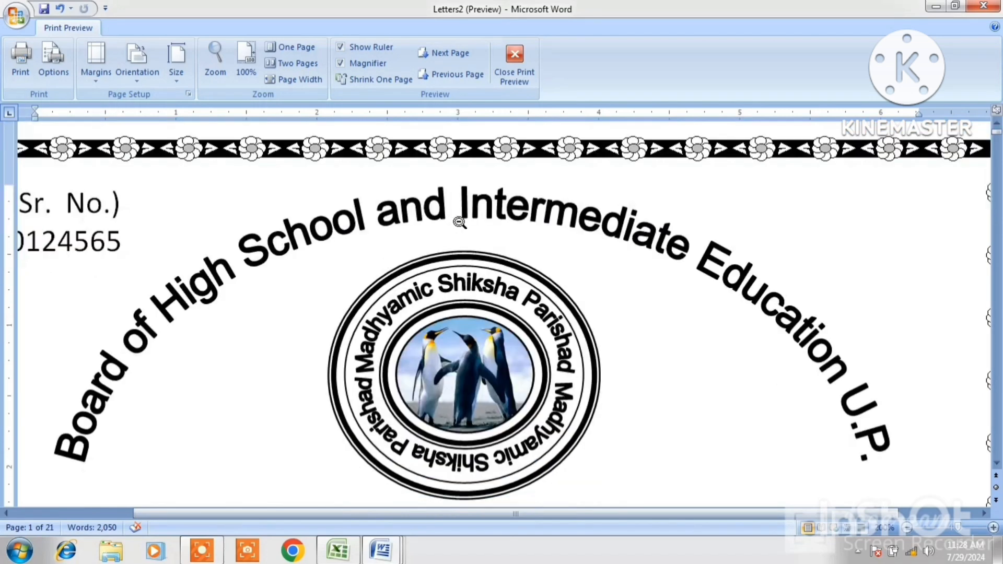
scroll(459, 222, "up", 6)
scroll(458, 222, "down", 8)
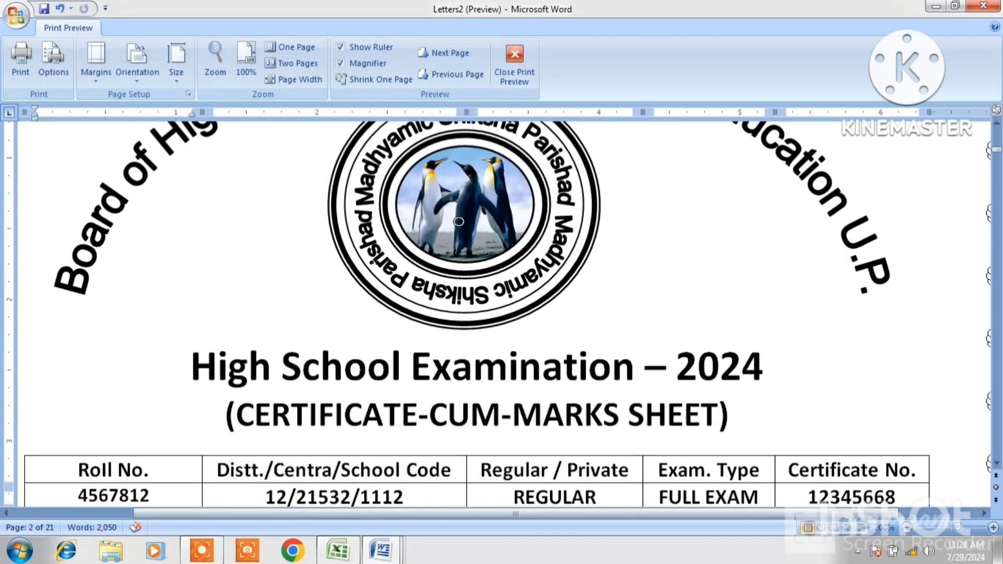
scroll(458, 222, "down", 1)
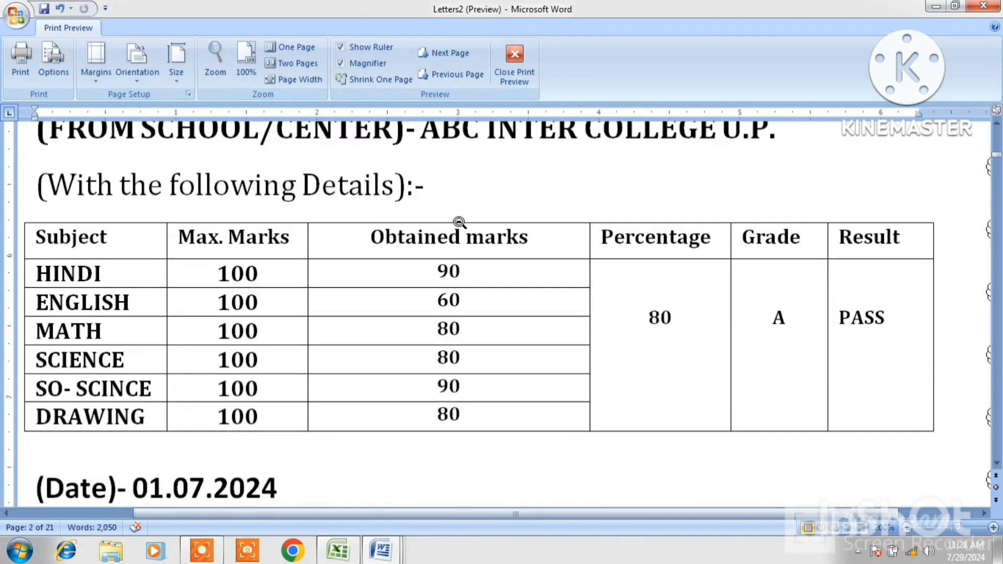
scroll(459, 221, "up", 12)
scroll(458, 221, "down", 7)
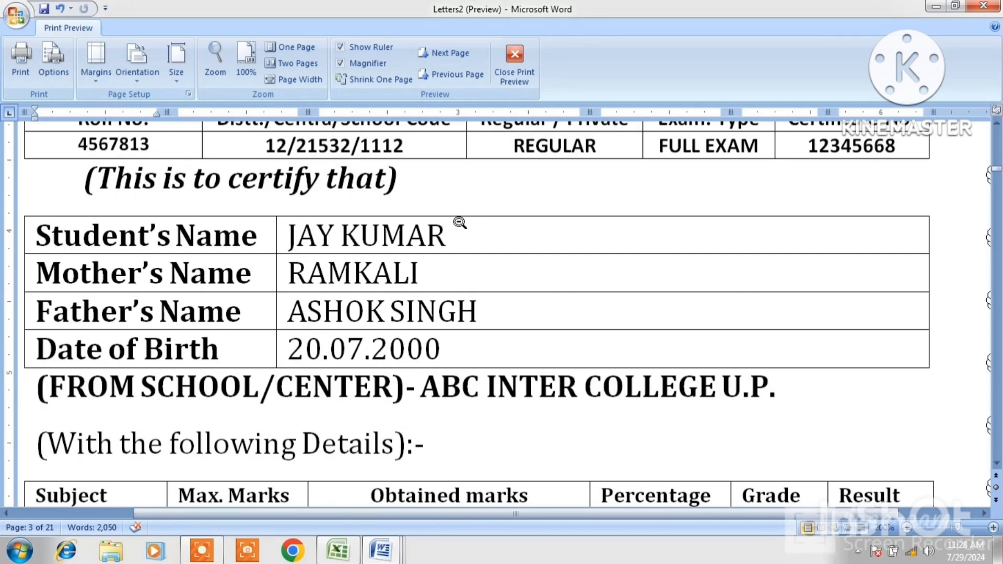
scroll(459, 222, "down", 15)
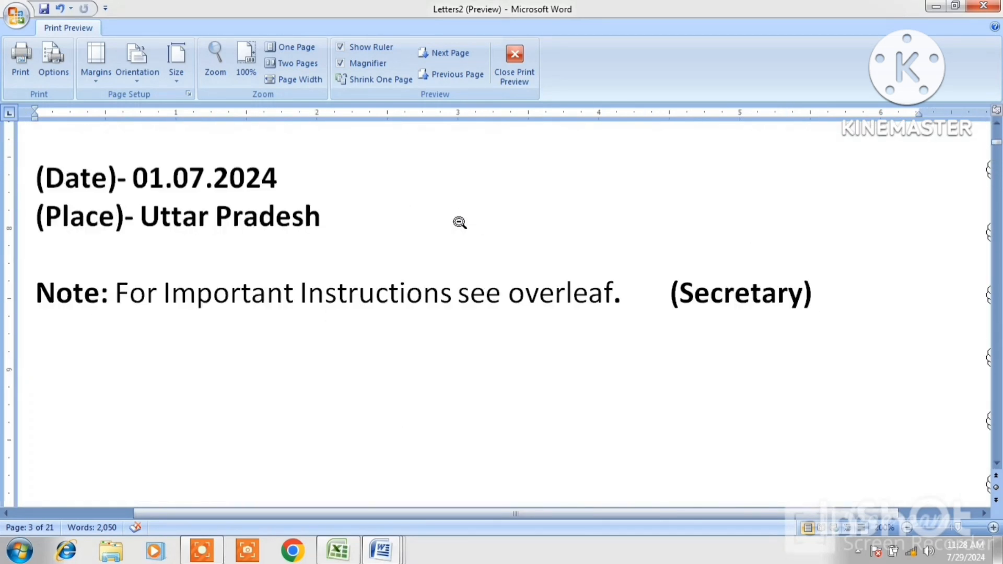
scroll(459, 222, "up", 15)
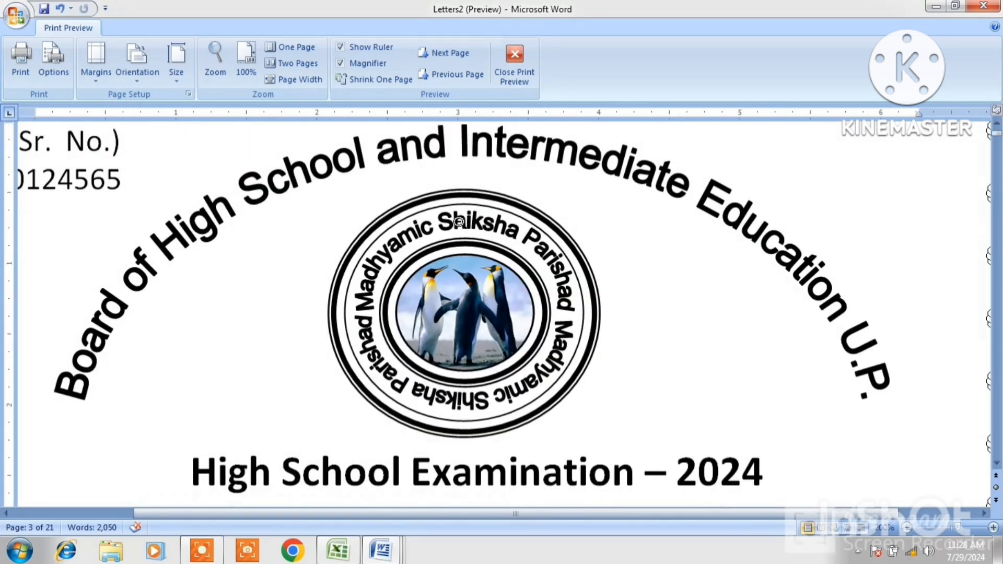
scroll(459, 222, "down", 5)
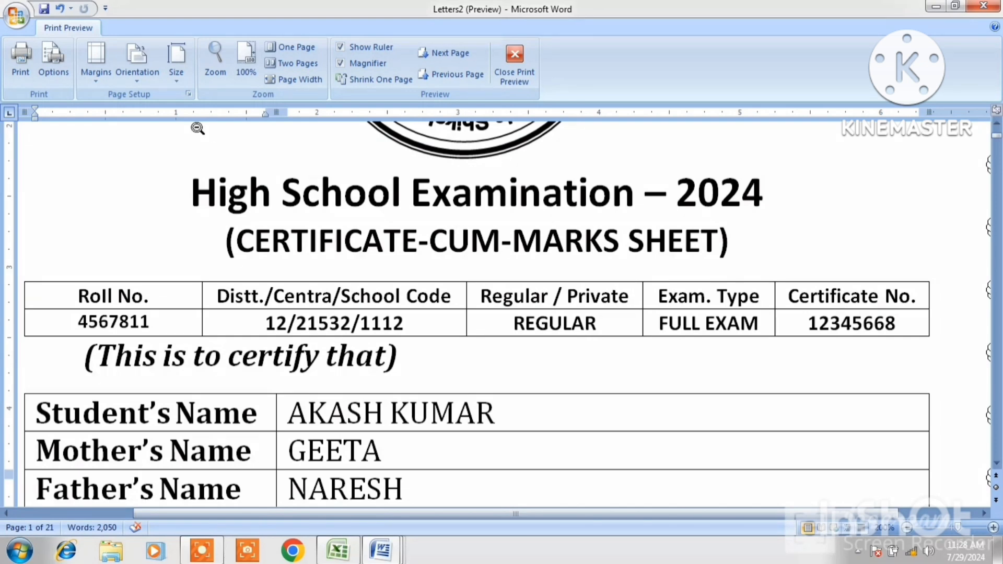
left_click(512, 70)
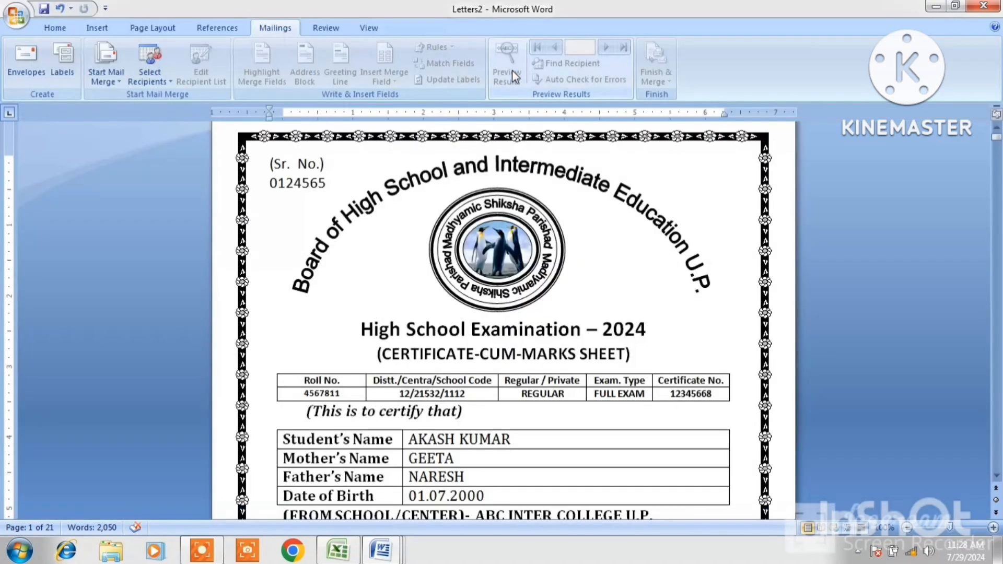
- Bring up the print settings for the merged document and select Microsoft XPS Document Writer as the printer
left_click(15, 16)
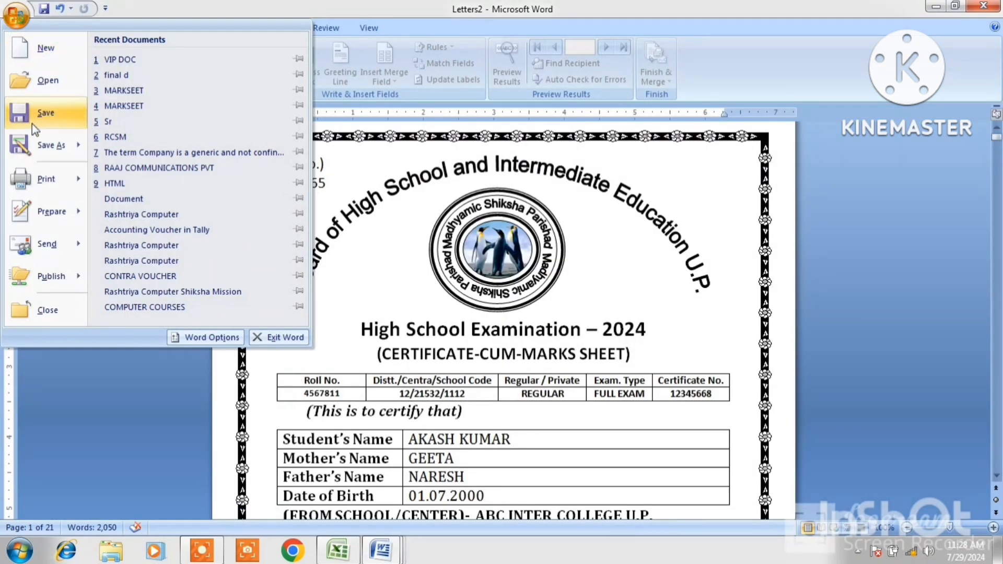
mouse_move(39, 179)
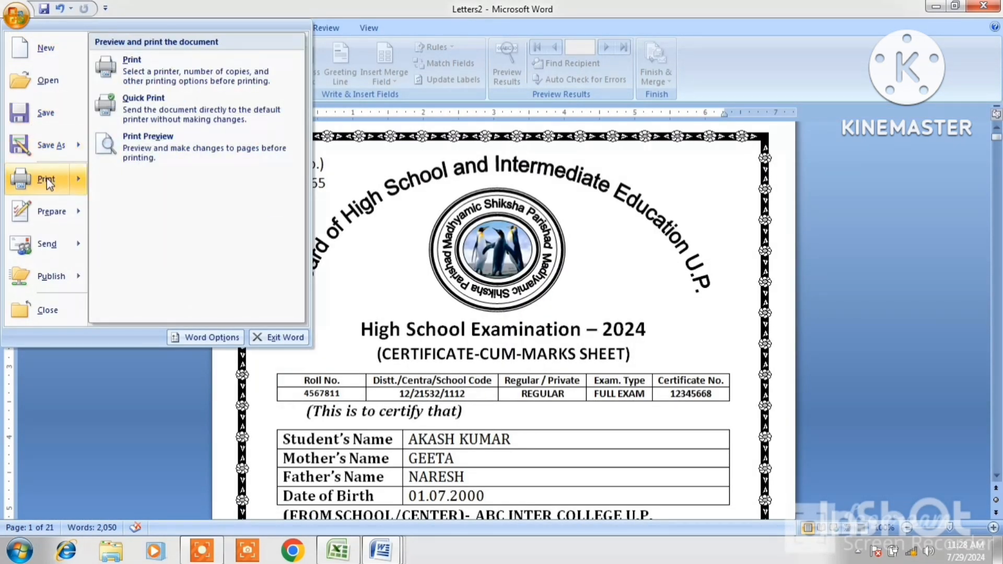
left_click(170, 77)
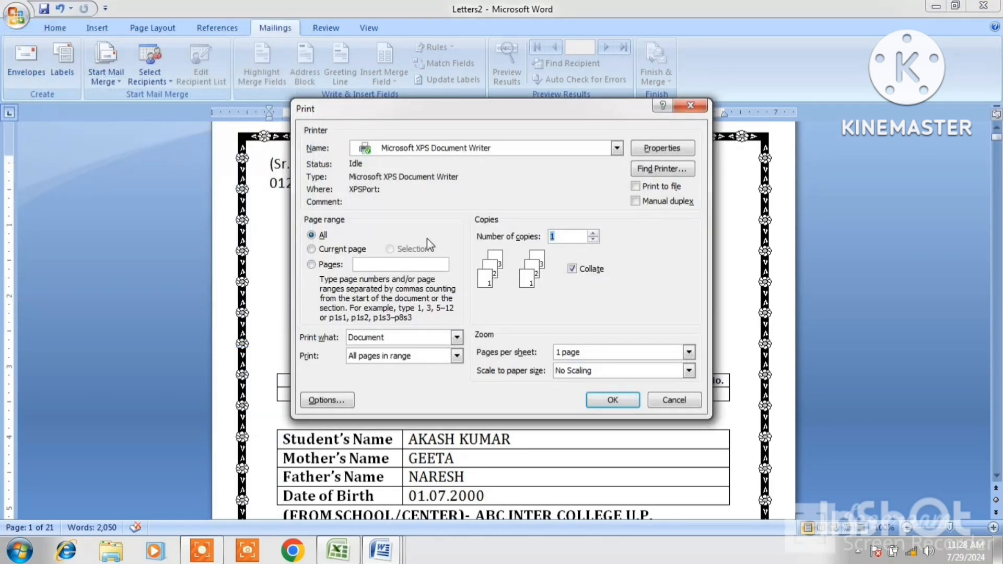
left_click(511, 151)
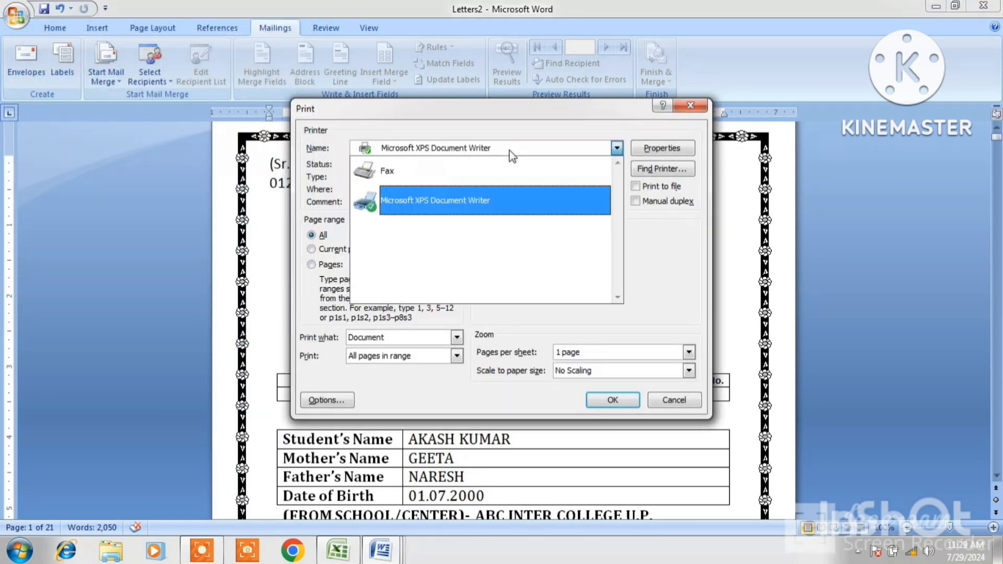
left_click(443, 203)
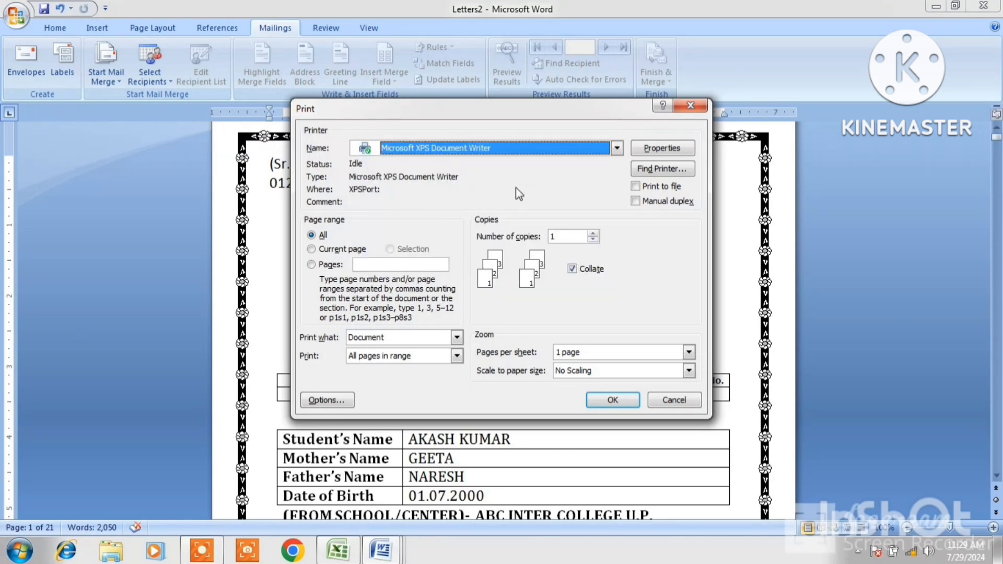
- In the printer's document properties, try the Landscape orientation and set it back to Portrait
left_click(667, 151)
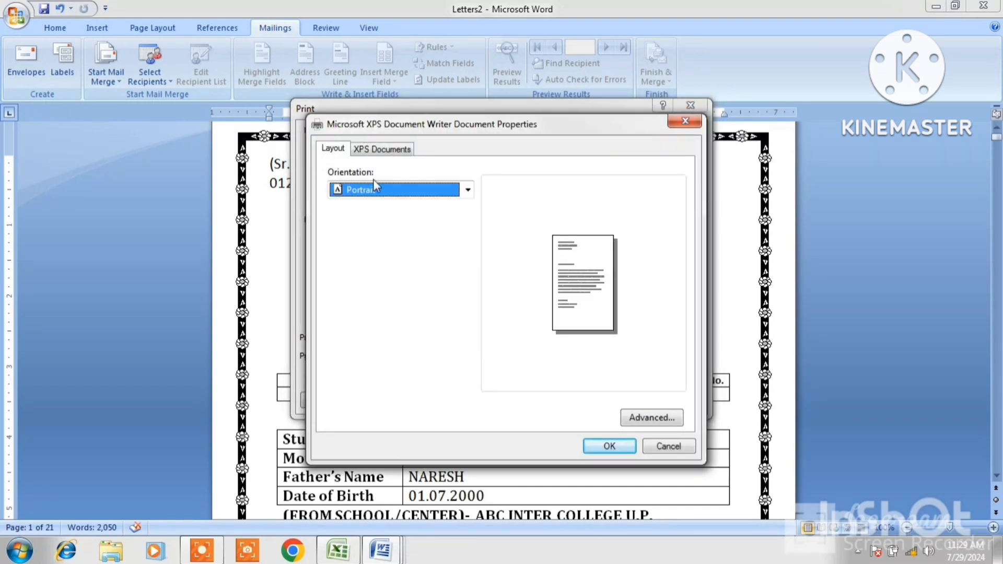
left_click(404, 191)
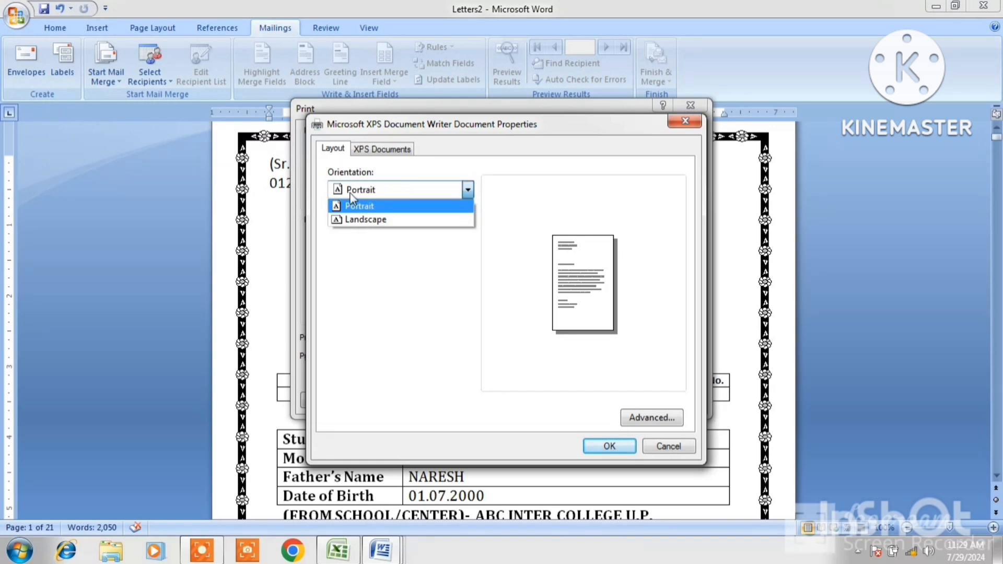
left_click(377, 219)
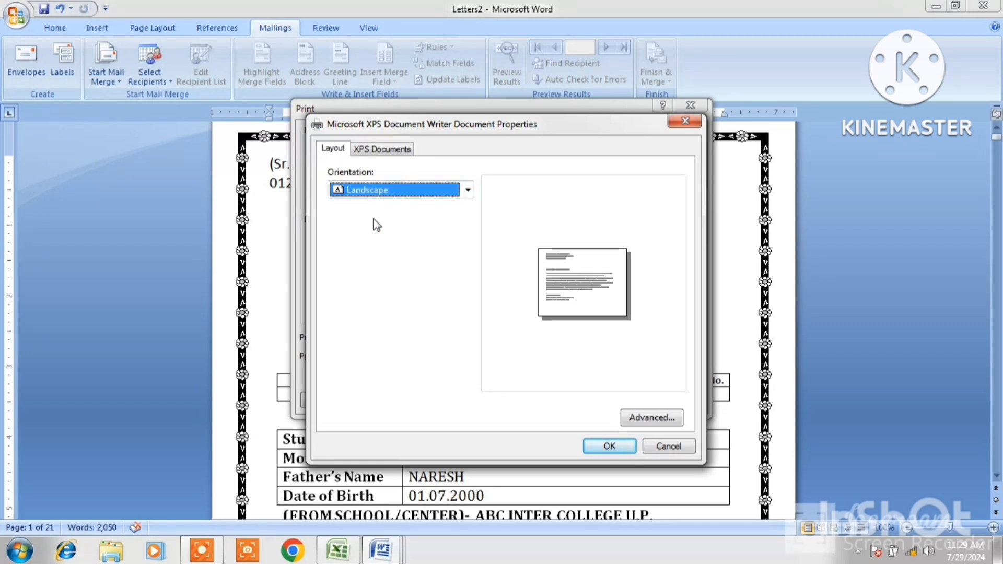
left_click(392, 192)
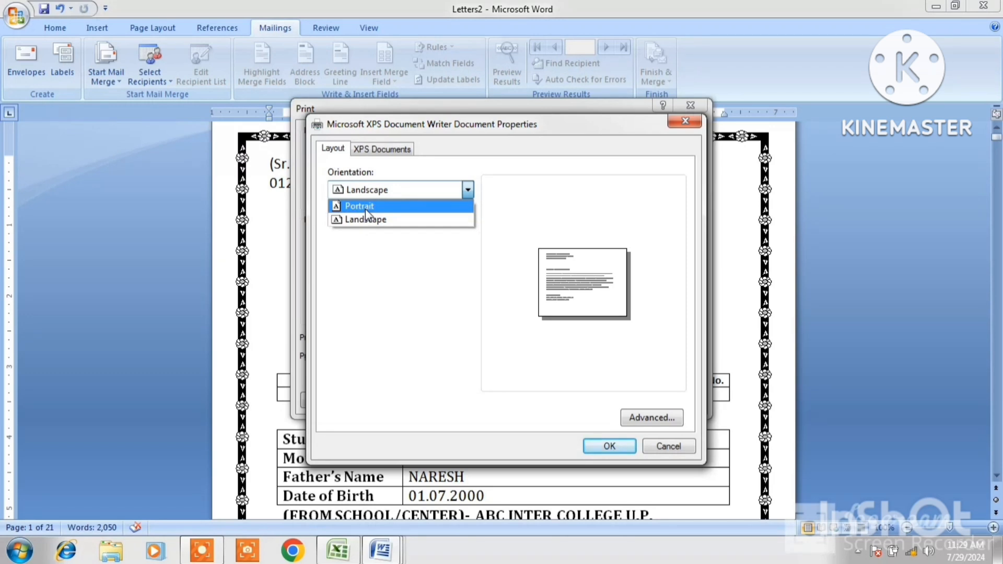
left_click(365, 208)
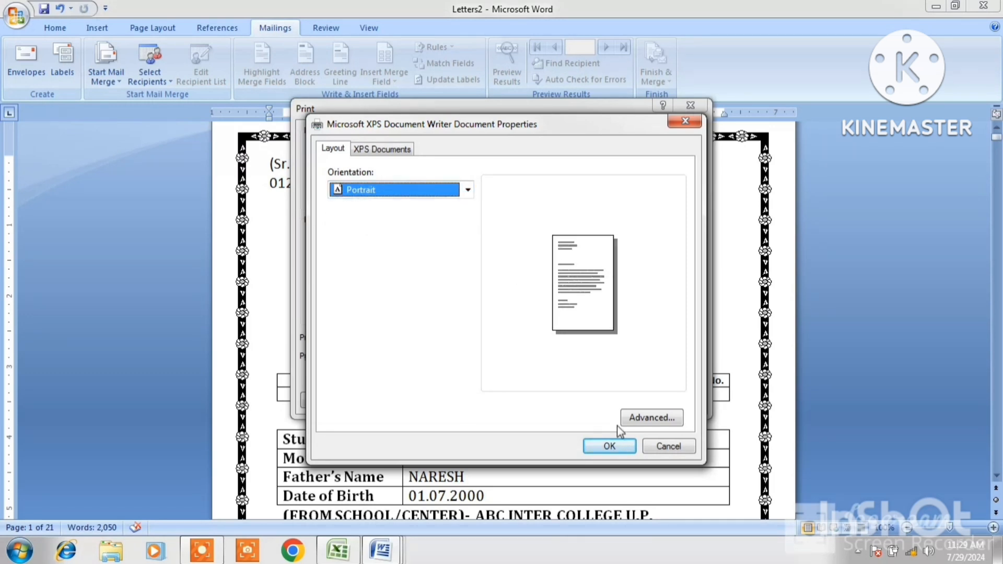
- Set the paper size to A4 in the printer's advanced options and accept the document properties
left_click(653, 418)
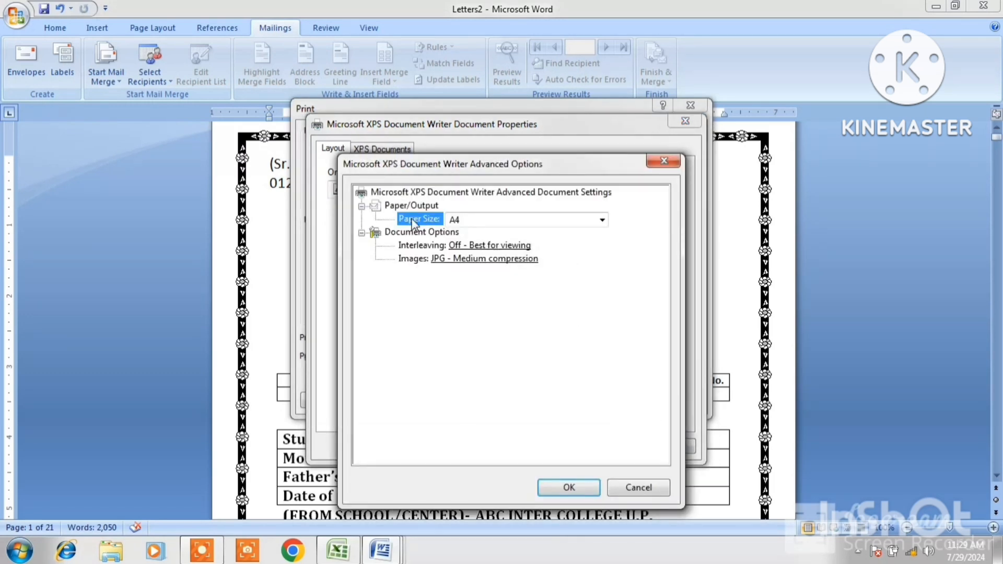
left_click(478, 221)
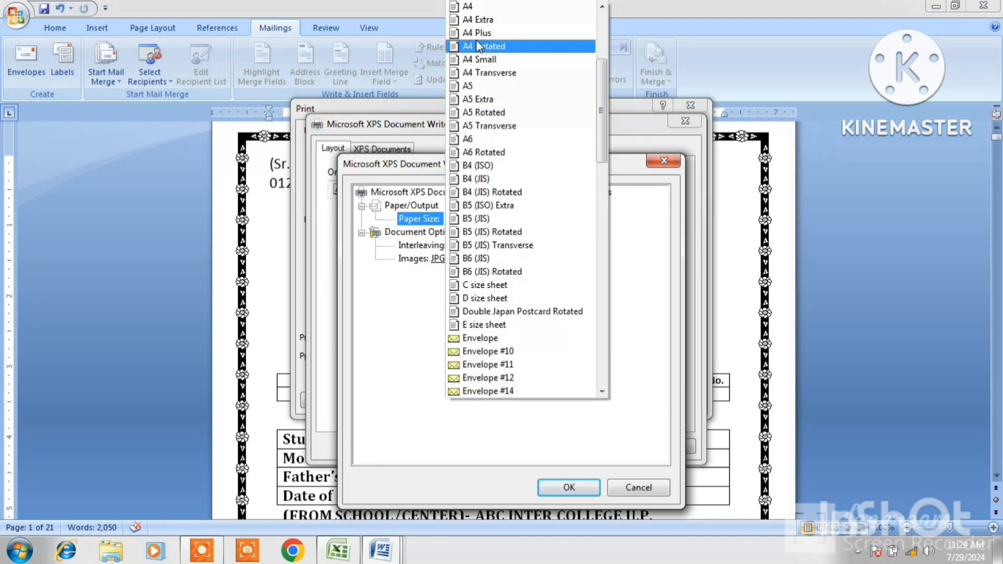
left_click(470, 6)
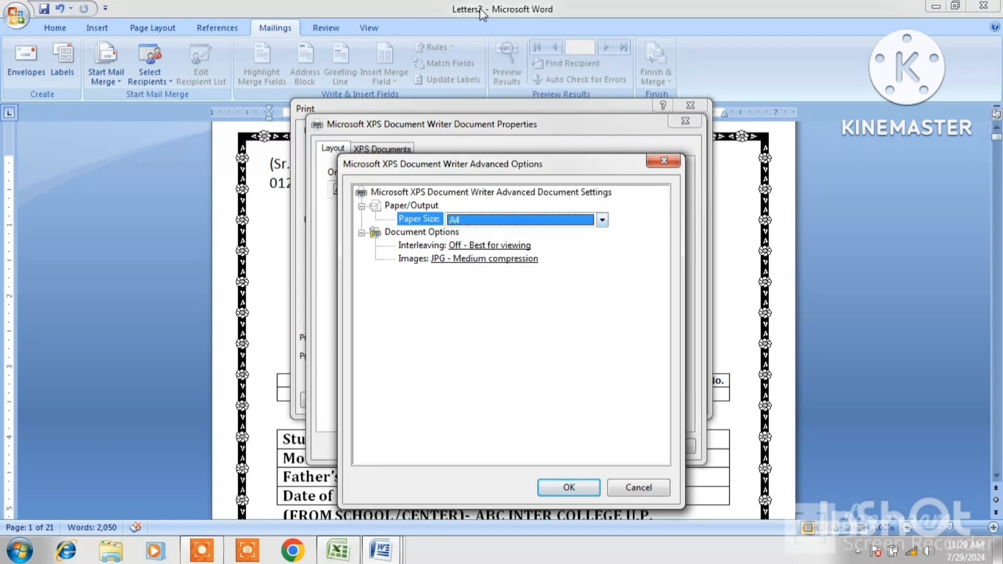
left_click(562, 484)
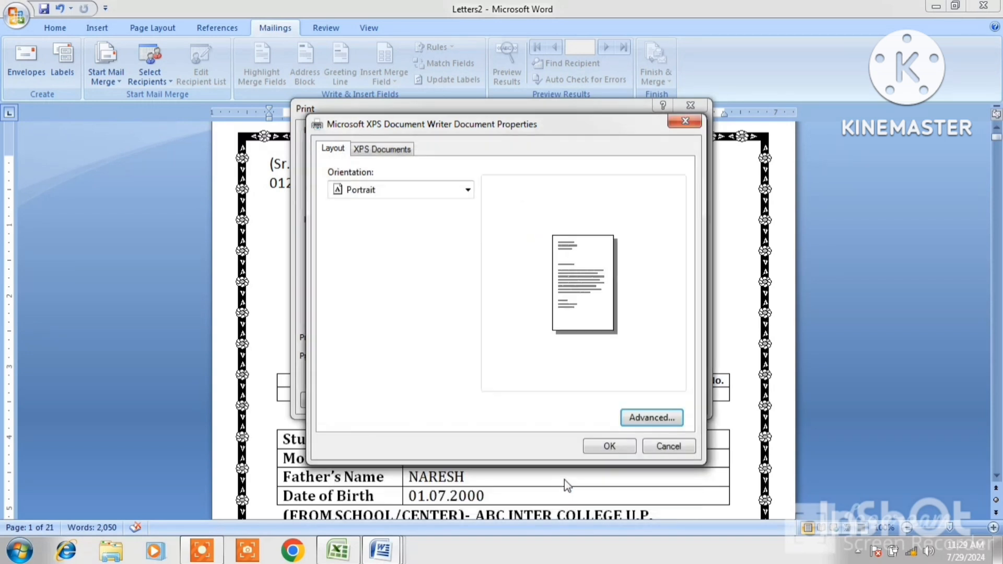
left_click(606, 448)
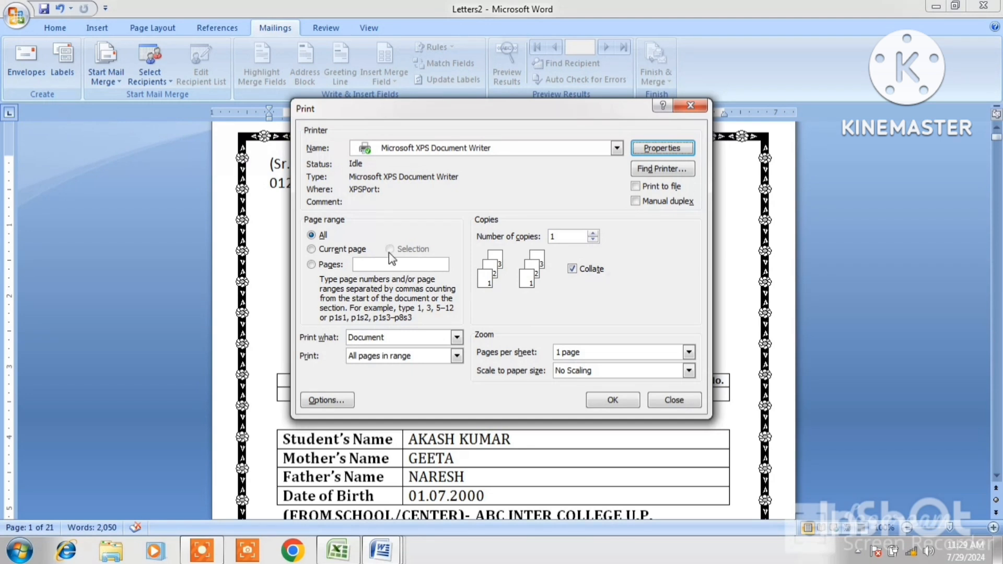
- Set the print job to the current page with 5 copies, and leave the print settings without printing
left_click(311, 249)
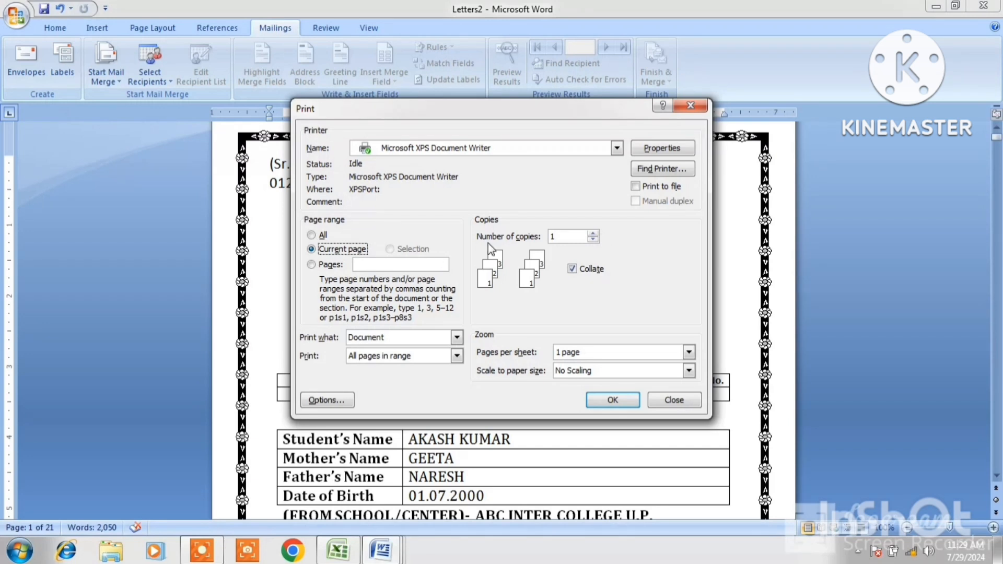
left_click(594, 234)
left_click(594, 234)
left_click(593, 233)
left_click(593, 240)
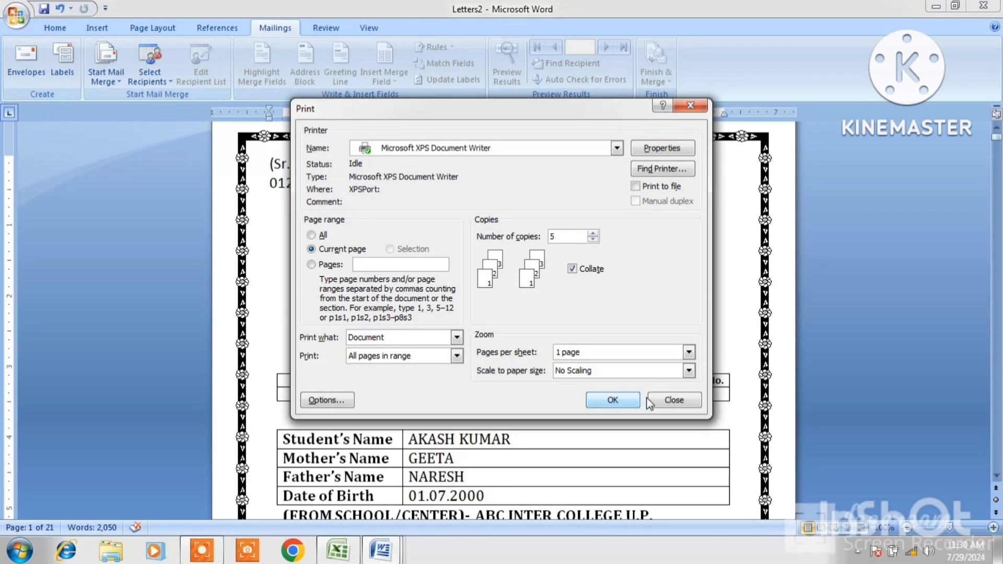
left_click(663, 403)
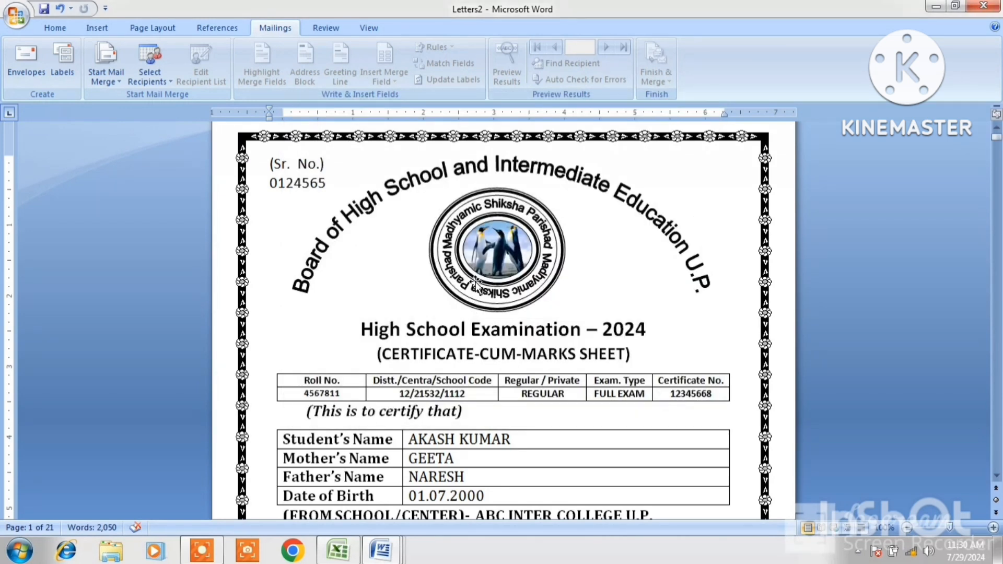
left_click(381, 255)
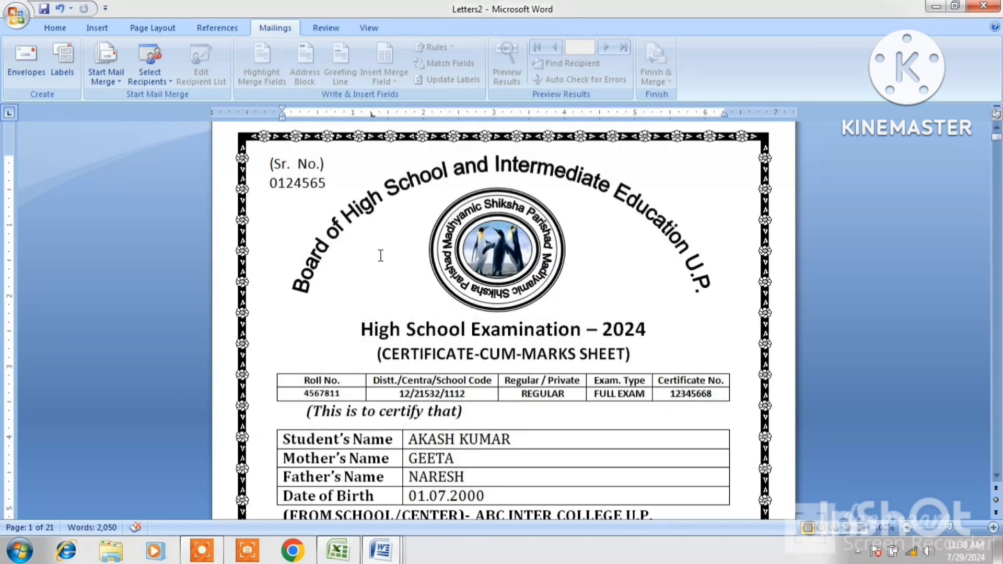